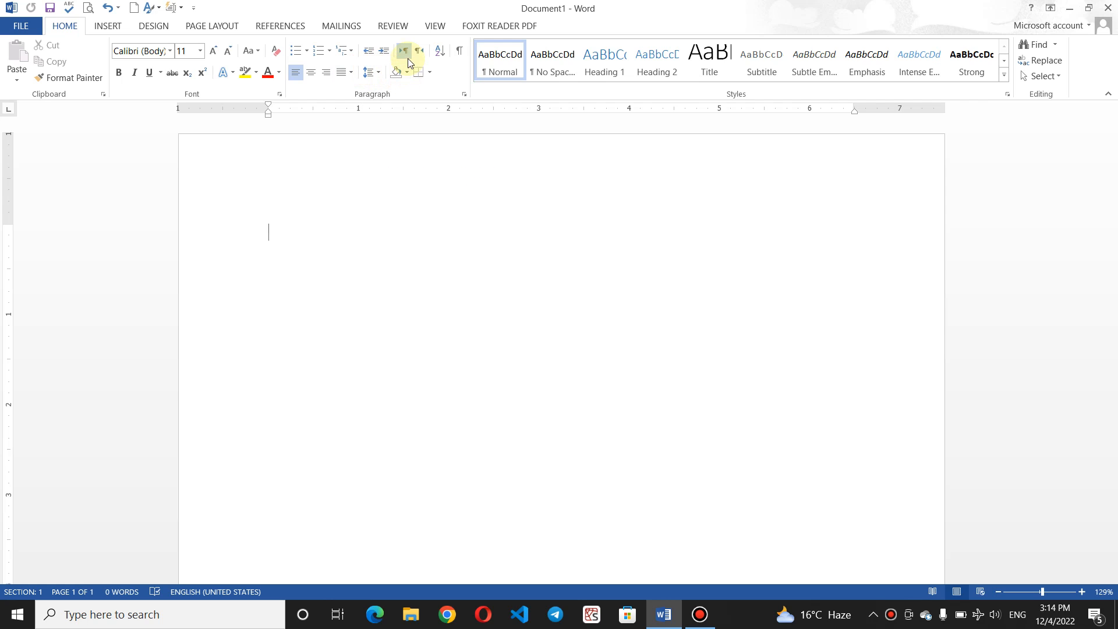
# Step: Toggle the paragraph direction to right-to-left and back, leaving it left-to-right
pyautogui.click(422, 51)
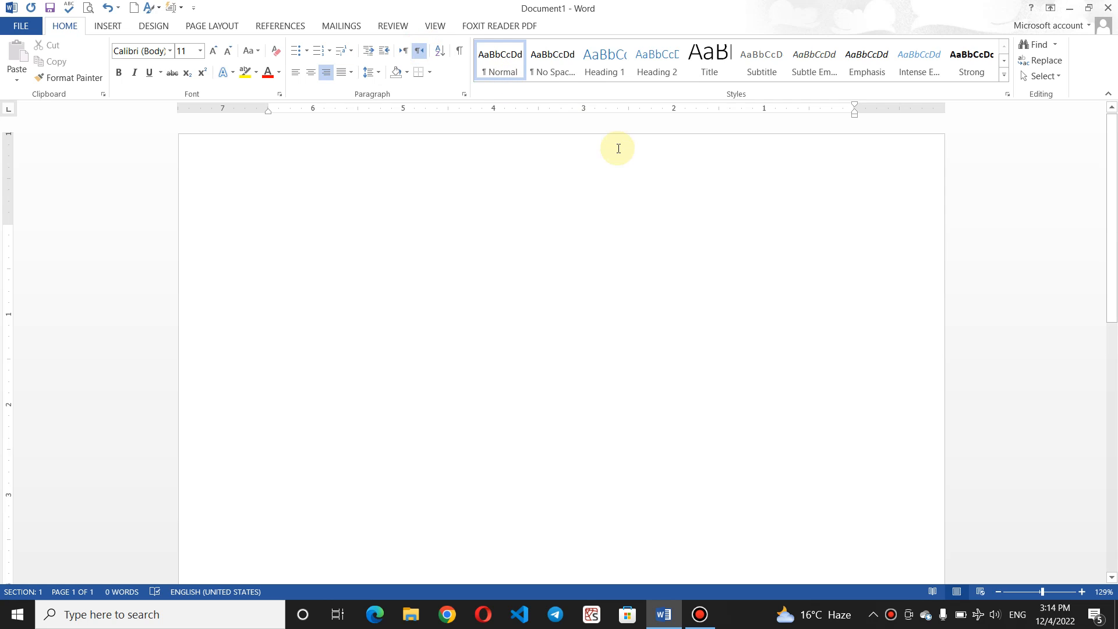
pyautogui.click(406, 55)
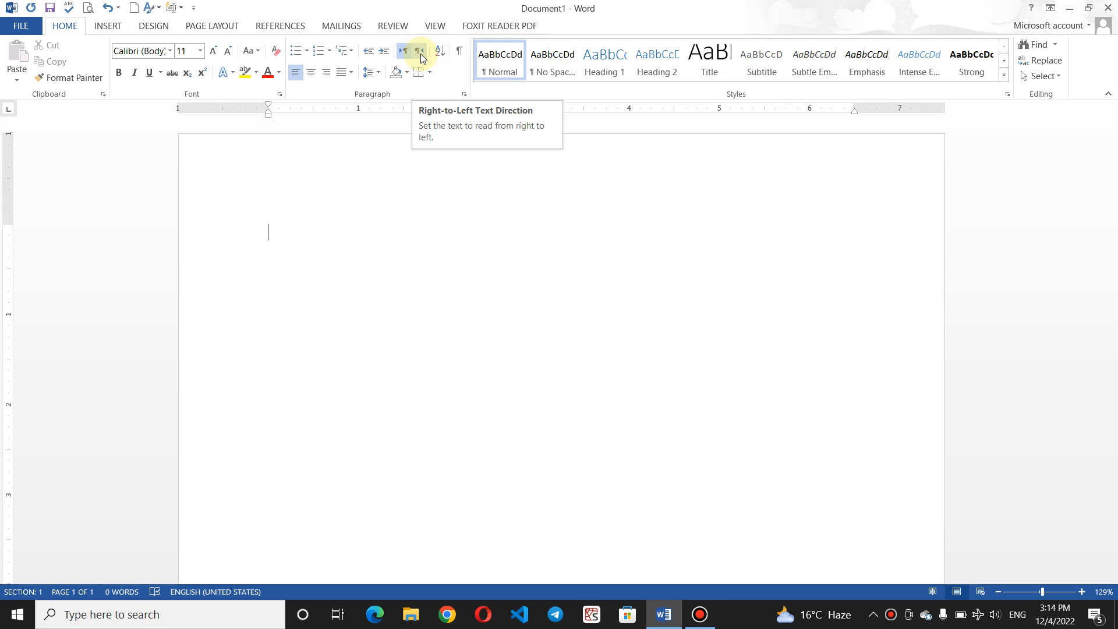
pyautogui.click(421, 54)
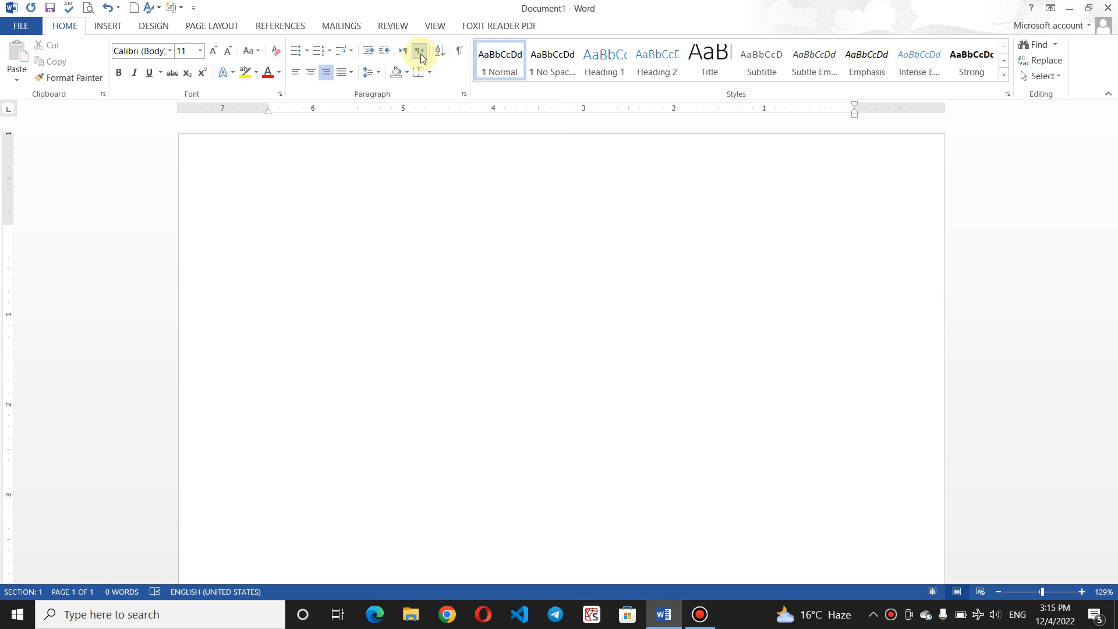
pyautogui.moveTo(459, 5)
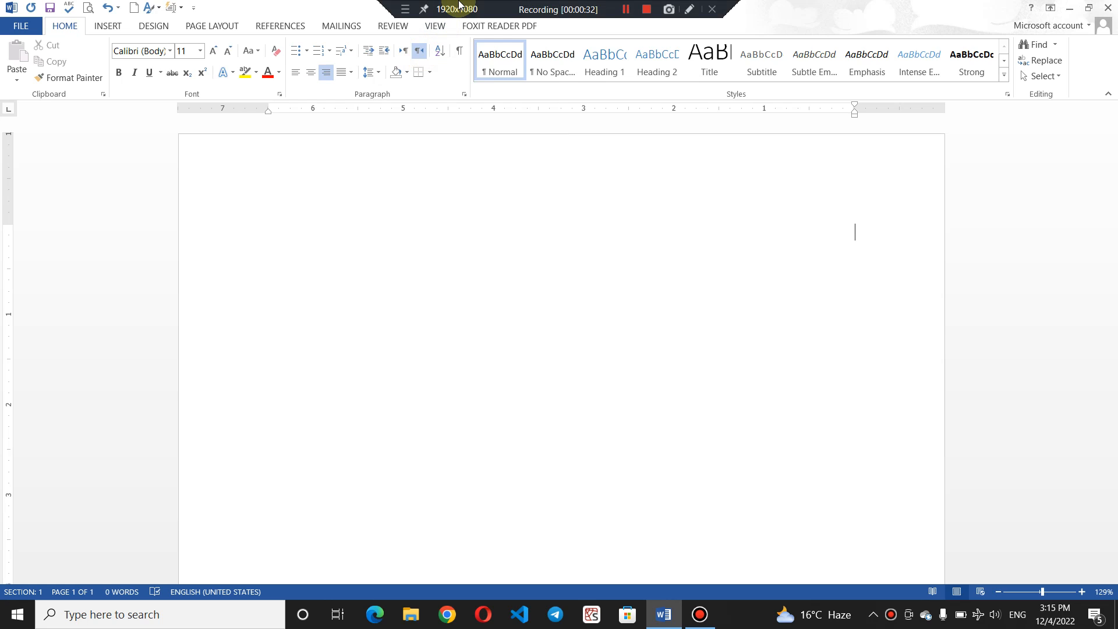
pyautogui.click(406, 52)
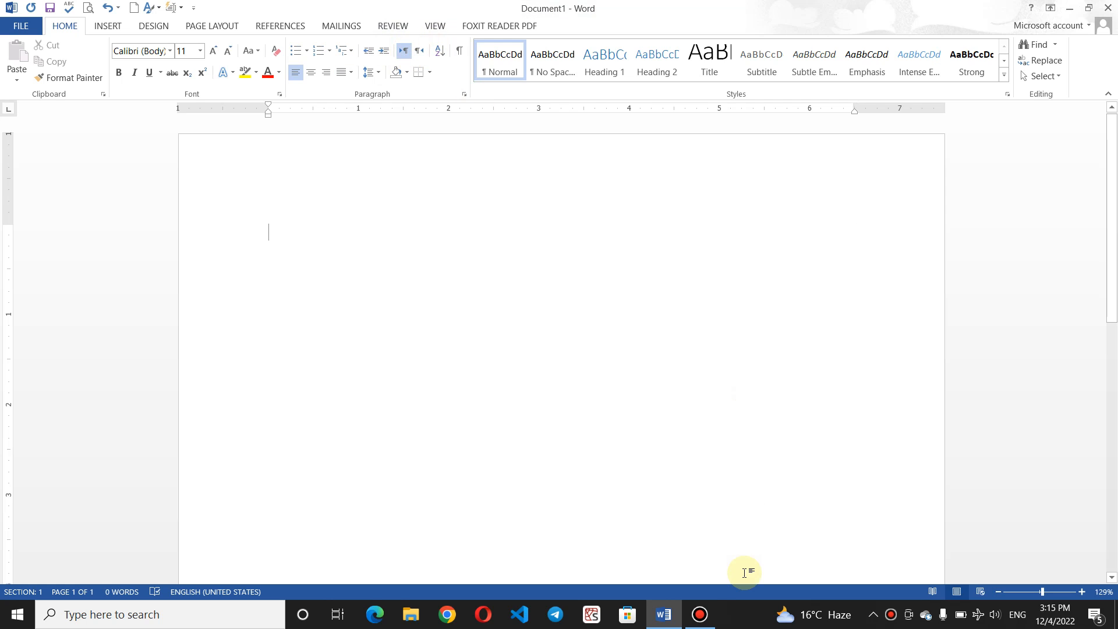
pyautogui.click(702, 613)
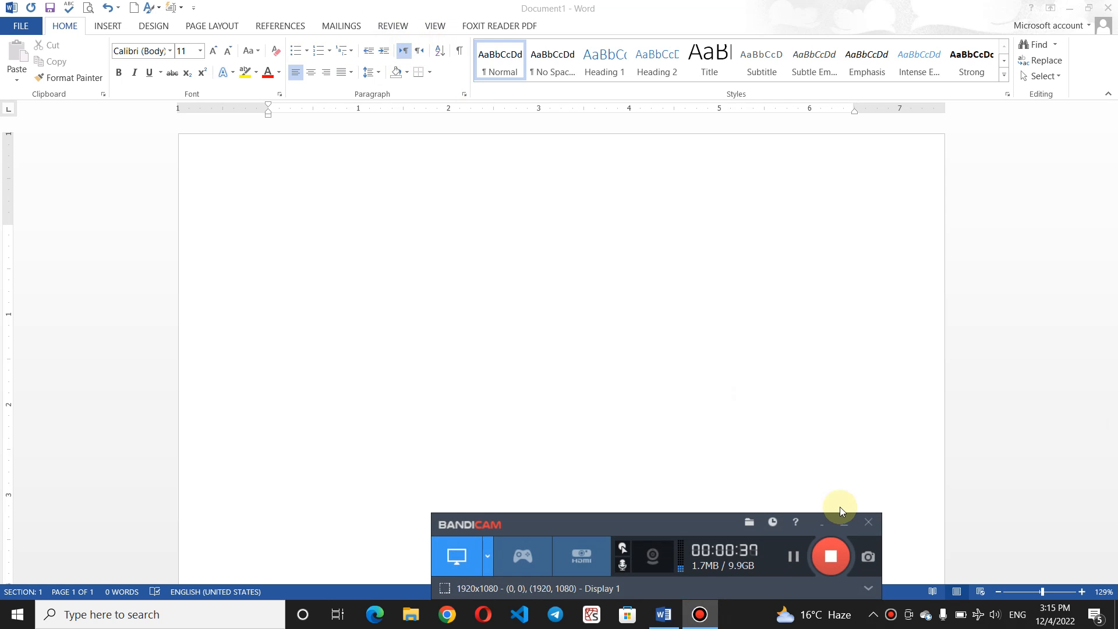
pyautogui.click(844, 522)
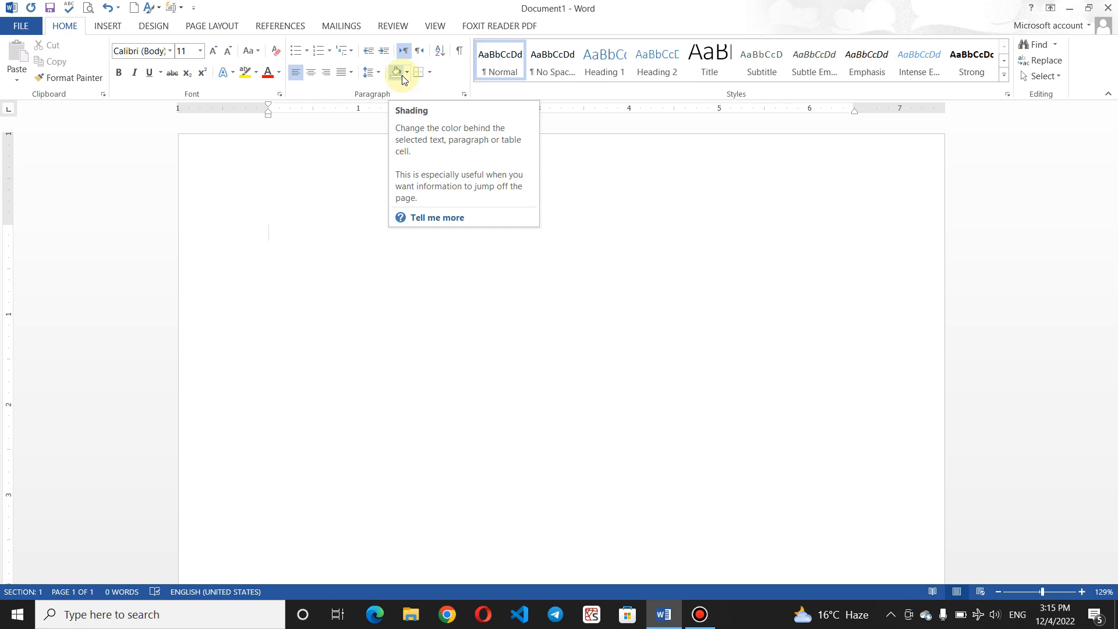
# Step: Type 'Saif Online Academy' on the first line of the blank page
pyautogui.click(342, 214)
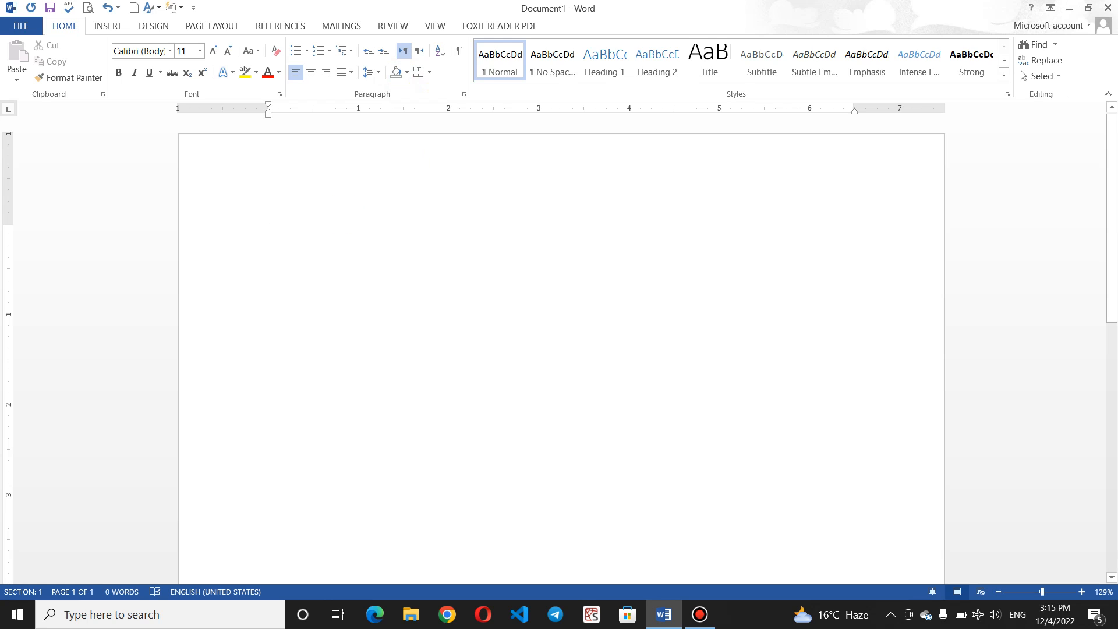
pyautogui.write('Saig')
pyautogui.press('BackSpace')
pyautogui.press('BackSpace')
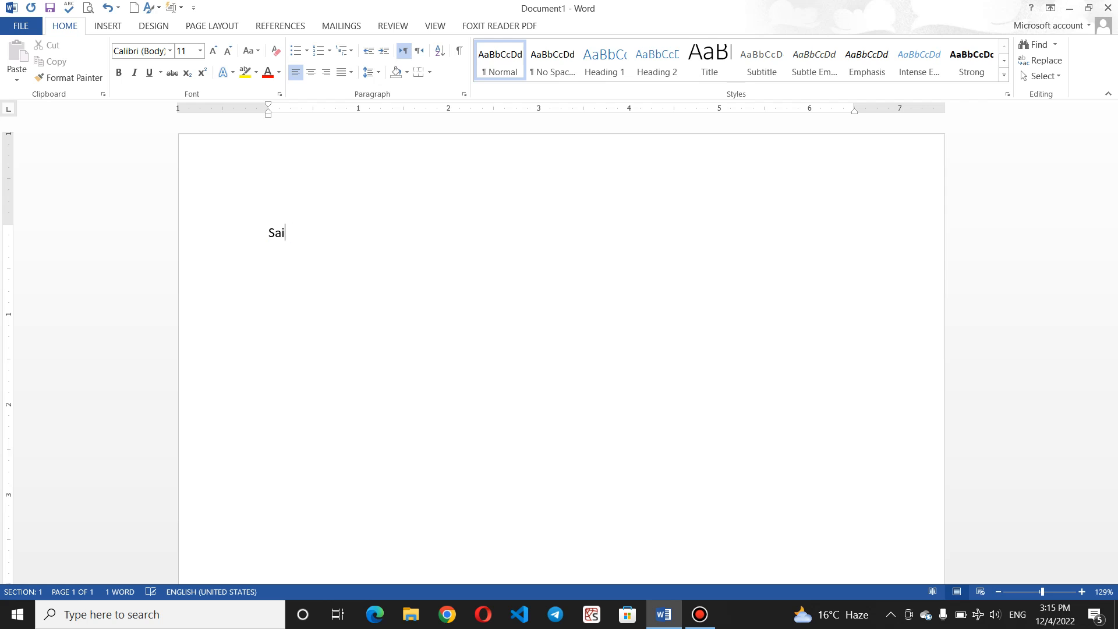
pyautogui.write('g')
pyautogui.press('BackSpace')
pyautogui.write('f ')
pyautogui.write('Online c')
pyautogui.write('ode')
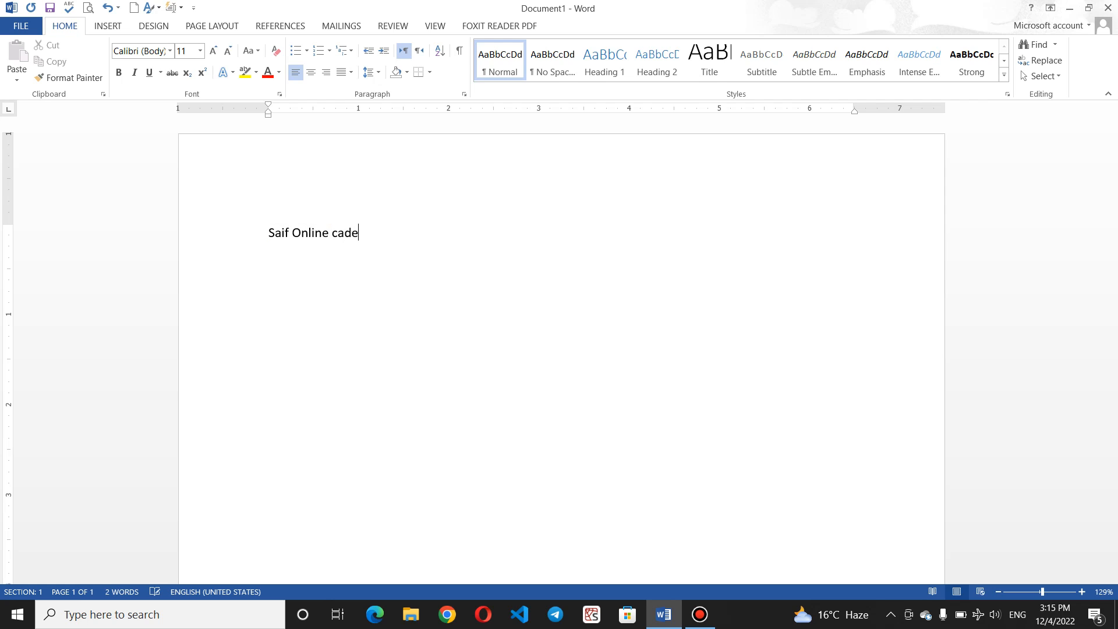
pyautogui.press('BackSpace')
pyautogui.press('BackSpace')
pyautogui.press('BackSpace')
pyautogui.press('BackSpace')
pyautogui.write('Academy')
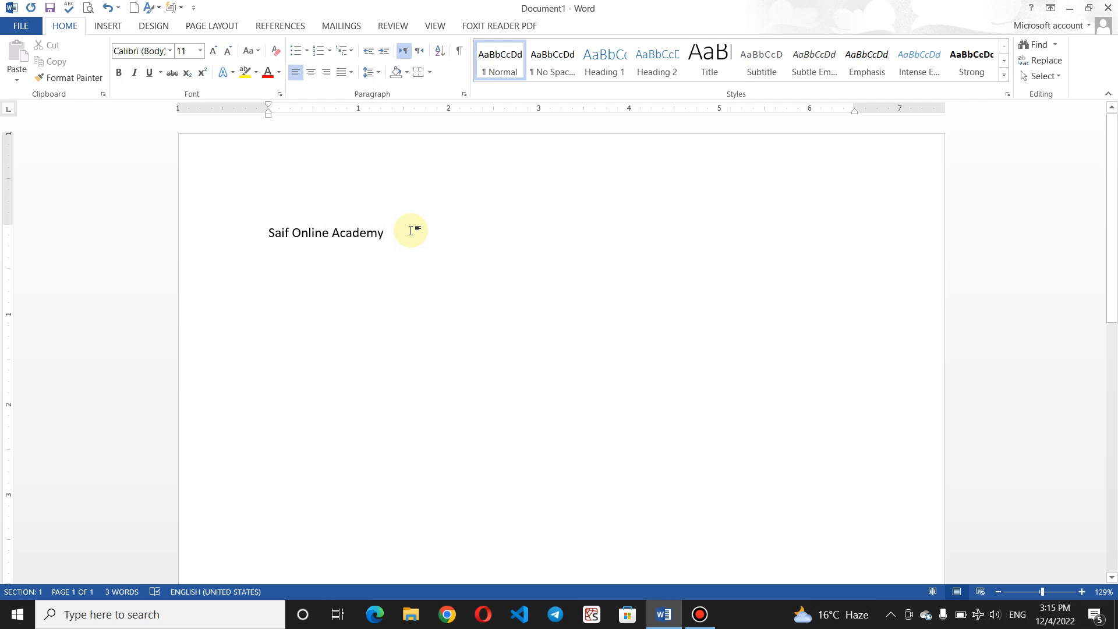
# Step: Shade the heading paragraph light blue, then undo and redo the extra blank lines
pyautogui.click(406, 73)
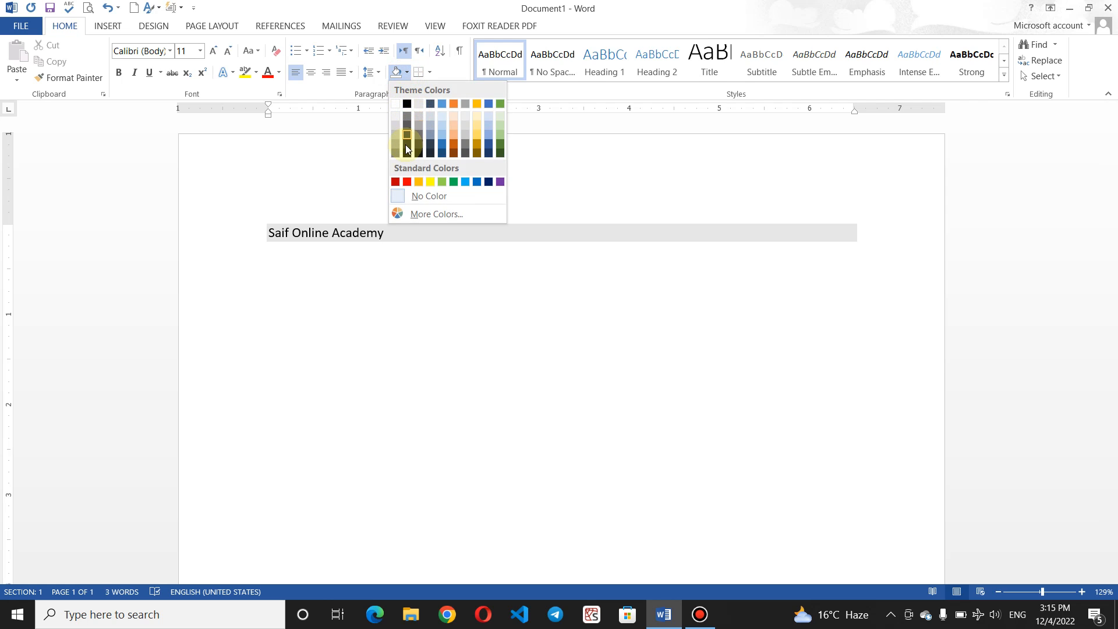
pyautogui.click(441, 131)
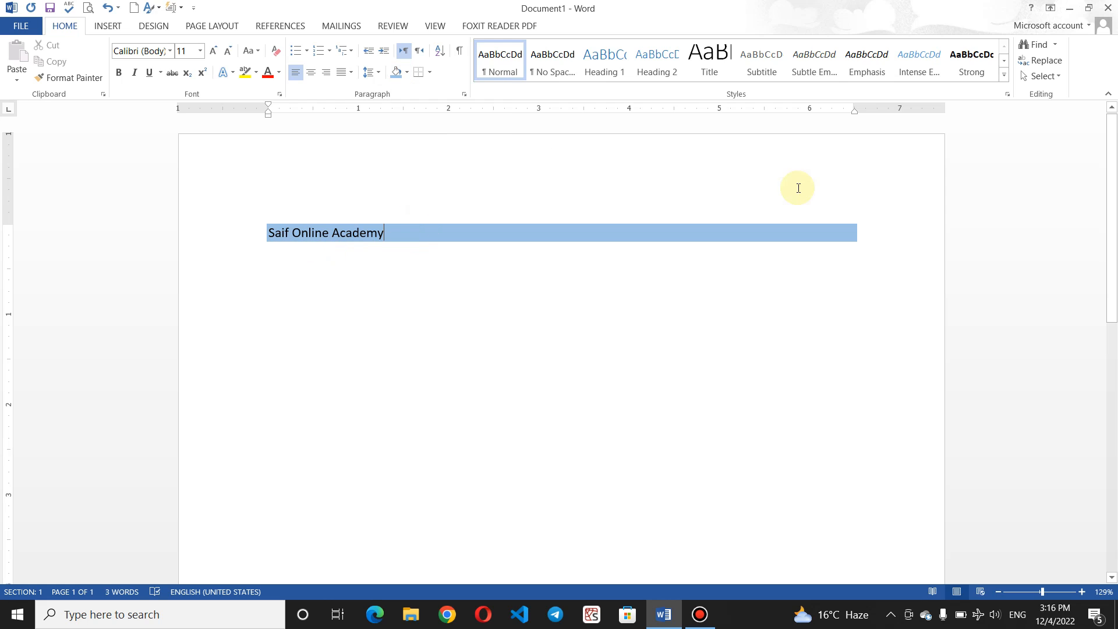
pyautogui.press('Return')
pyautogui.press('Return')
pyautogui.press('Return')
pyautogui.press('Return')
pyautogui.press('Return')
pyautogui.press('Return')
pyautogui.press('Return')
pyautogui.press('Return')
pyautogui.press('Return')
pyautogui.press('Return')
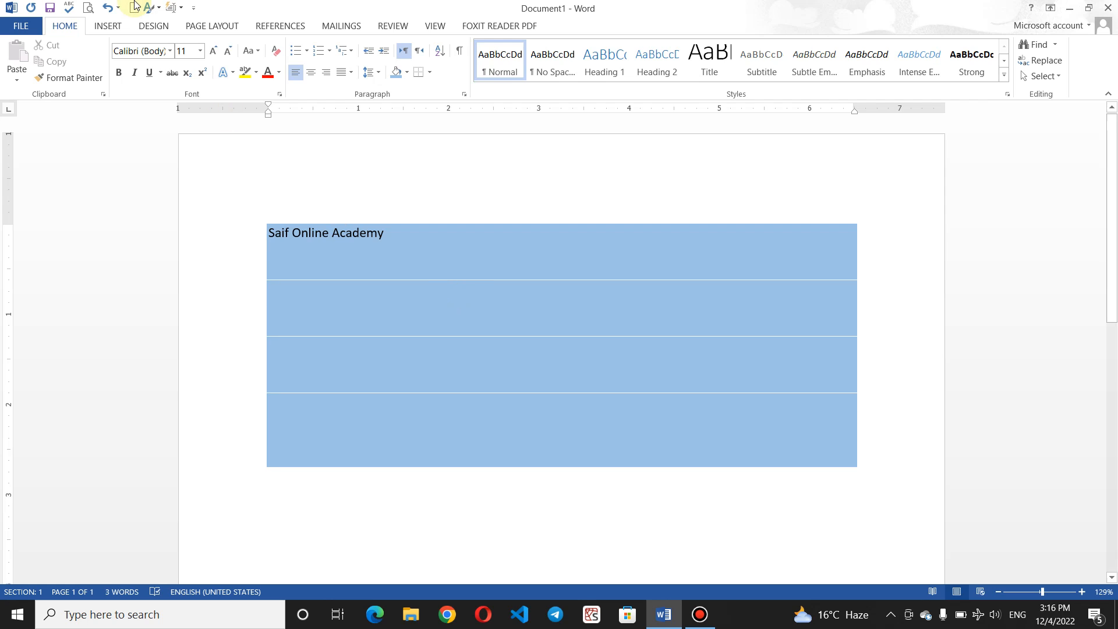
pyautogui.click(105, 7)
pyautogui.click(106, 7)
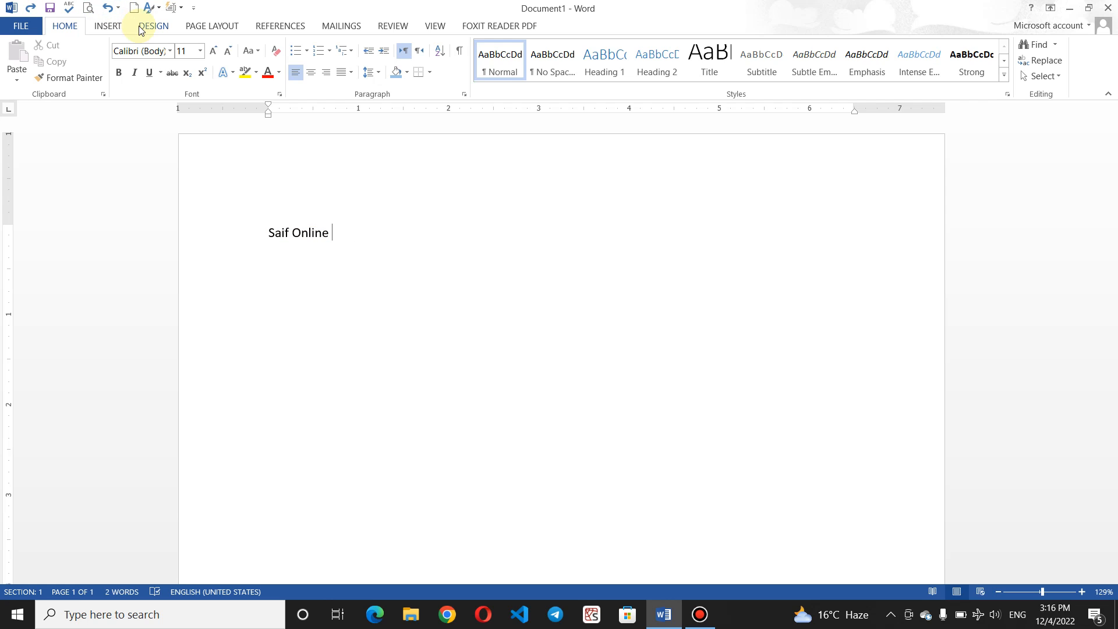
pyautogui.click(30, 8)
pyautogui.click(30, 7)
pyautogui.click(30, 8)
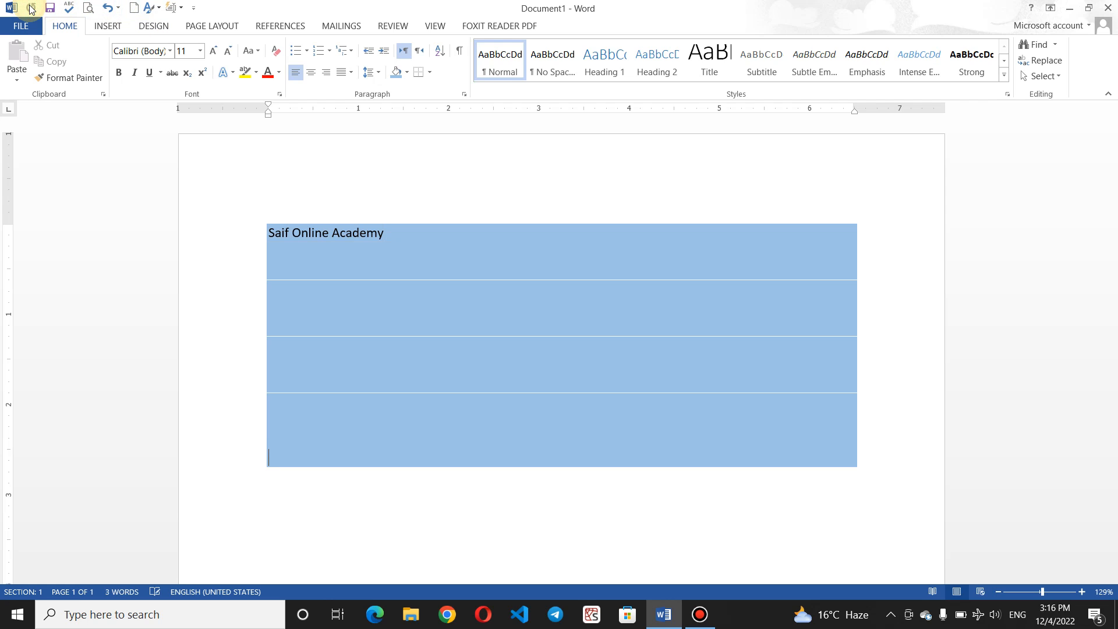
pyautogui.click(108, 8)
# Step: Select and deselect the heading, then double-click below it to start a new line
pyautogui.click(354, 304)
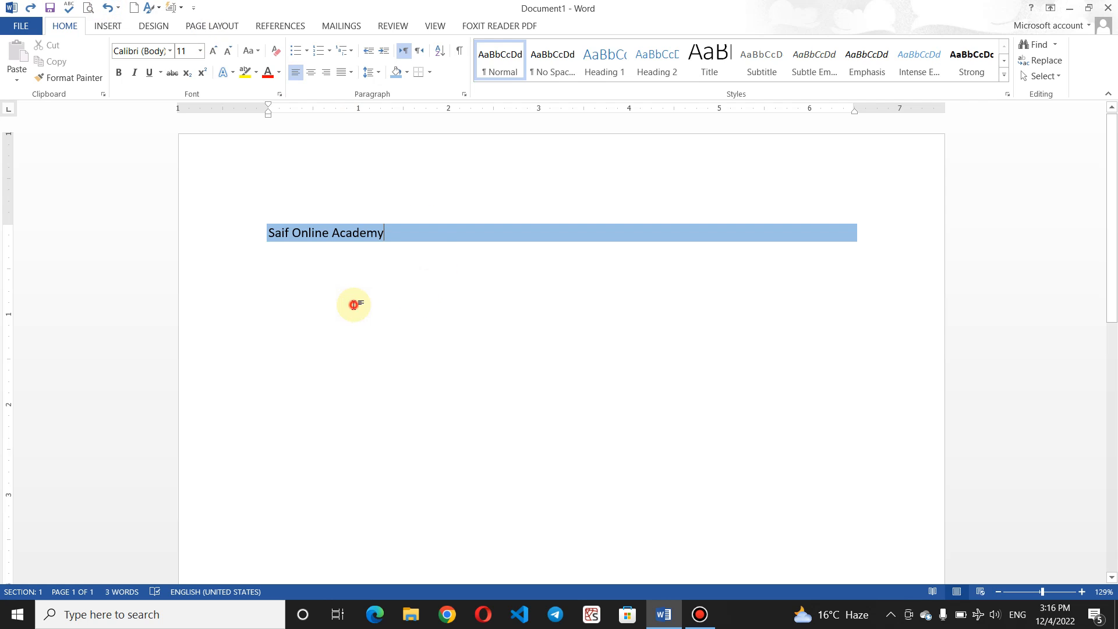
pyautogui.click(264, 280)
pyautogui.click(247, 294)
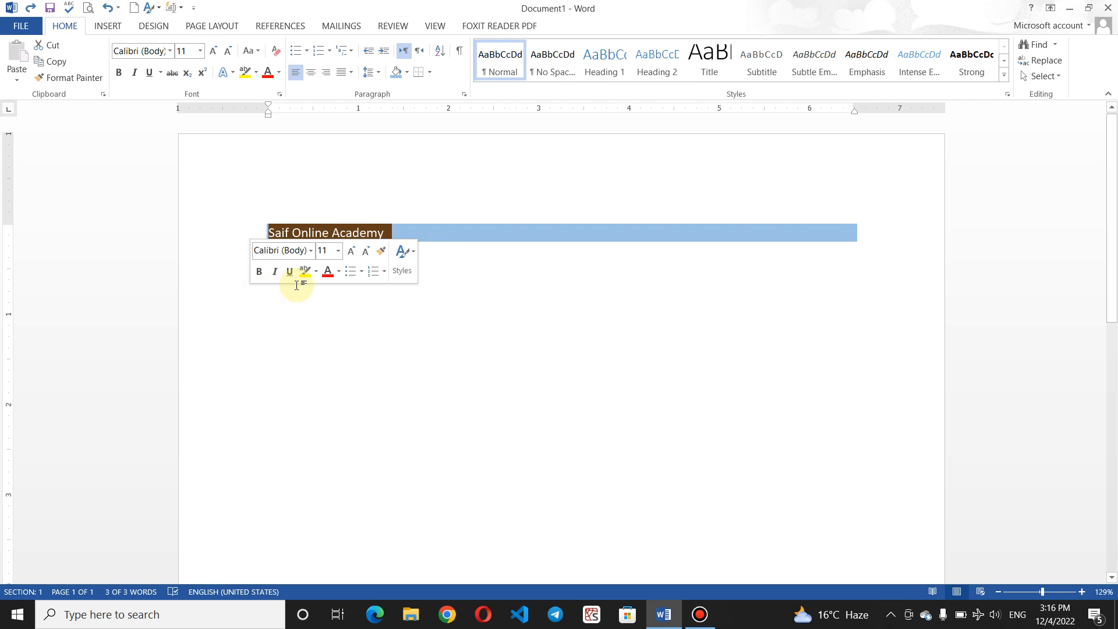
pyautogui.click(296, 285)
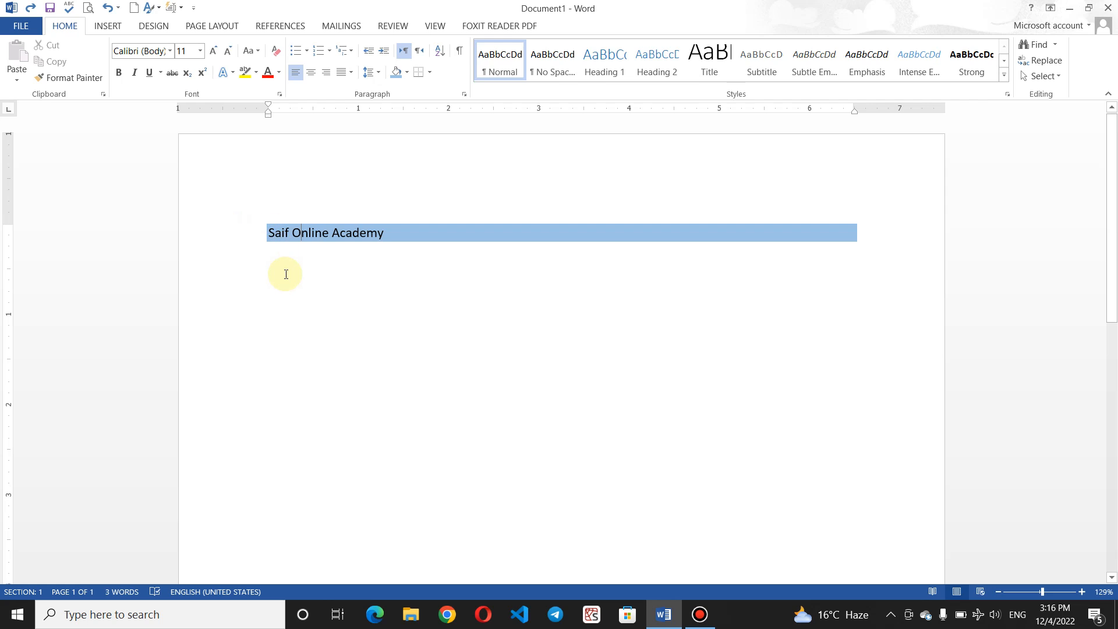
pyautogui.doubleClick(286, 274)
# Step: Type 'Languages' below the heading and push it down with a blank line
pyautogui.write('LAngua')
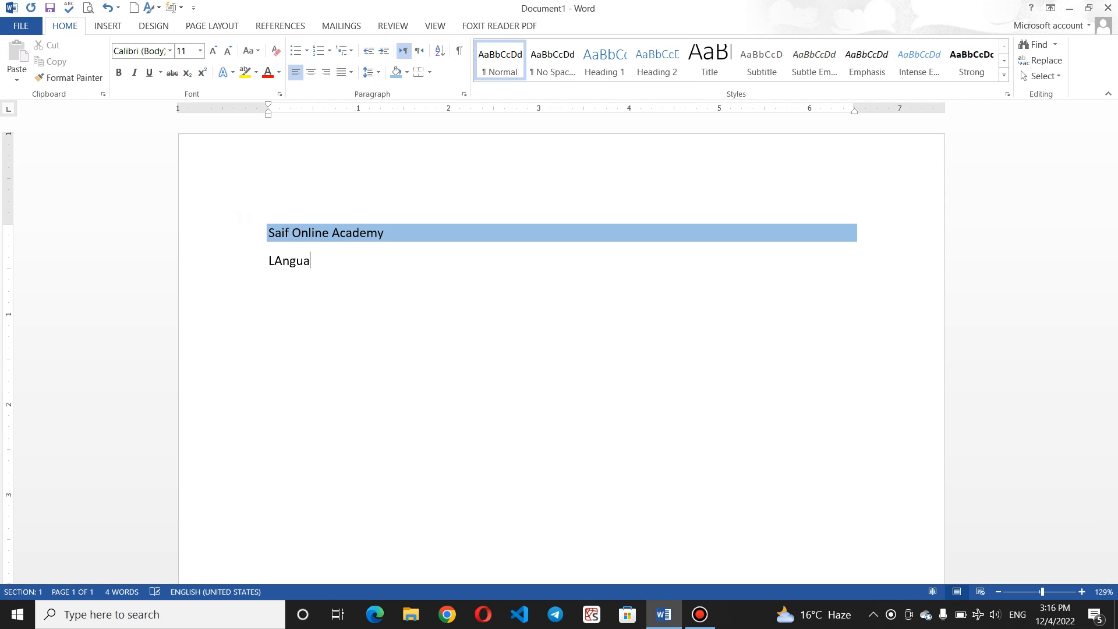
pyautogui.write('ge')
pyautogui.press('BackSpace')
pyautogui.press('BackSpace')
pyautogui.press('BackSpace')
pyautogui.press('BackSpace')
pyautogui.press('BackSpace')
pyautogui.press('BackSpace')
pyautogui.press('BackSpace')
pyautogui.write('ang')
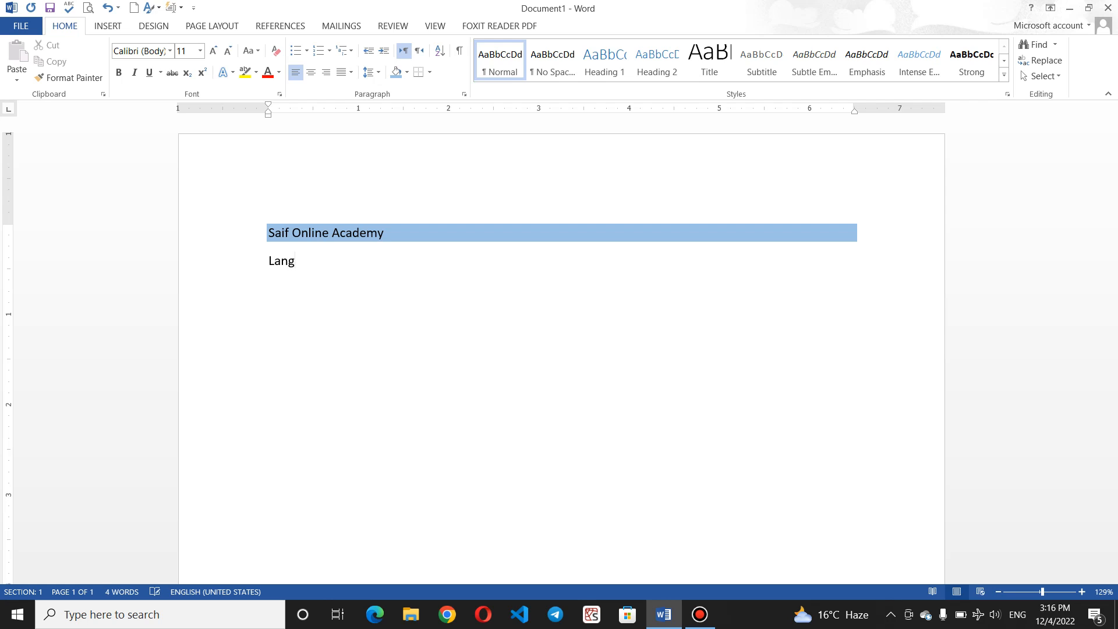
pyautogui.write('uages')
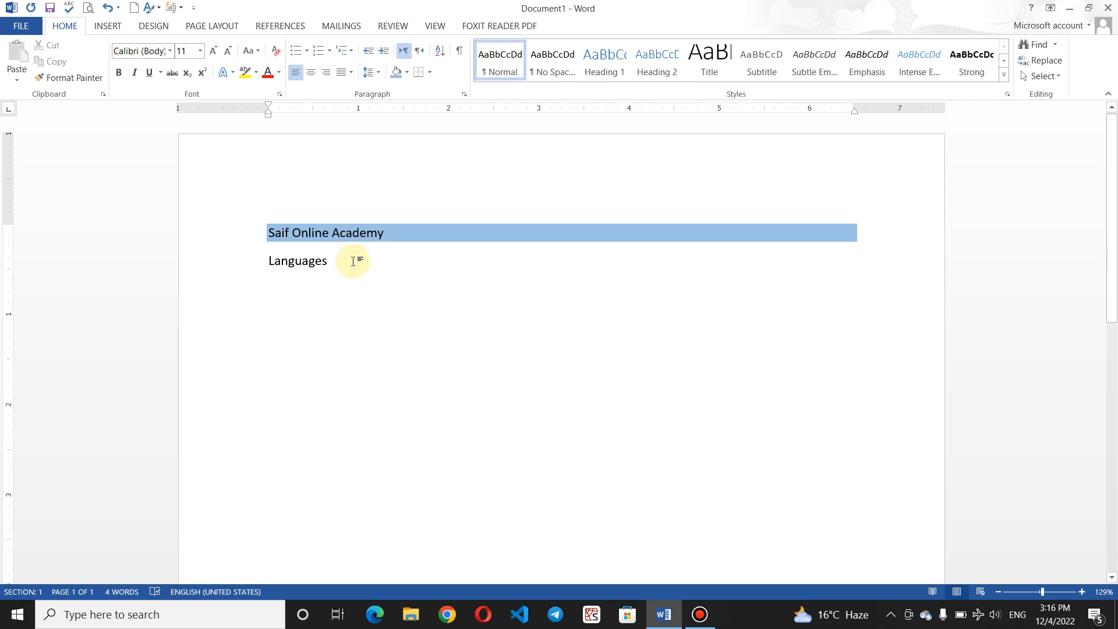
pyautogui.click(407, 75)
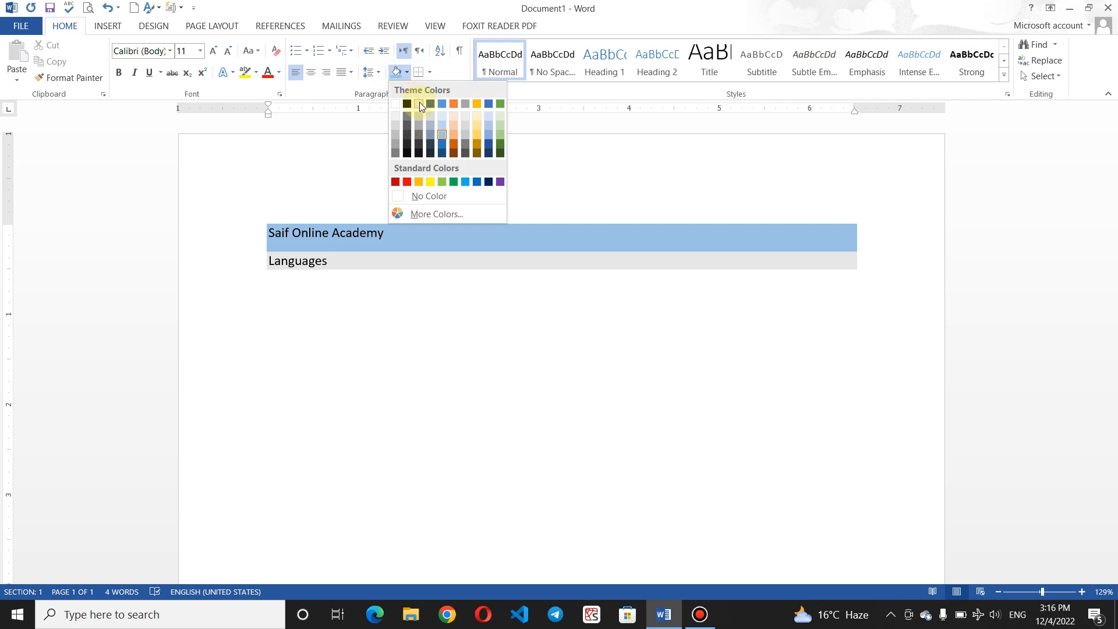
pyautogui.click(269, 261)
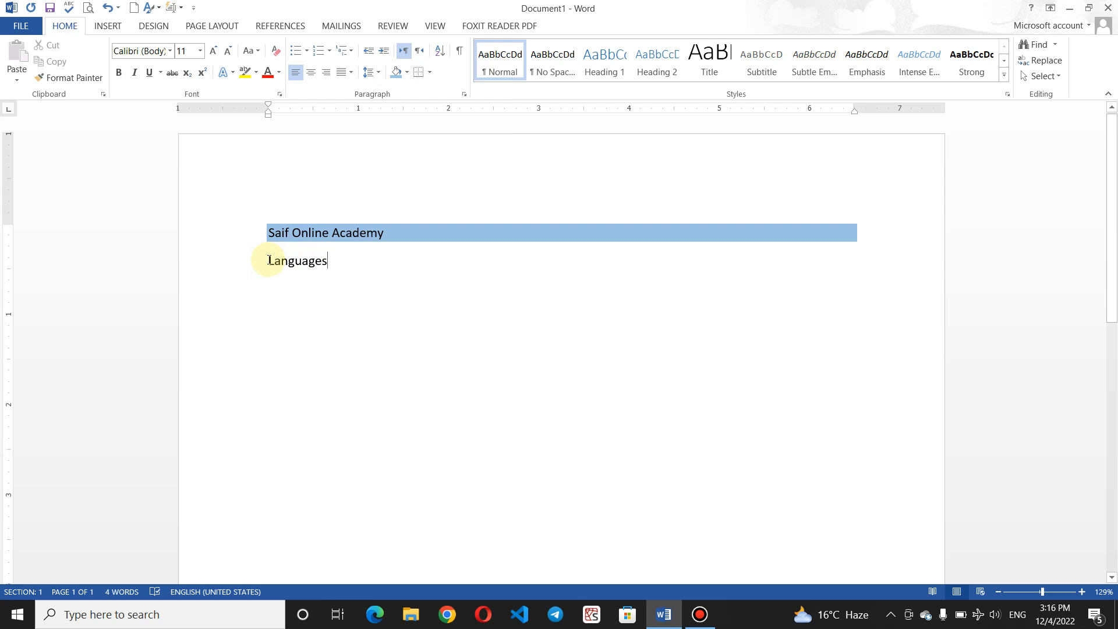
pyautogui.click(269, 261)
pyautogui.press('Return')
pyautogui.press('Return')
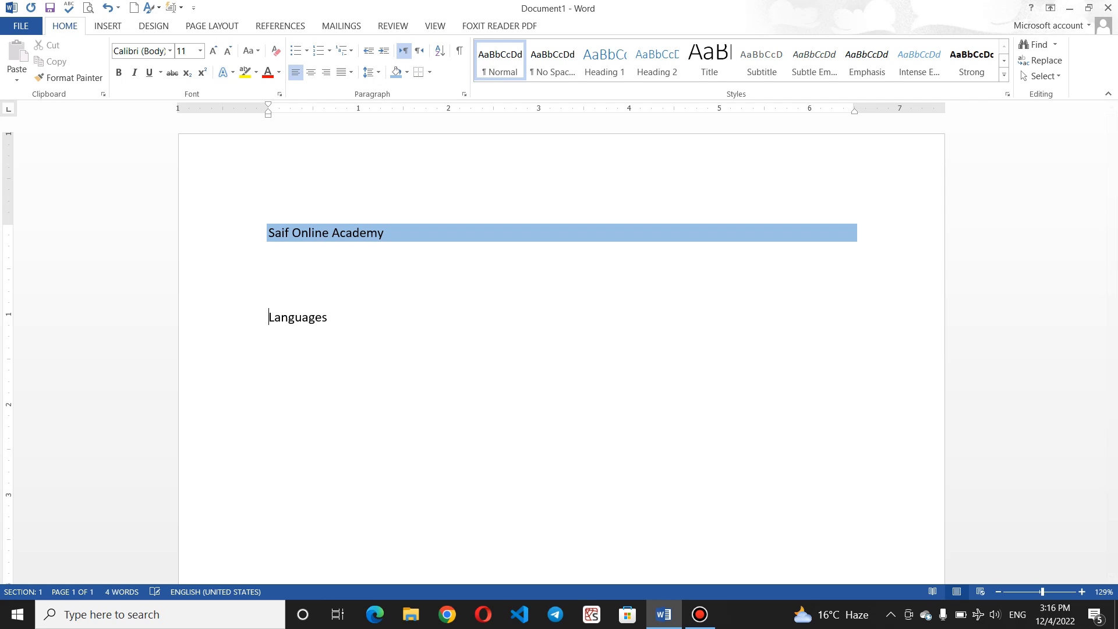
pyautogui.click(334, 317)
# Step: Shade the Languages line light grey and add an unshaded empty line below it
pyautogui.click(407, 71)
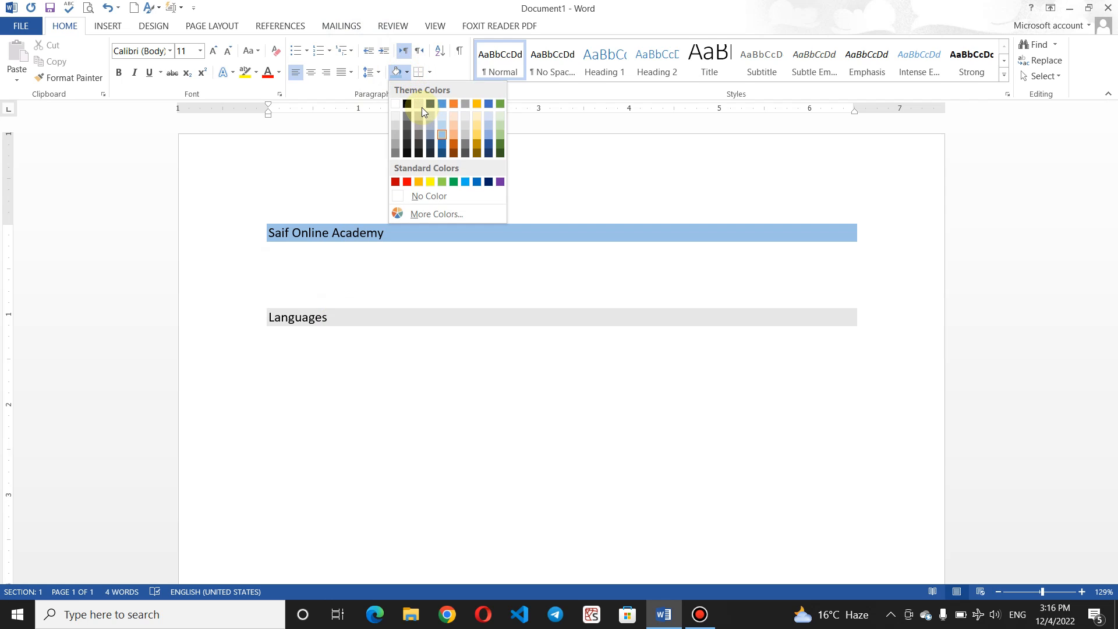
pyautogui.click(421, 107)
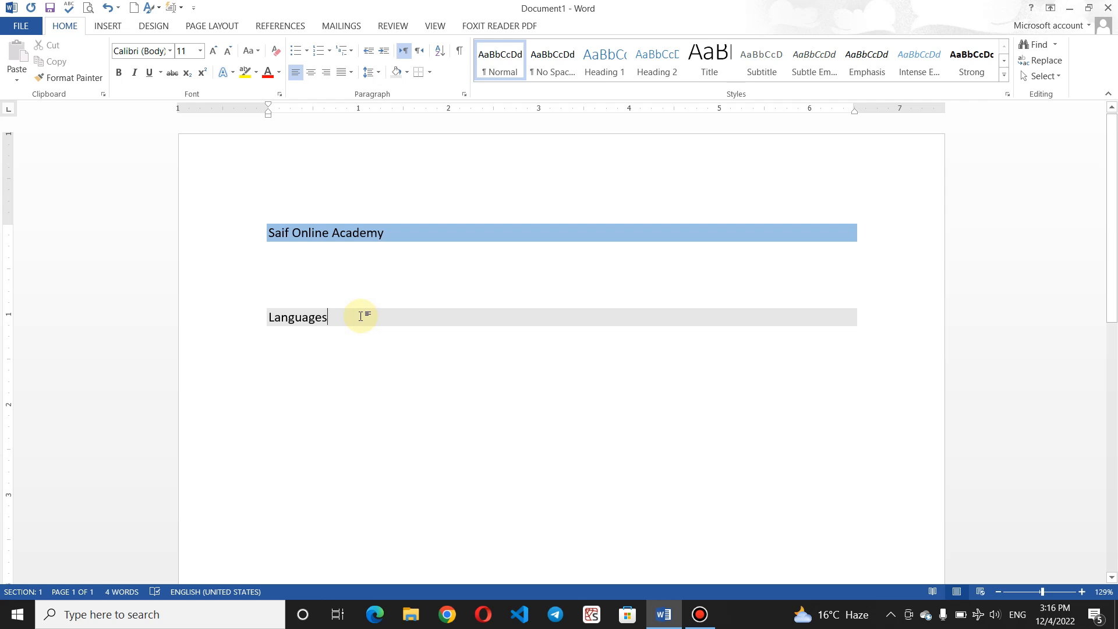
pyautogui.press('Return')
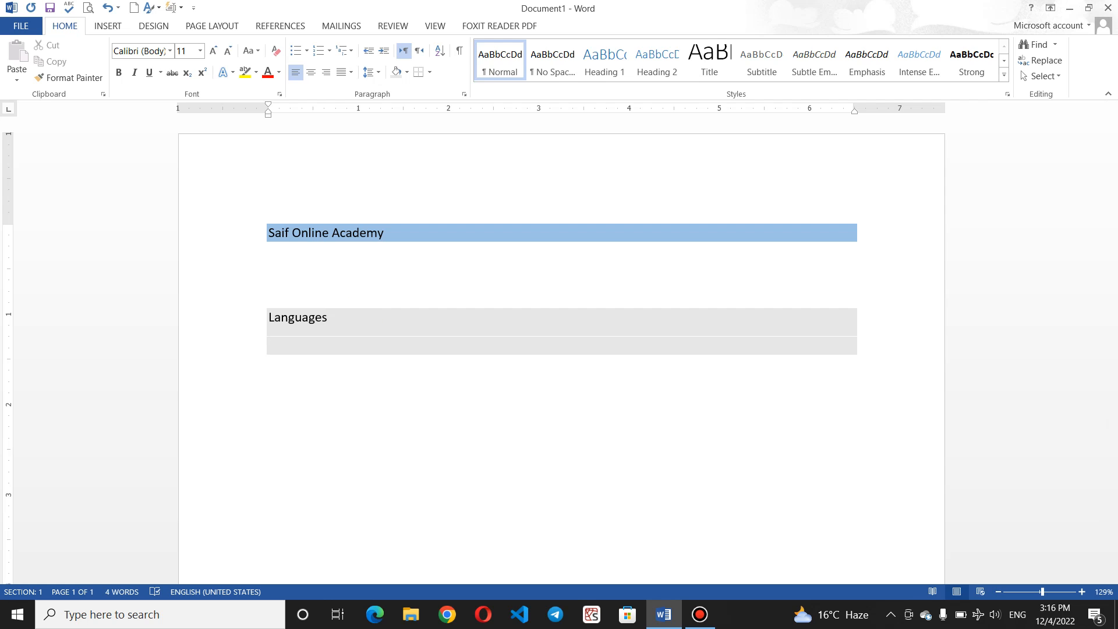
pyautogui.press('Return')
pyautogui.press('BackSpace')
pyautogui.press('BackSpace')
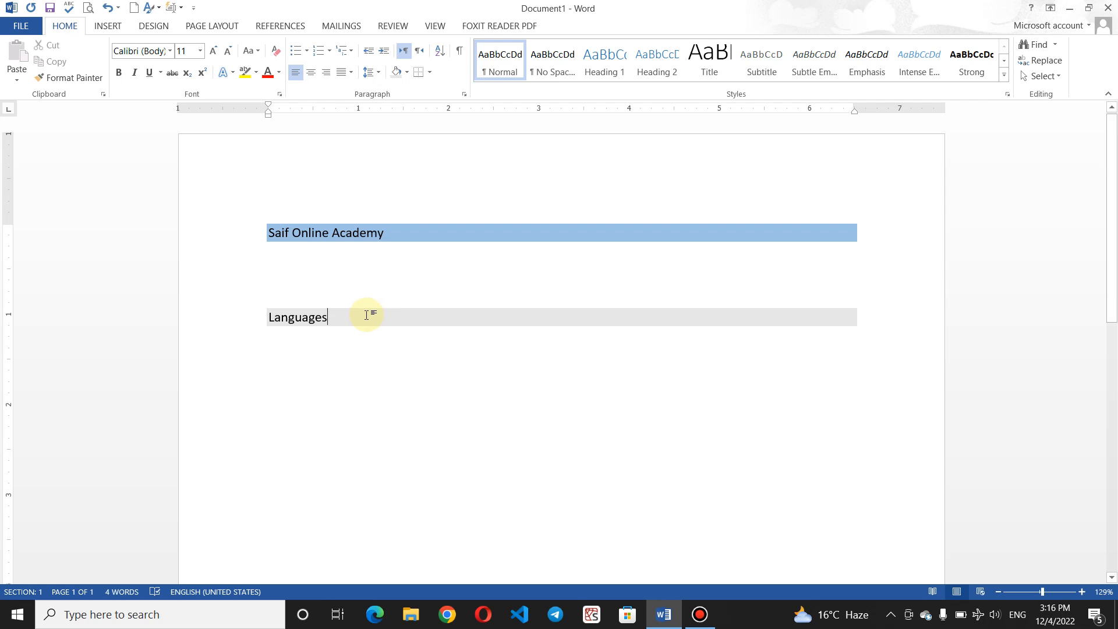
pyautogui.doubleClick(296, 352)
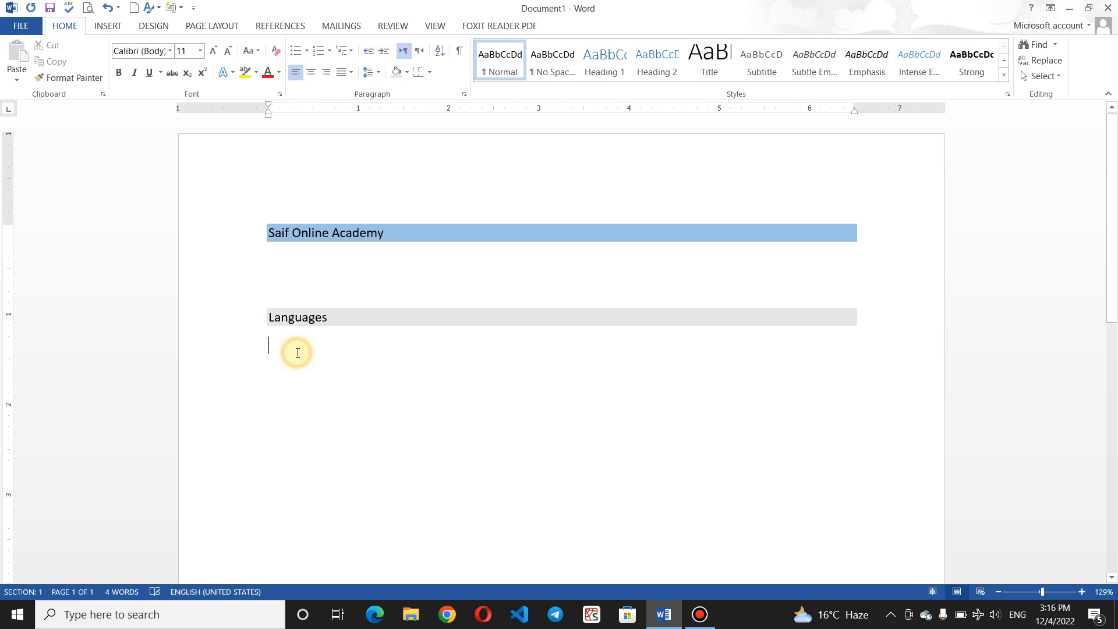
pyautogui.press('Return')
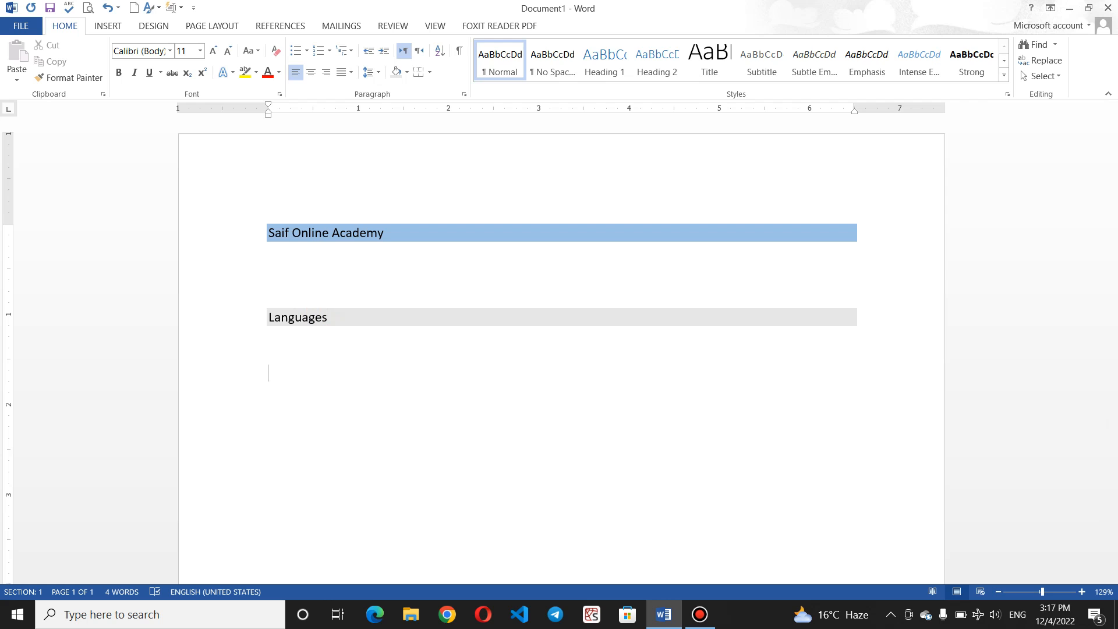
# Step: Insert five sample paragraphs with =rand() and shade the first one light orange
pyautogui.write('=rand()')
pyautogui.press('Return')
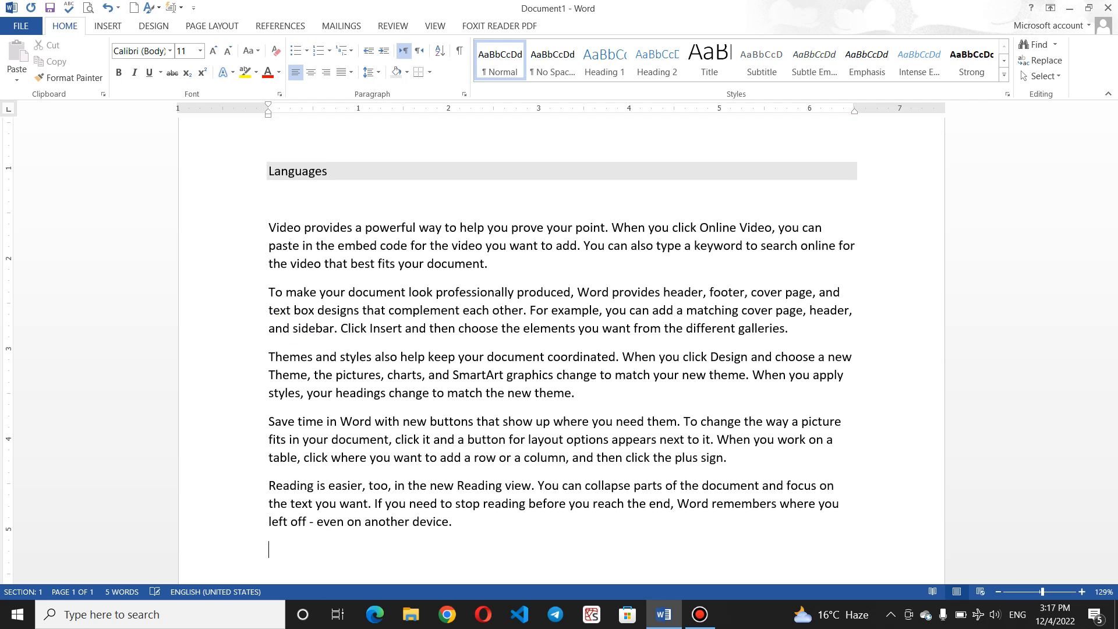
pyautogui.click(294, 246)
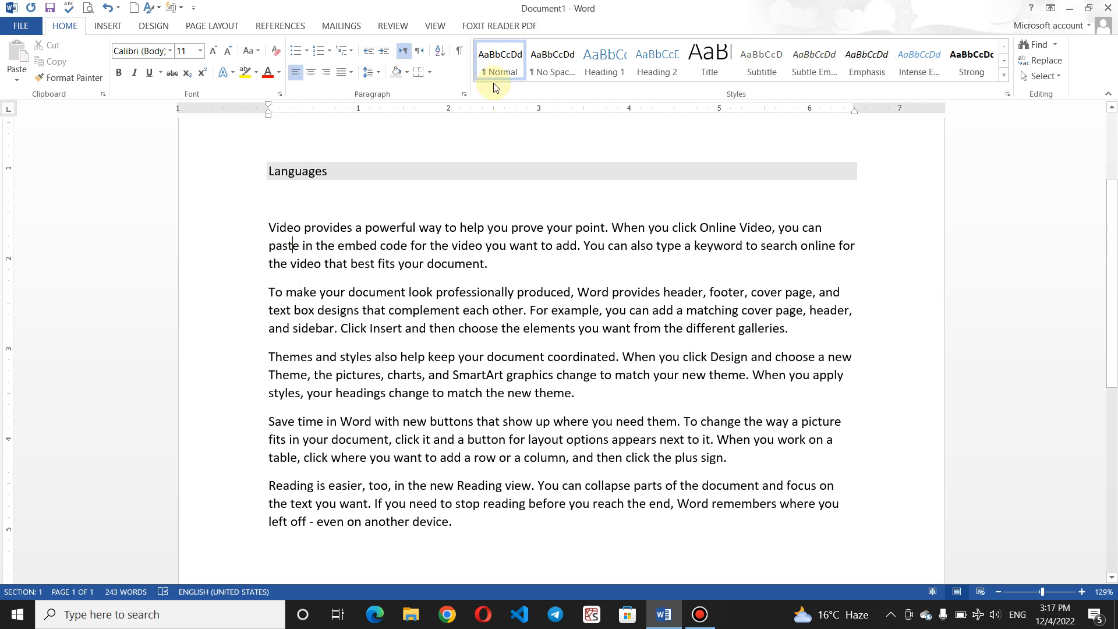
pyautogui.click(407, 72)
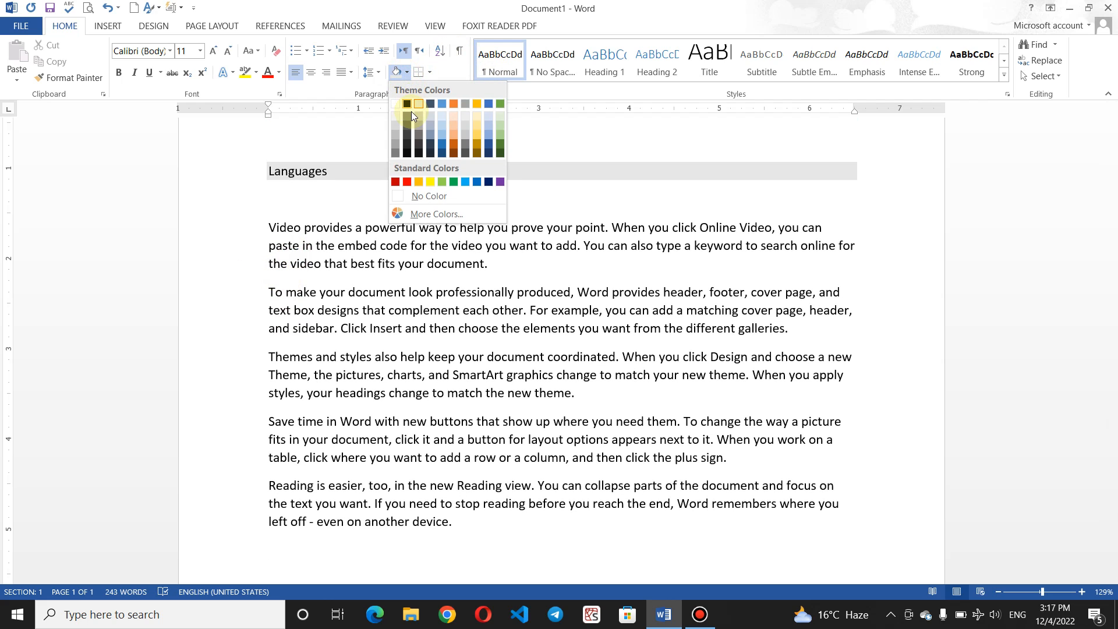
pyautogui.click(454, 130)
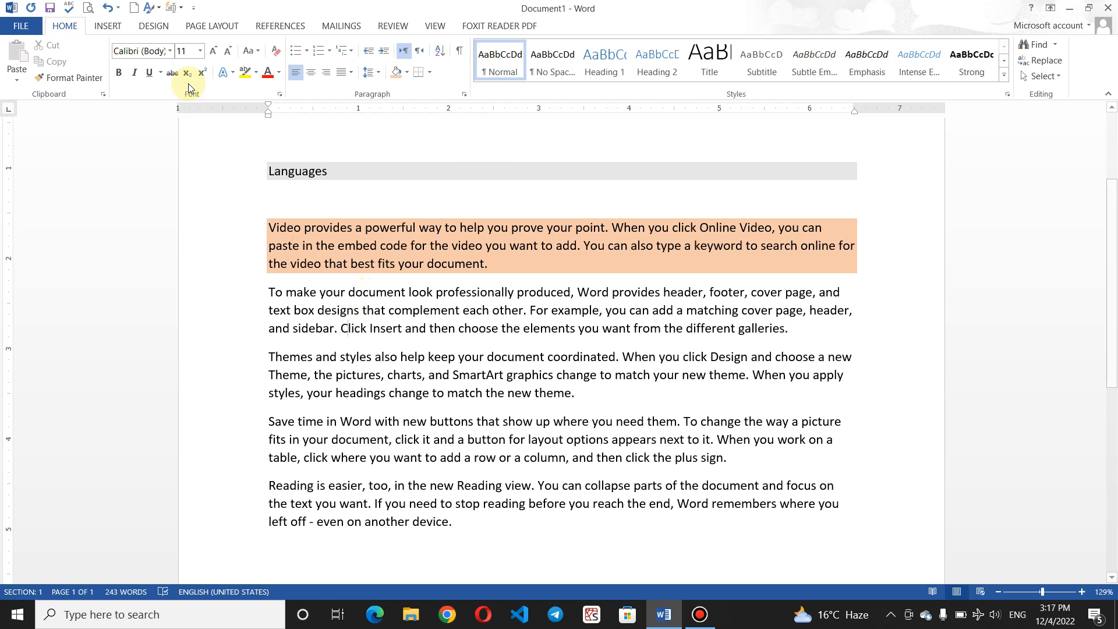
# Step: Select the second sample paragraph and apply bright green text highlight, then deselect it
pyautogui.click(257, 72)
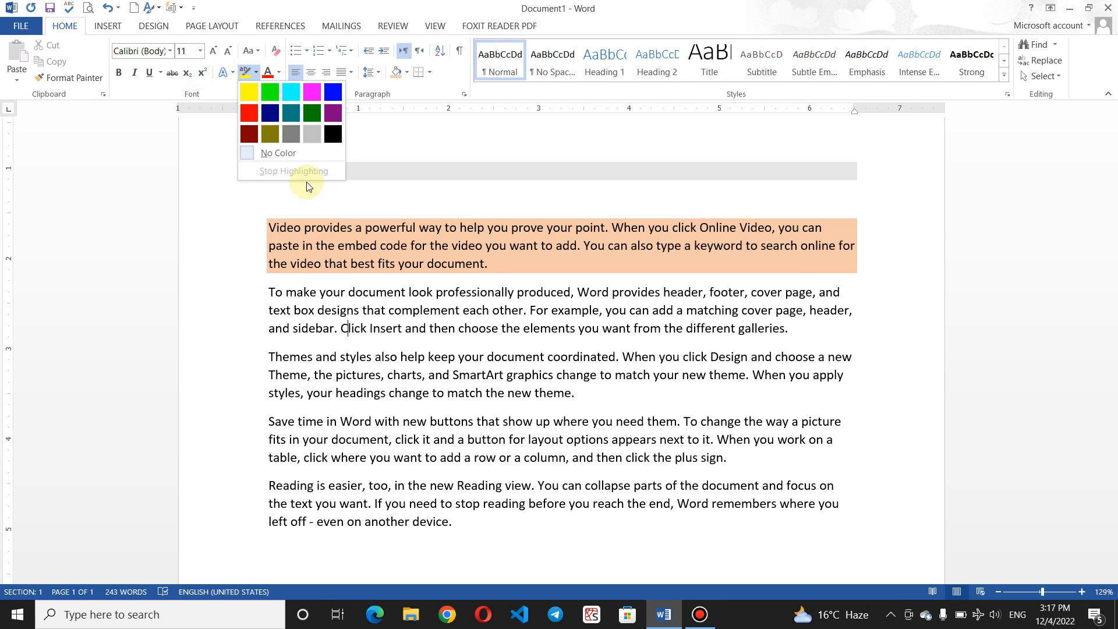
pyautogui.click(791, 340)
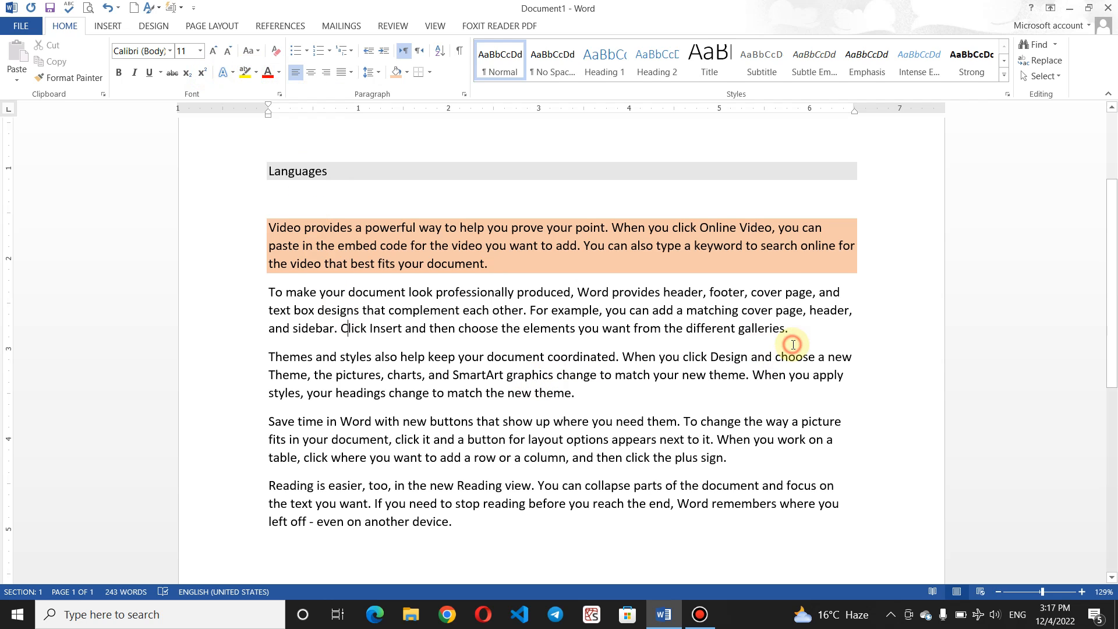
pyautogui.moveTo(789, 329); pyautogui.dragTo(196, 291)
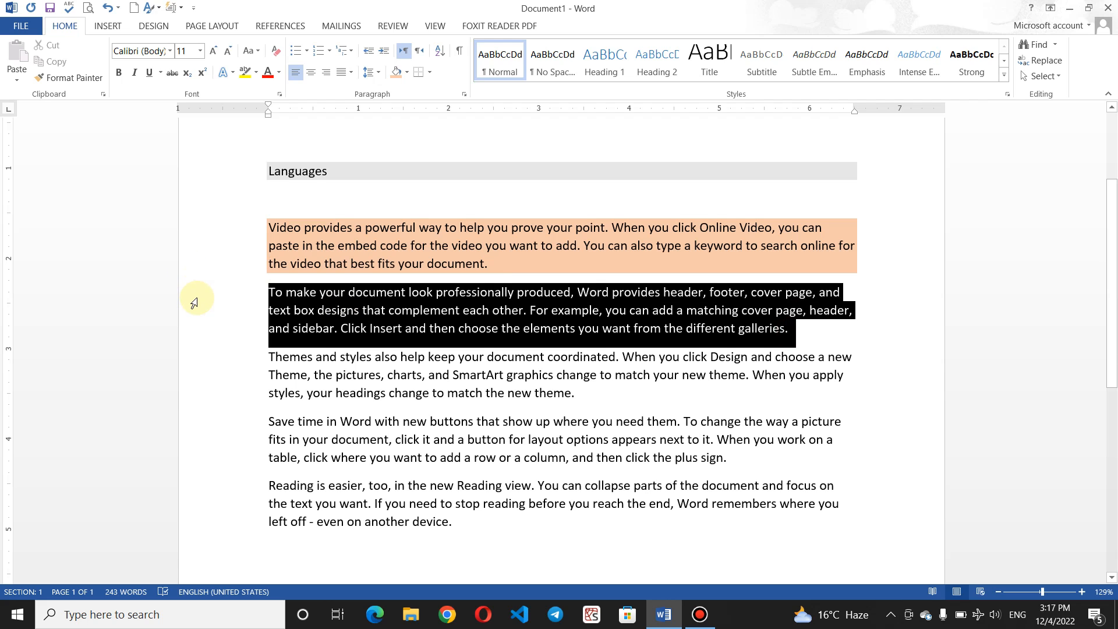
pyautogui.click(257, 71)
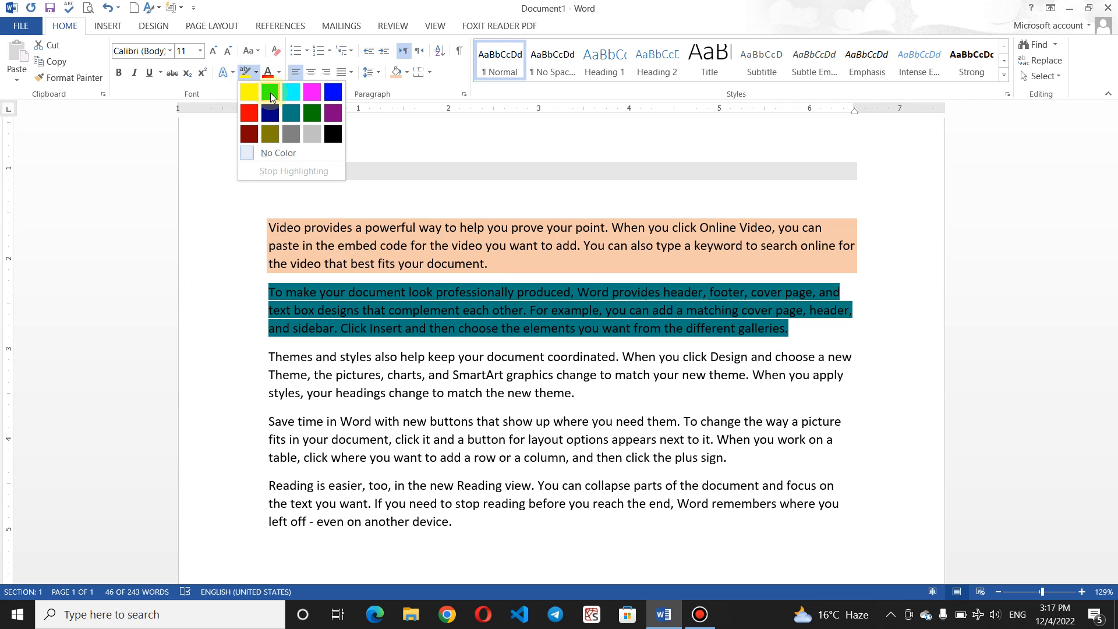
pyautogui.click(269, 94)
pyautogui.click(445, 348)
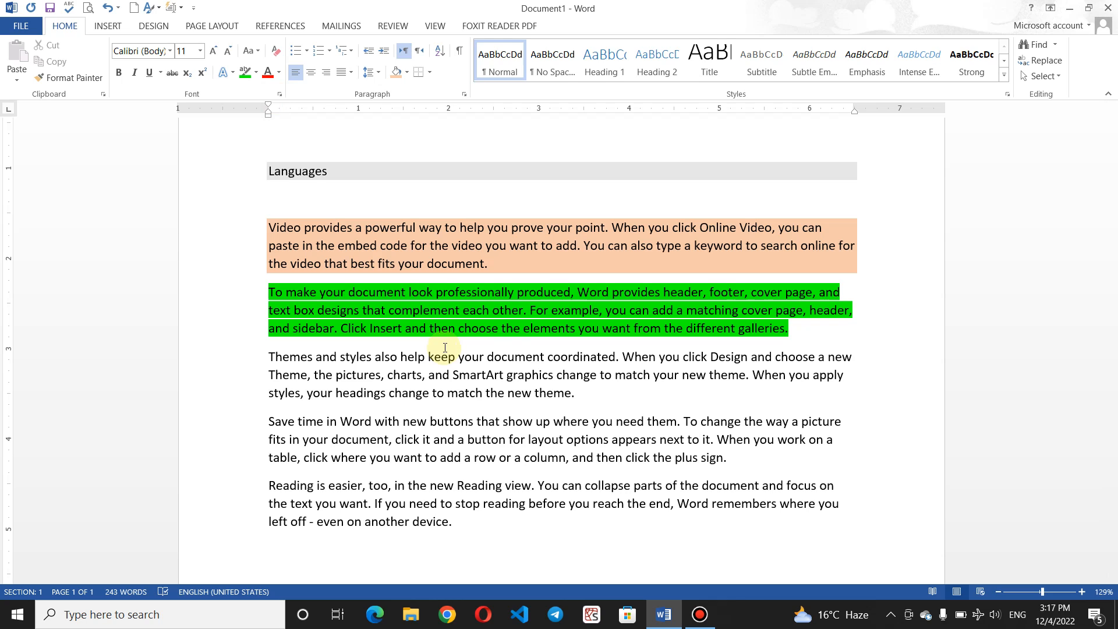
pyautogui.click(488, 248)
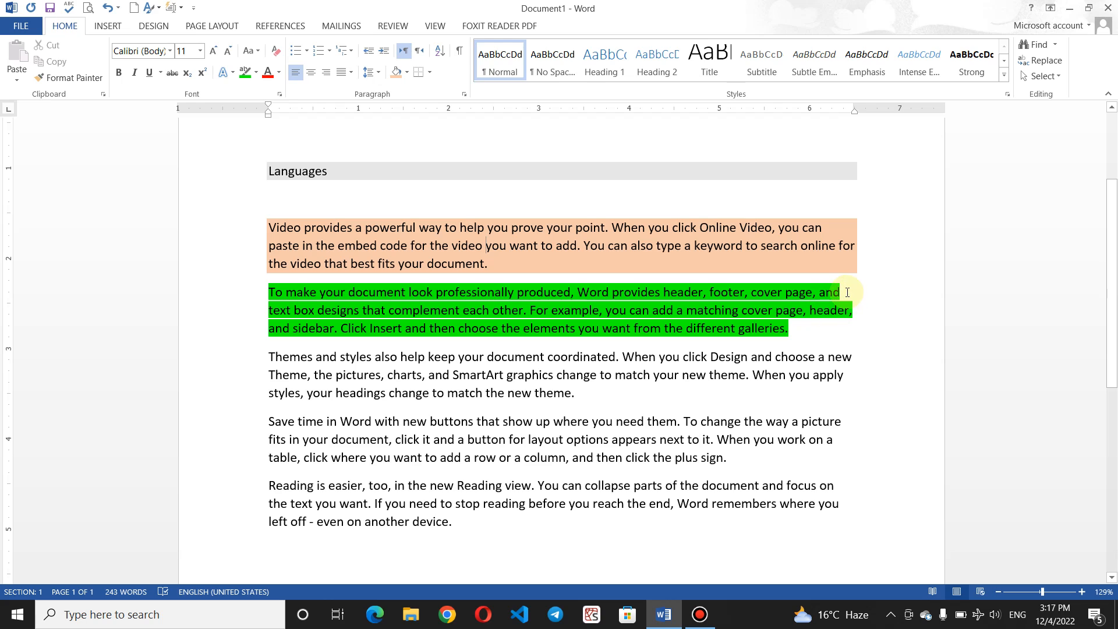
pyautogui.click(752, 228)
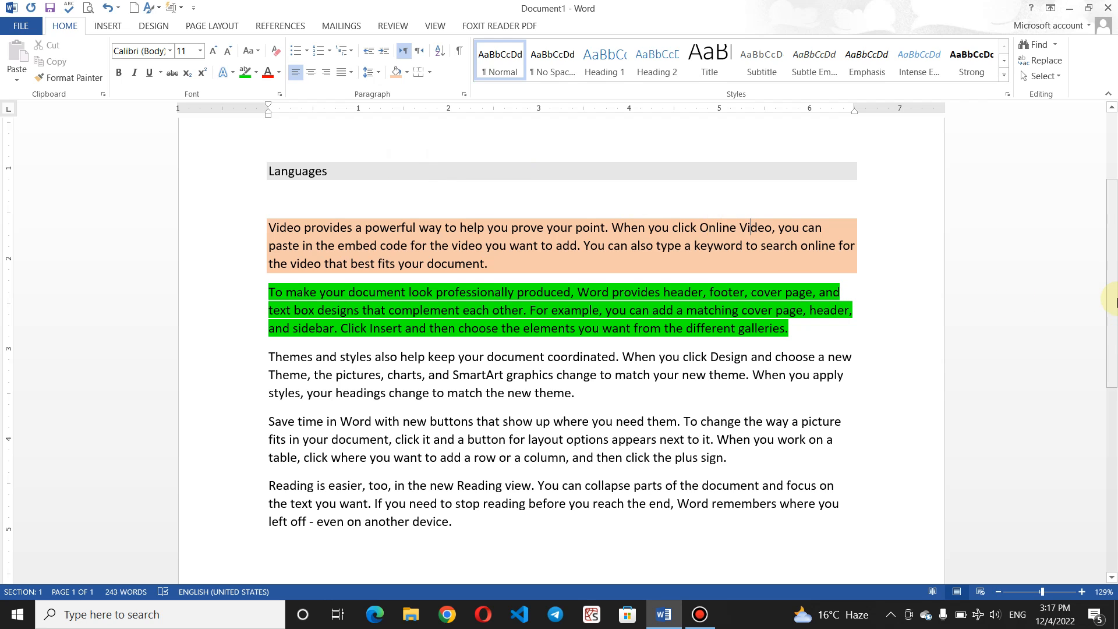
pyautogui.scroll(2, 1112, 302)
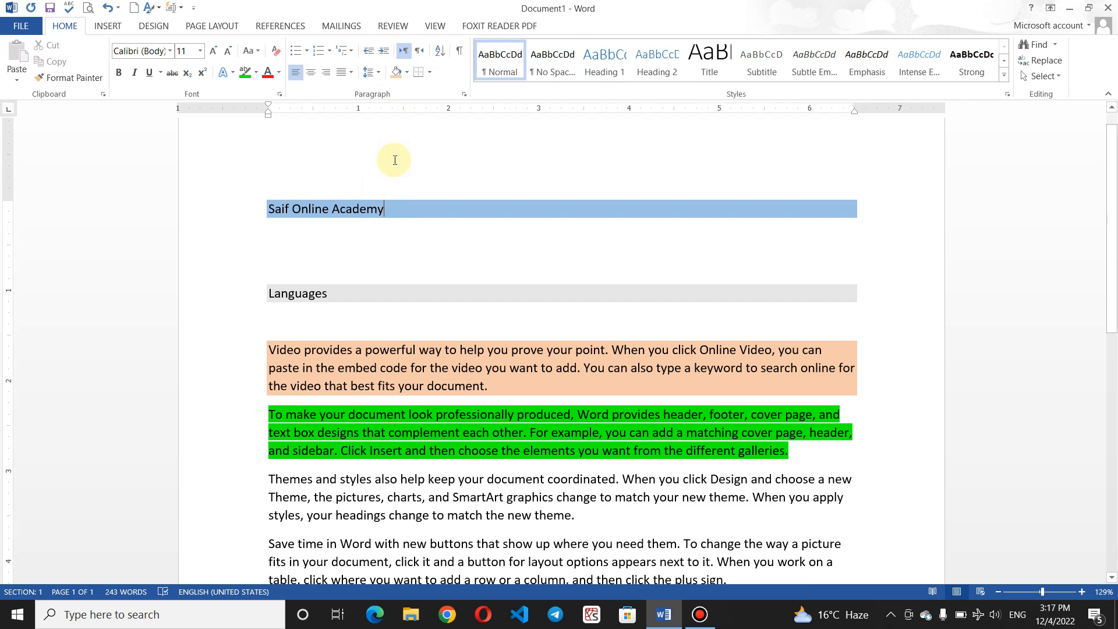
pyautogui.click(406, 73)
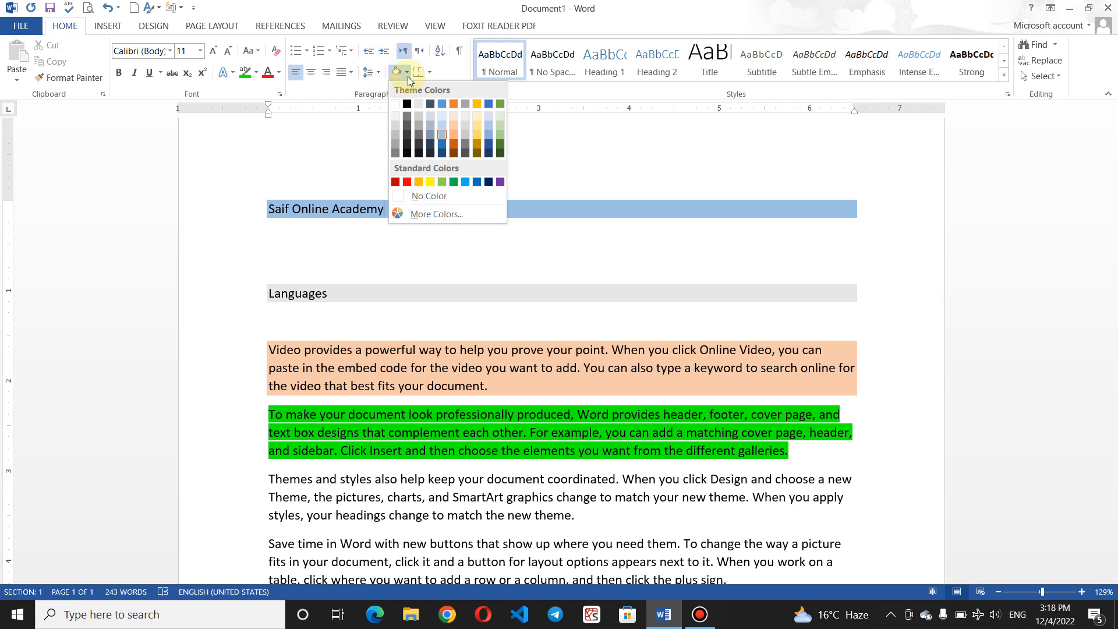
pyautogui.click(543, 194)
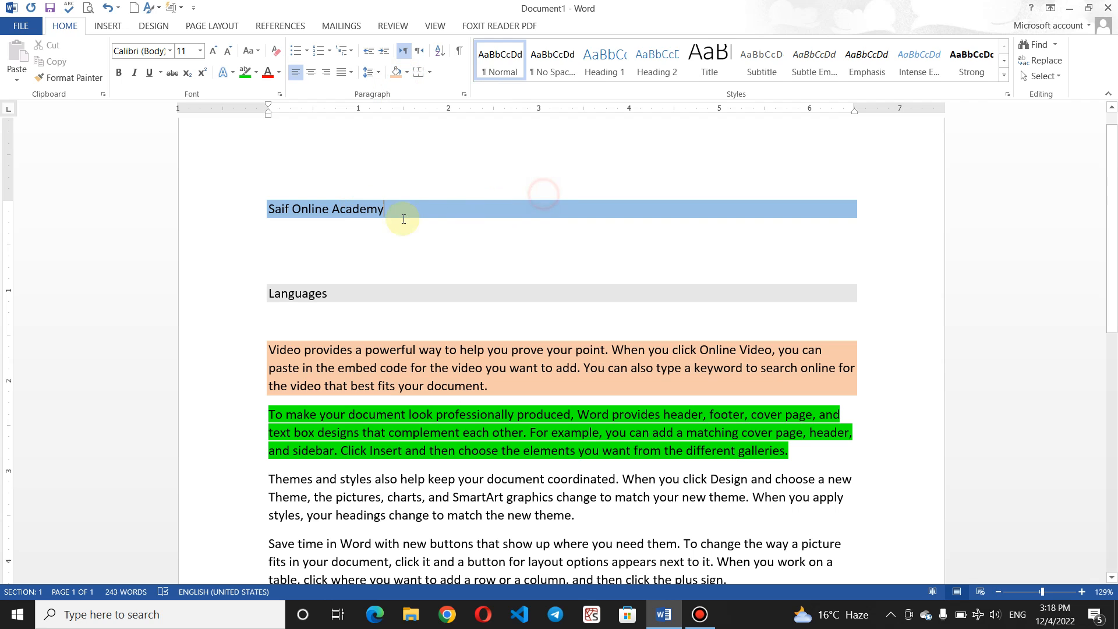
pyautogui.moveTo(404, 204); pyautogui.dragTo(283, 201)
pyautogui.click(264, 199)
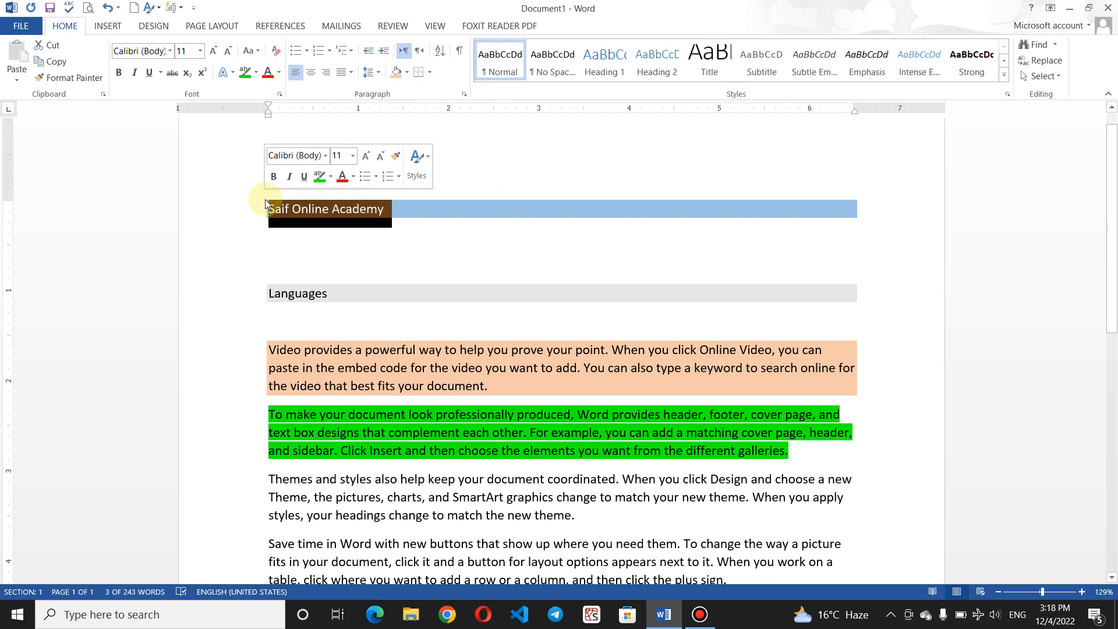
pyautogui.hotkey('ctrl', 'e')
pyautogui.hotkey('ctrl', 'l')
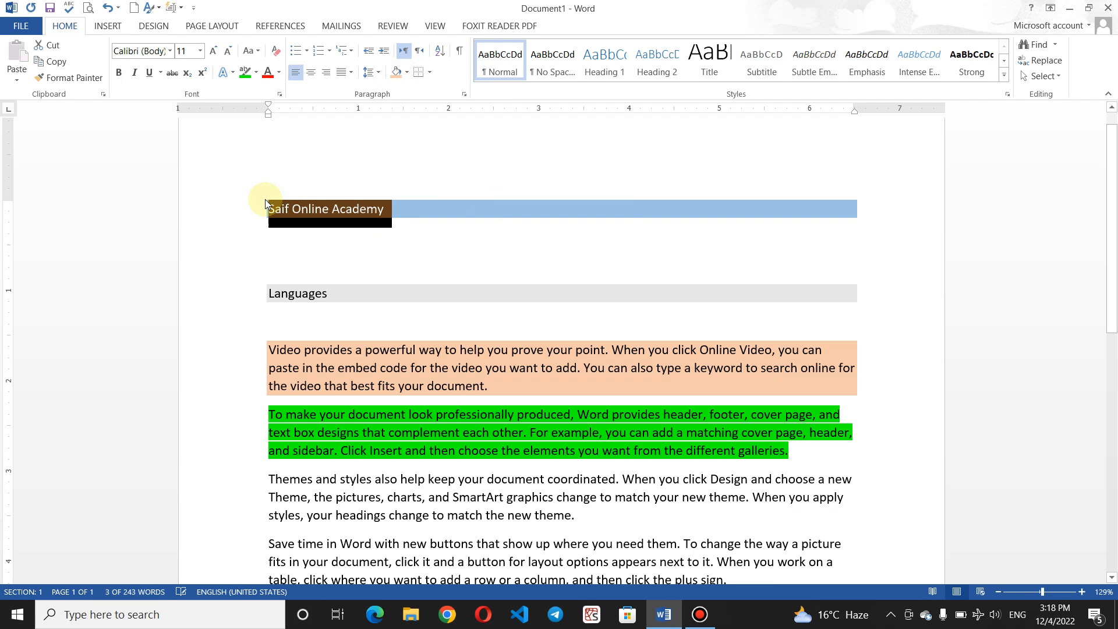
pyautogui.hotkey('ctrl', 'r')
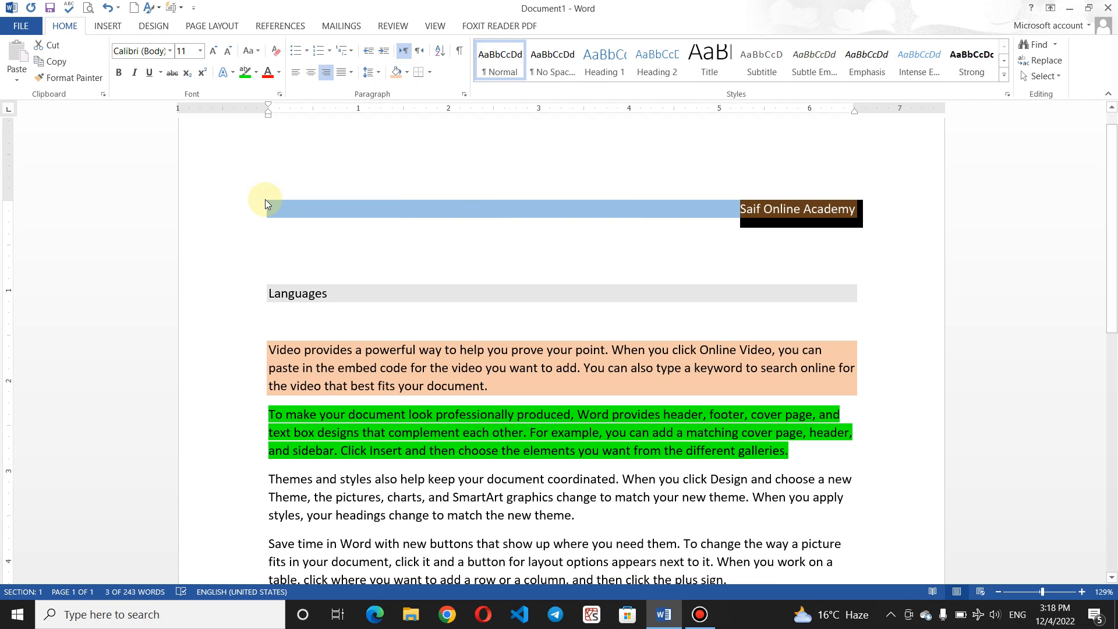
pyautogui.hotkey('ctrl', 'e')
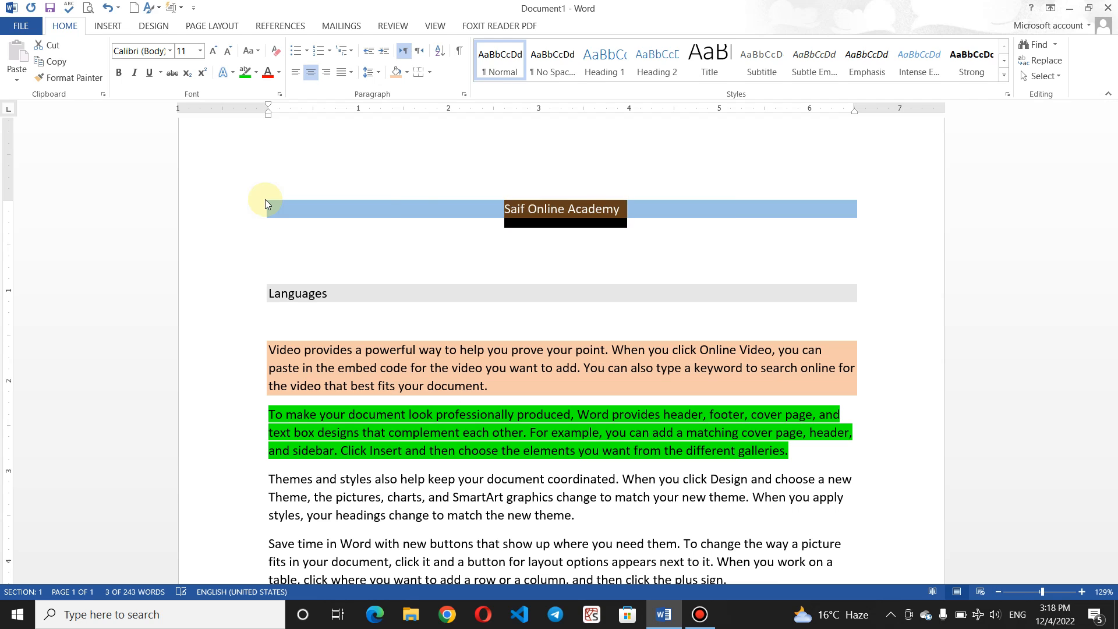
pyautogui.hotkey('ctrl', 'l')
pyautogui.click(412, 204)
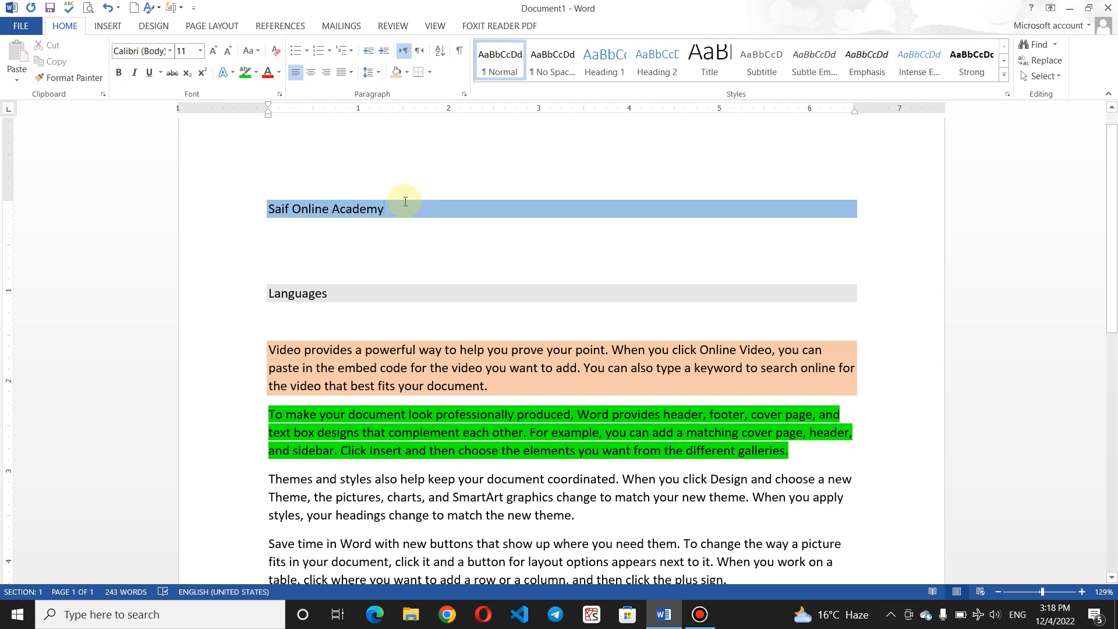
# Step: Shade the title with a custom light gold colour (RGB 238, 212, 118), then select its text
pyautogui.click(407, 72)
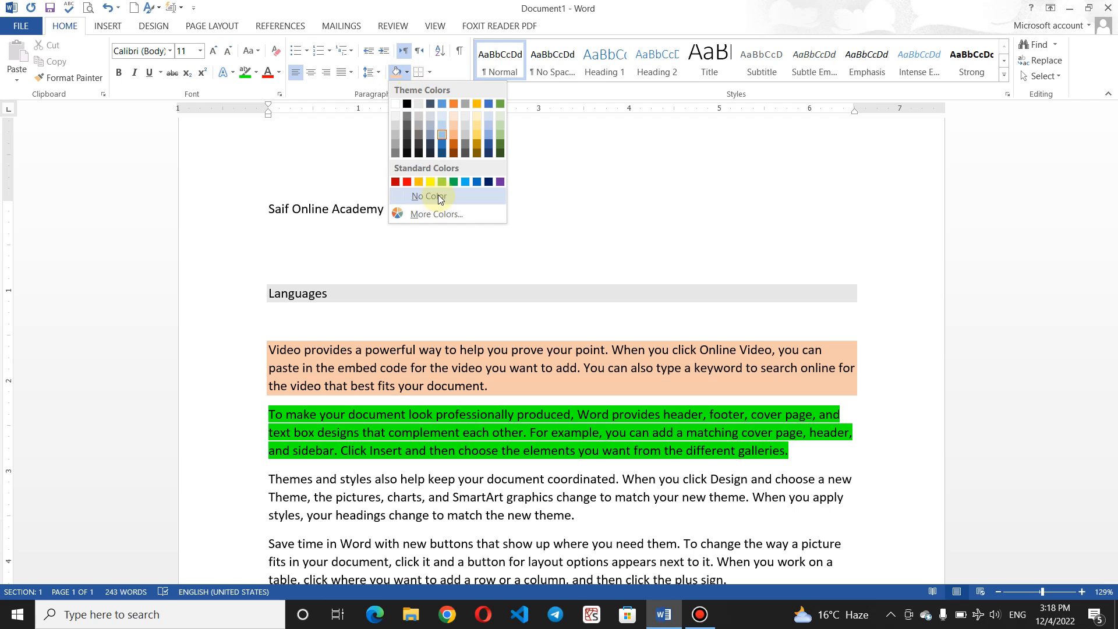
pyautogui.click(450, 214)
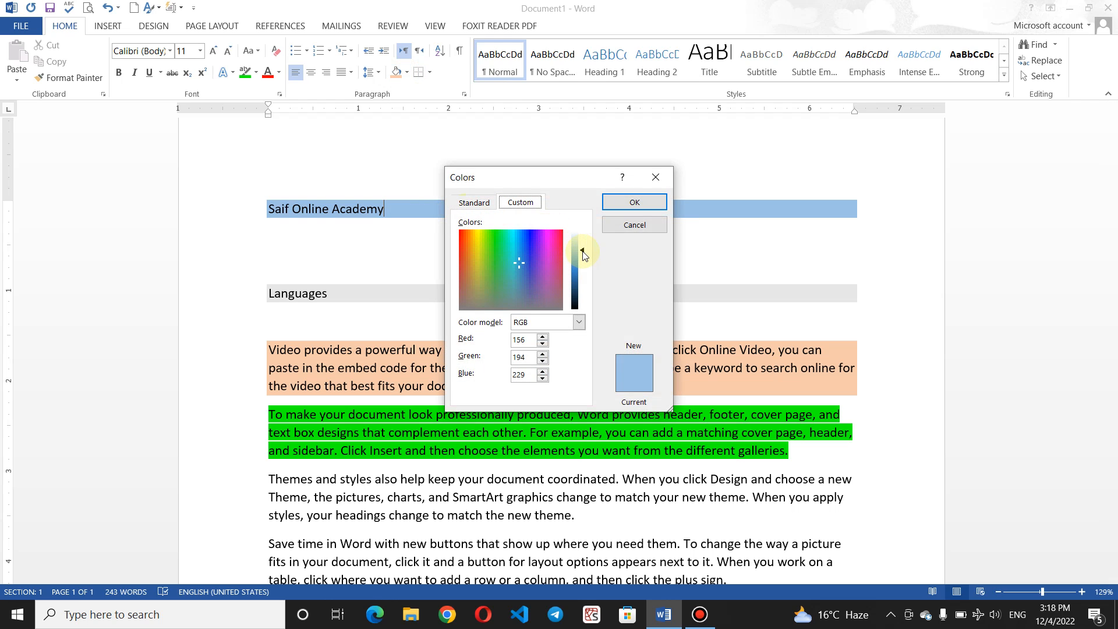
pyautogui.moveTo(583, 253); pyautogui.dragTo(473, 247)
pyautogui.moveTo(584, 292); pyautogui.dragTo(578, 254)
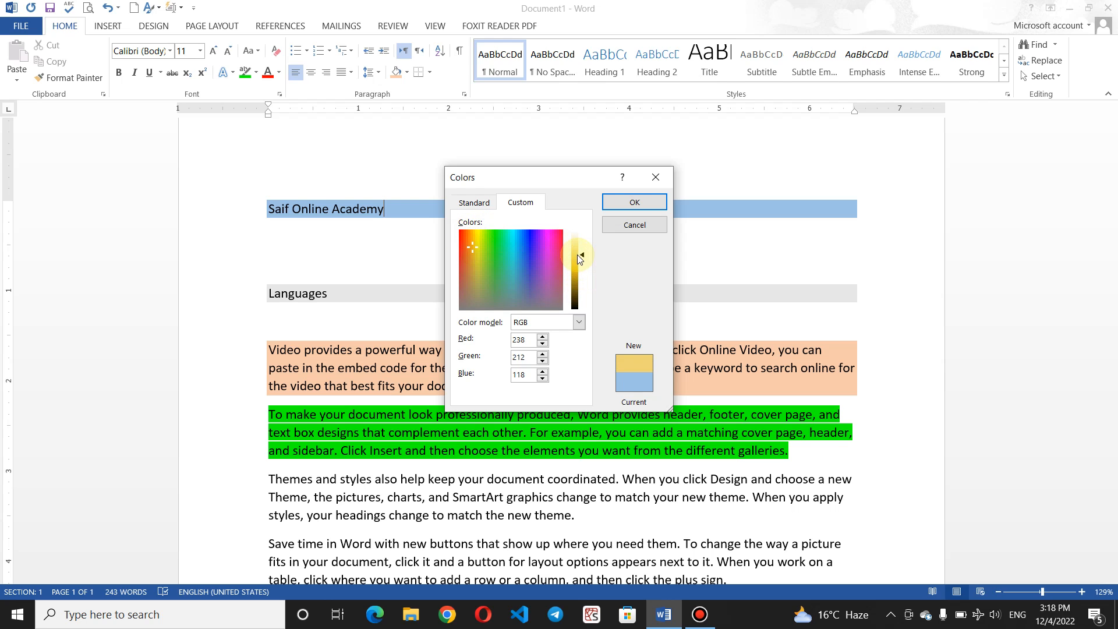
pyautogui.click(473, 203)
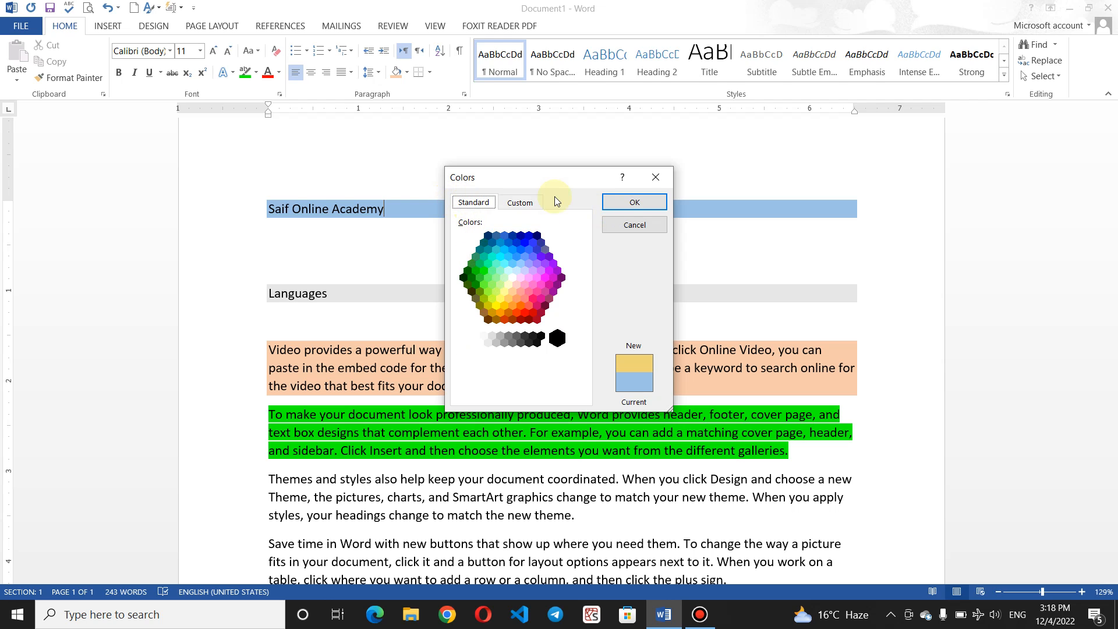
pyautogui.click(632, 202)
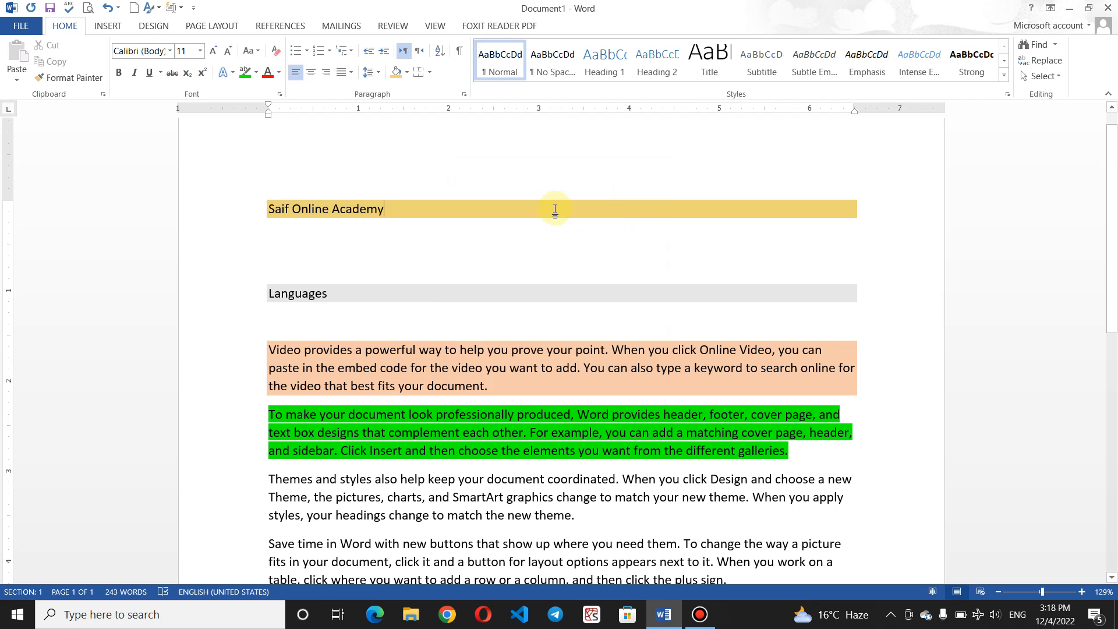
pyautogui.moveTo(430, 205); pyautogui.dragTo(261, 204)
# Step: Make the title bold and add a bottom border beneath it
pyautogui.hotkey('ctrl', 'b')
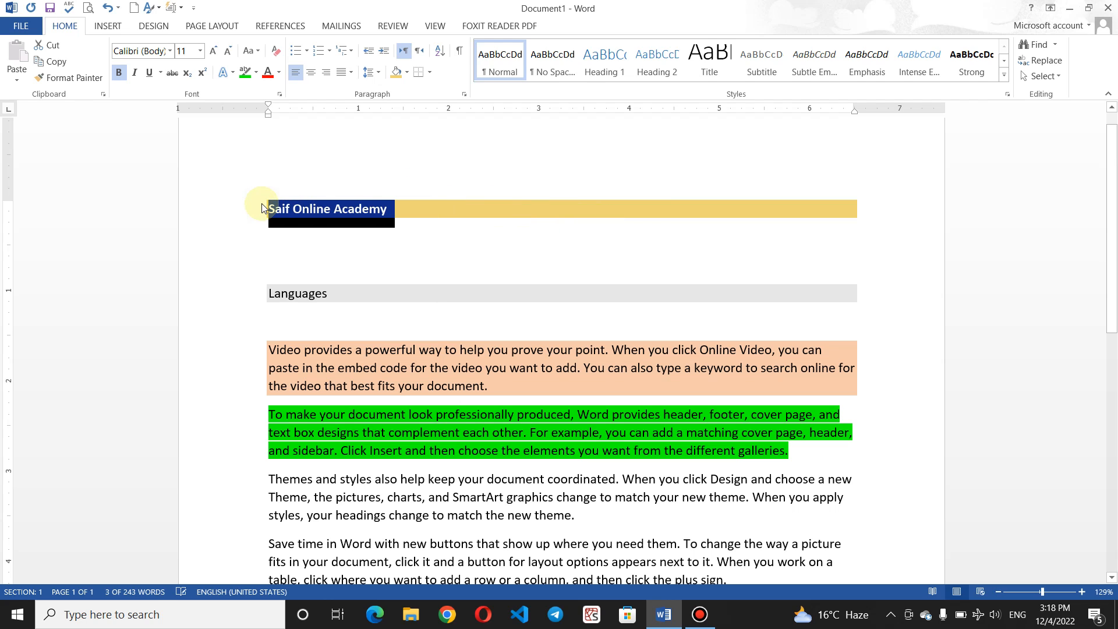
pyautogui.click(452, 202)
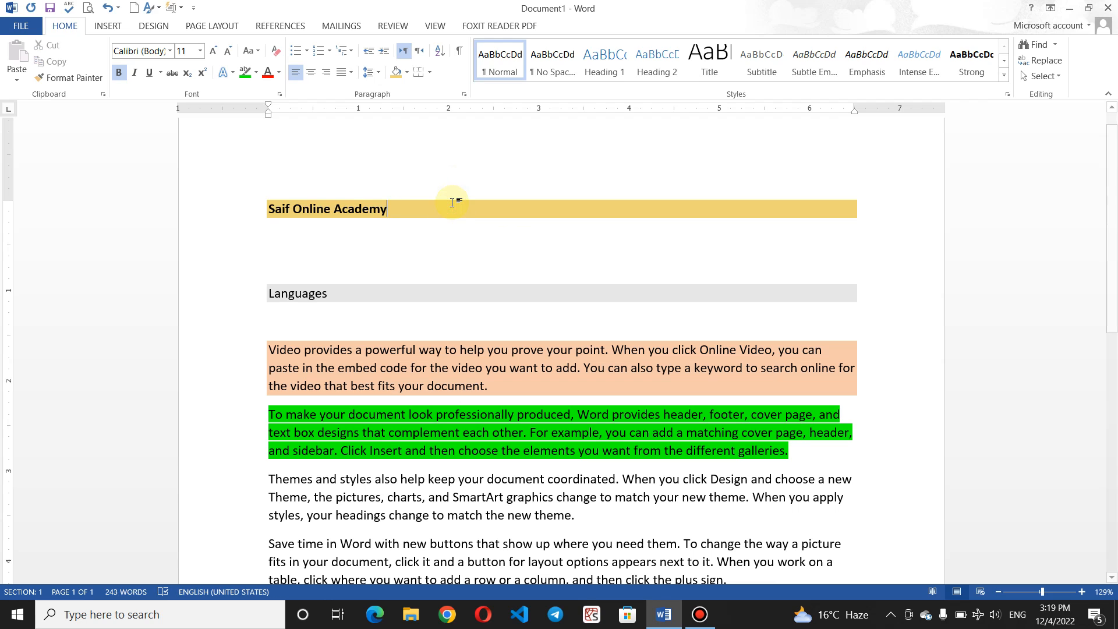
pyautogui.click(428, 72)
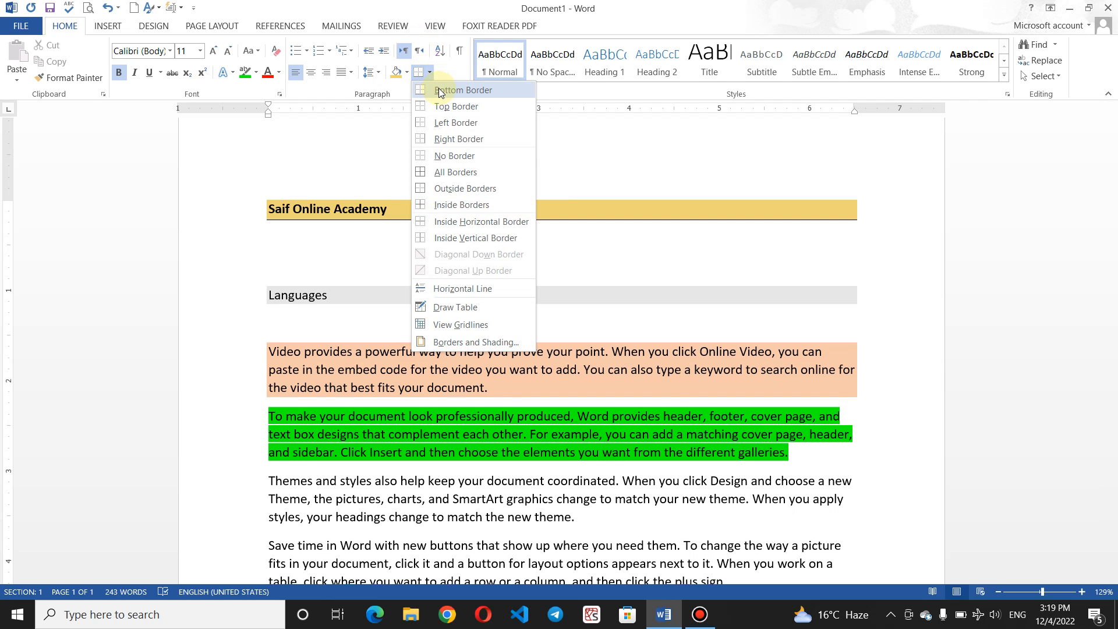
pyautogui.click(439, 91)
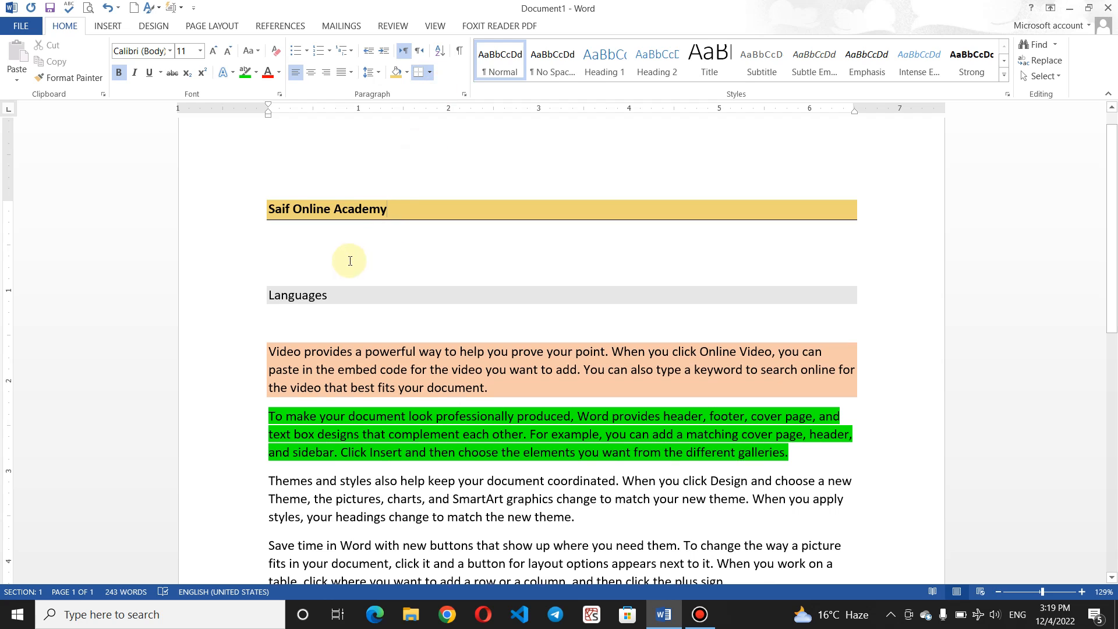
pyautogui.click(308, 250)
# Step: Add a new line below the title and type the person's name on it
pyautogui.press('Return')
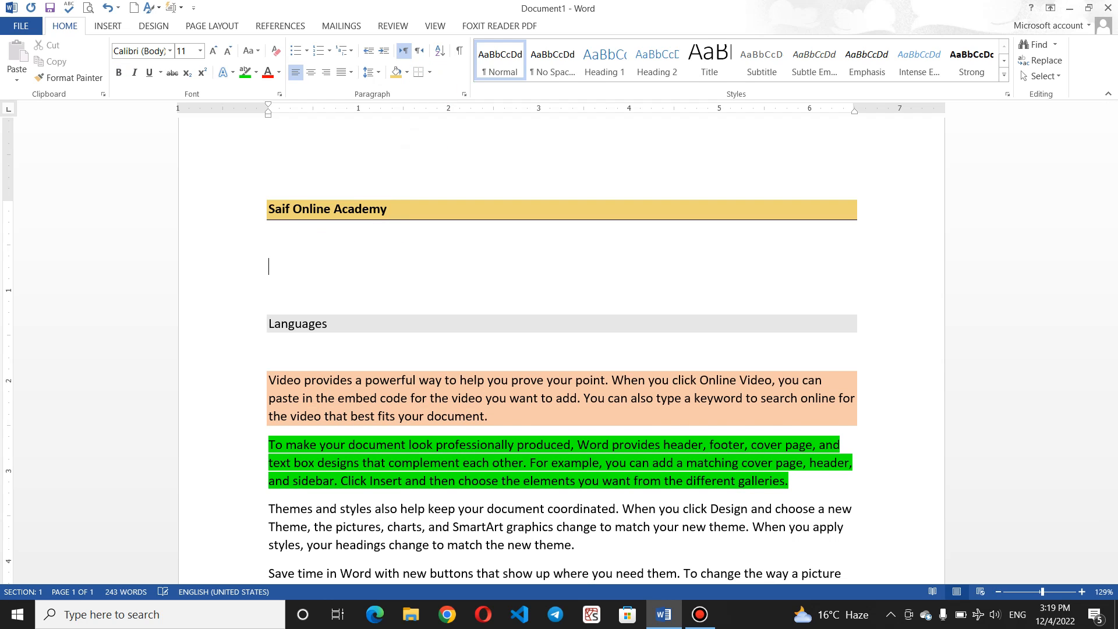
pyautogui.click(429, 73)
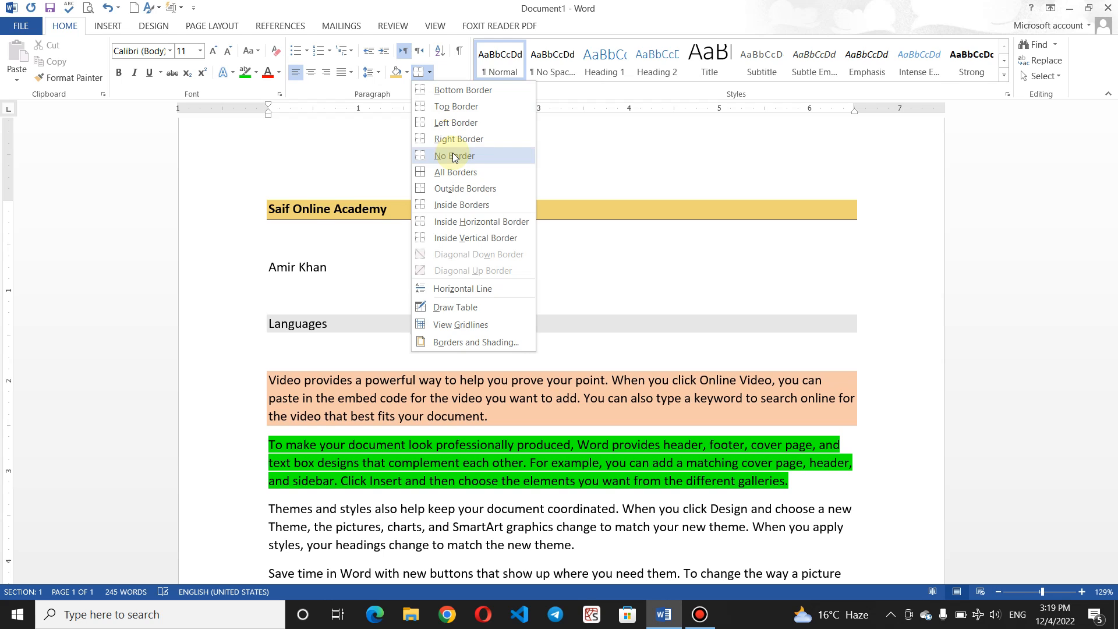
# Step: Give the title line and the Languages heading full box borders
pyautogui.click(383, 208)
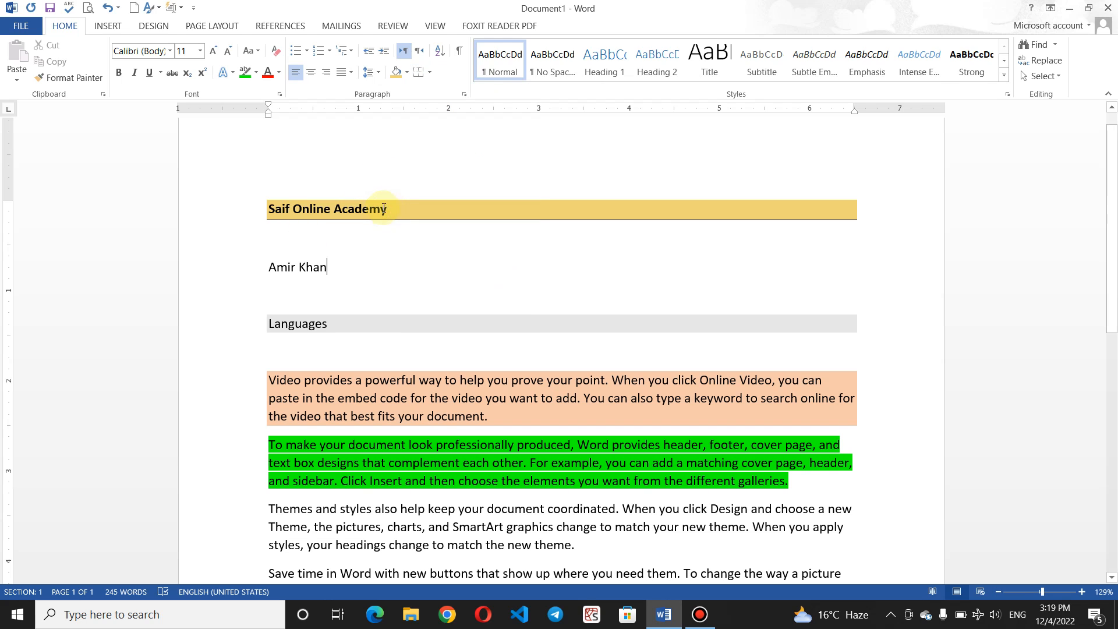
pyautogui.click(384, 209)
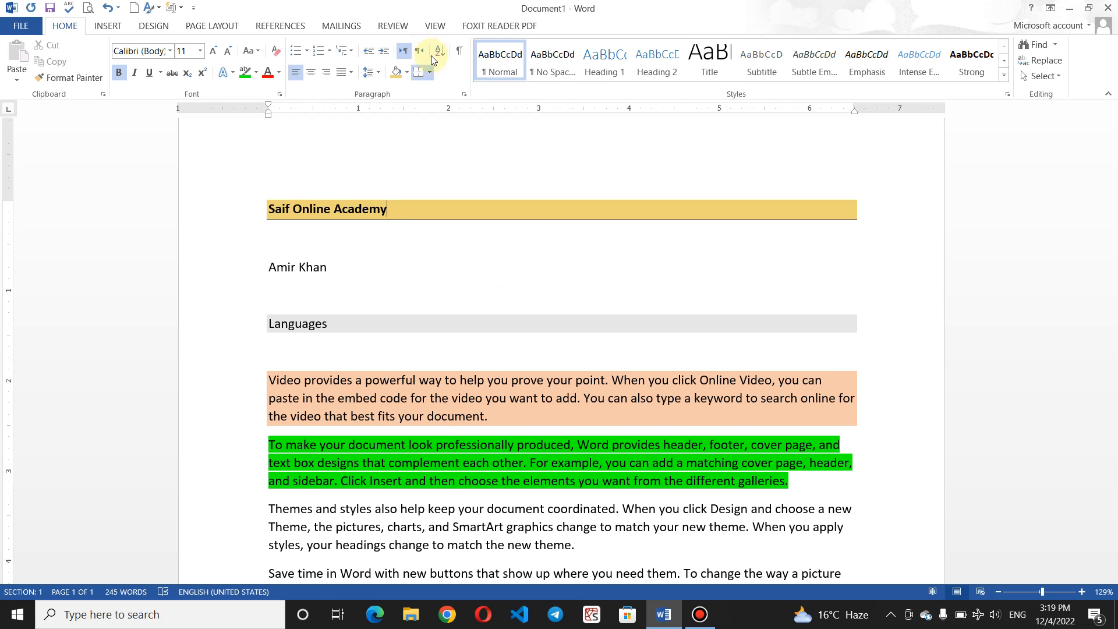
pyautogui.click(432, 70)
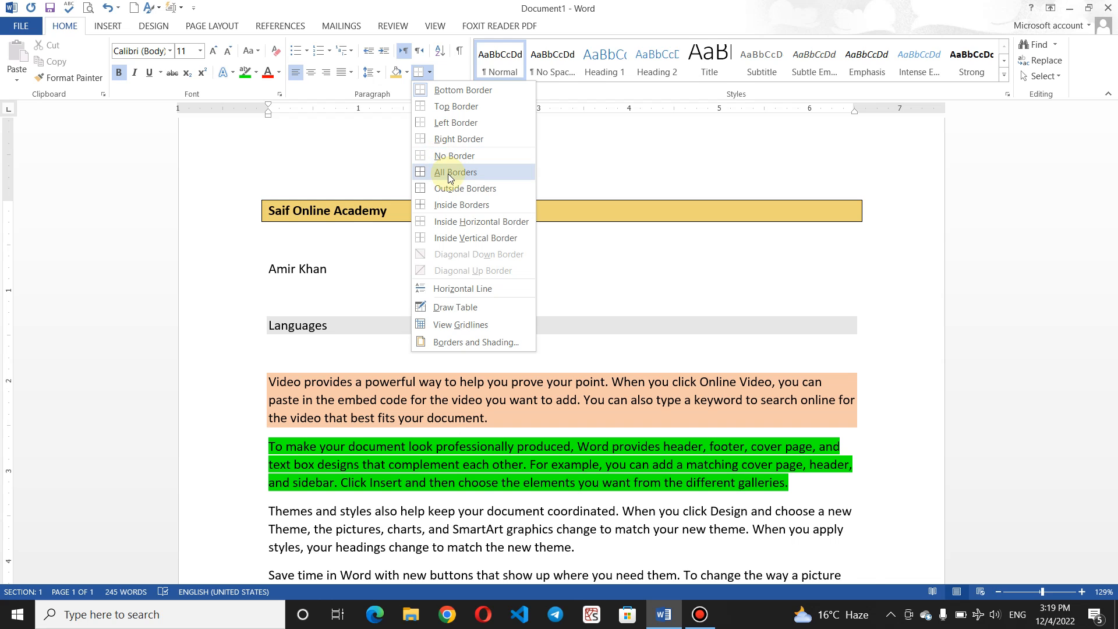
pyautogui.click(448, 173)
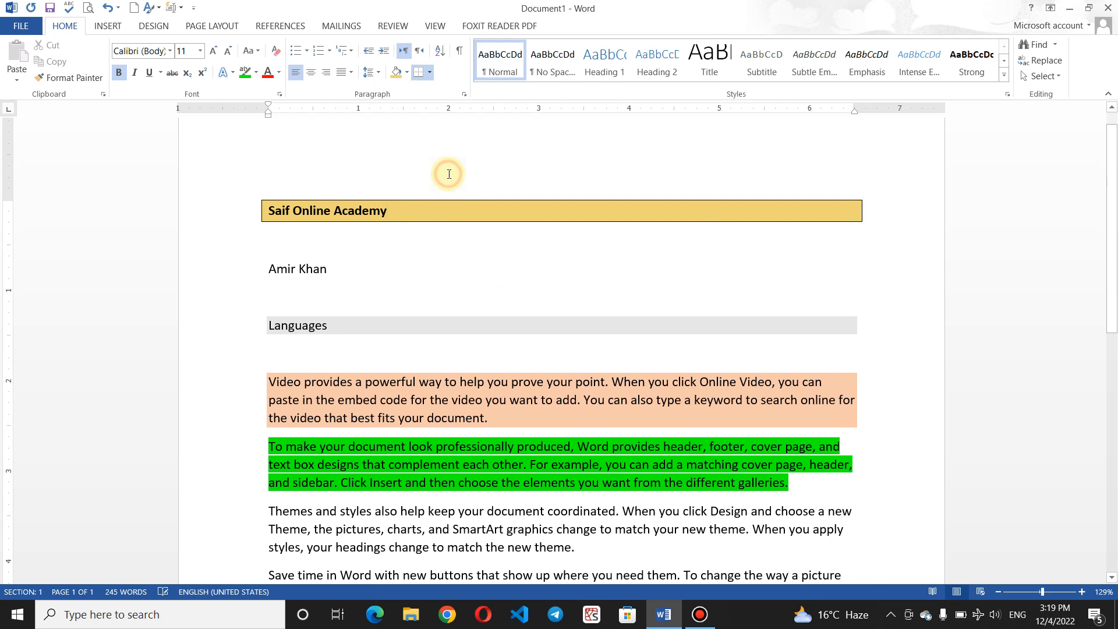
pyautogui.click(364, 324)
pyautogui.click(418, 72)
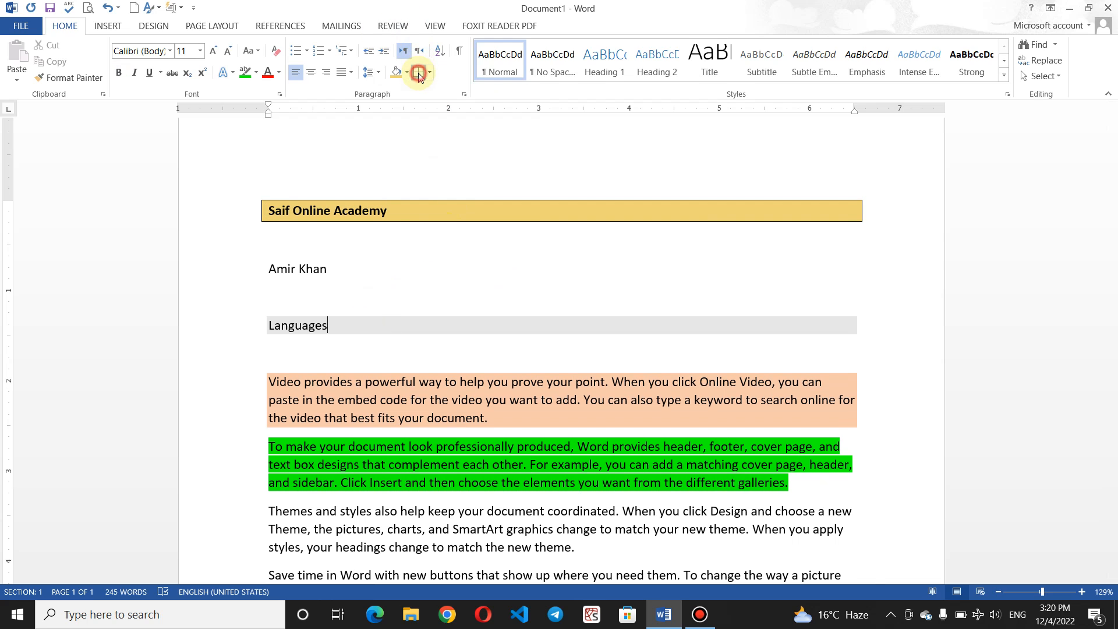
# Step: Put a full box border around the name line
pyautogui.click(332, 269)
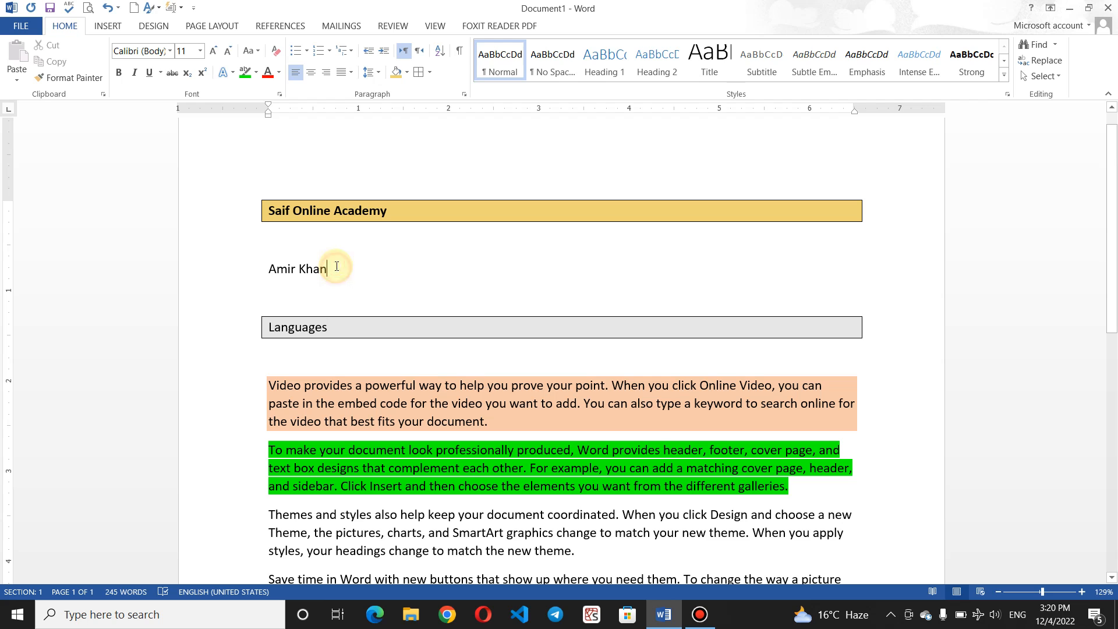
pyautogui.click(429, 73)
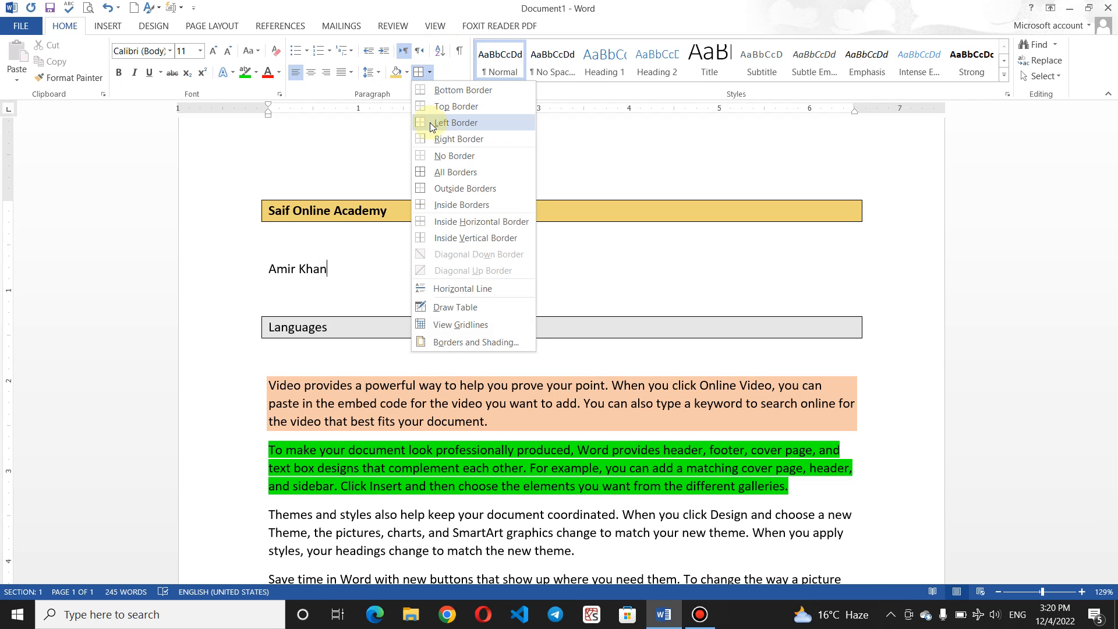
pyautogui.click(460, 172)
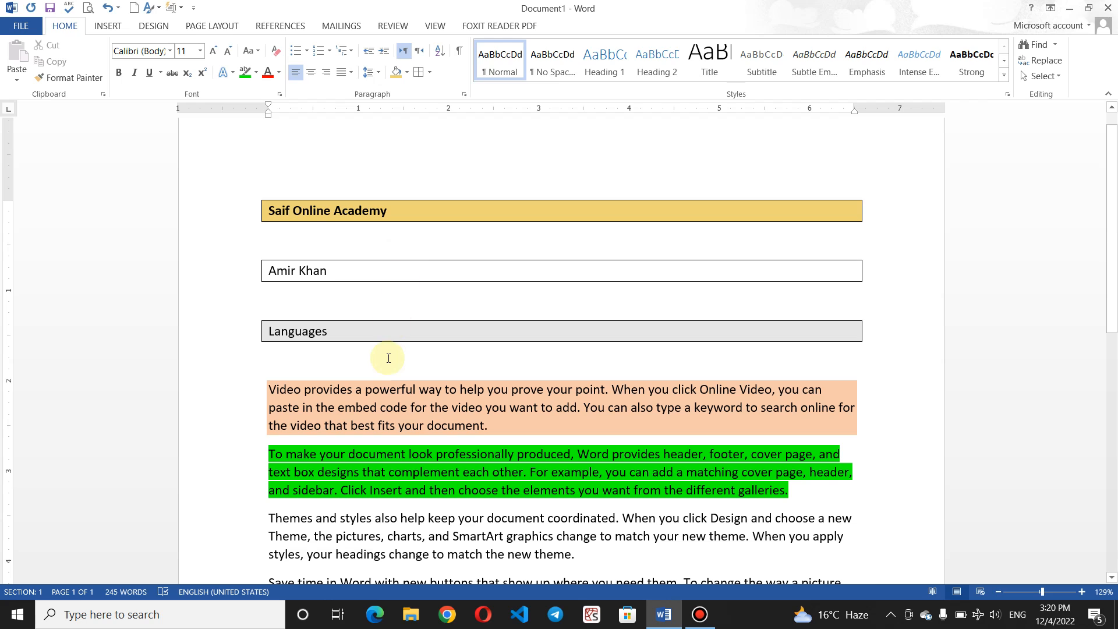
pyautogui.click(400, 333)
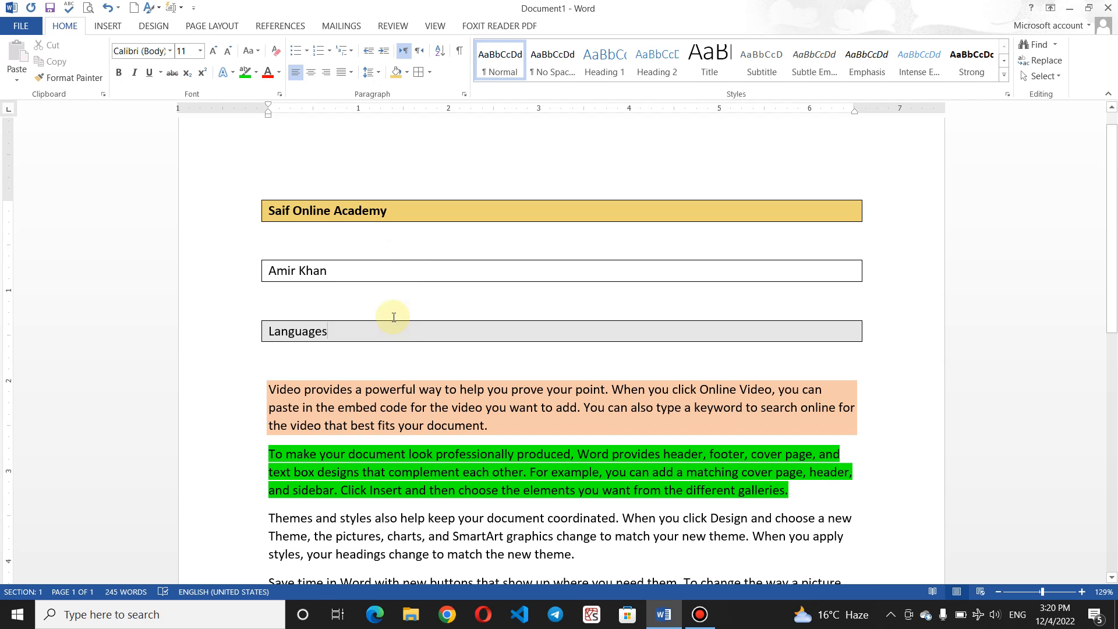
pyautogui.click(375, 265)
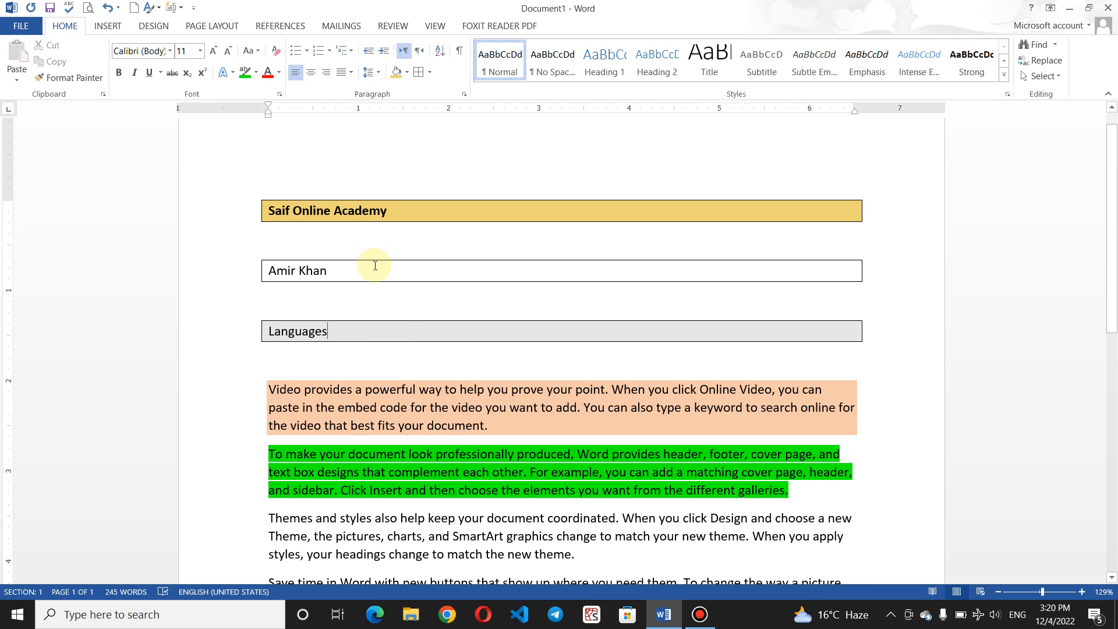
pyautogui.click(429, 73)
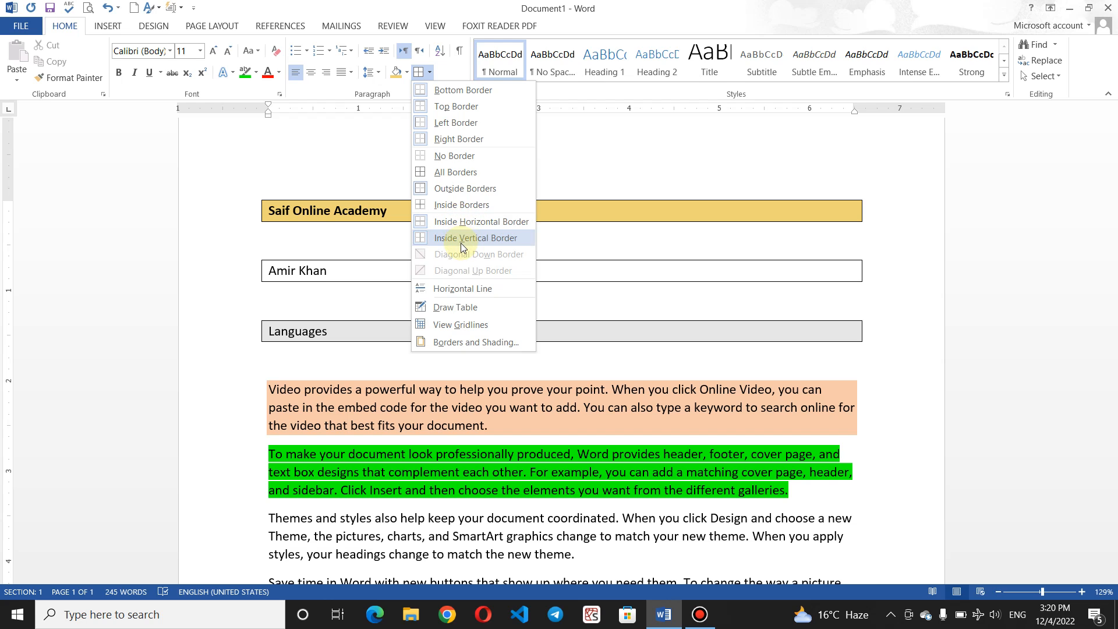
pyautogui.click(465, 287)
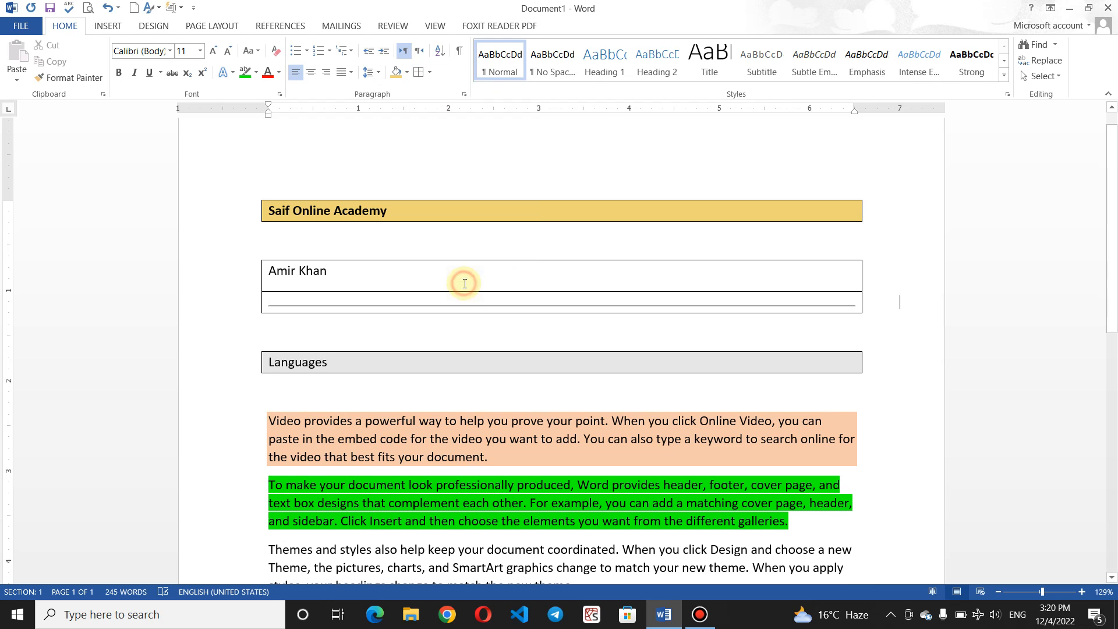
pyautogui.click(435, 304)
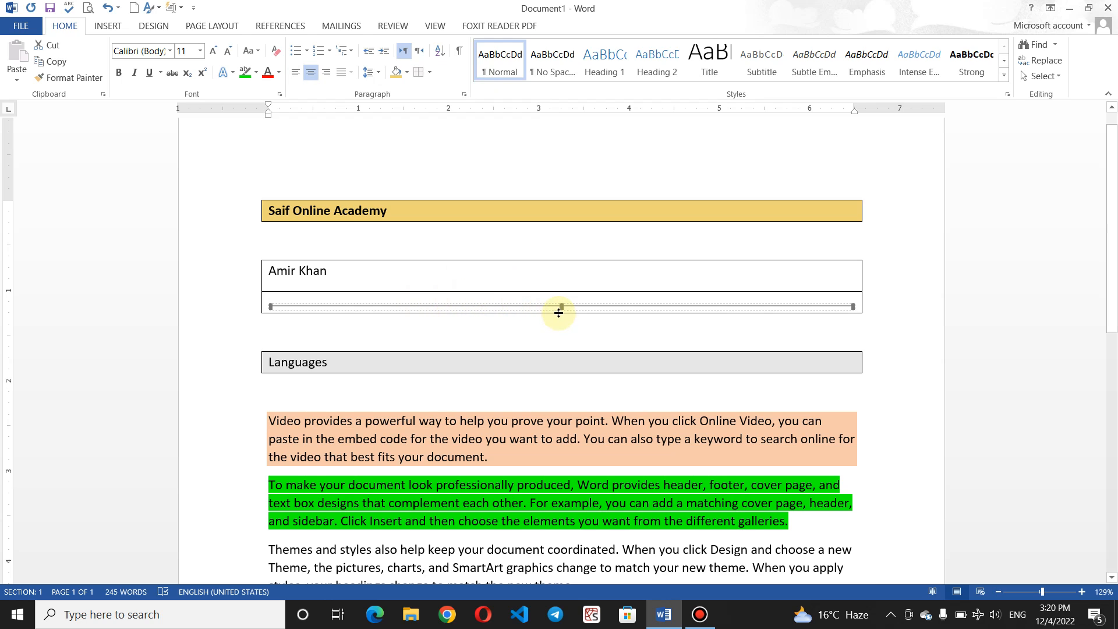
pyautogui.click(443, 285)
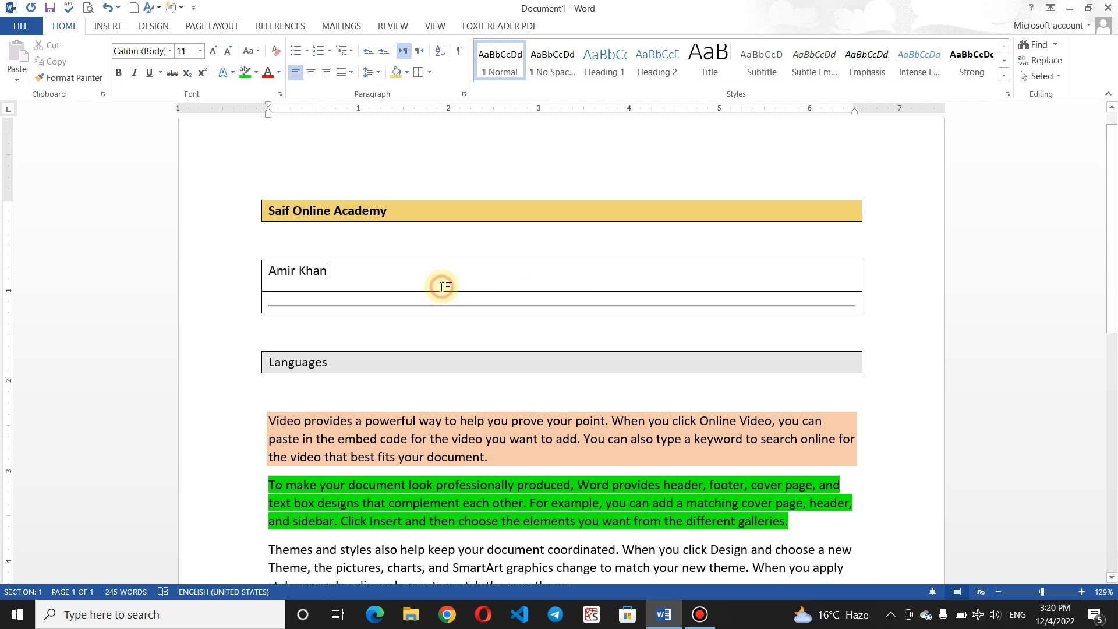
pyautogui.click(403, 297)
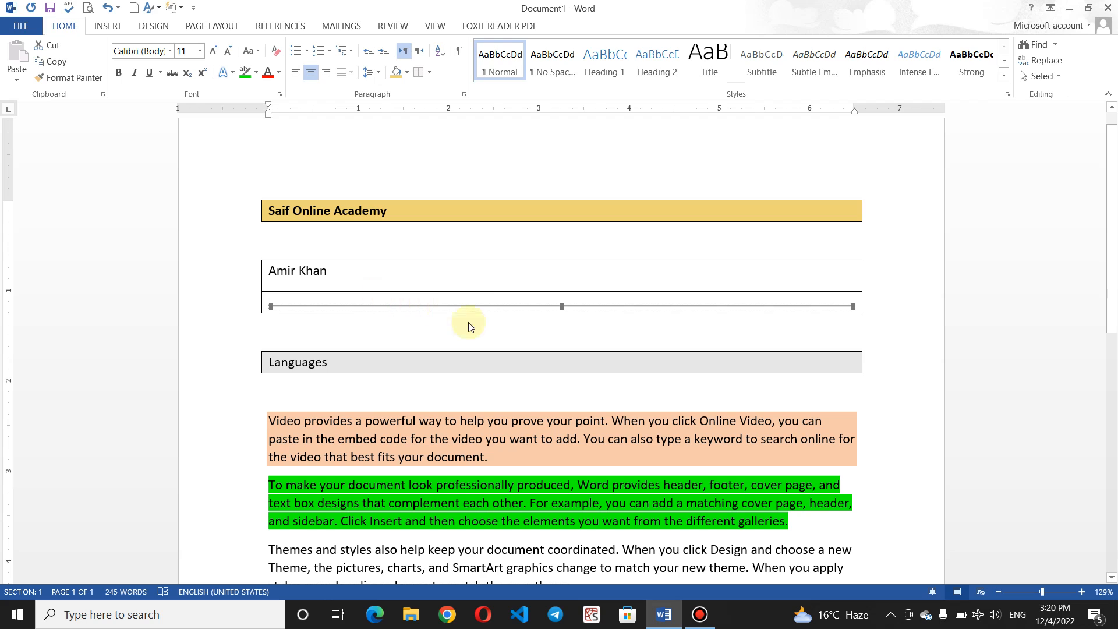
pyautogui.click(560, 301)
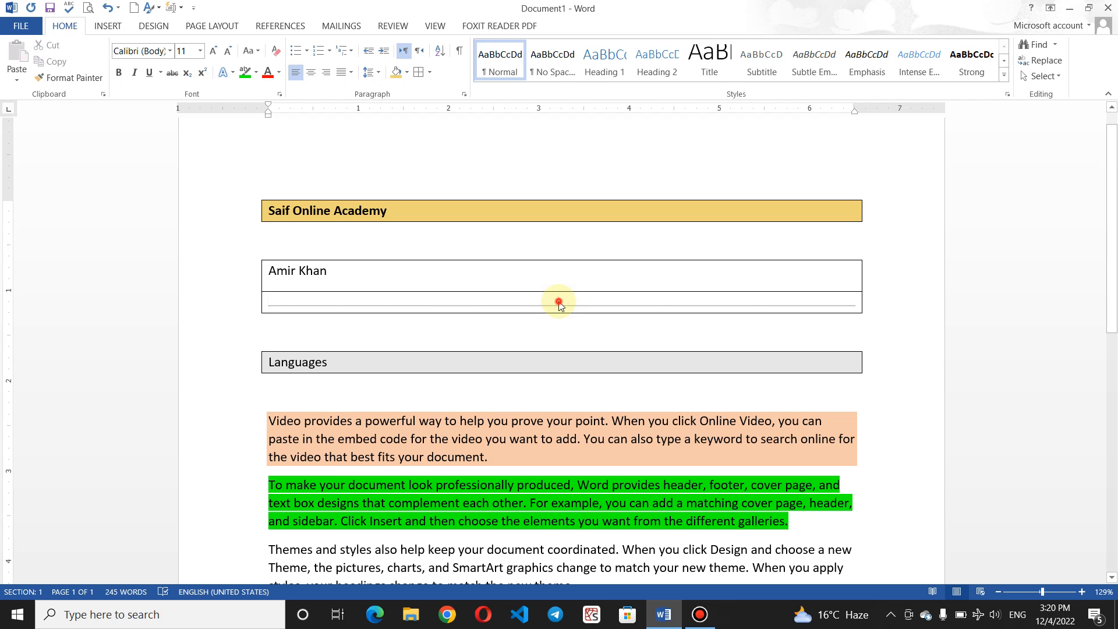
pyautogui.click(560, 305)
pyautogui.write('Kha')
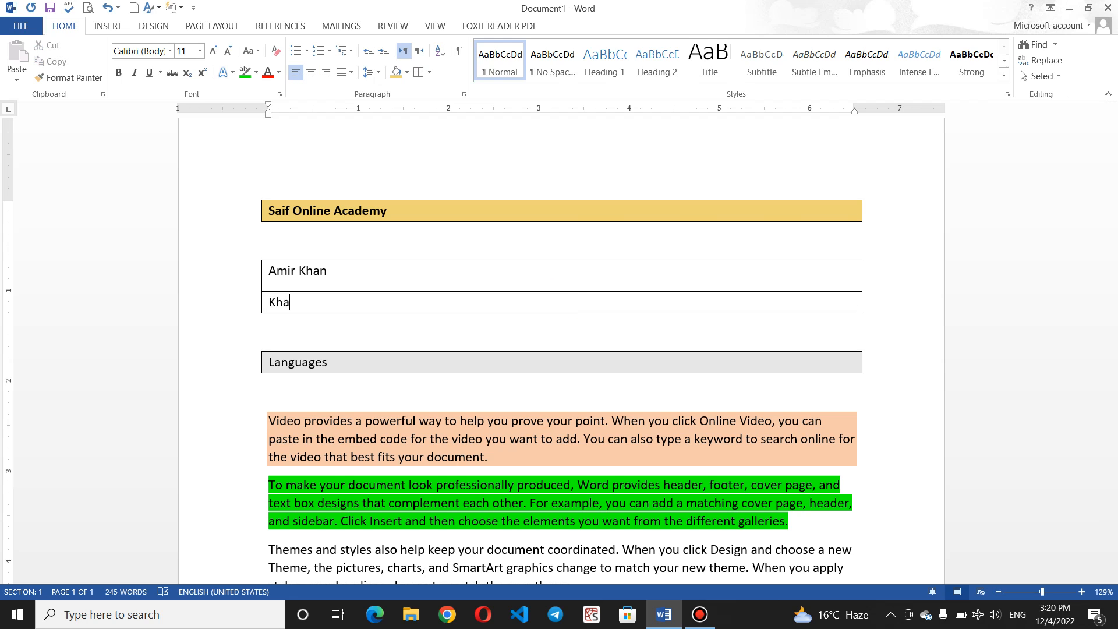
pyautogui.press('BackSpace')
pyautogui.press('BackSpace')
pyautogui.press('BackSpace')
pyautogui.press('BackSpace')
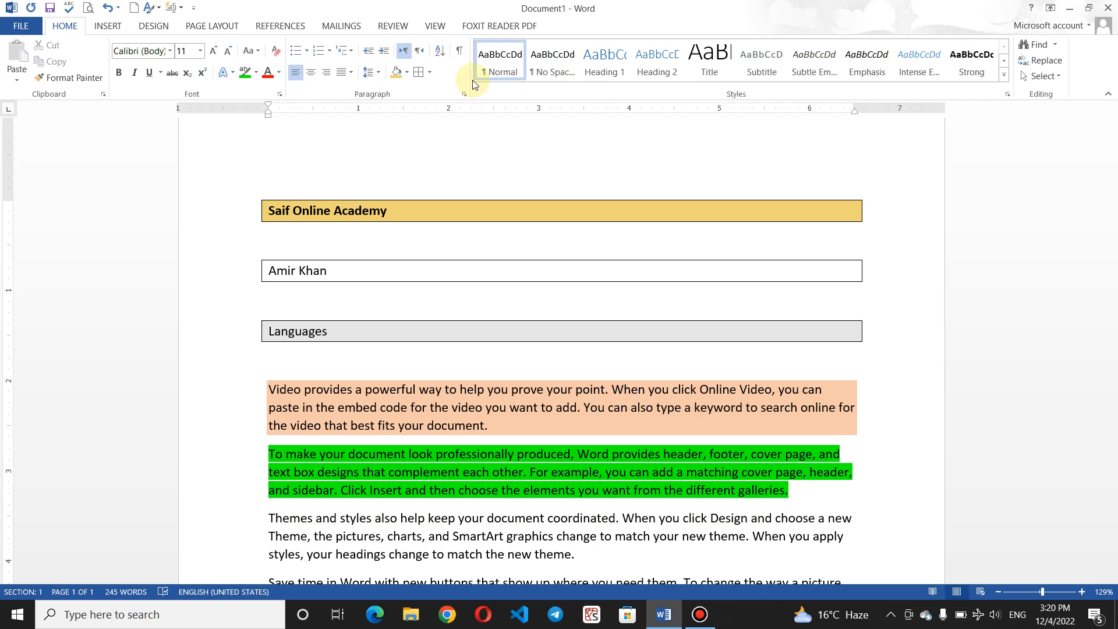
pyautogui.click(429, 72)
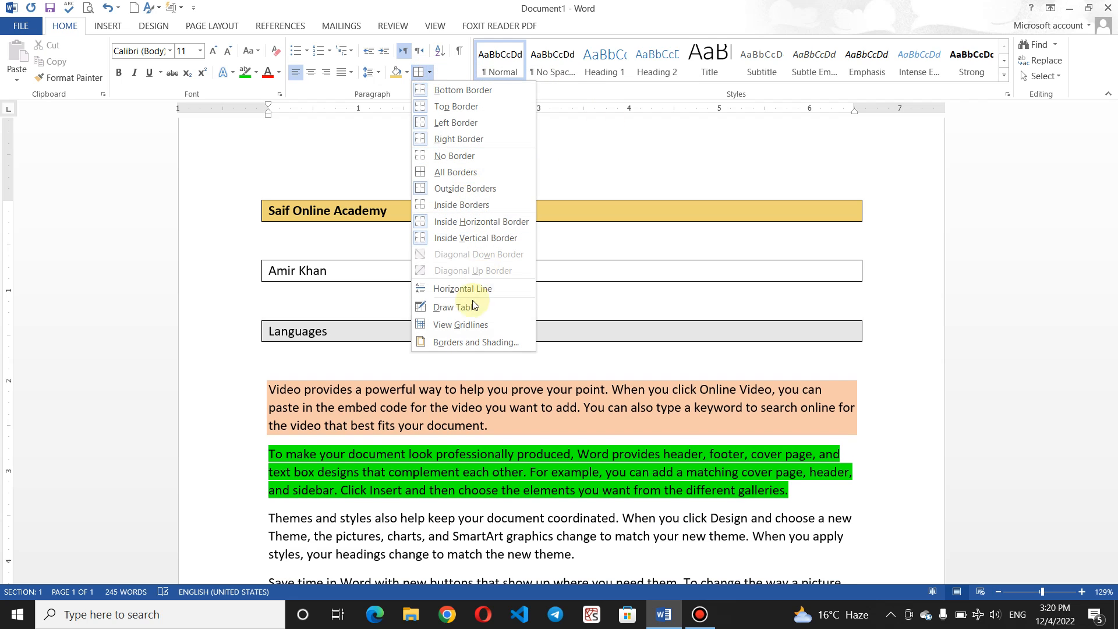
pyautogui.click(474, 289)
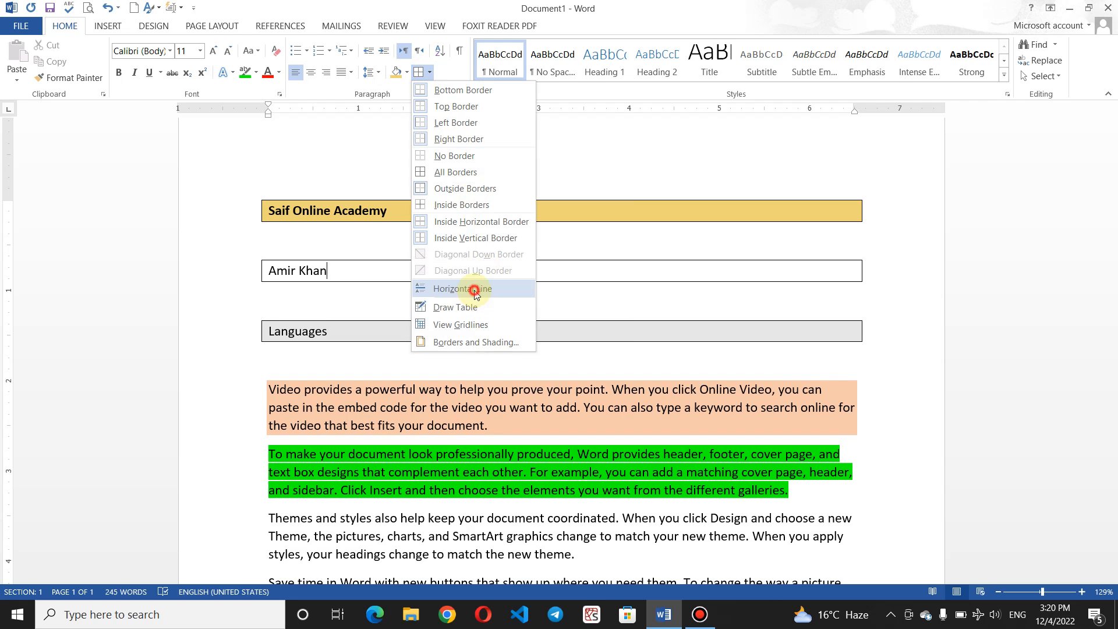
pyautogui.click(307, 304)
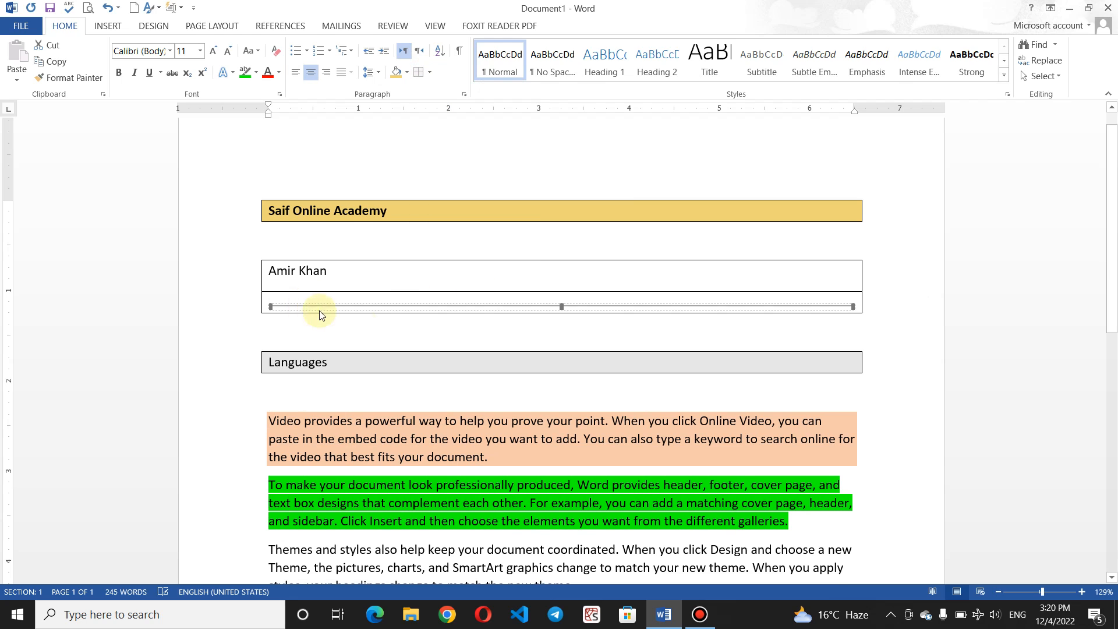
pyautogui.click(348, 271)
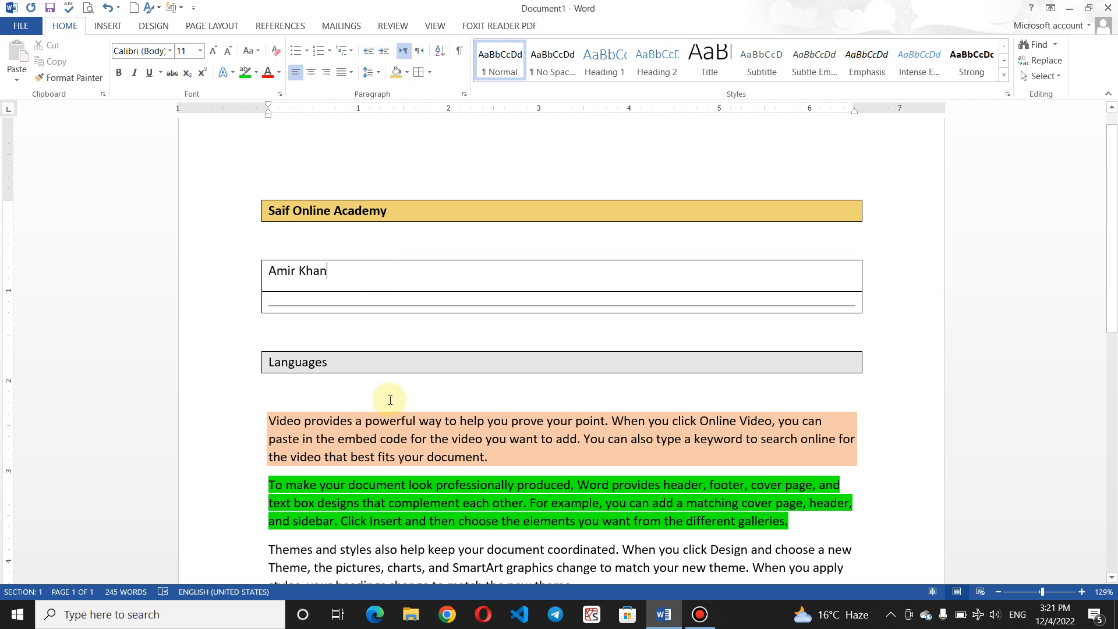
pyautogui.click(432, 72)
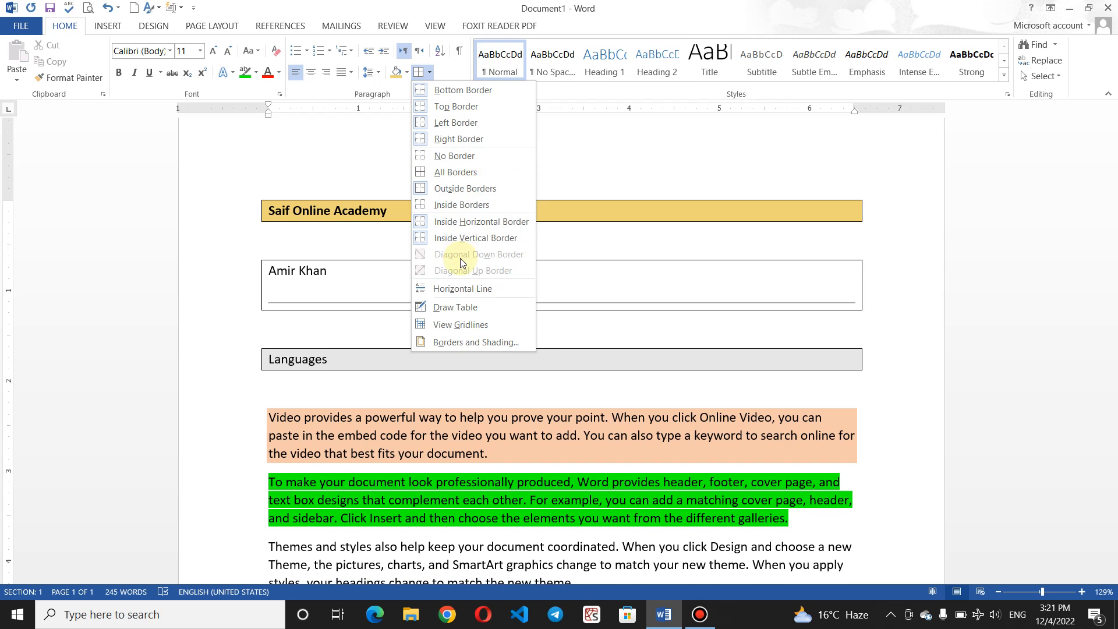
pyautogui.click(456, 289)
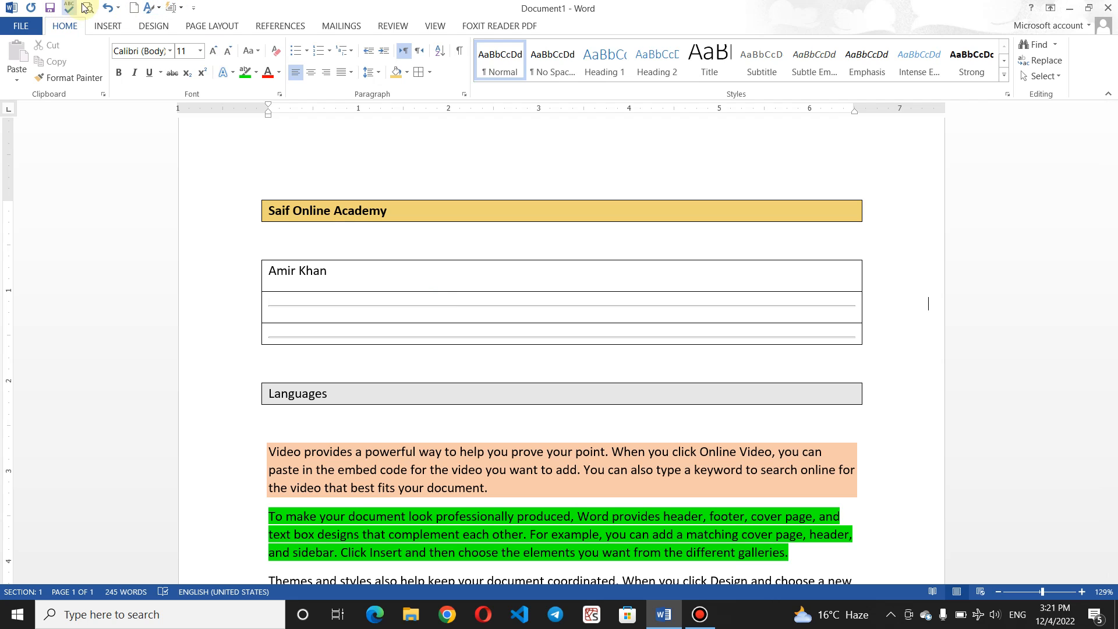
pyautogui.click(113, 10)
pyautogui.click(113, 10)
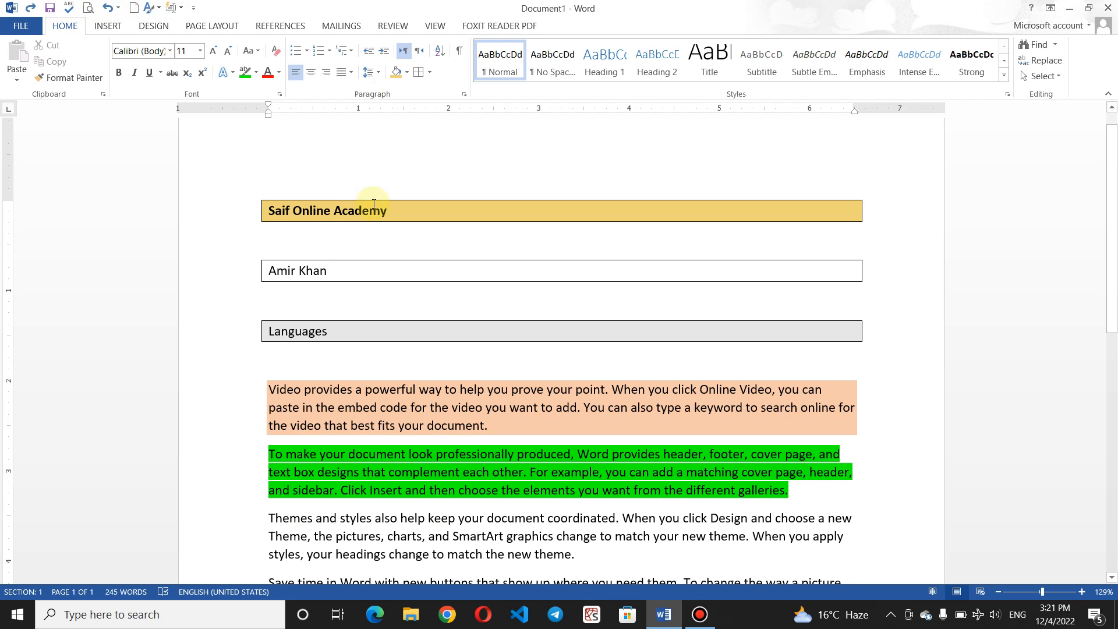
# Step: Switch on Draw Table mode from the Borders list after browsing Insert > Table
pyautogui.click(430, 73)
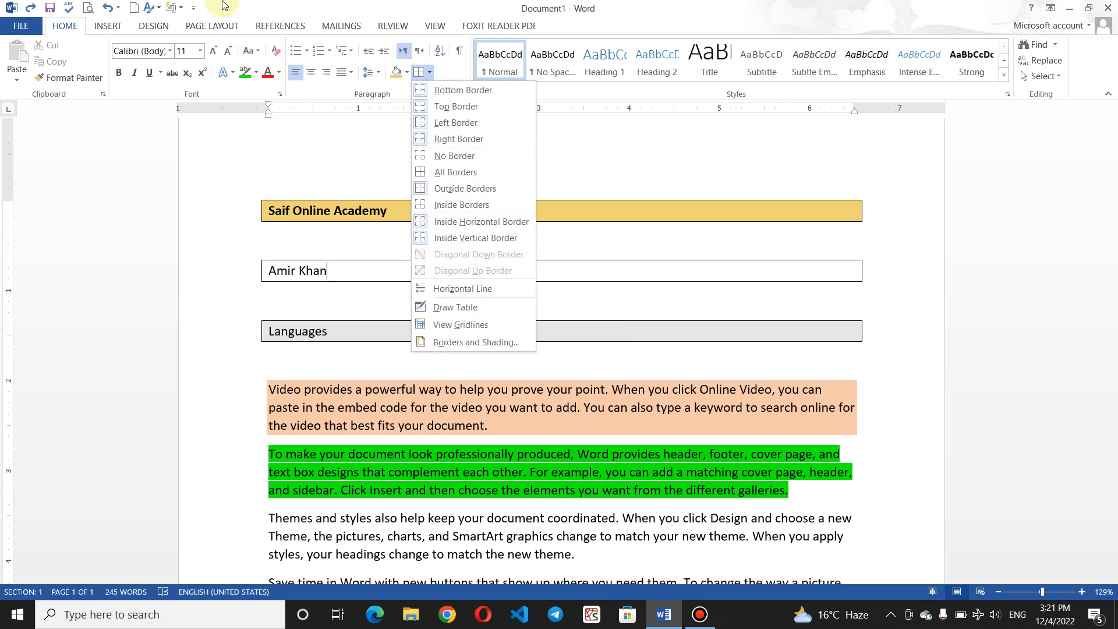
pyautogui.click(119, 24)
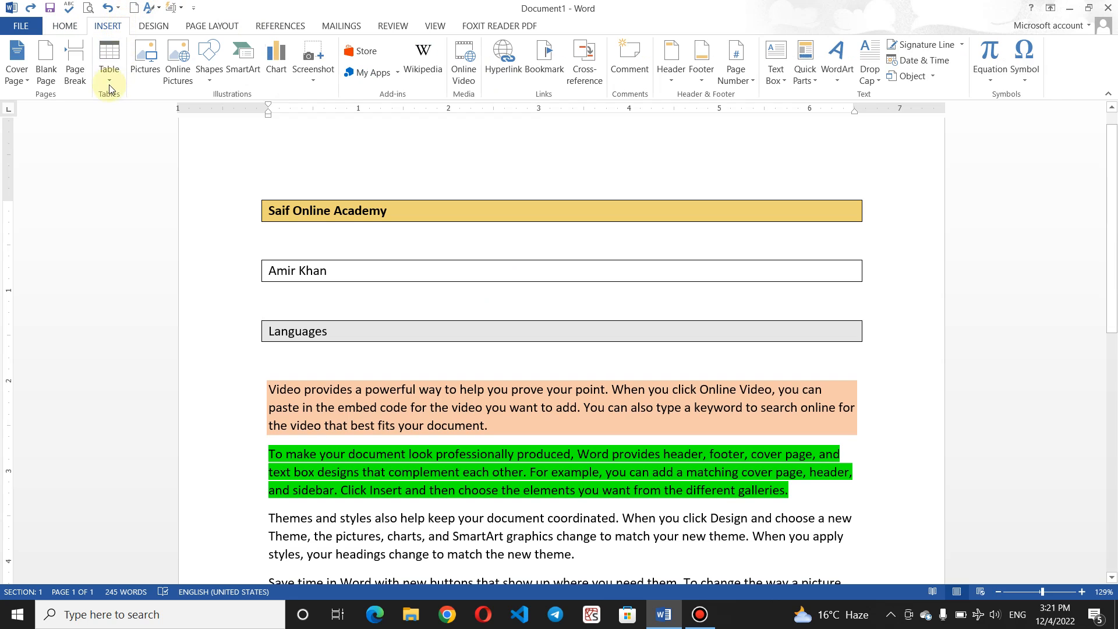
pyautogui.click(108, 79)
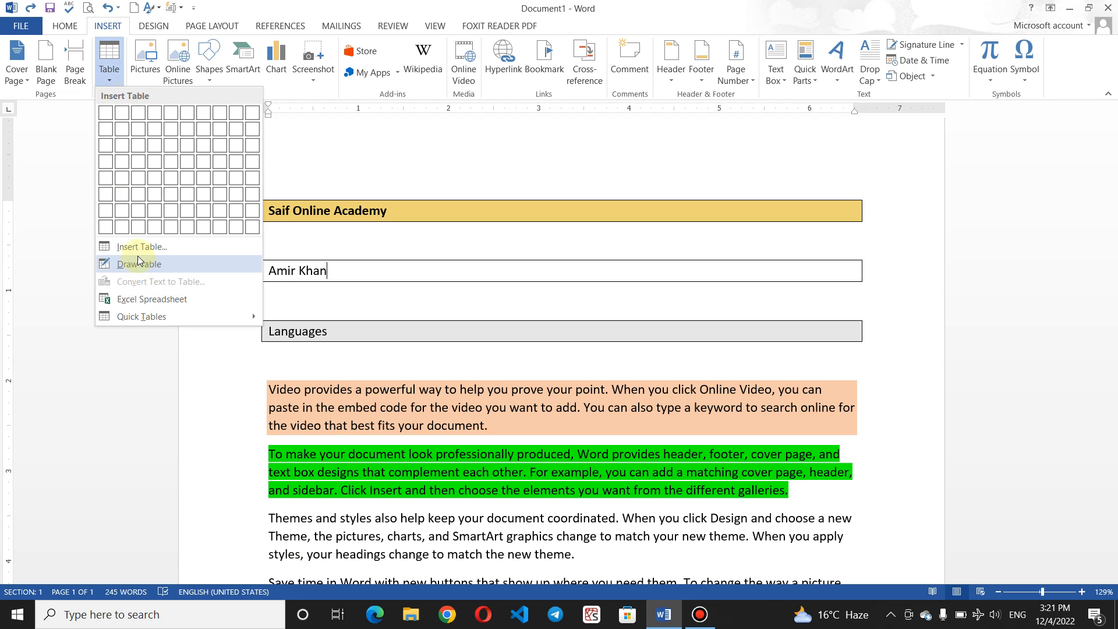
pyautogui.click(65, 27)
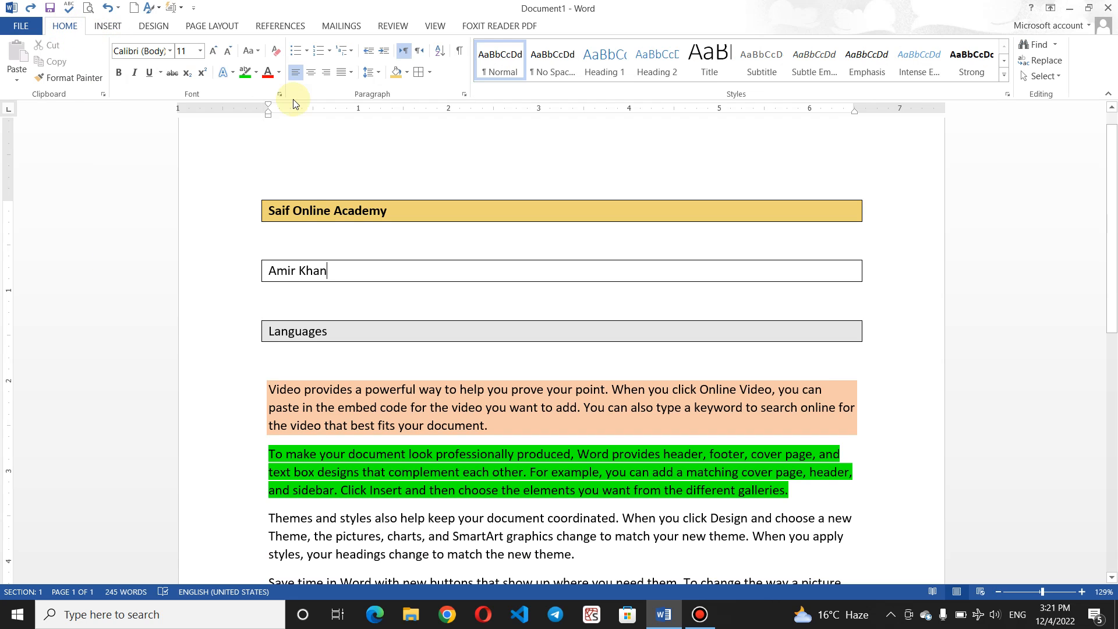
pyautogui.click(430, 75)
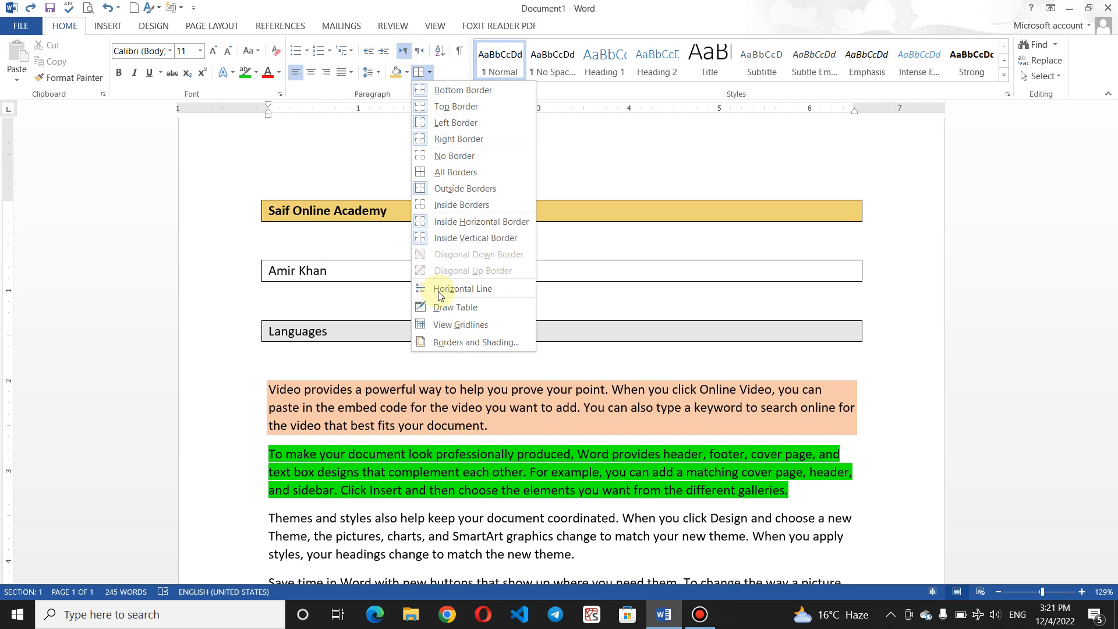
pyautogui.click(447, 307)
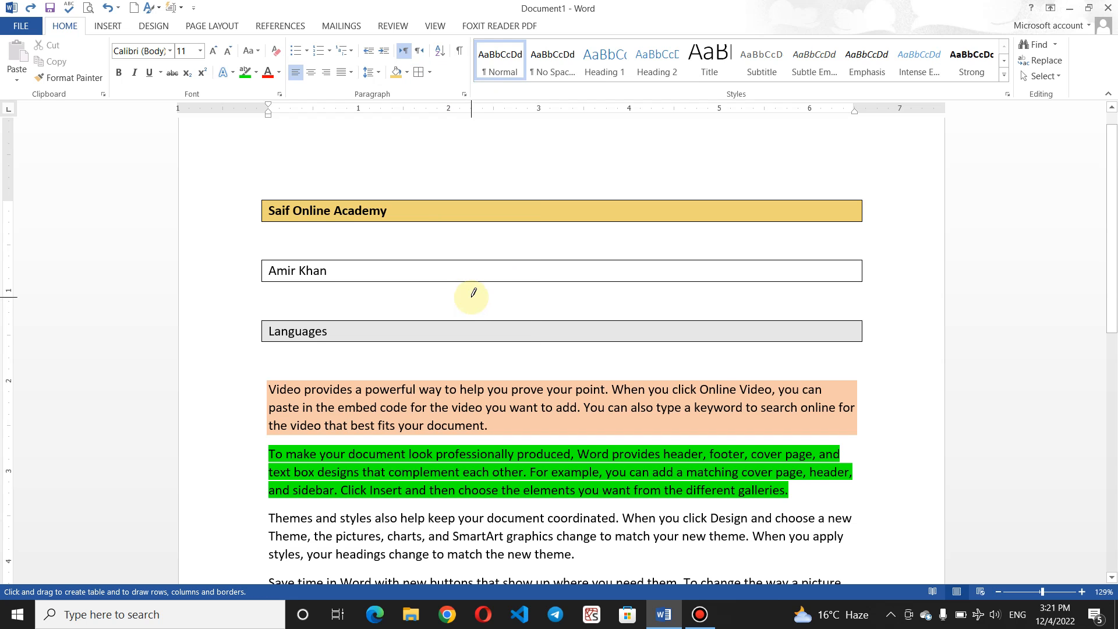
# Step: Draw the table box below the last paragraph and add five column dividers, undoing a stray small table
pyautogui.moveTo(1112, 177); pyautogui.dragTo(1112, 337)
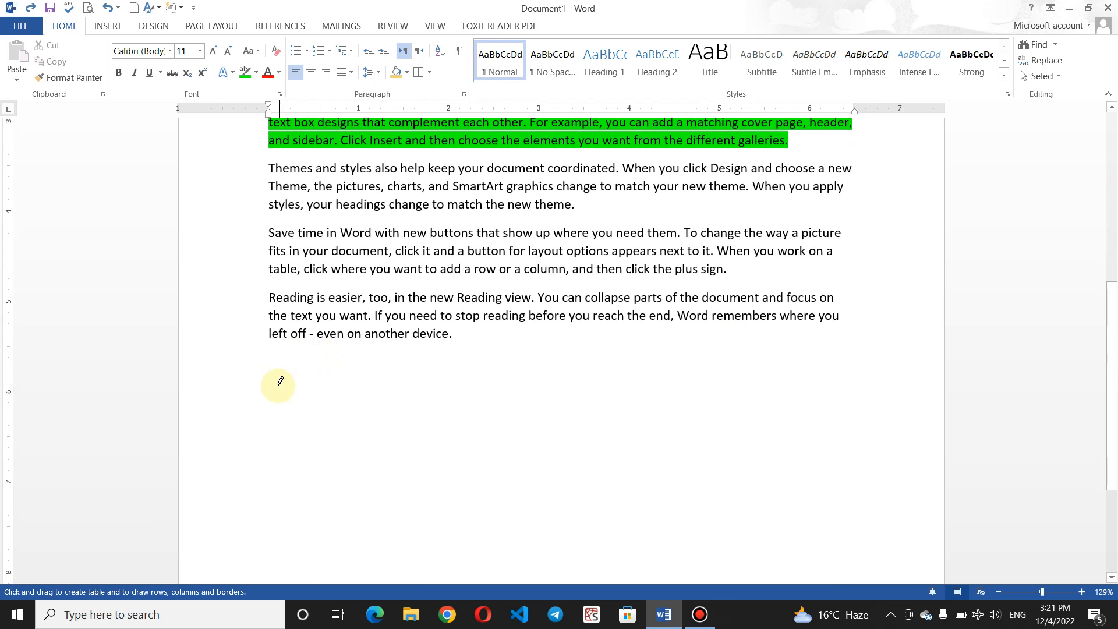
pyautogui.moveTo(276, 392)
pyautogui.mouseDown()
pyautogui.moveTo(244, 558)
pyautogui.moveTo(370, 532)
pyautogui.moveTo(711, 559)
pyautogui.moveTo(849, 532)
pyautogui.mouseUp()
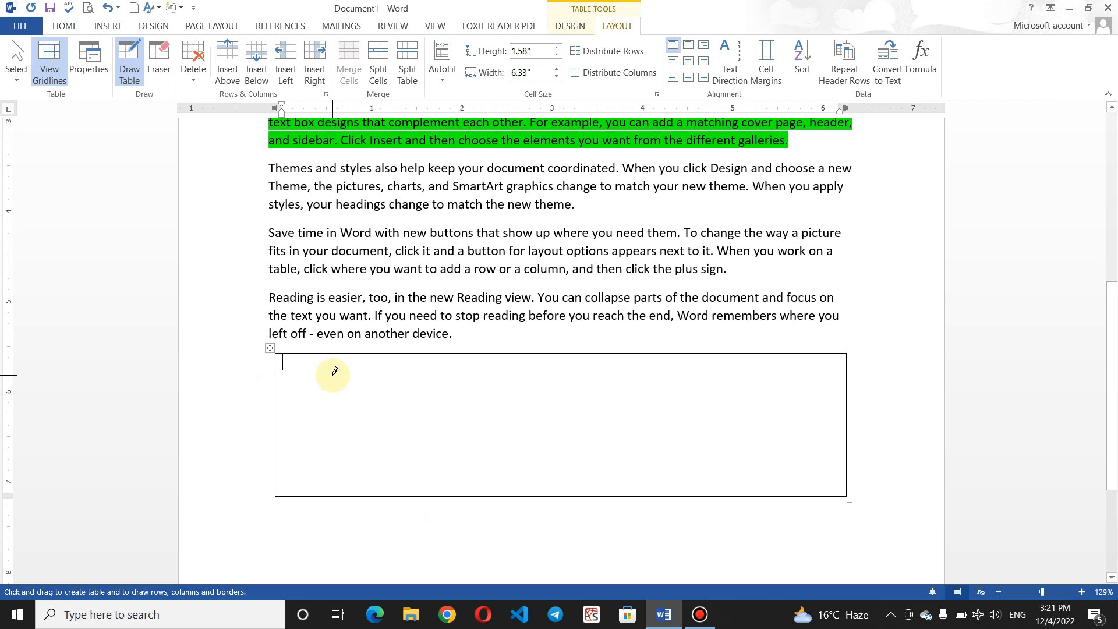
pyautogui.moveTo(300, 352)
pyautogui.mouseDown()
pyautogui.moveTo(312, 440)
pyautogui.moveTo(304, 490)
pyautogui.mouseUp()
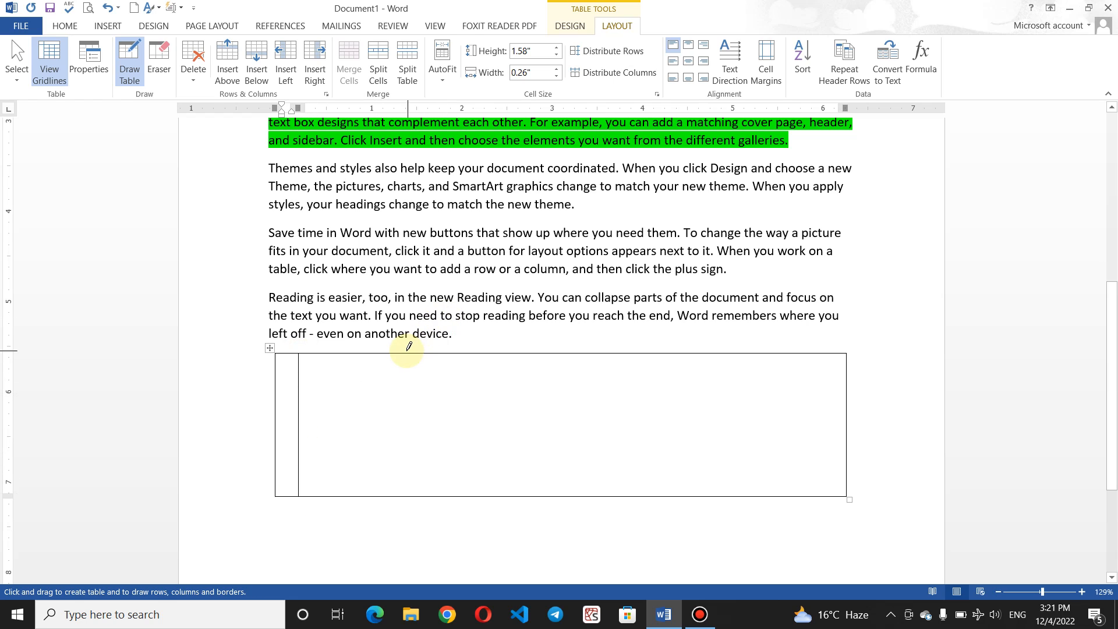
pyautogui.moveTo(406, 353); pyautogui.dragTo(401, 470)
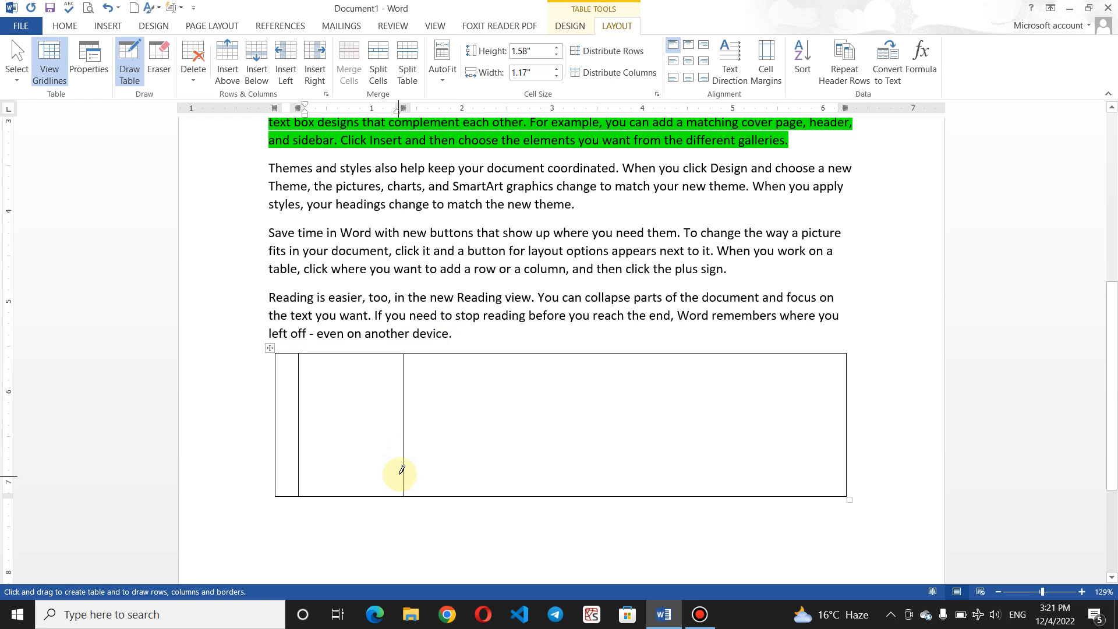
pyautogui.moveTo(495, 352); pyautogui.dragTo(495, 472)
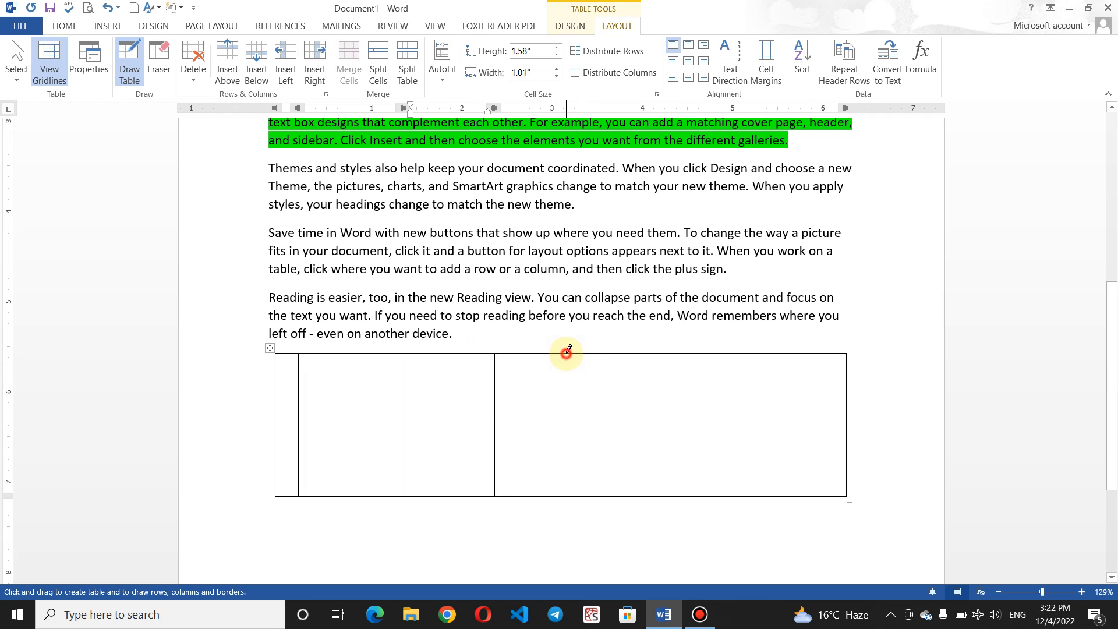
pyautogui.moveTo(567, 353); pyautogui.dragTo(564, 492)
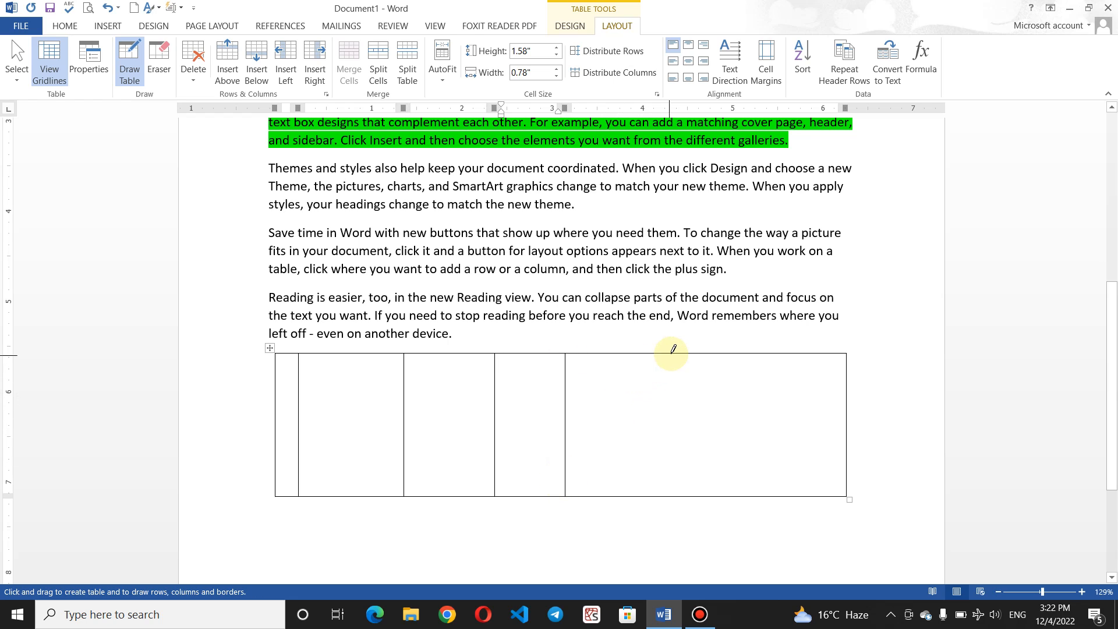
pyautogui.moveTo(664, 353); pyautogui.dragTo(662, 488)
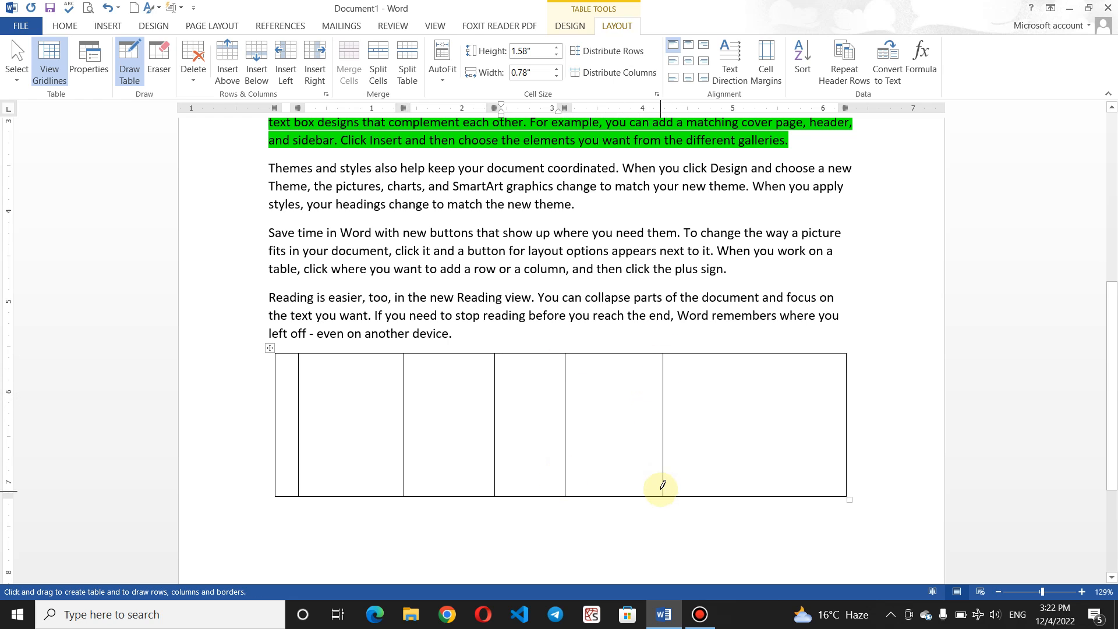
pyautogui.moveTo(739, 348); pyautogui.dragTo(757, 495)
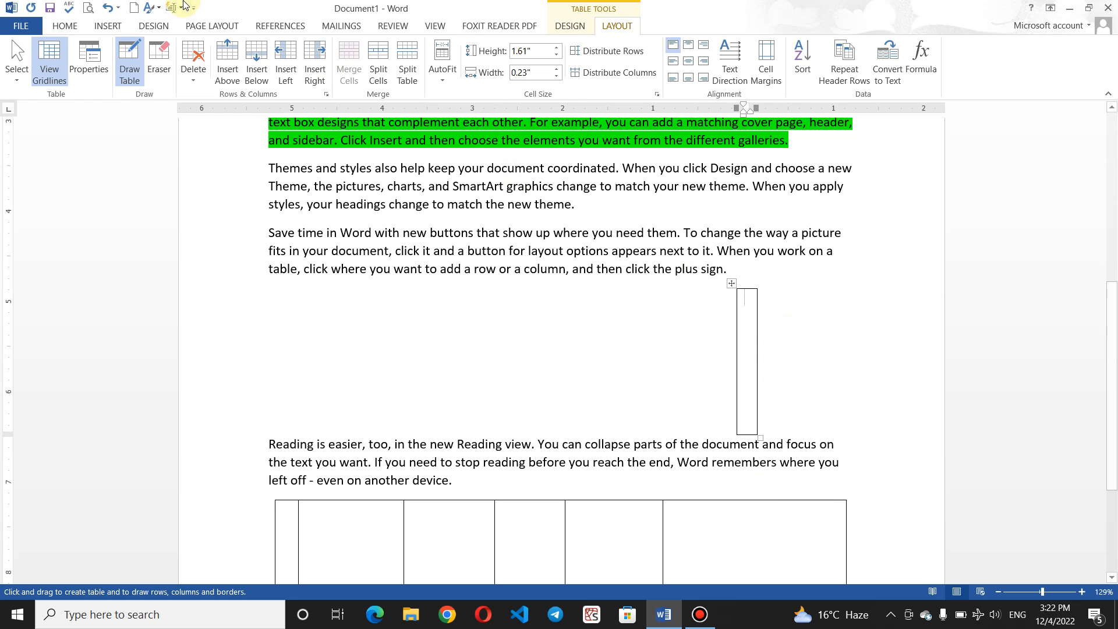
pyautogui.click(107, 7)
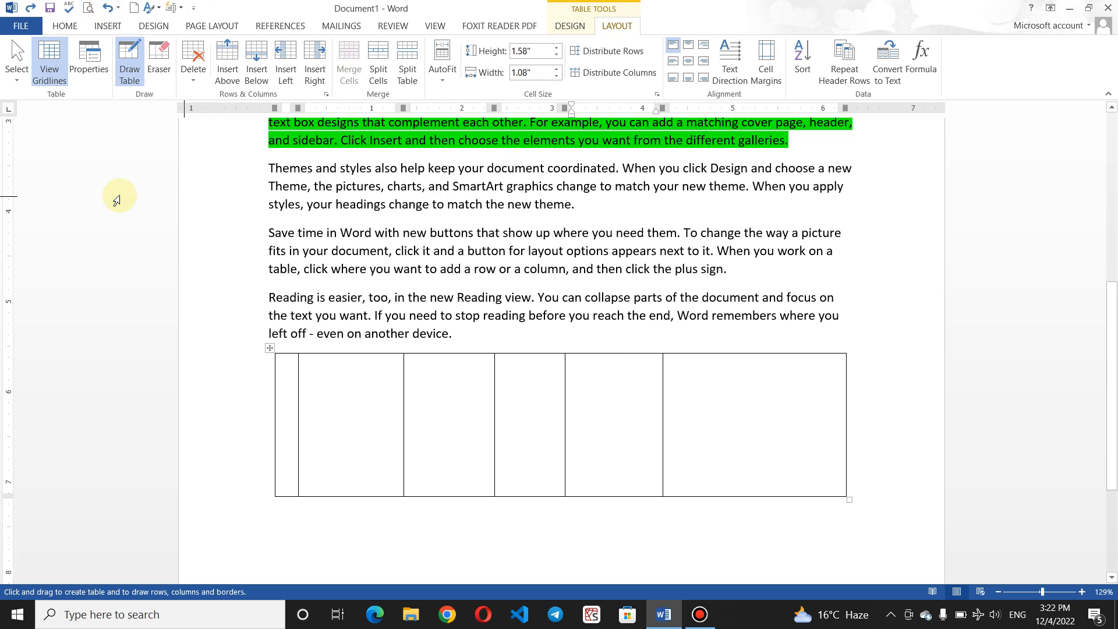
# Step: Draw four horizontal dividers across the table to split it into five rows
pyautogui.click(278, 369)
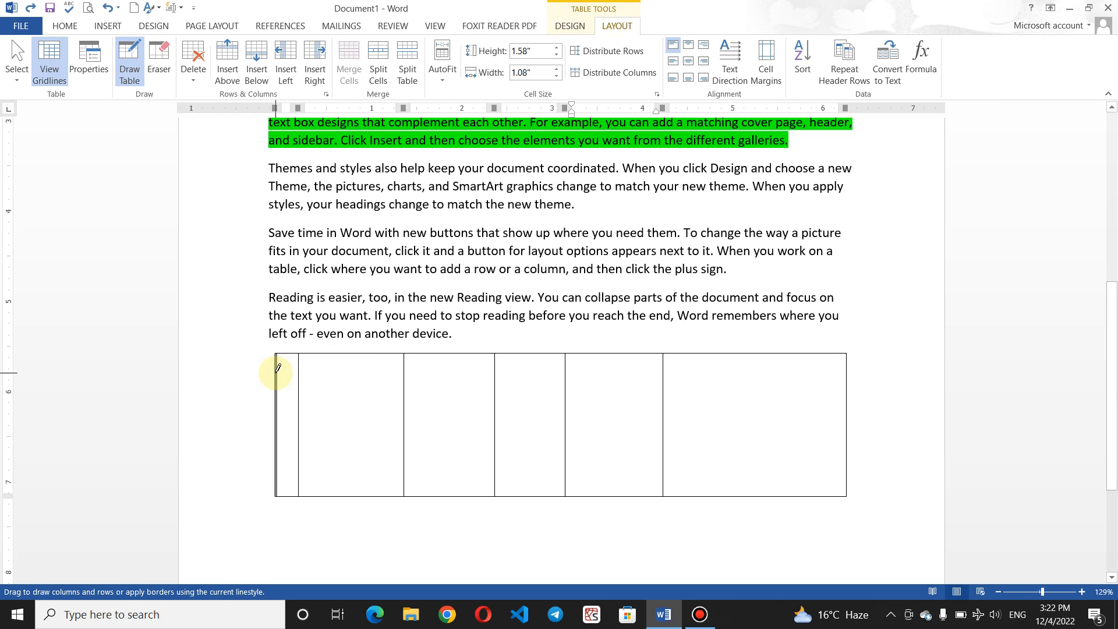
pyautogui.moveTo(278, 370)
pyautogui.mouseDown()
pyautogui.moveTo(664, 366)
pyautogui.moveTo(788, 387)
pyautogui.moveTo(841, 378)
pyautogui.mouseUp()
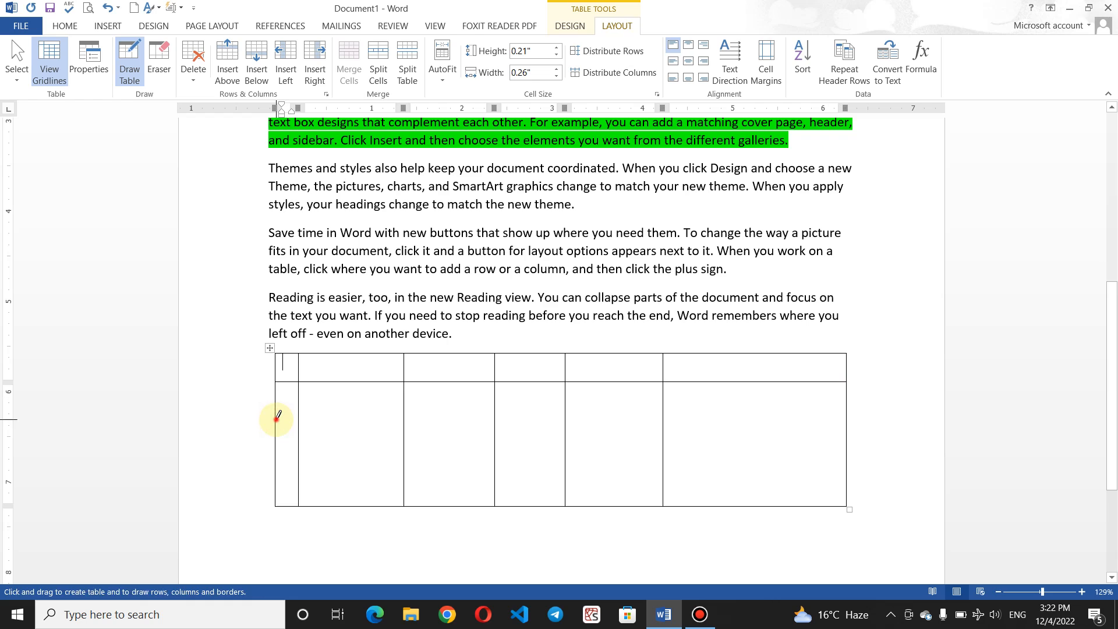
pyautogui.moveTo(278, 418)
pyautogui.mouseDown()
pyautogui.moveTo(654, 436)
pyautogui.moveTo(843, 411)
pyautogui.mouseUp()
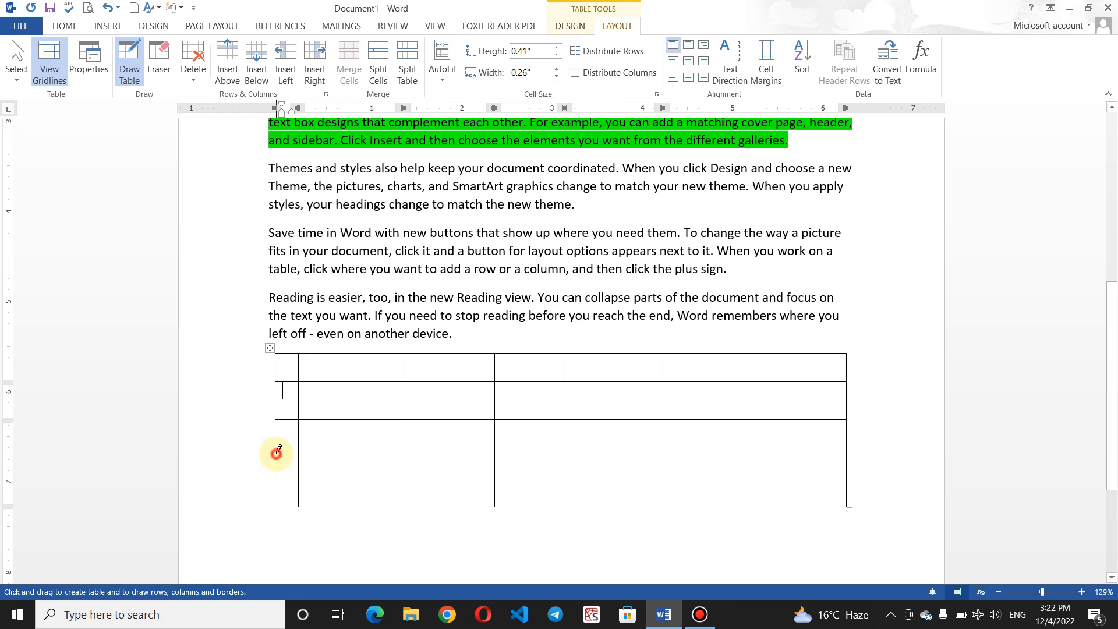
pyautogui.moveTo(277, 452)
pyautogui.mouseDown()
pyautogui.moveTo(519, 474)
pyautogui.moveTo(749, 429)
pyautogui.moveTo(823, 458)
pyautogui.mouseUp()
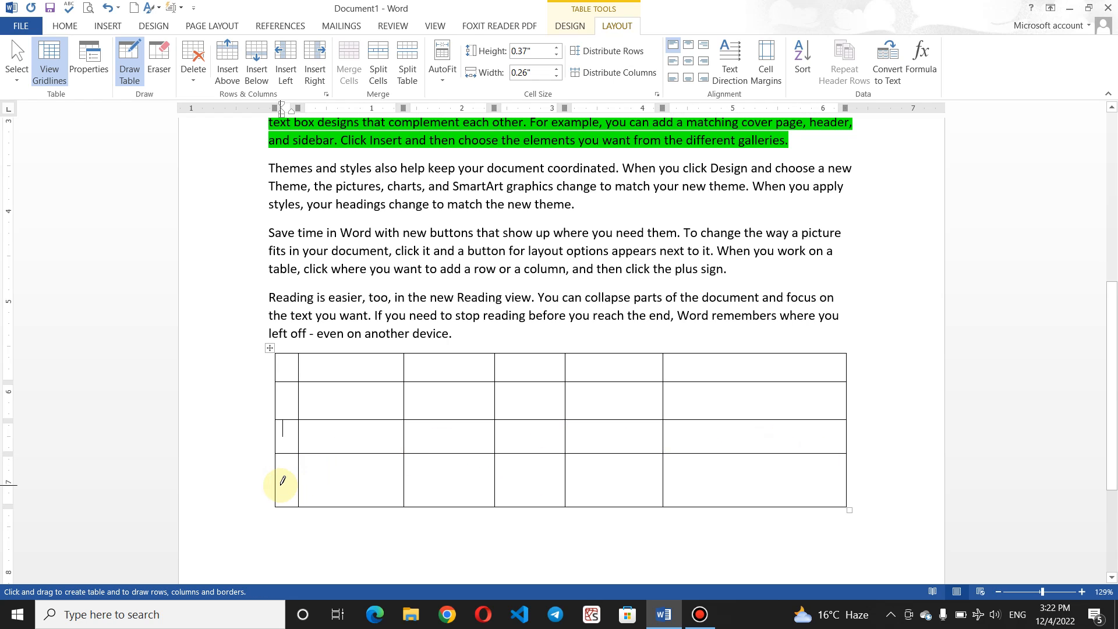
pyautogui.moveTo(278, 478)
pyautogui.mouseDown()
pyautogui.moveTo(737, 457)
pyautogui.moveTo(819, 484)
pyautogui.mouseUp()
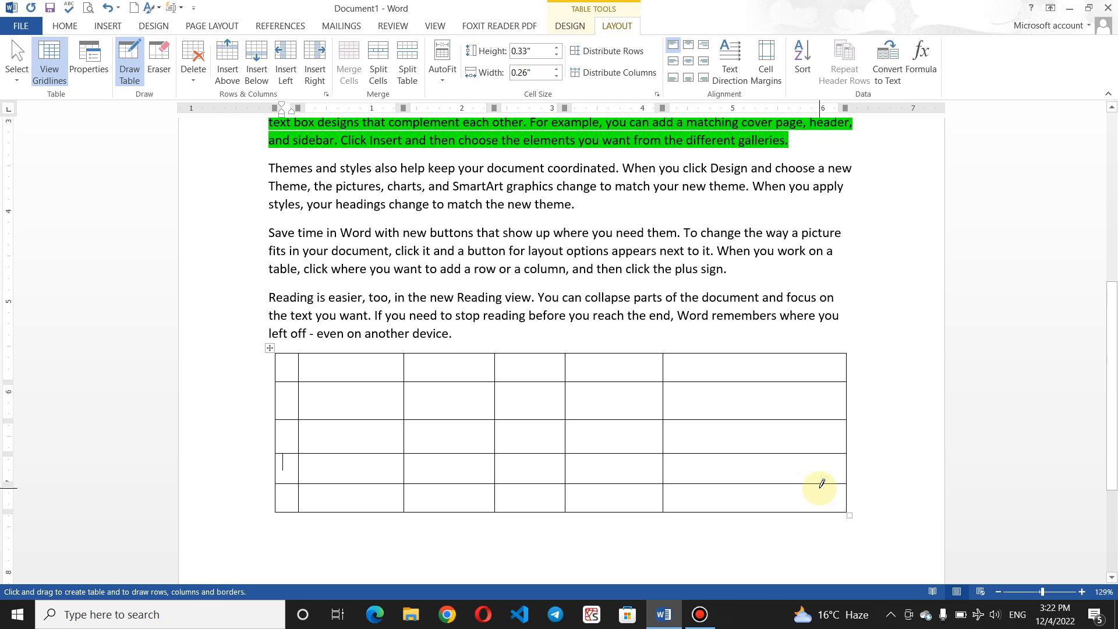
# Step: Return to the Home tab and type No, Name and F/name into the first three header cells
pyautogui.click(587, 27)
pyautogui.click(618, 27)
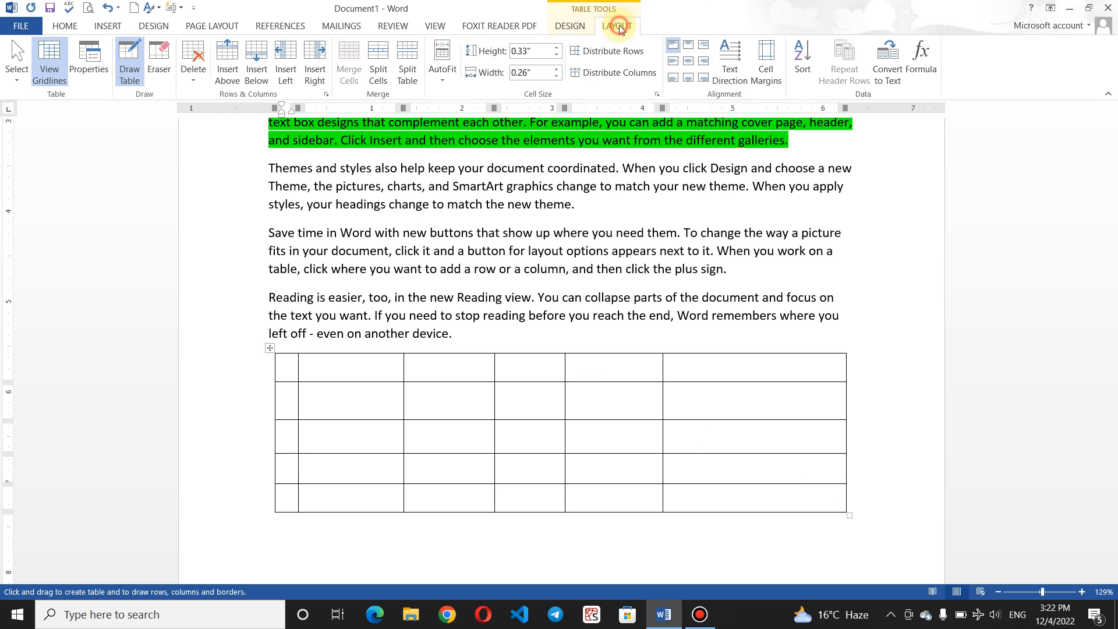
pyautogui.click(568, 31)
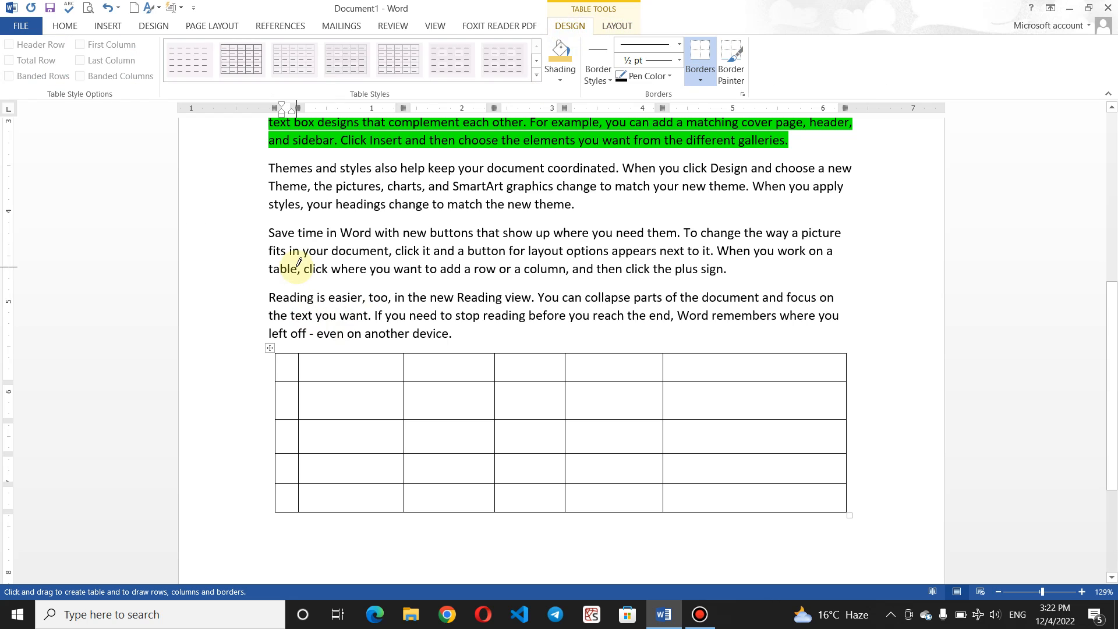
pyautogui.click(66, 27)
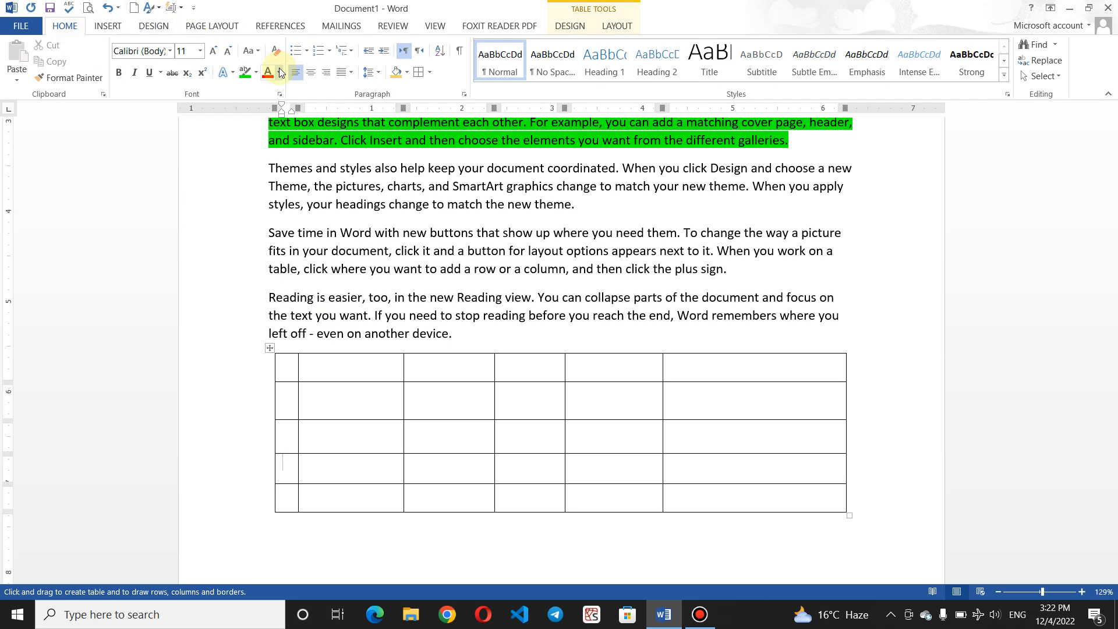
pyautogui.click(431, 72)
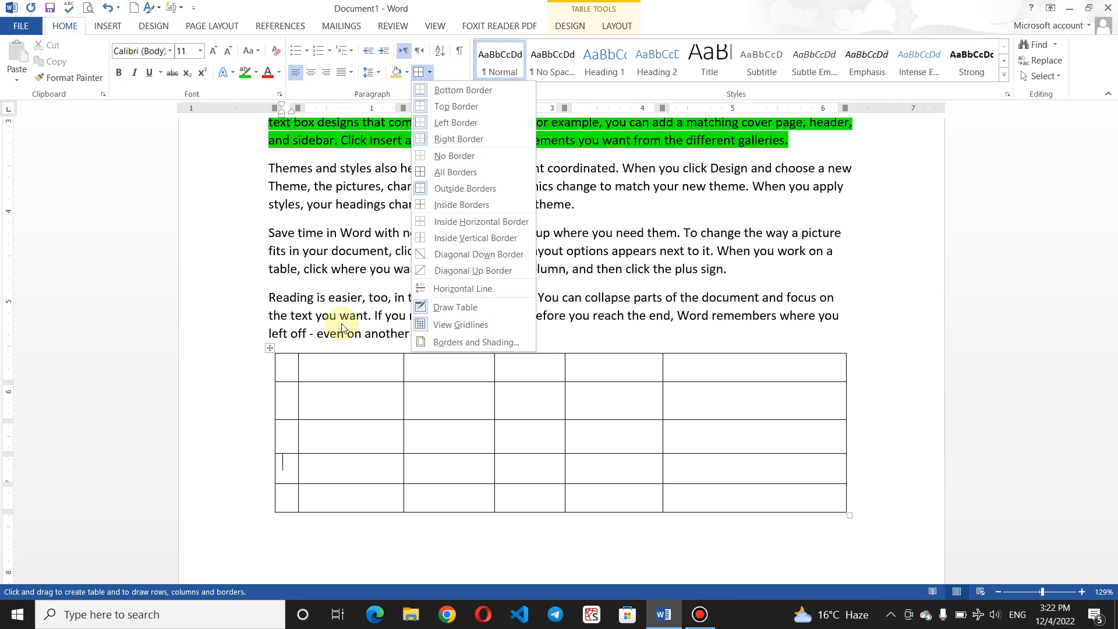
pyautogui.click(290, 366)
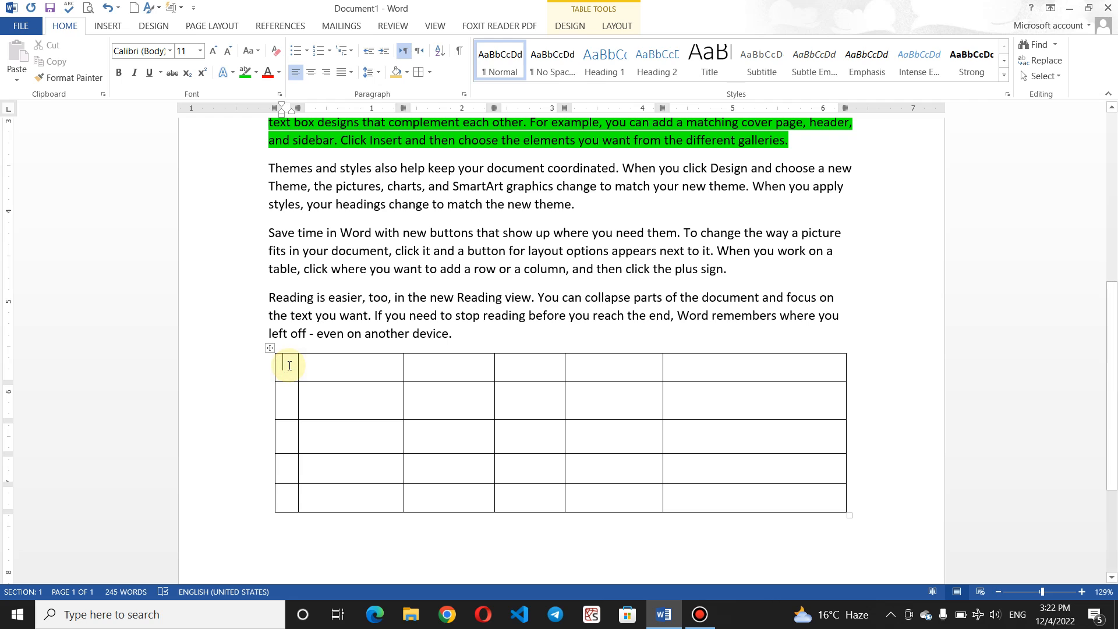
pyautogui.write('No')
pyautogui.click(329, 374)
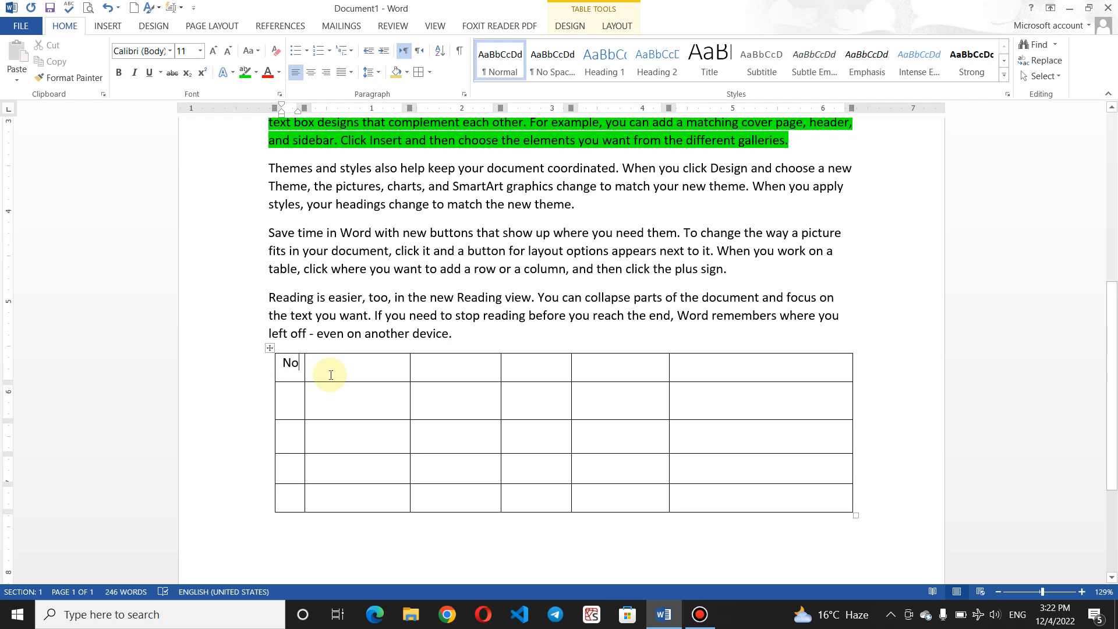
pyautogui.write('Name')
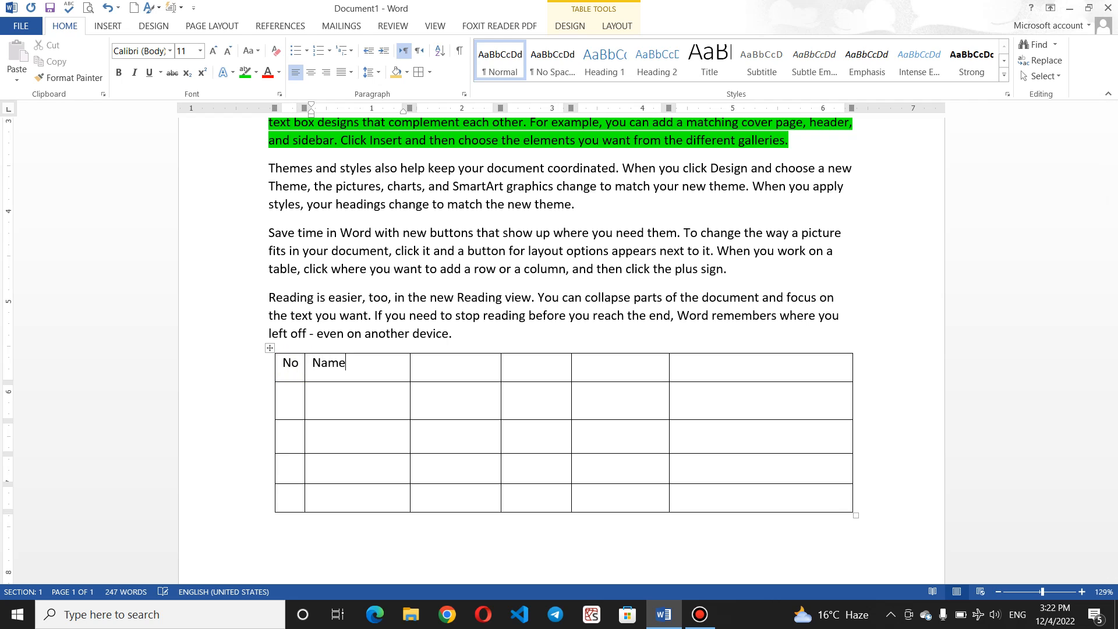
pyautogui.click(422, 372)
pyautogui.write('F')
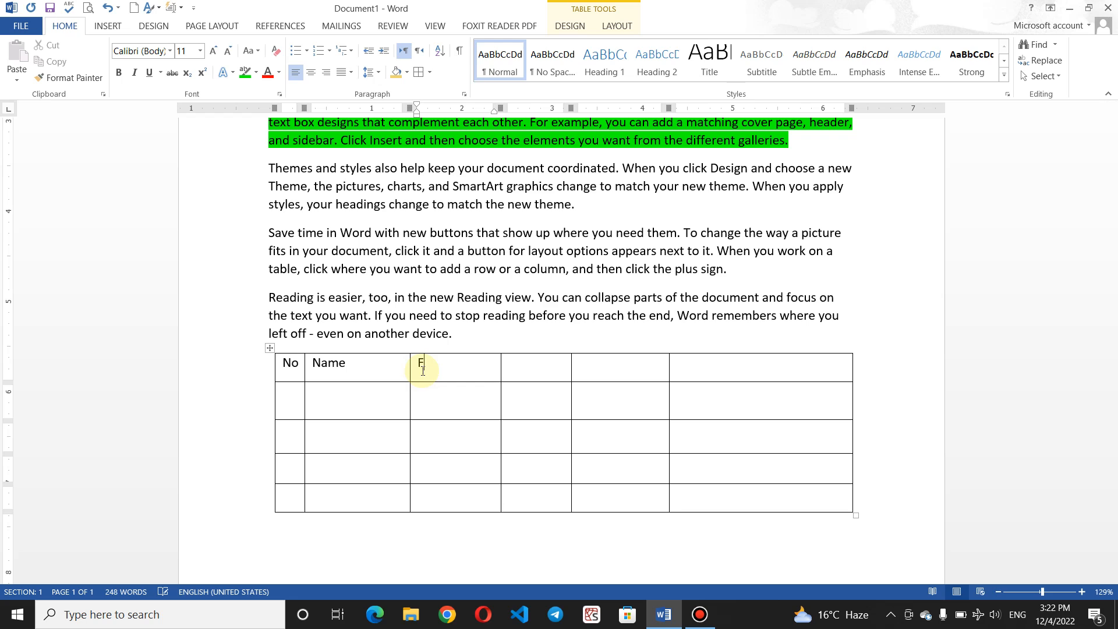
pyautogui.write('/name')
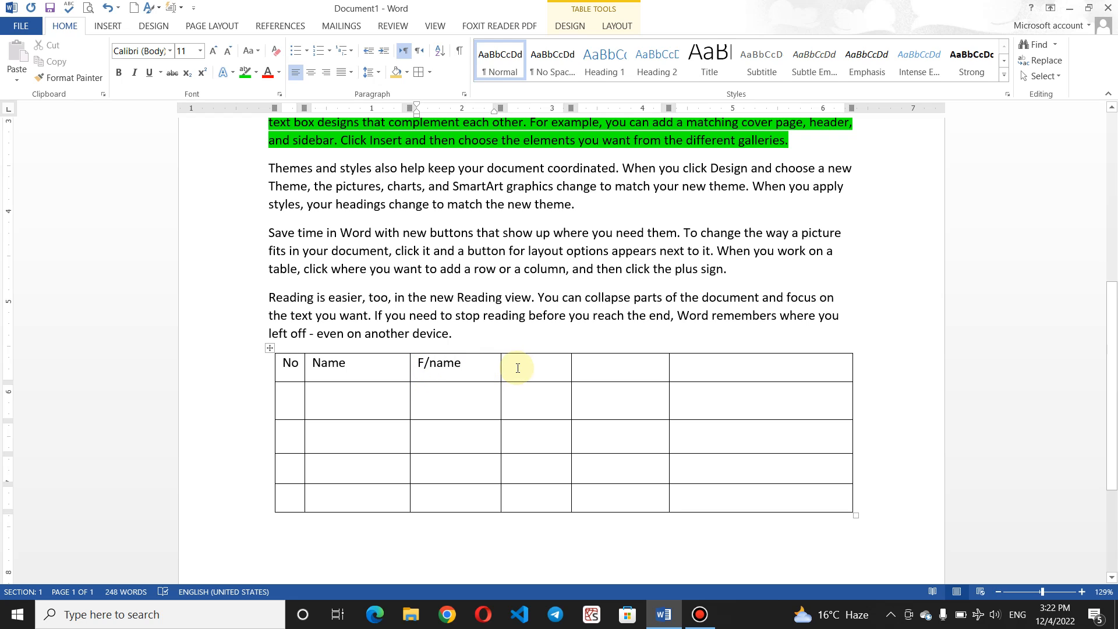
# Step: Capitalise the F/Name heading and type Sells, Income and Lost into the remaining header cells
pyautogui.click(518, 368)
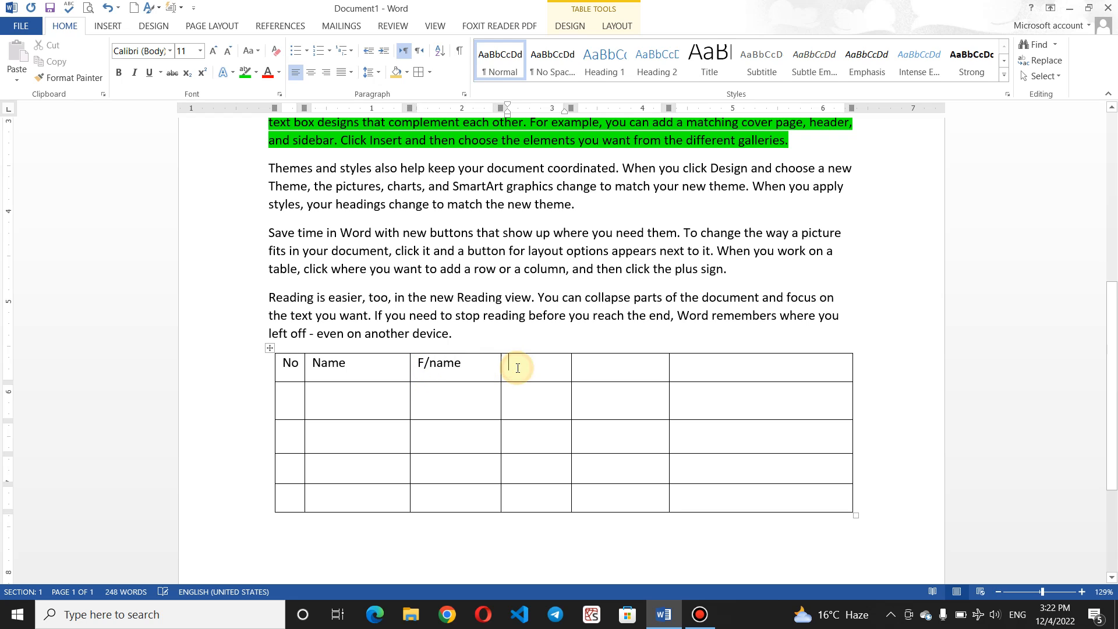
pyautogui.doubleClick(438, 360)
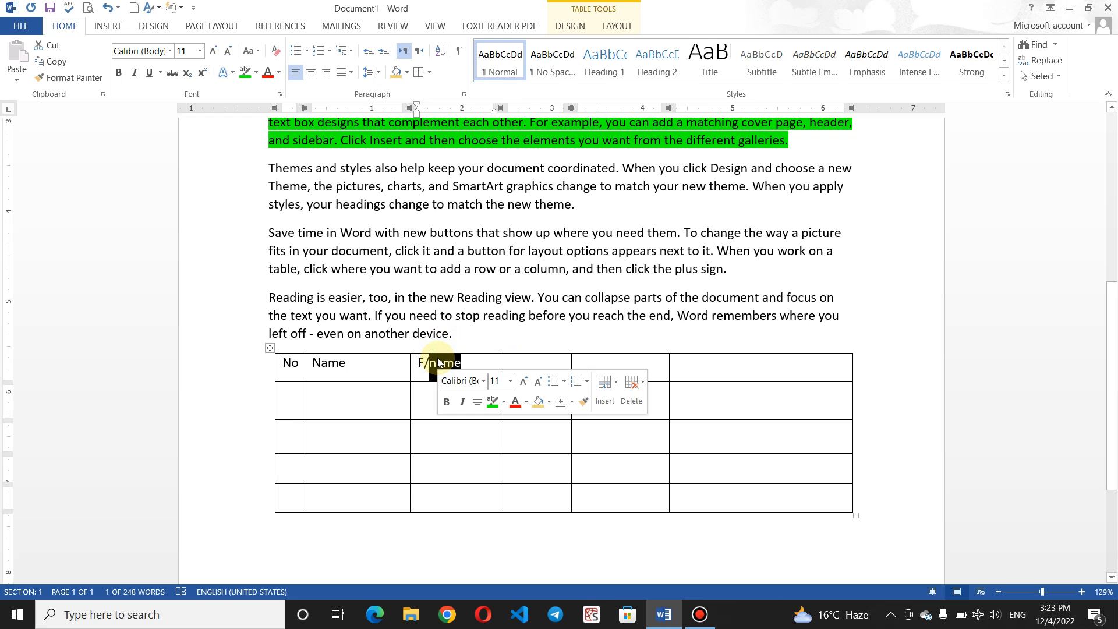
pyautogui.click(429, 363)
pyautogui.press('Delete')
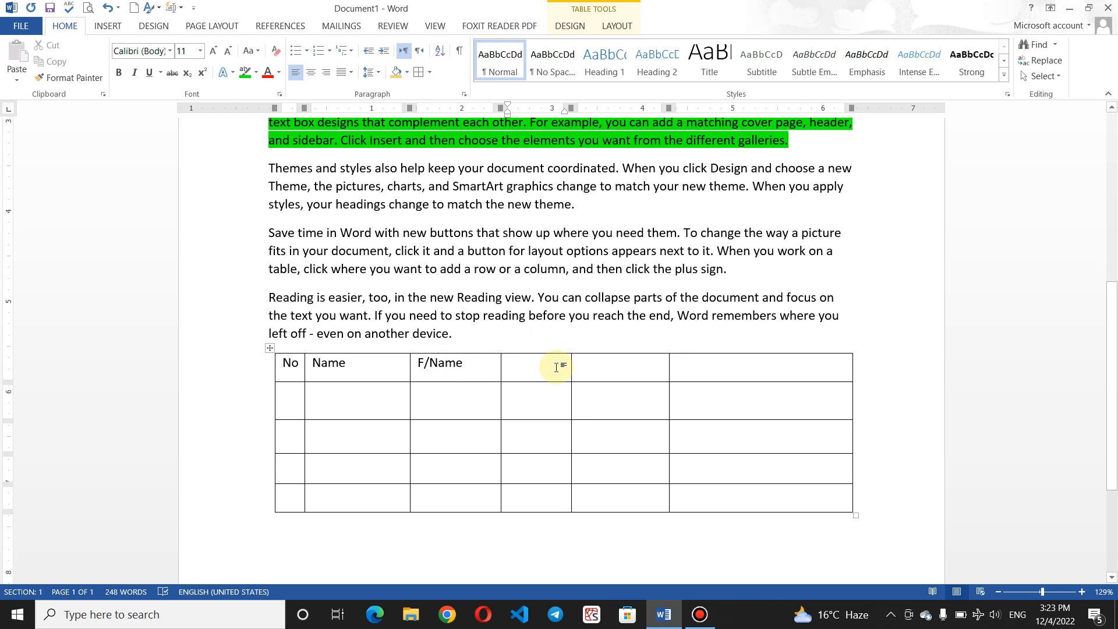
pyautogui.write('Sel')
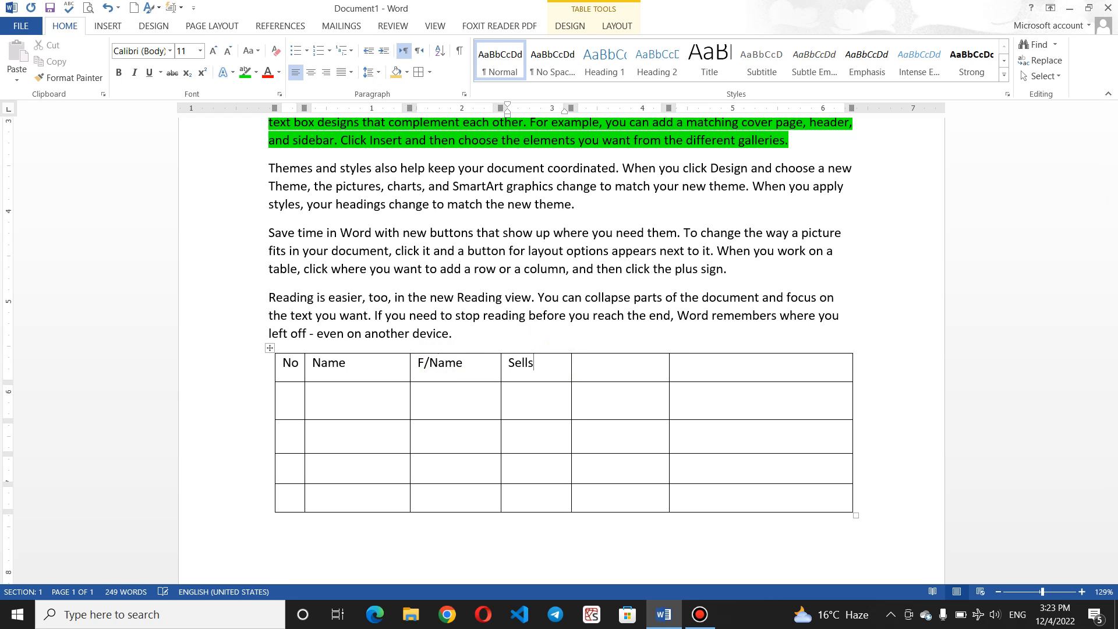
pyautogui.write('ls')
pyautogui.click(603, 371)
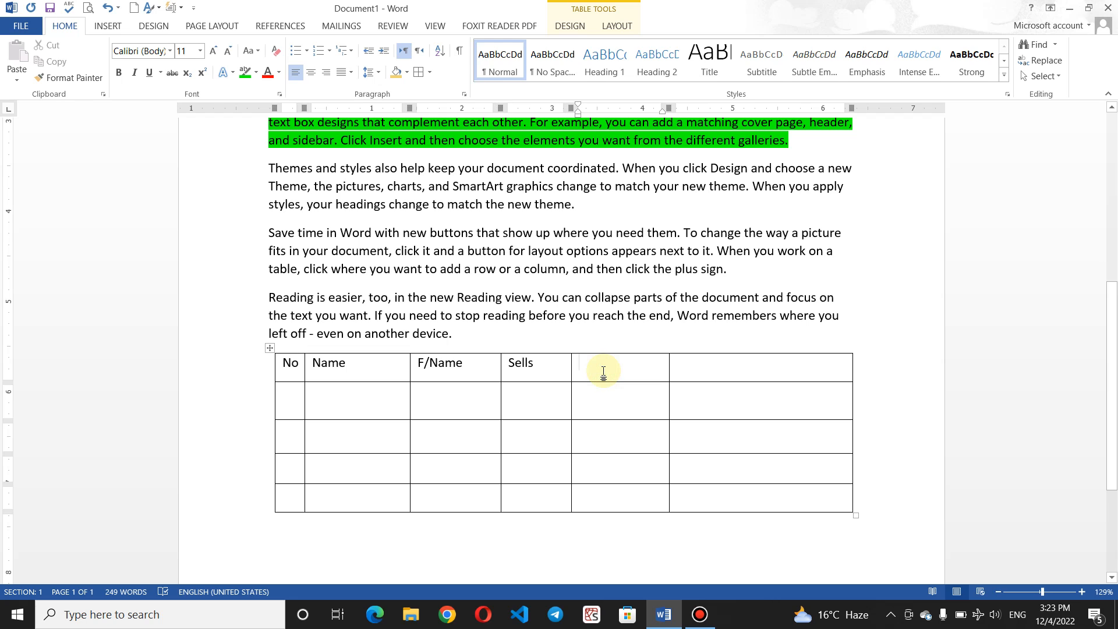
pyautogui.write('Income')
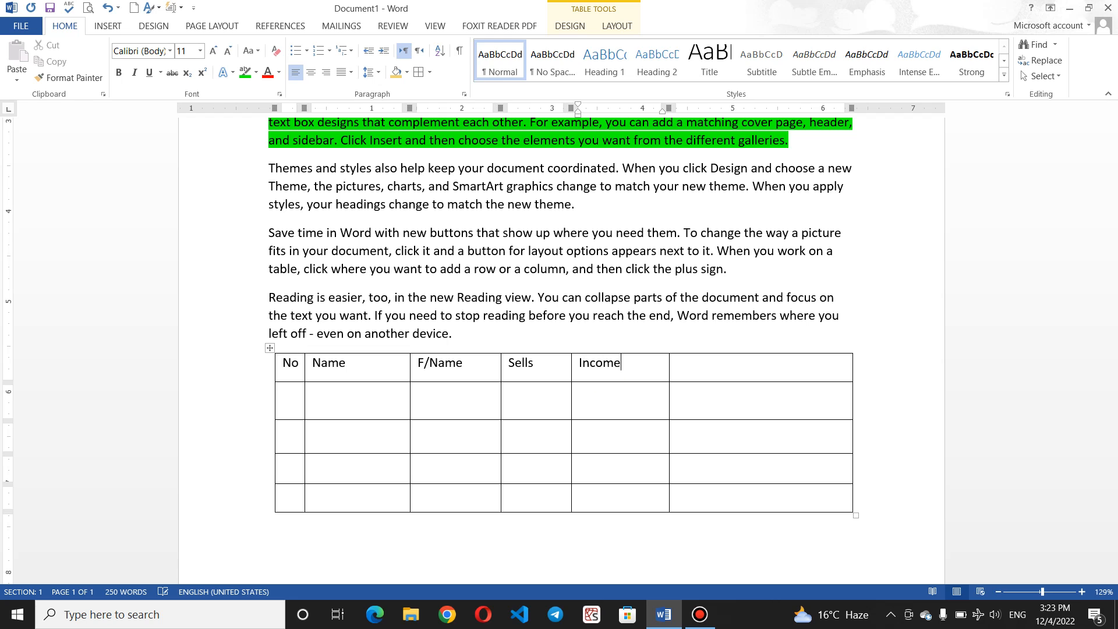
pyautogui.click(706, 370)
pyautogui.write('Lso')
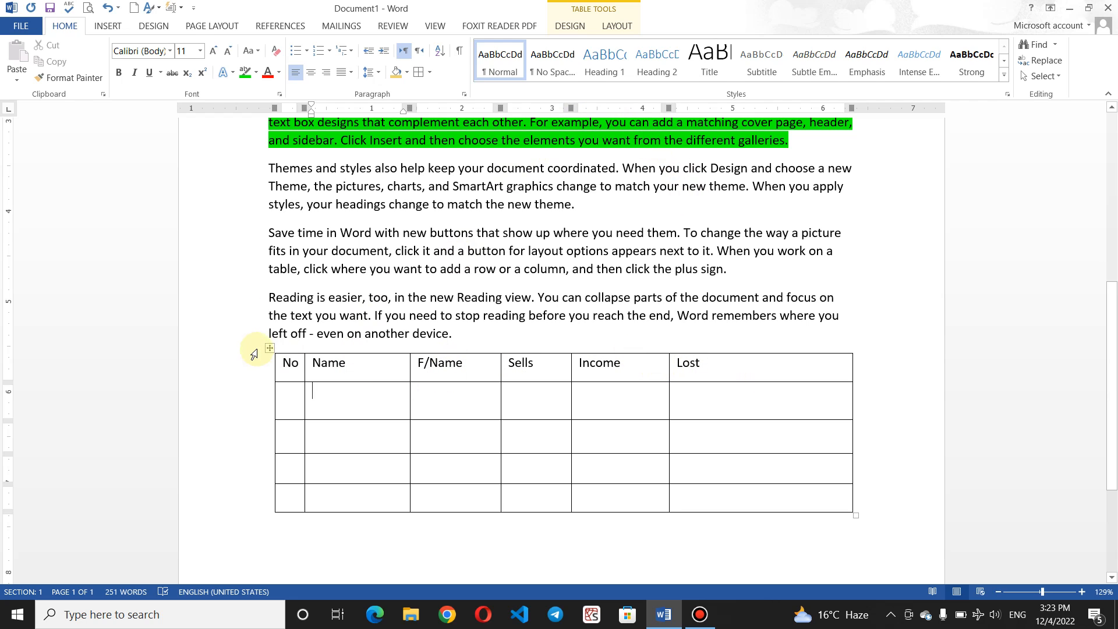
# Step: Toggle table gridlines, then bring up the Borders list with the cursor in the orange paragraph
pyautogui.click(431, 73)
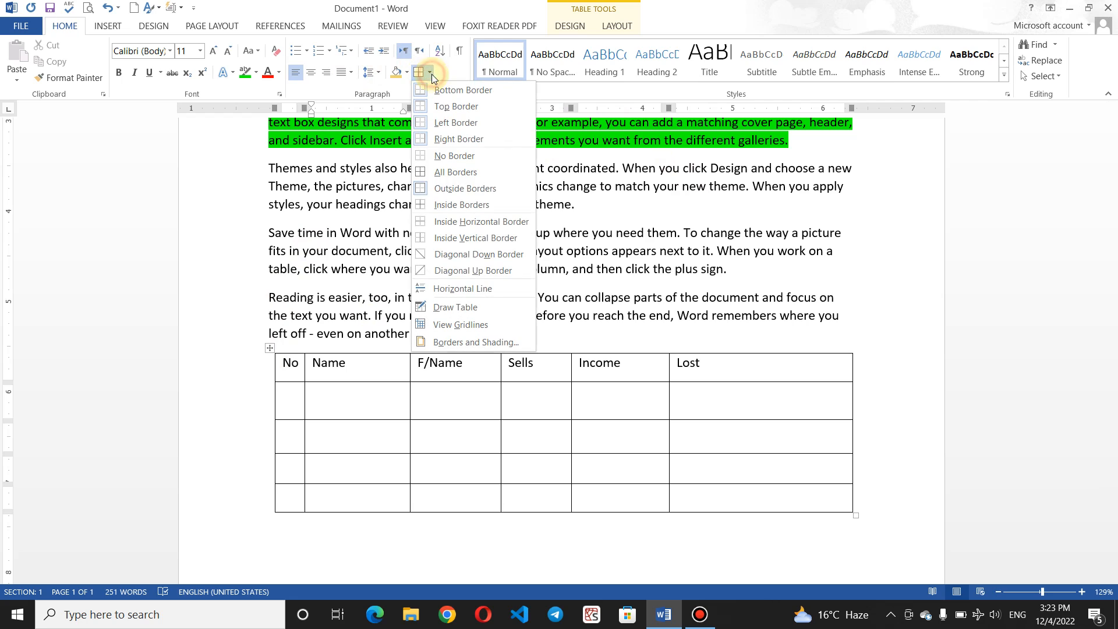
pyautogui.click(472, 324)
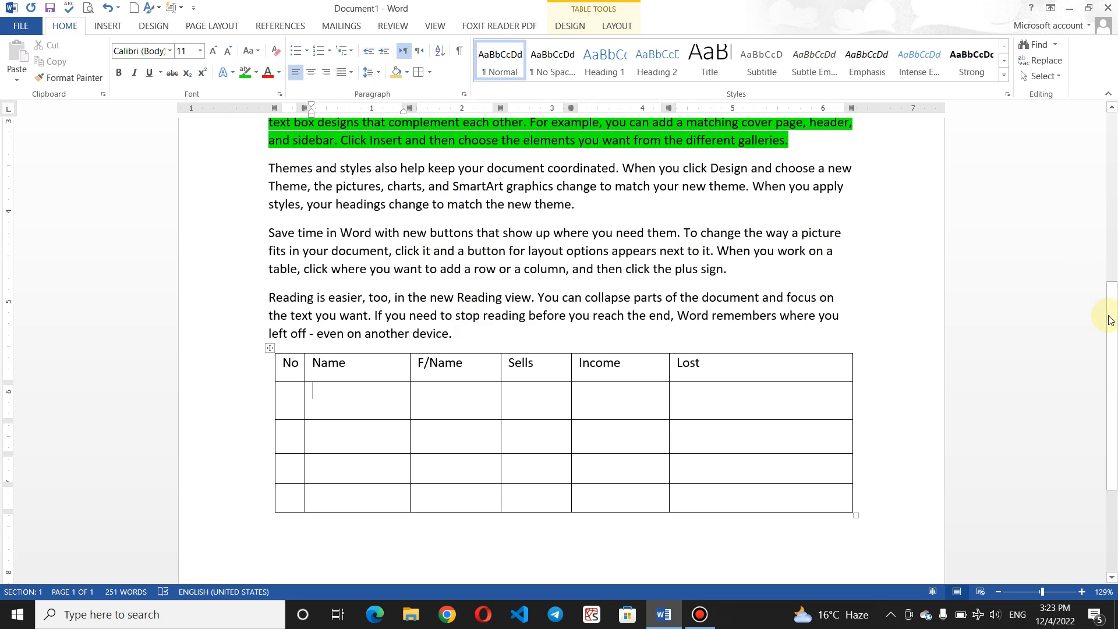
pyautogui.moveTo(1111, 317); pyautogui.dragTo(1114, 200)
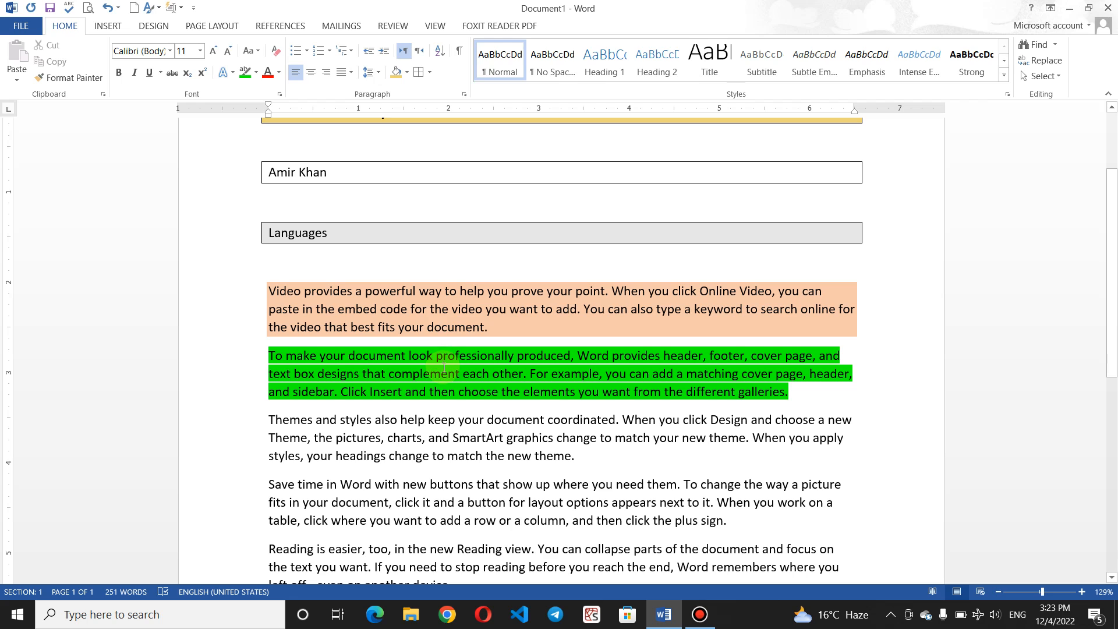
pyautogui.click(448, 327)
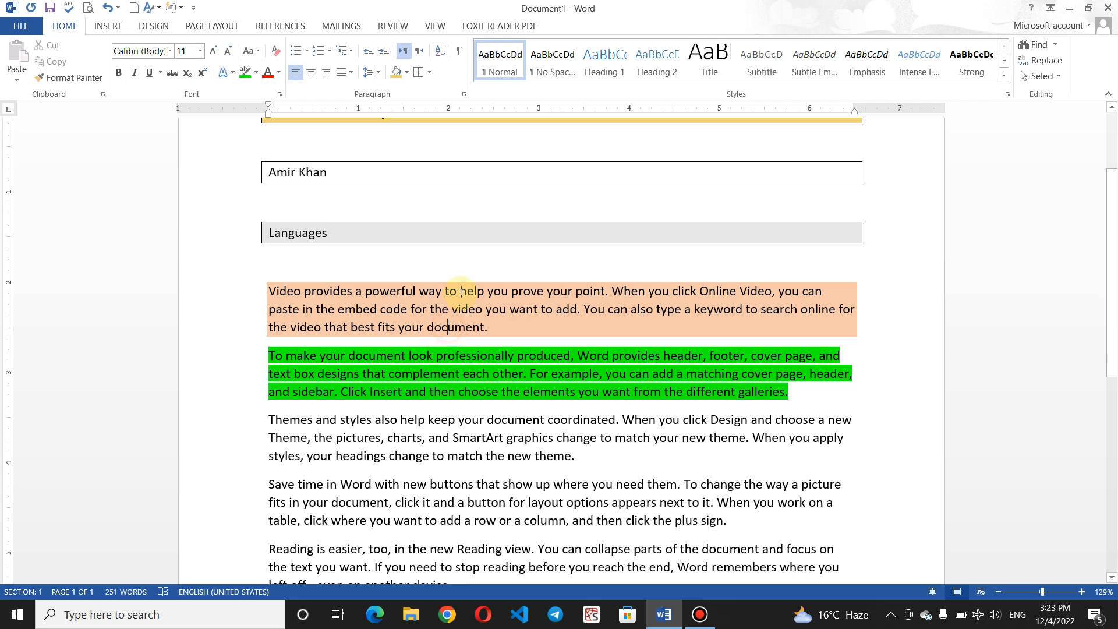
pyautogui.click(431, 72)
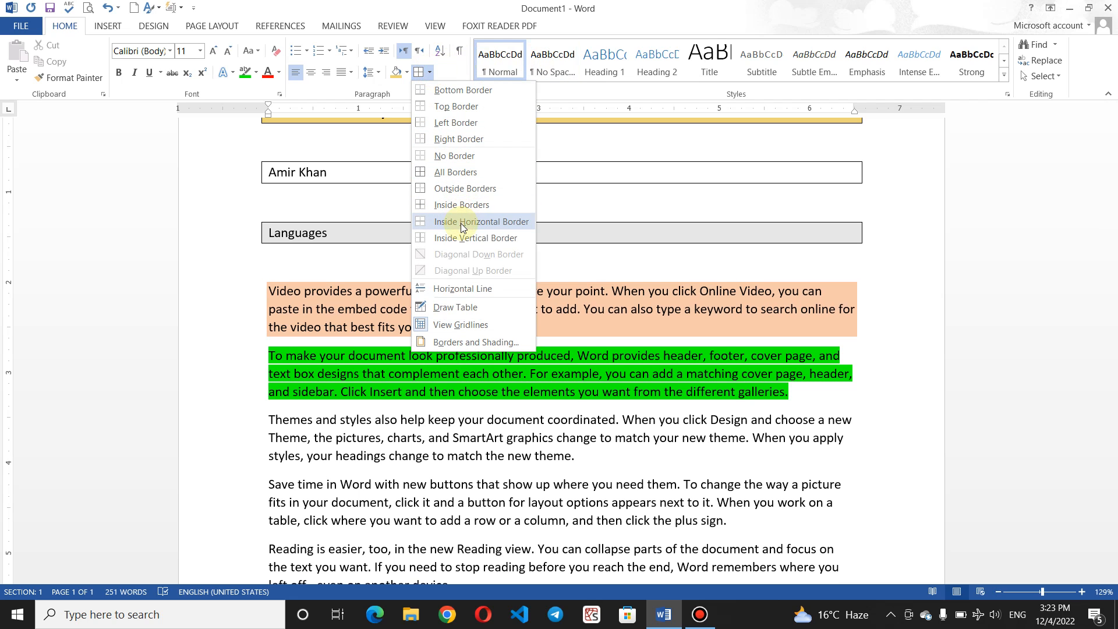
pyautogui.click(450, 325)
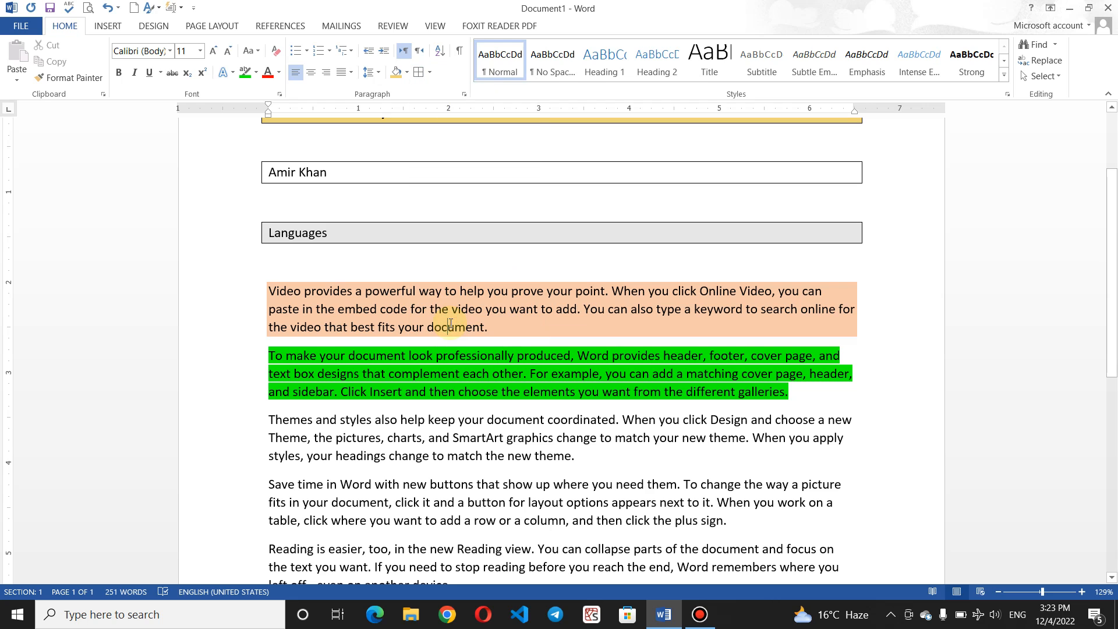
pyautogui.click(93, 624)
pyautogui.write('excel')
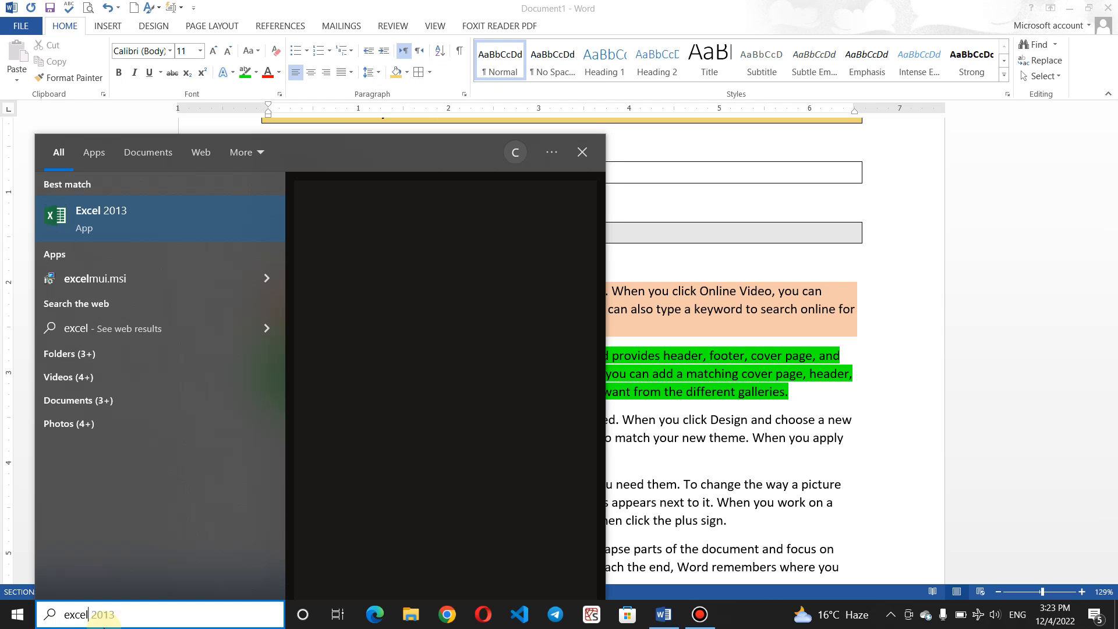
pyautogui.click(139, 222)
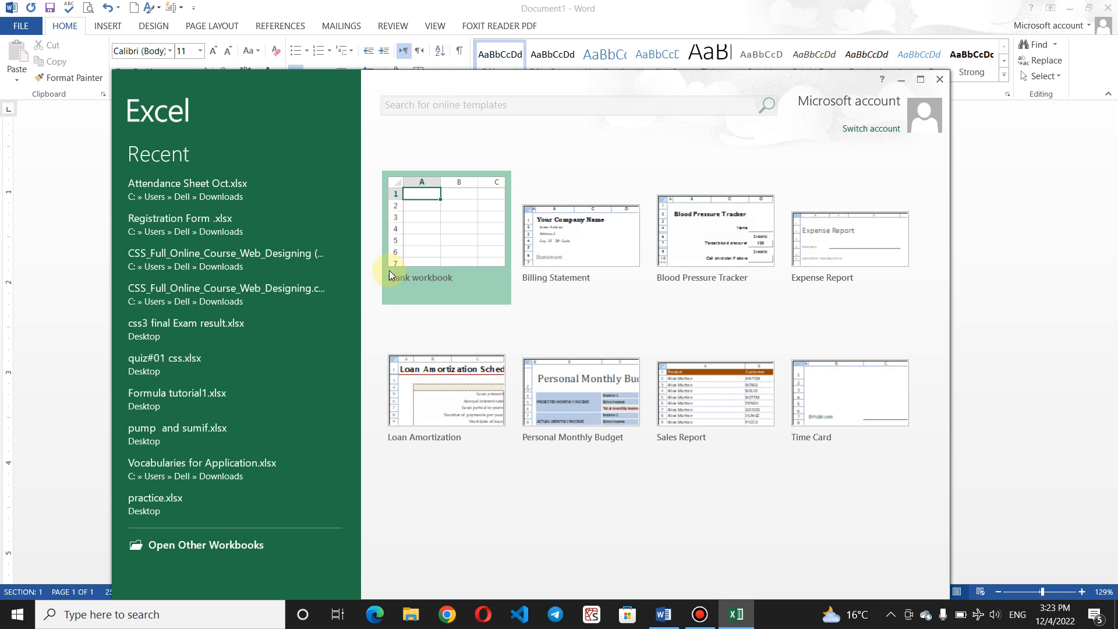
pyautogui.click(419, 241)
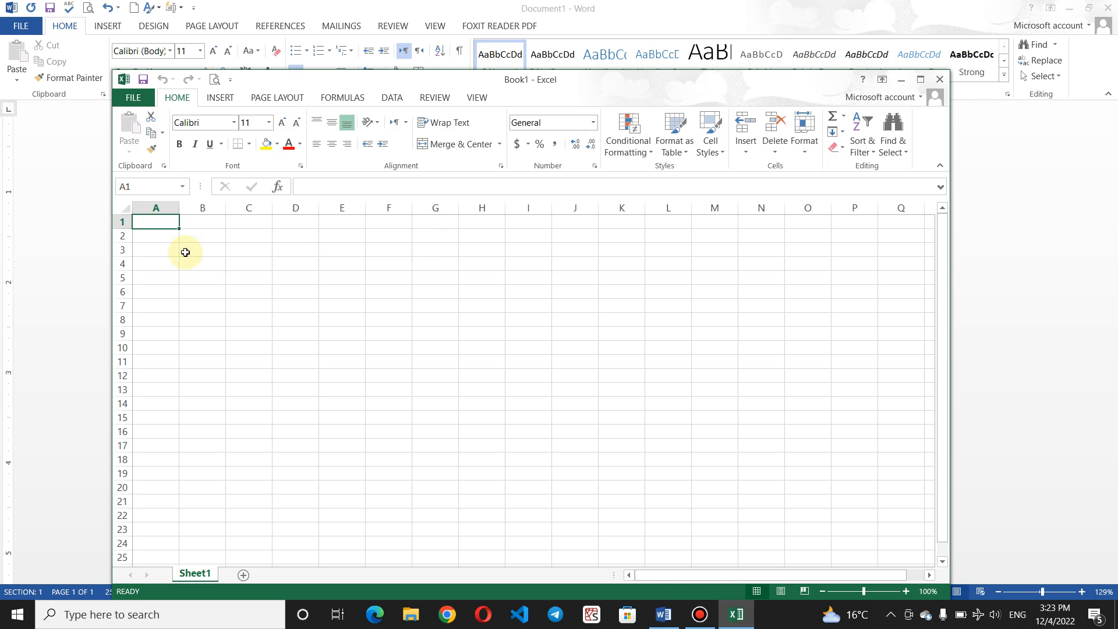
pyautogui.click(235, 263)
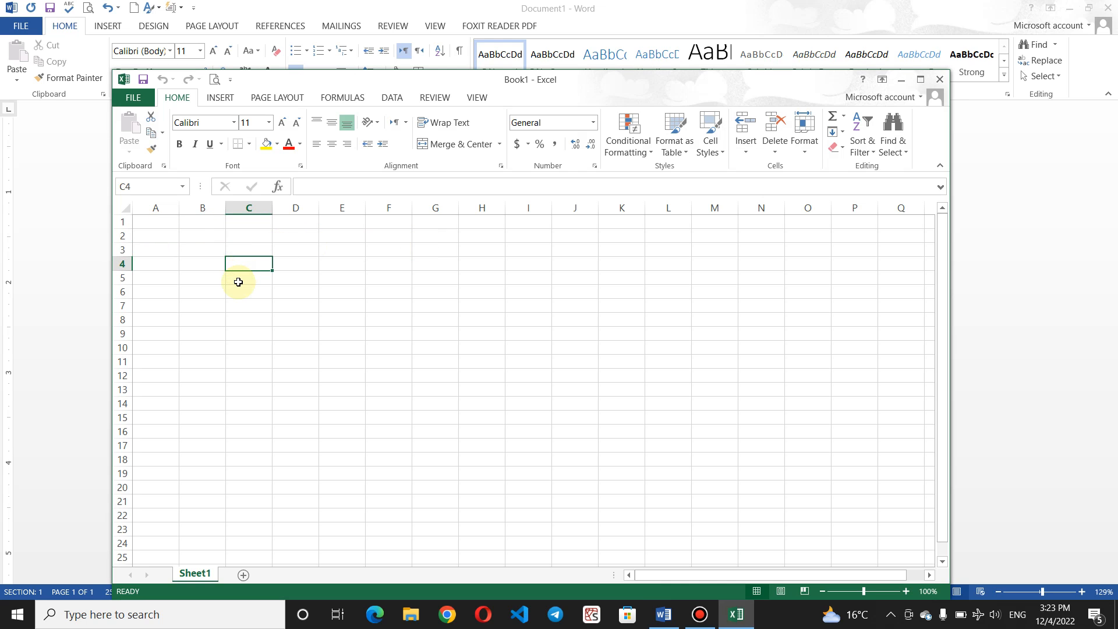
pyautogui.click(939, 80)
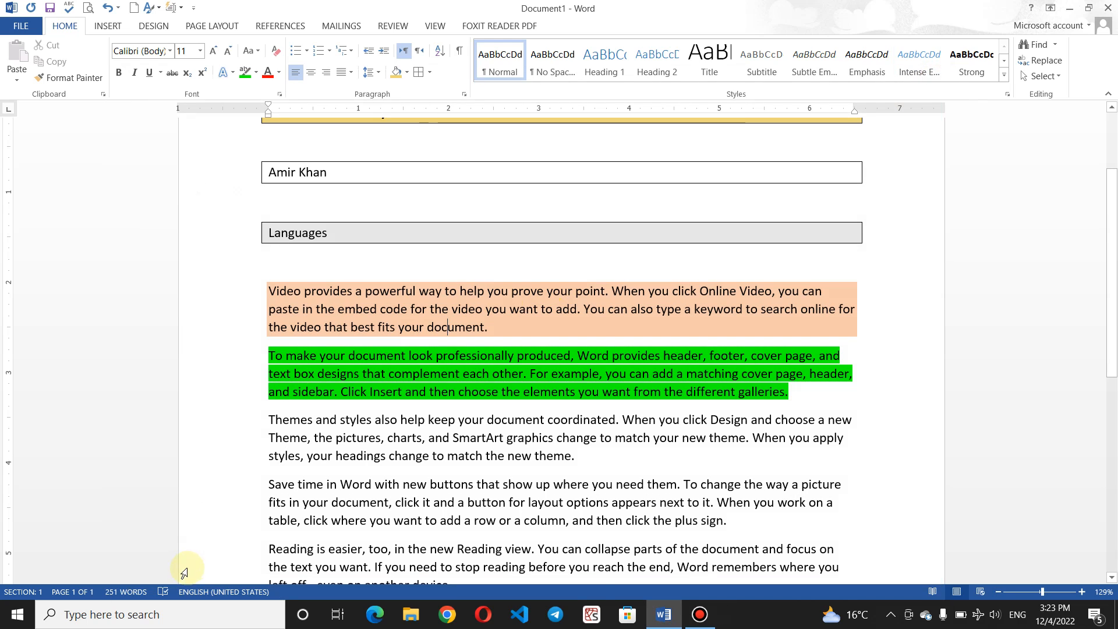
# Step: Launch Paint and turn on gridlines over the canvas
pyautogui.click(139, 614)
pyautogui.write('paint')
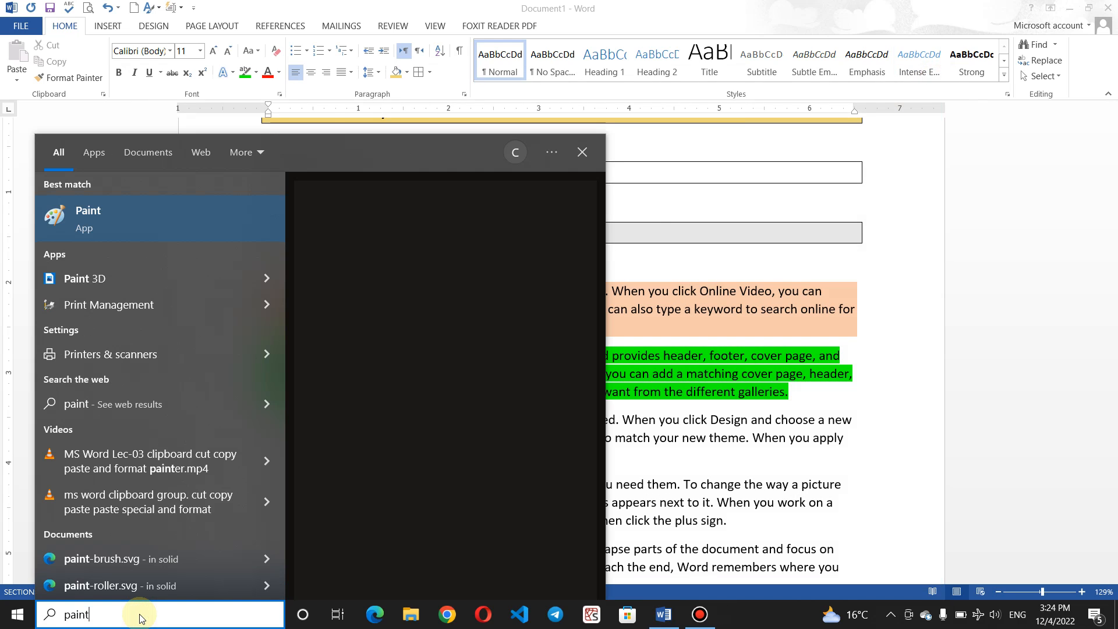
pyautogui.click(173, 221)
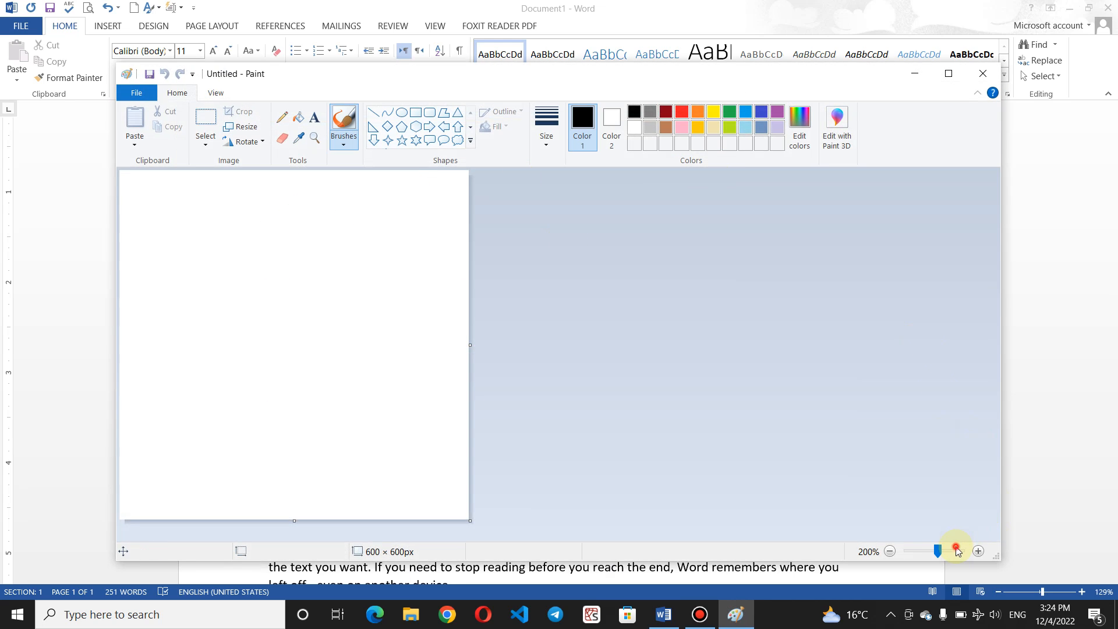
pyautogui.click(213, 93)
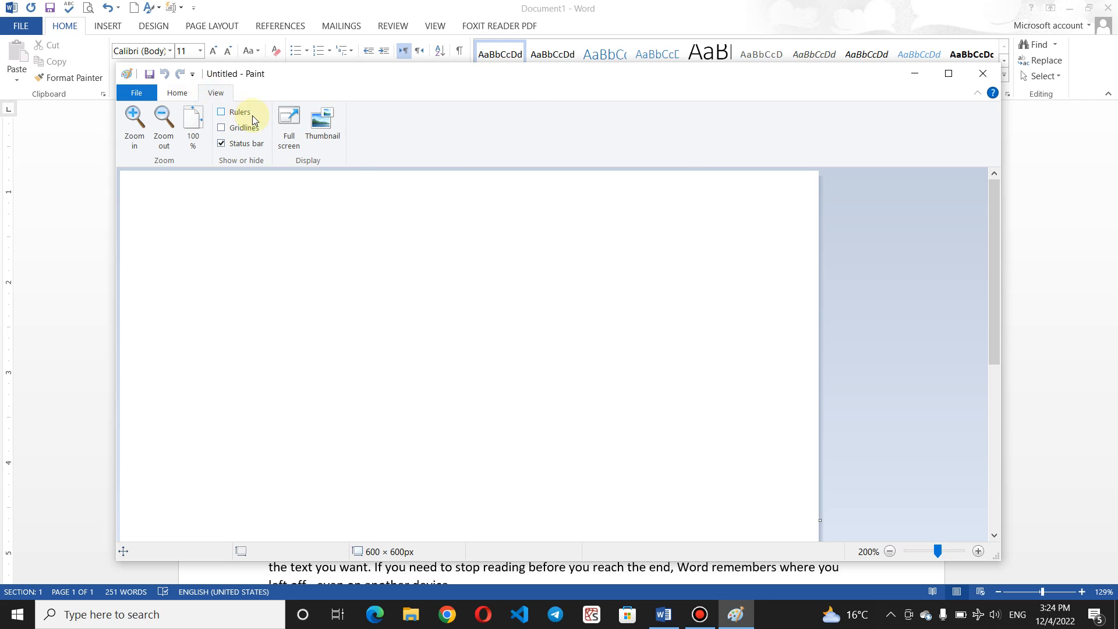
pyautogui.click(221, 128)
pyautogui.click(254, 232)
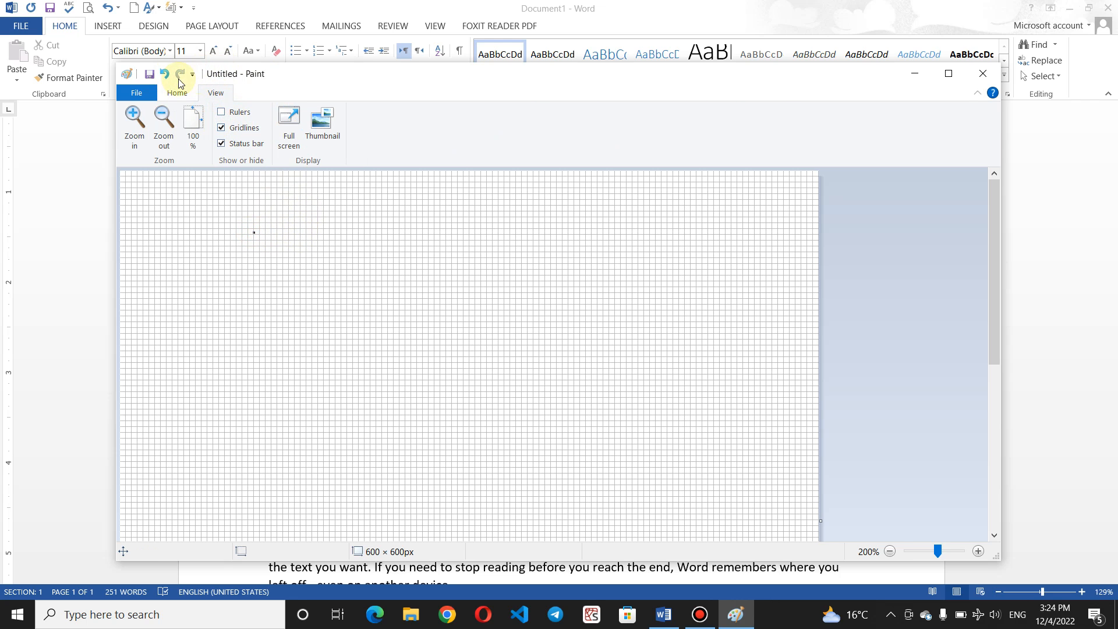
pyautogui.click(143, 92)
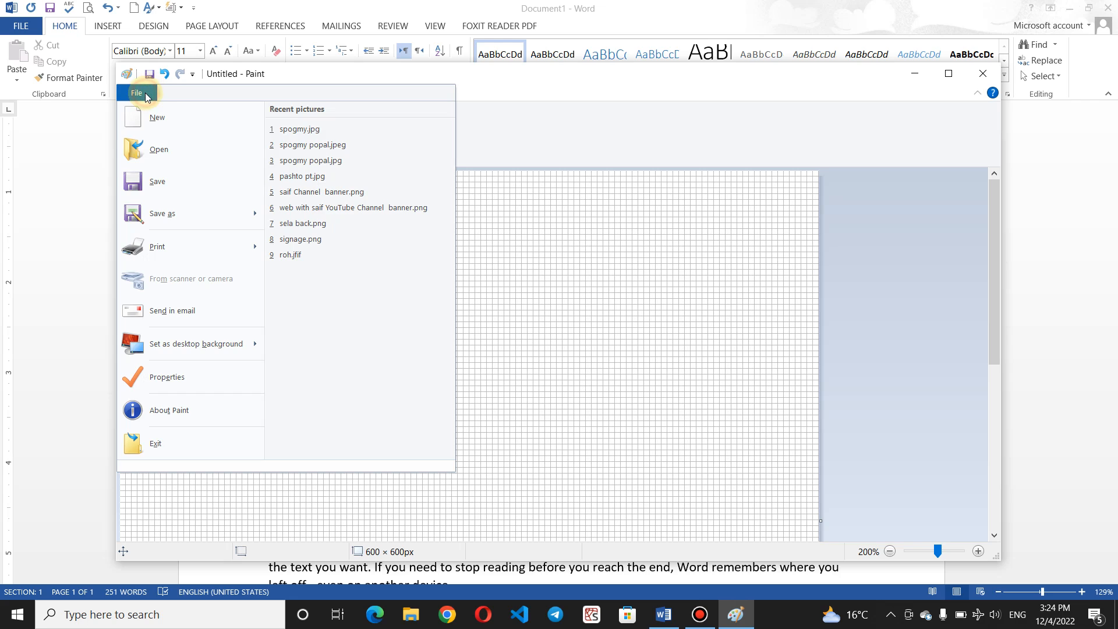
pyautogui.click(552, 240)
# Step: Draw a large rectangle, fill it with yellow, and bring up the Print dialog with Ctrl+P
pyautogui.click(176, 92)
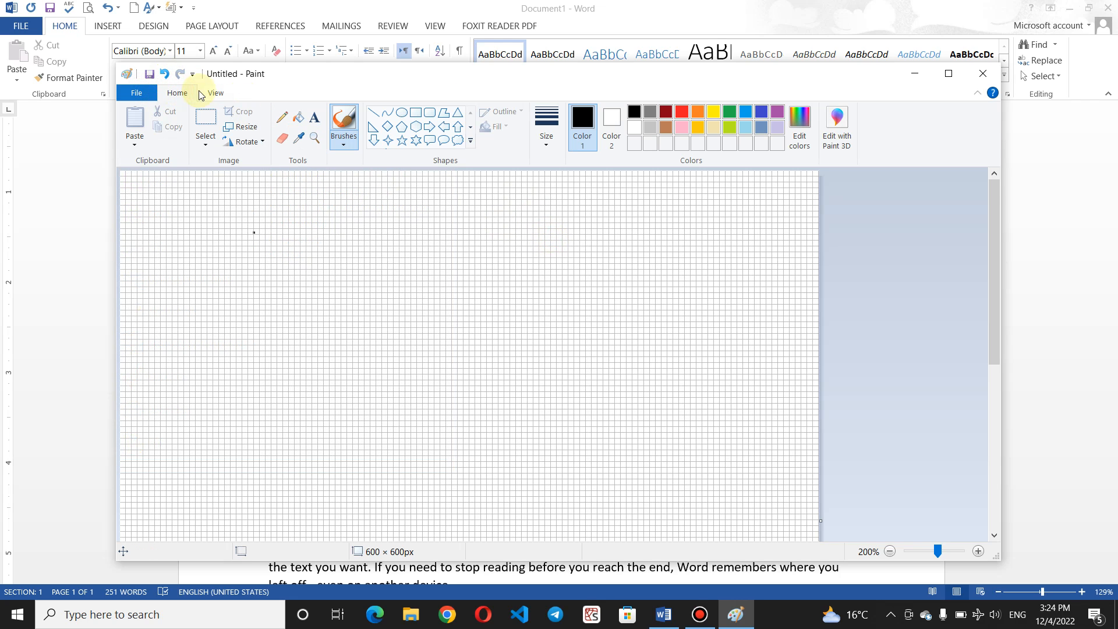
pyautogui.click(414, 119)
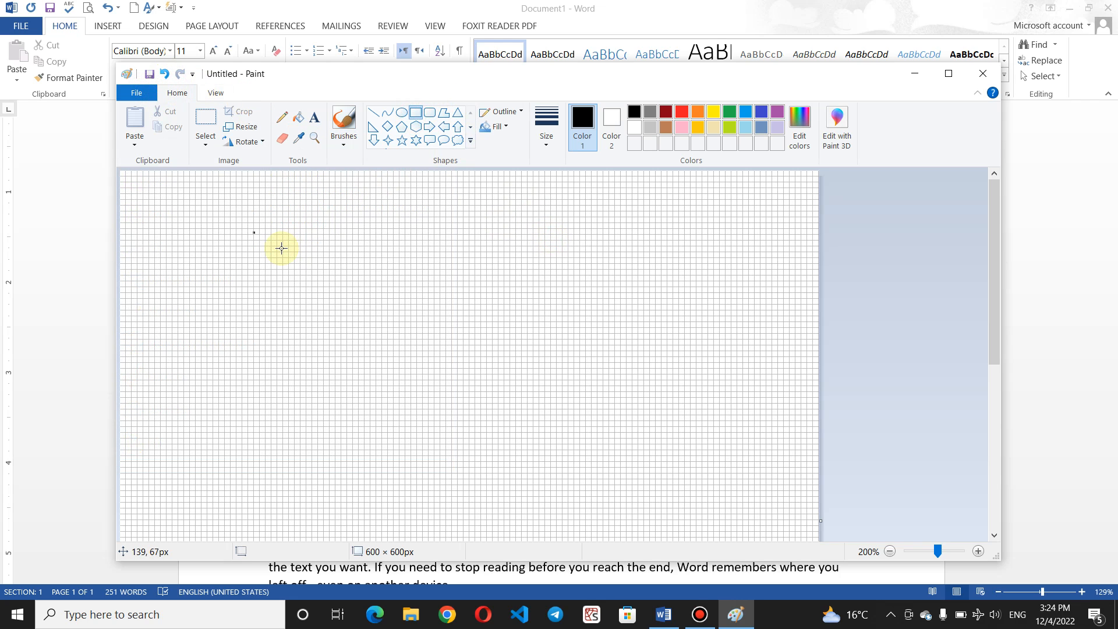
pyautogui.moveTo(282, 248); pyautogui.dragTo(649, 454)
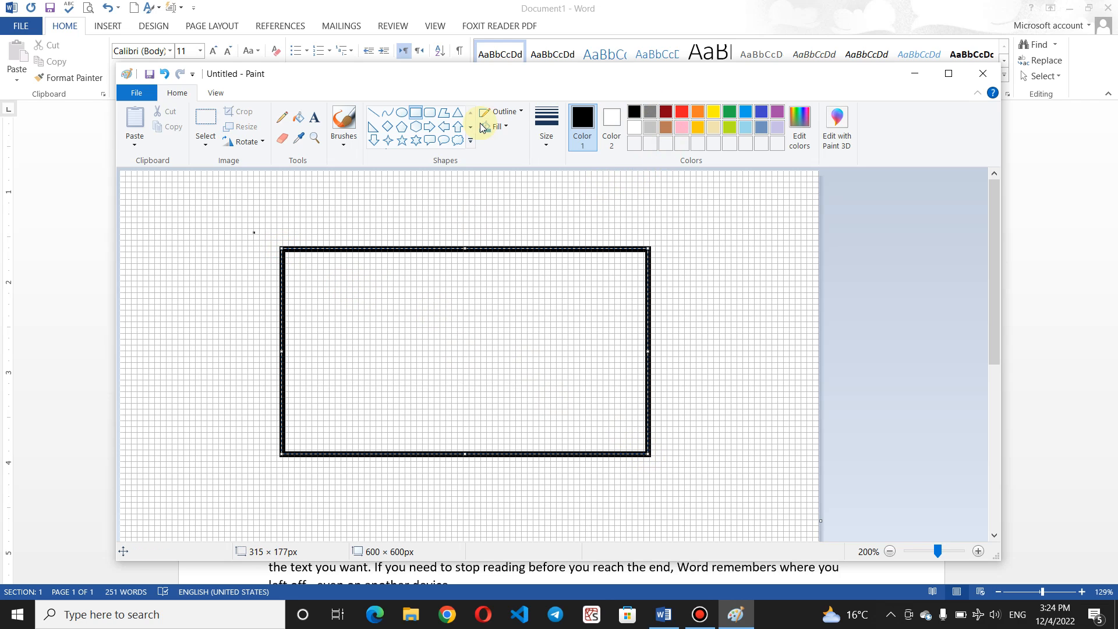
pyautogui.click(300, 120)
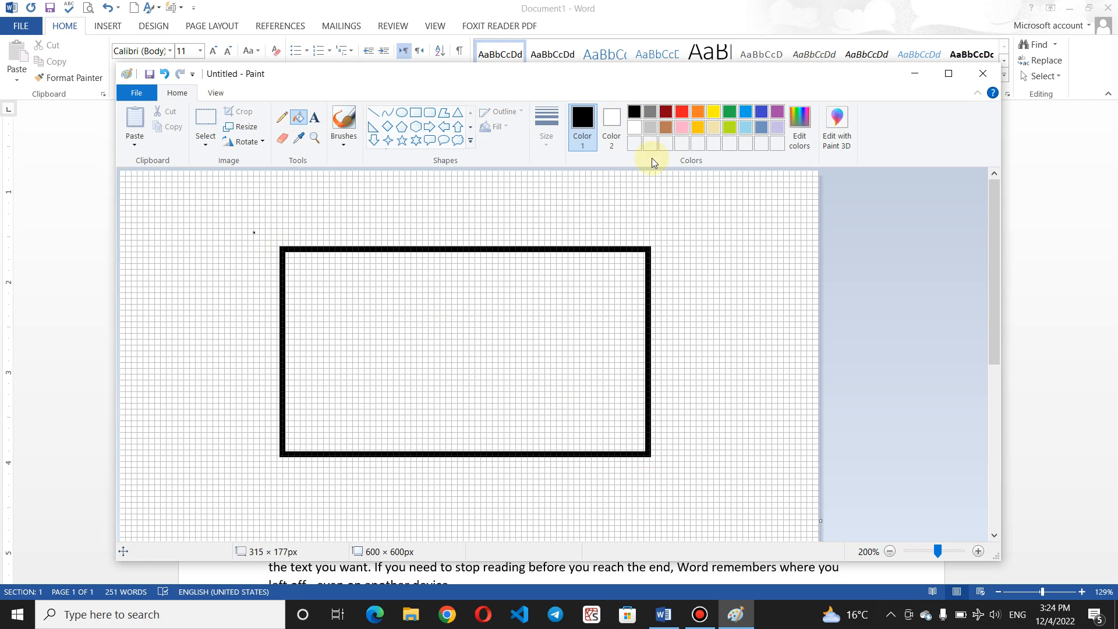
pyautogui.click(714, 112)
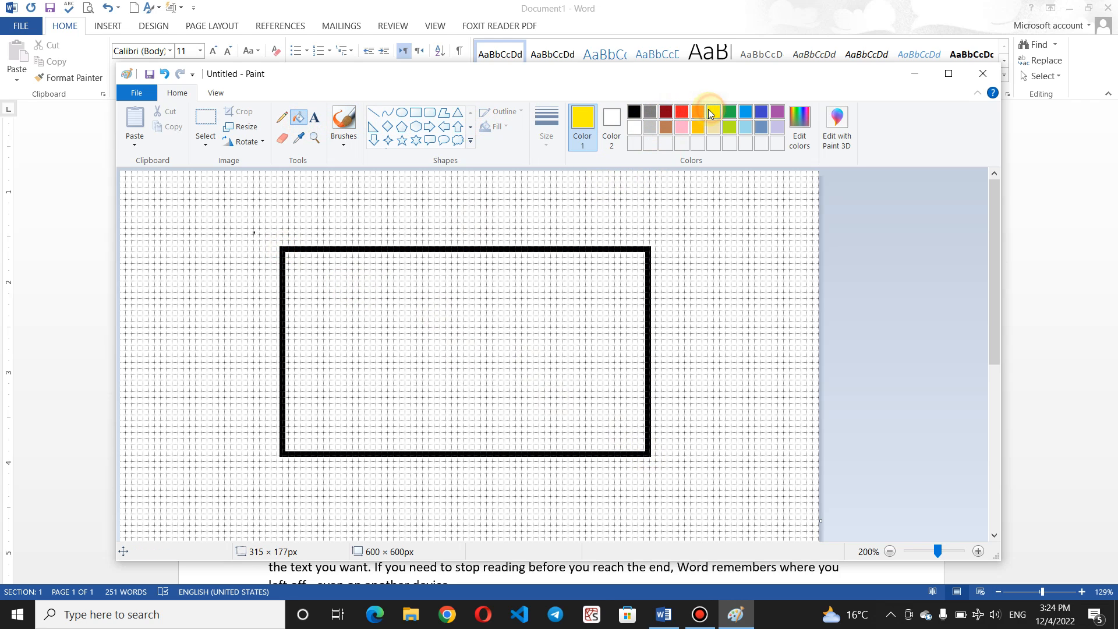
pyautogui.click(468, 294)
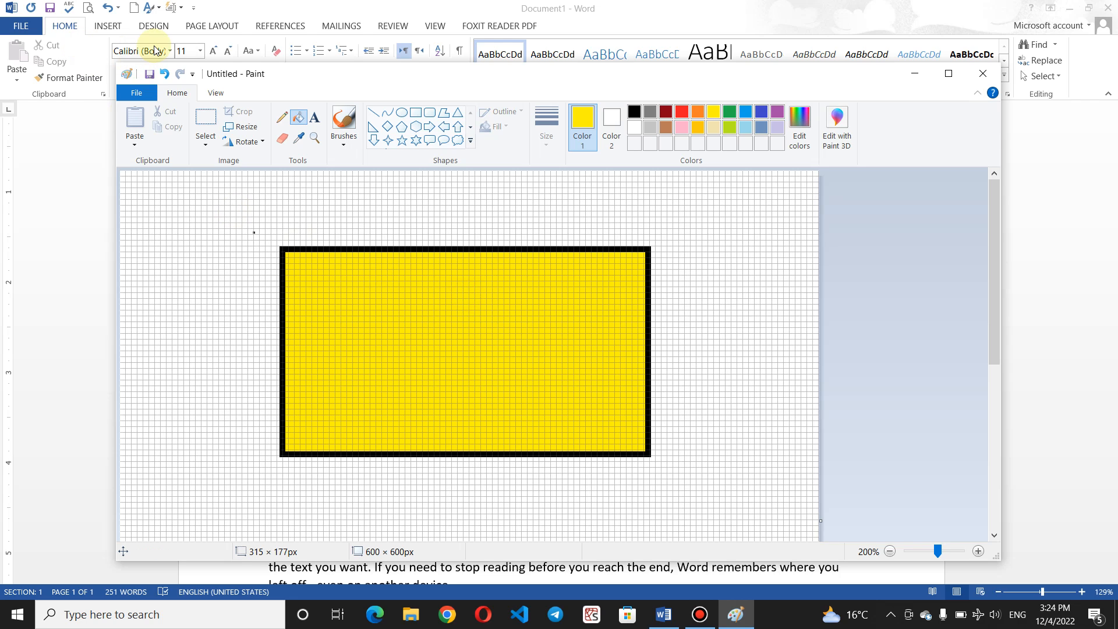
pyautogui.hotkey('ctrl', 'p')
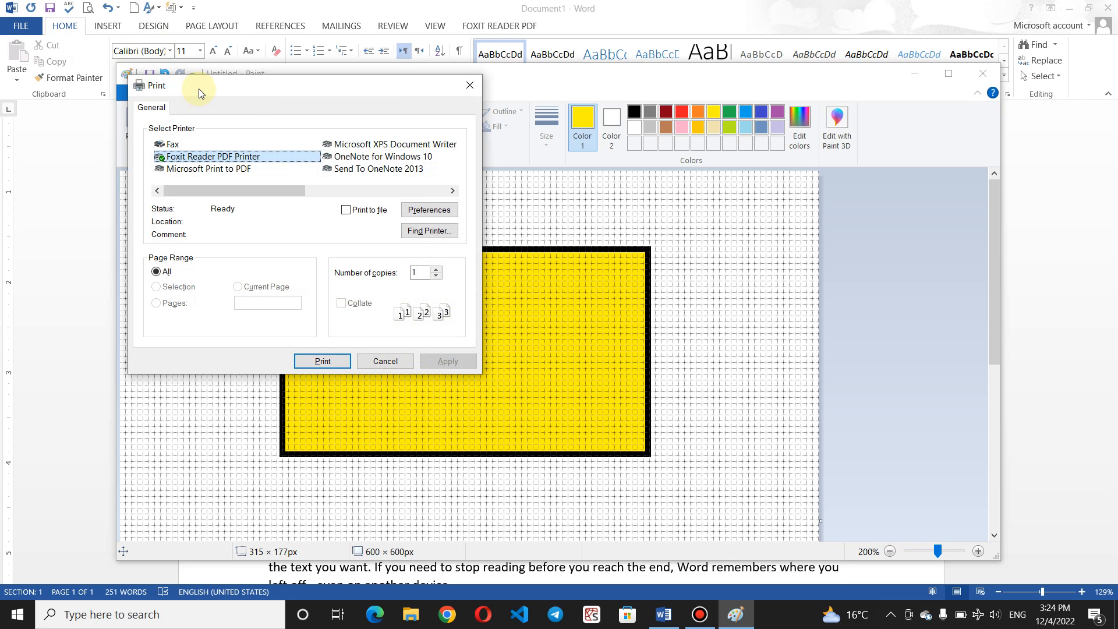
# Step: Close the Print dialog, briefly check Word, then open and dismiss Paint's print settings again
pyautogui.click(464, 92)
pyautogui.click(27, 26)
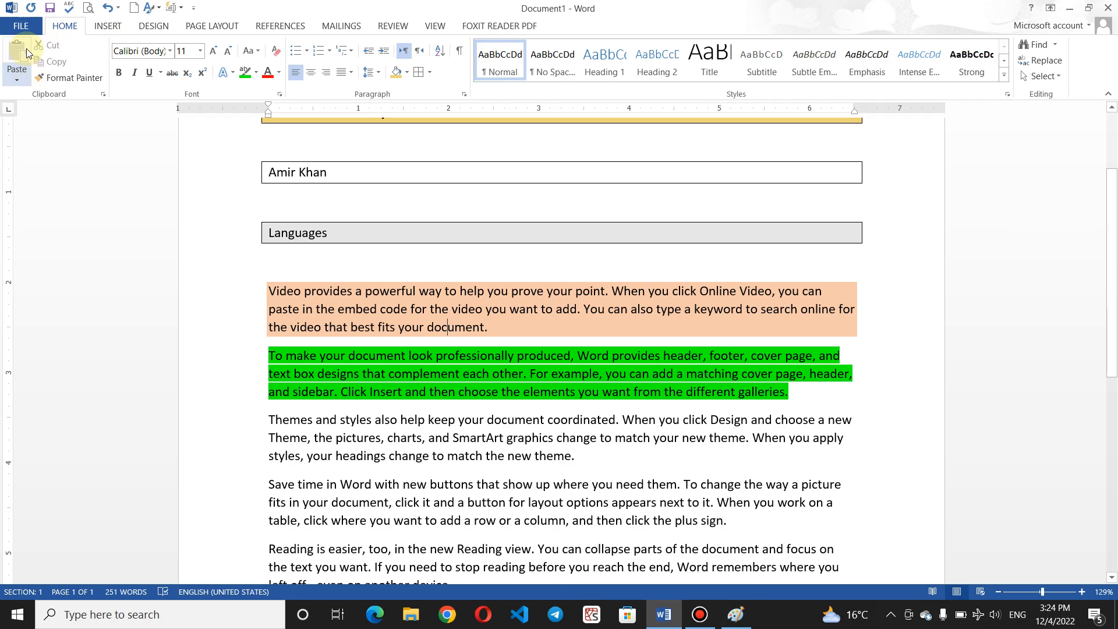
pyautogui.click(27, 27)
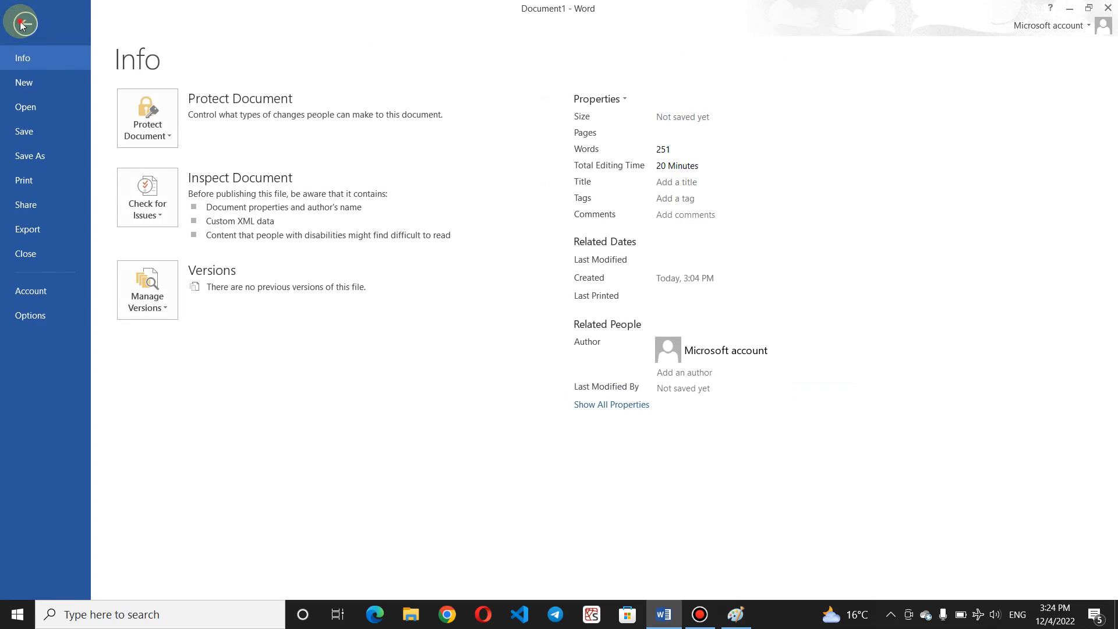
pyautogui.click(23, 22)
pyautogui.click(736, 615)
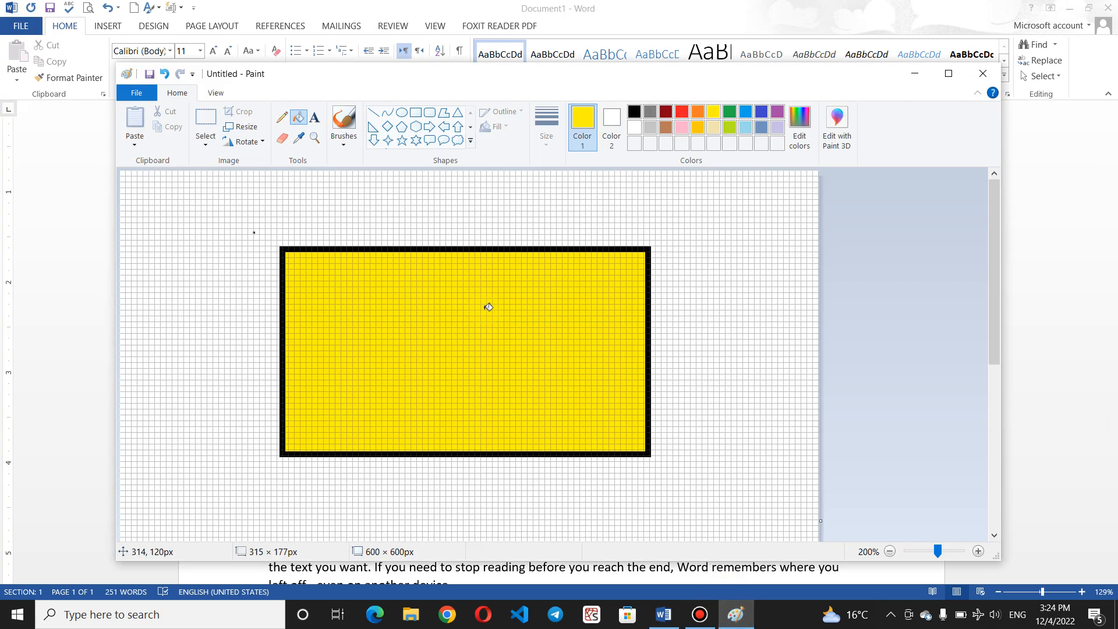
pyautogui.click(138, 93)
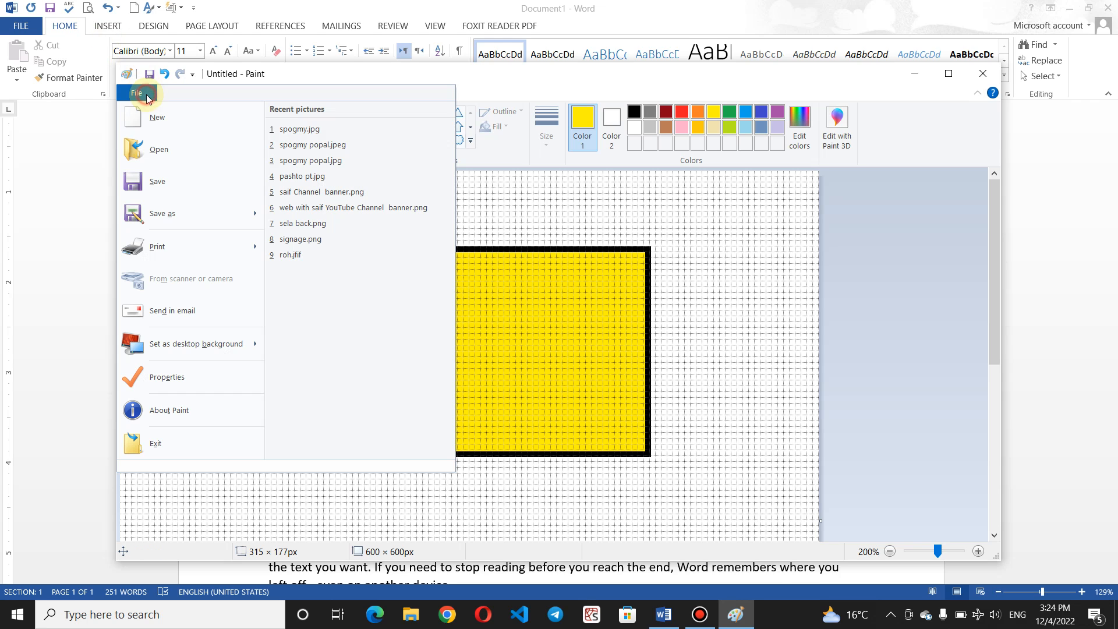
pyautogui.click(157, 247)
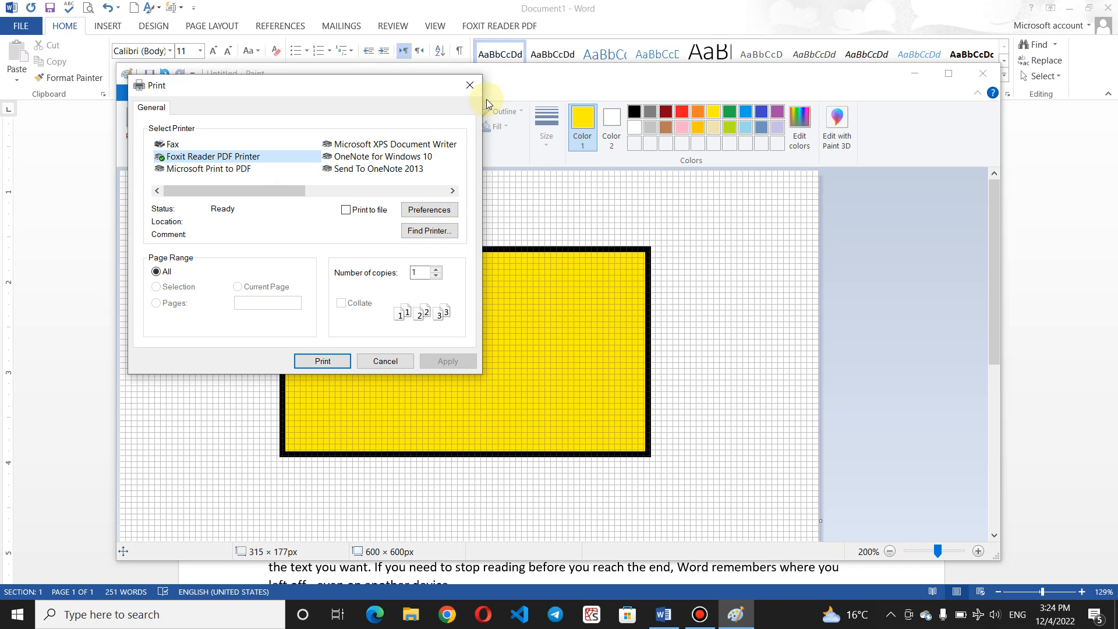
pyautogui.click(469, 92)
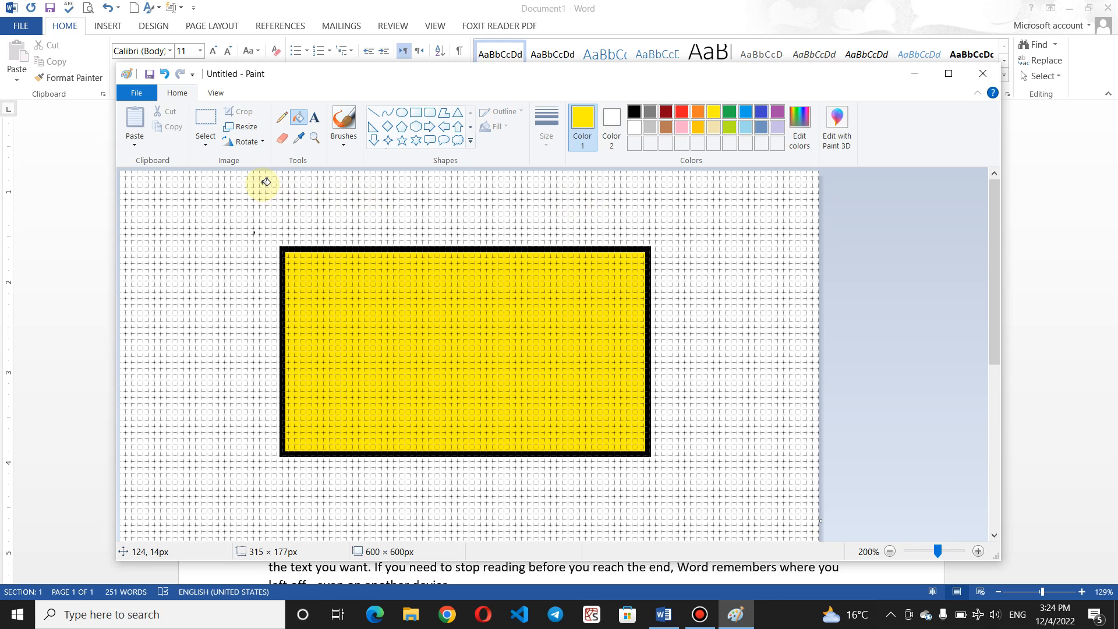
# Step: Draw a small oval and a cloud shape above the rectangle, then close Paint without saving
pyautogui.click(406, 112)
pyautogui.moveTo(356, 191); pyautogui.dragTo(408, 218)
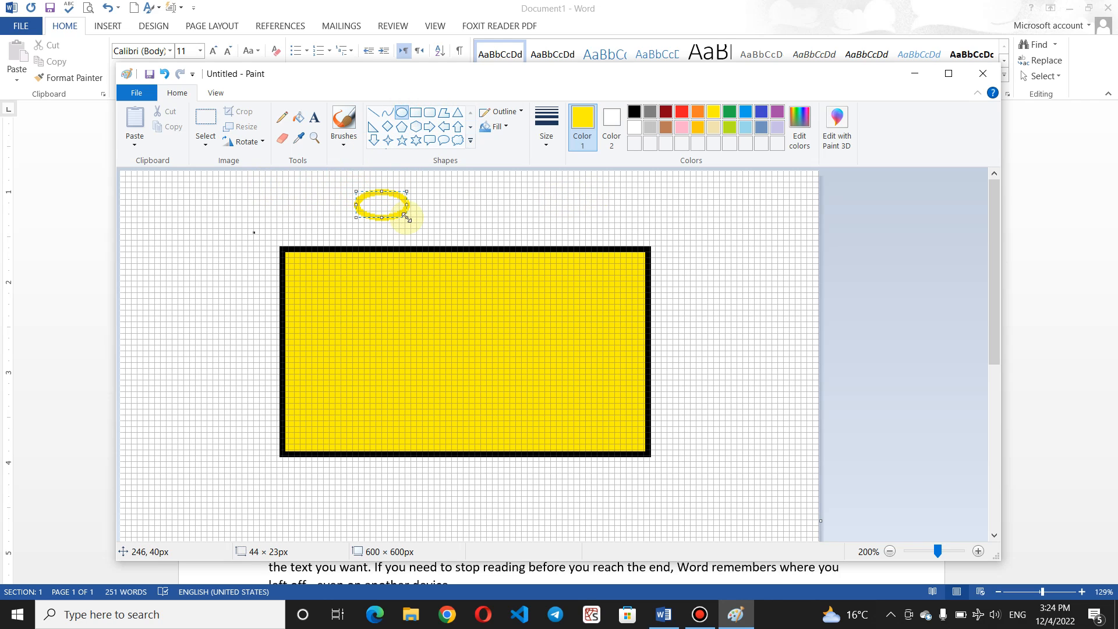
pyautogui.click(457, 142)
pyautogui.moveTo(548, 193); pyautogui.dragTo(770, 313)
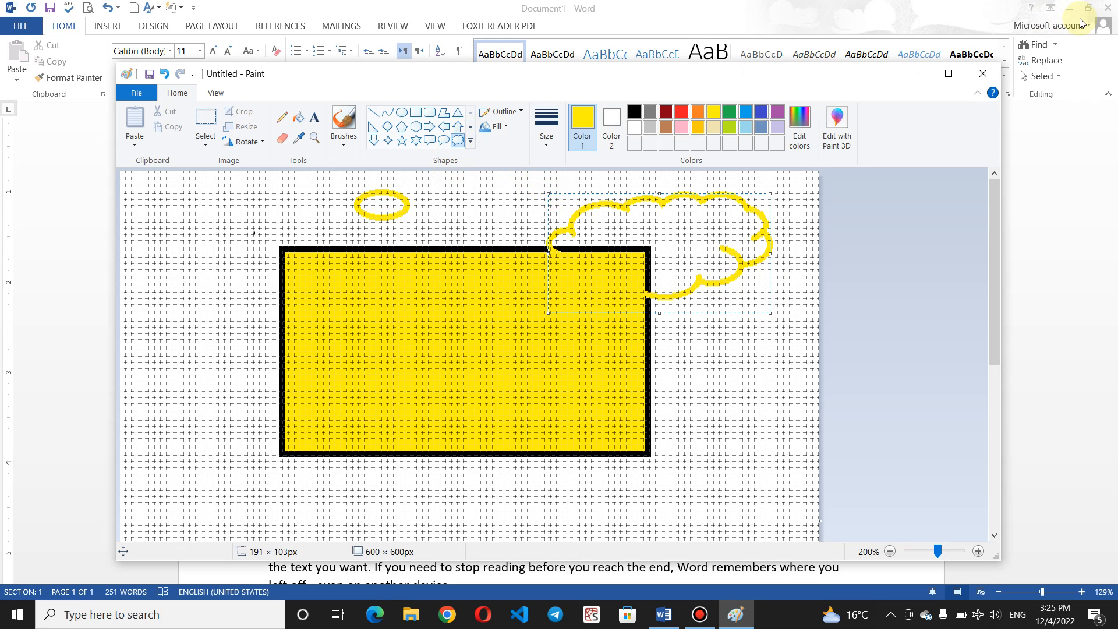
pyautogui.click(983, 74)
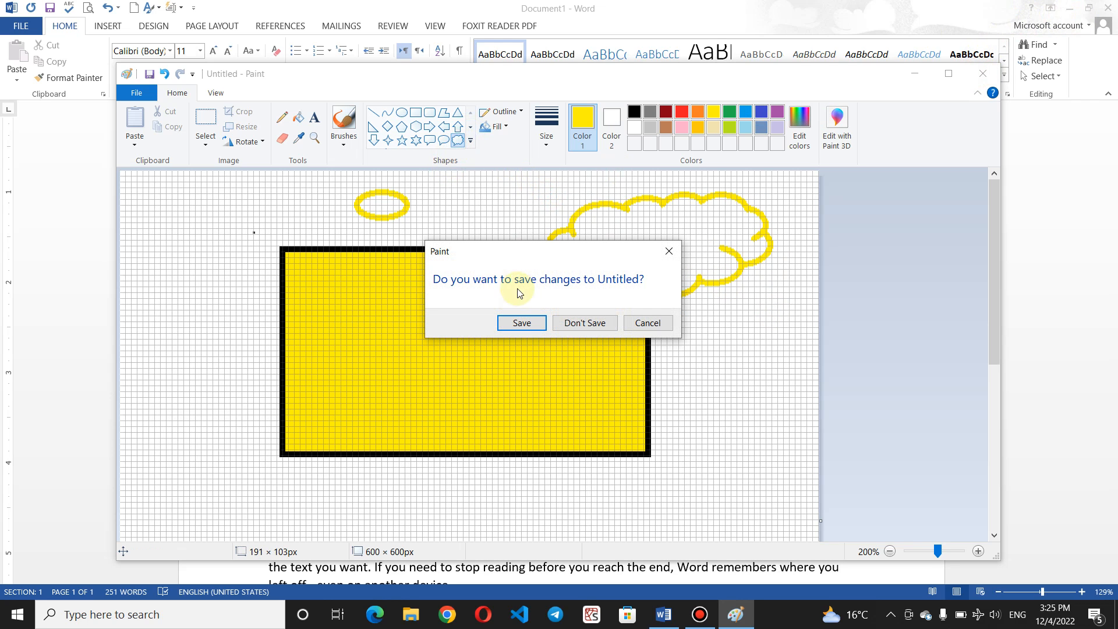
pyautogui.click(571, 323)
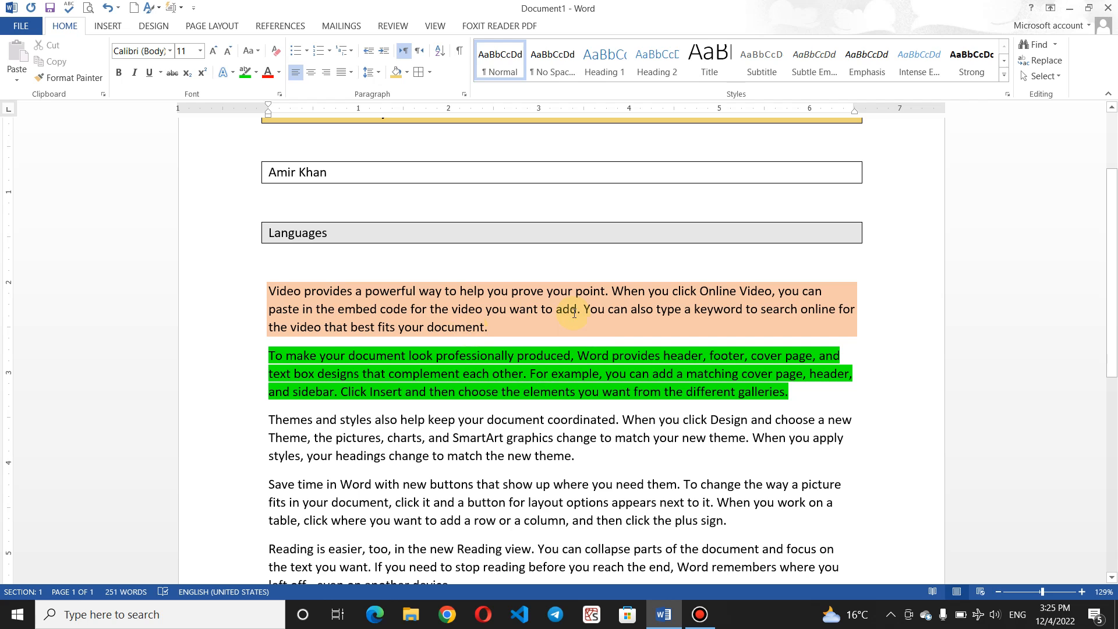
# Step: Shade the 'Video provides a powerful way' paragraph Standard blue through Borders and Shading
pyautogui.click(562, 328)
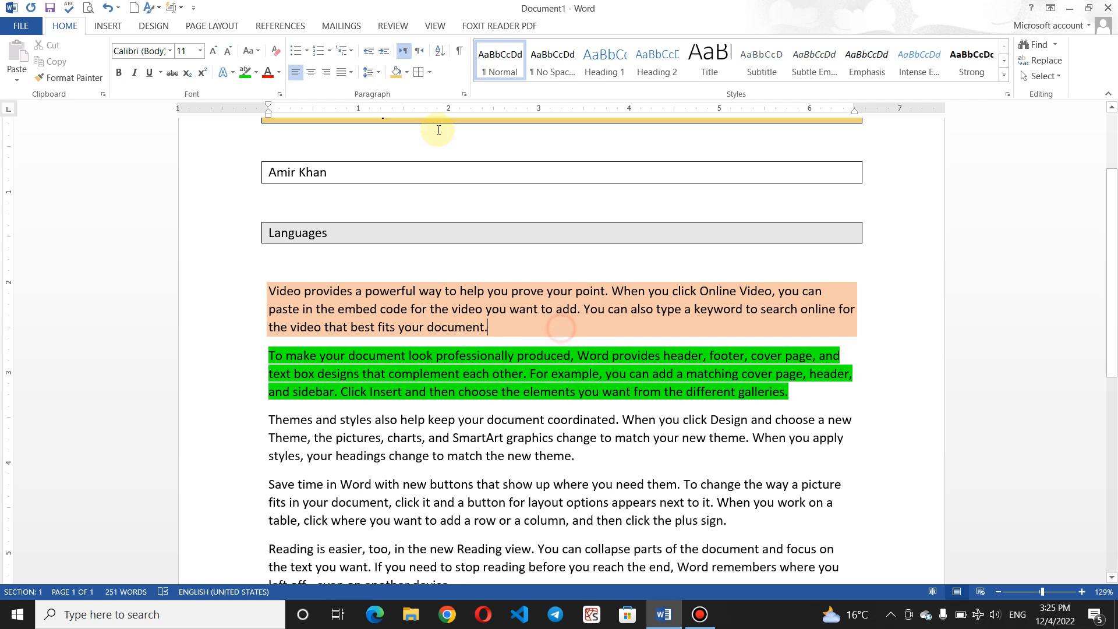
pyautogui.click(429, 72)
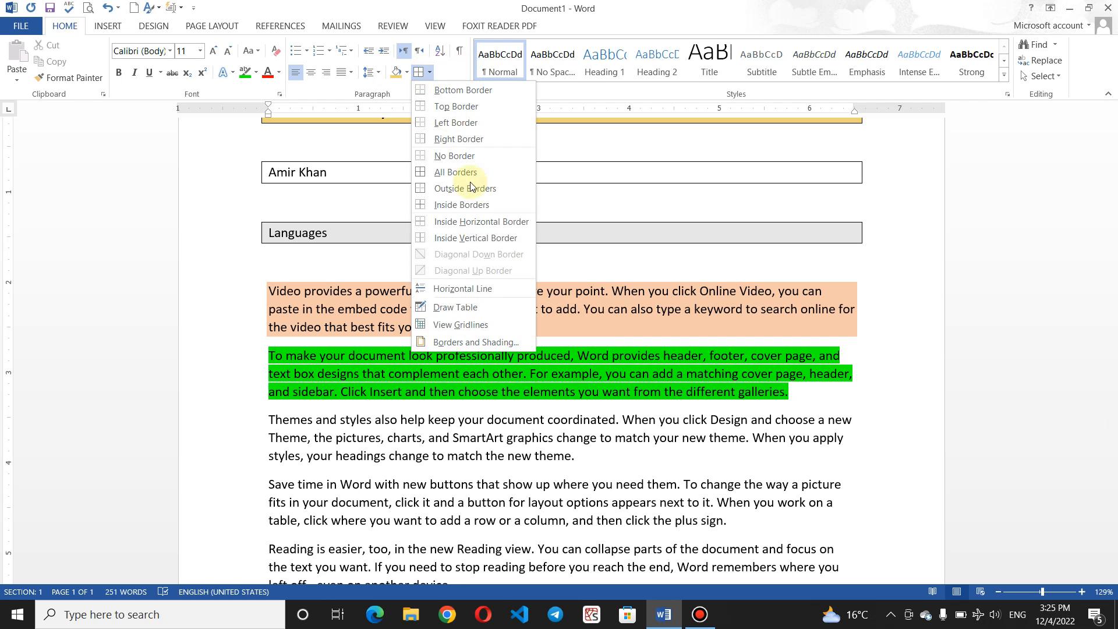
pyautogui.click(509, 338)
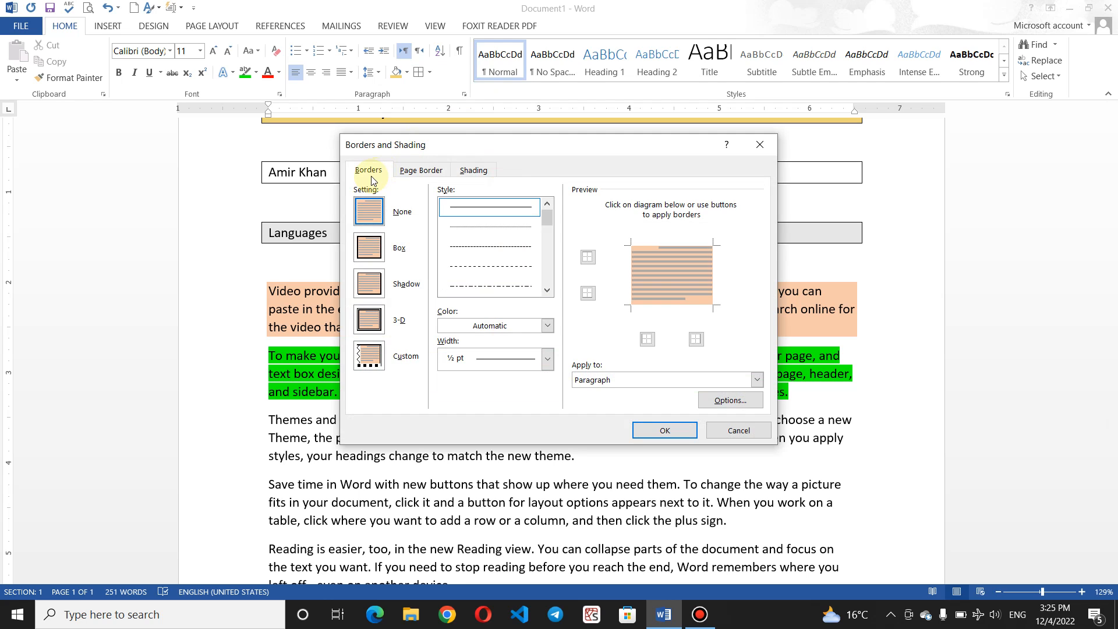
pyautogui.click(412, 170)
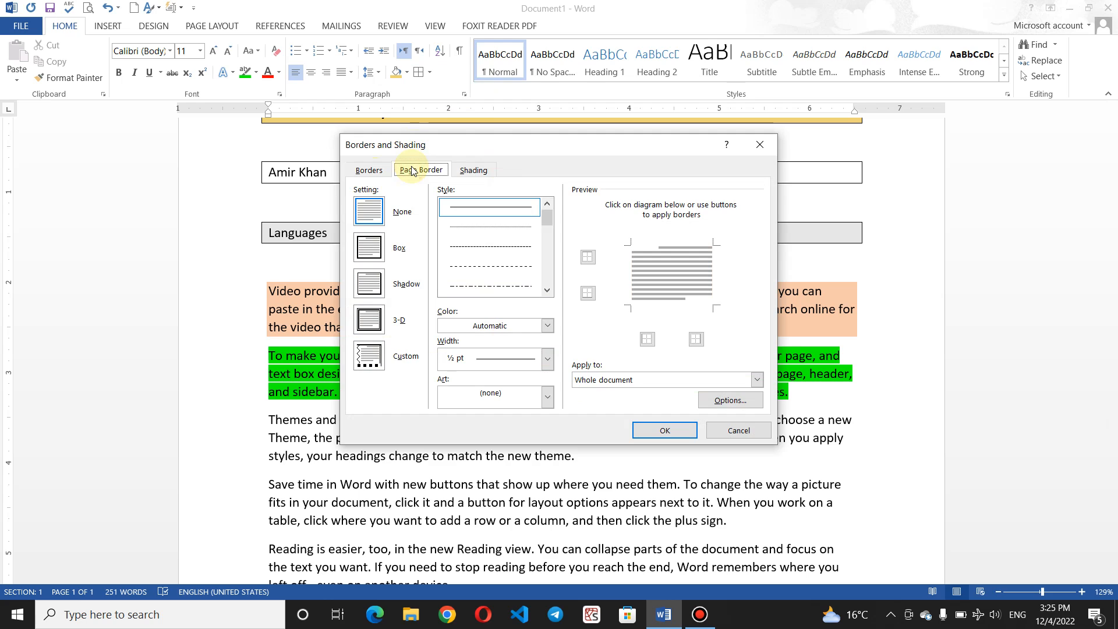
pyautogui.click(469, 170)
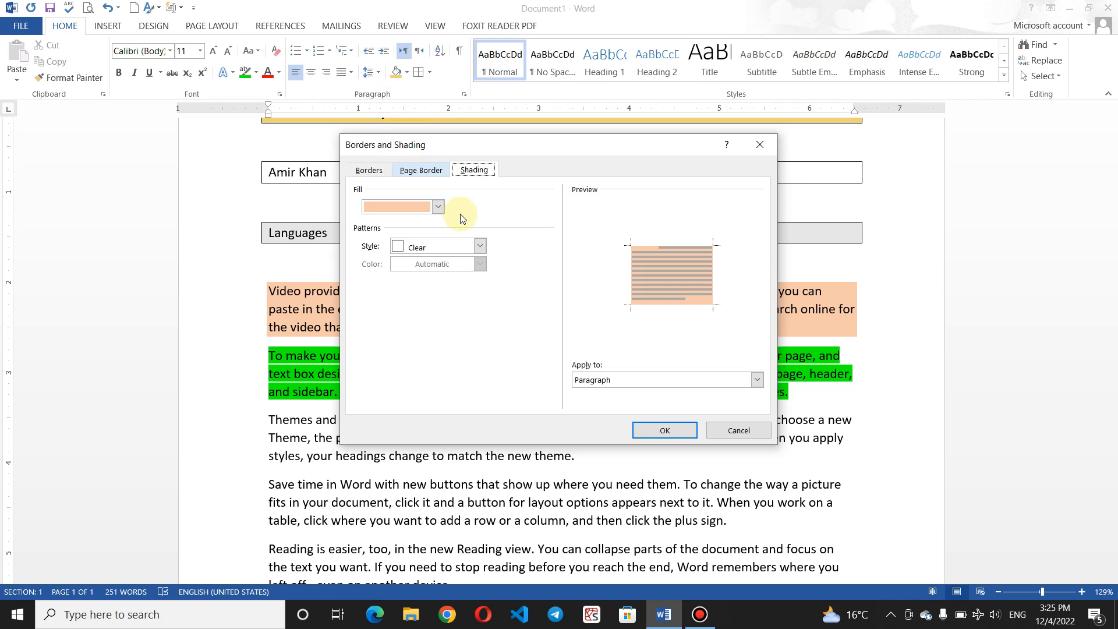
pyautogui.click(441, 210)
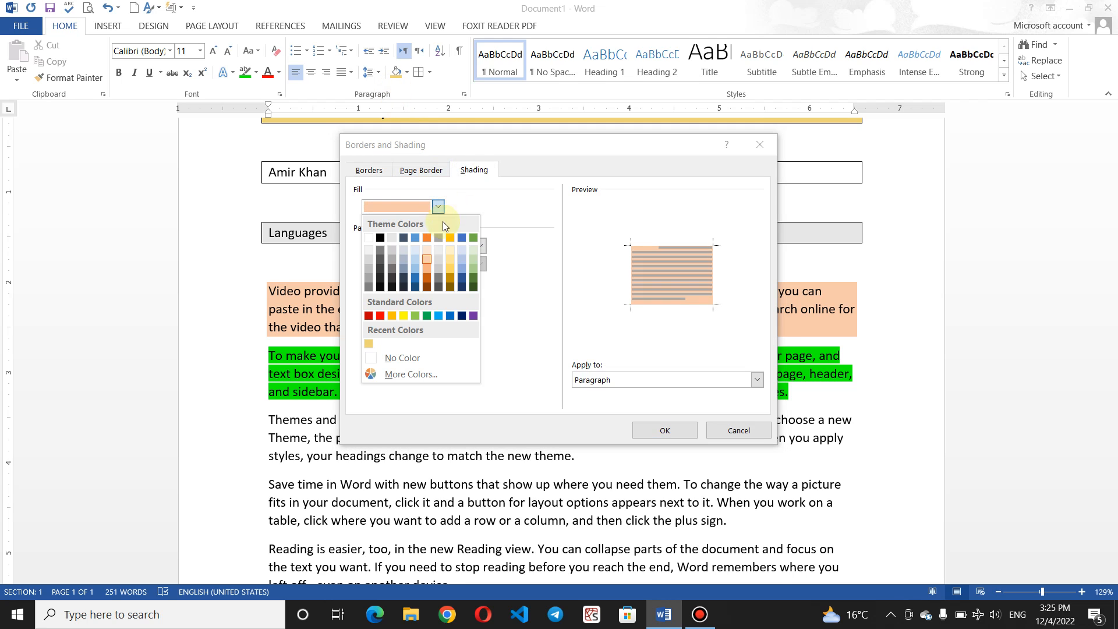
pyautogui.click(439, 316)
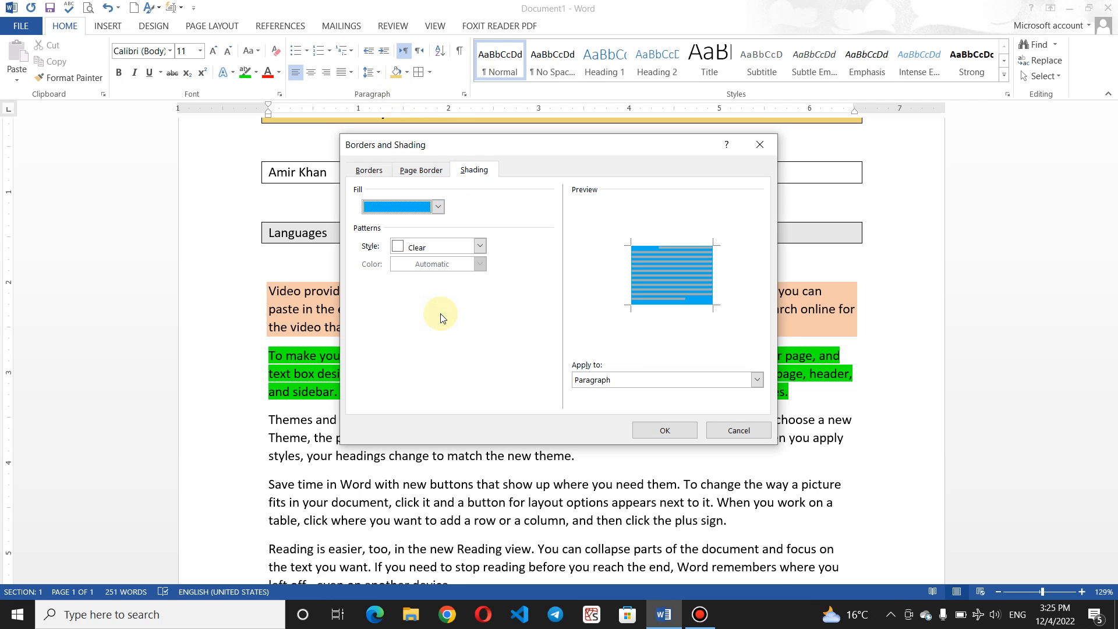
pyautogui.click(677, 432)
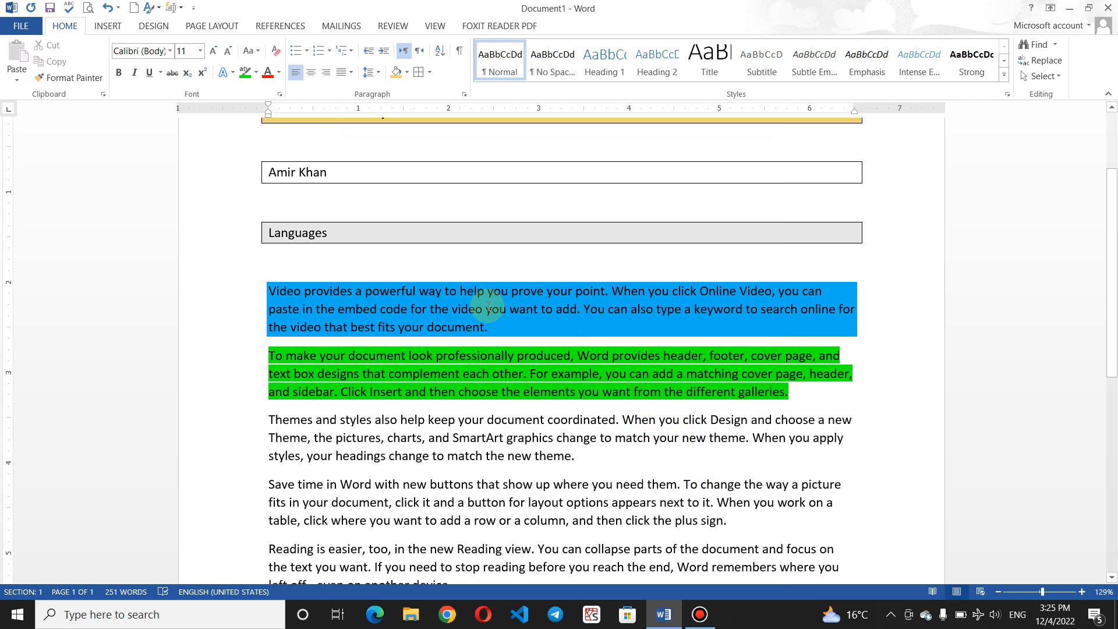
# Step: In Borders and Shading, pick a wavy border line style and set the border colour to red
pyautogui.click(428, 71)
pyautogui.click(473, 344)
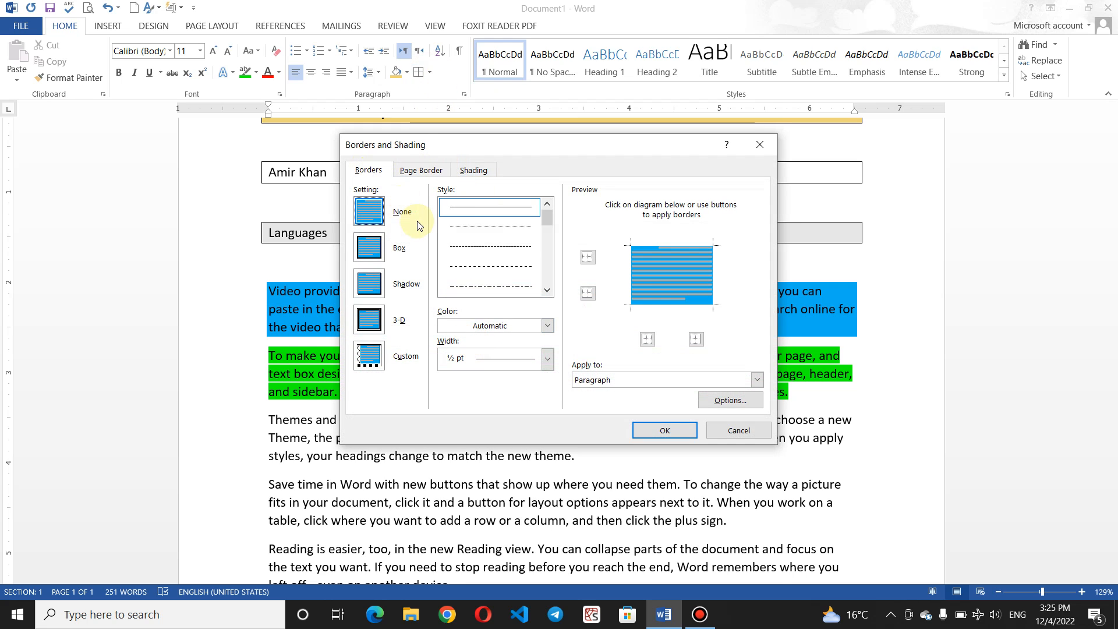
pyautogui.click(487, 247)
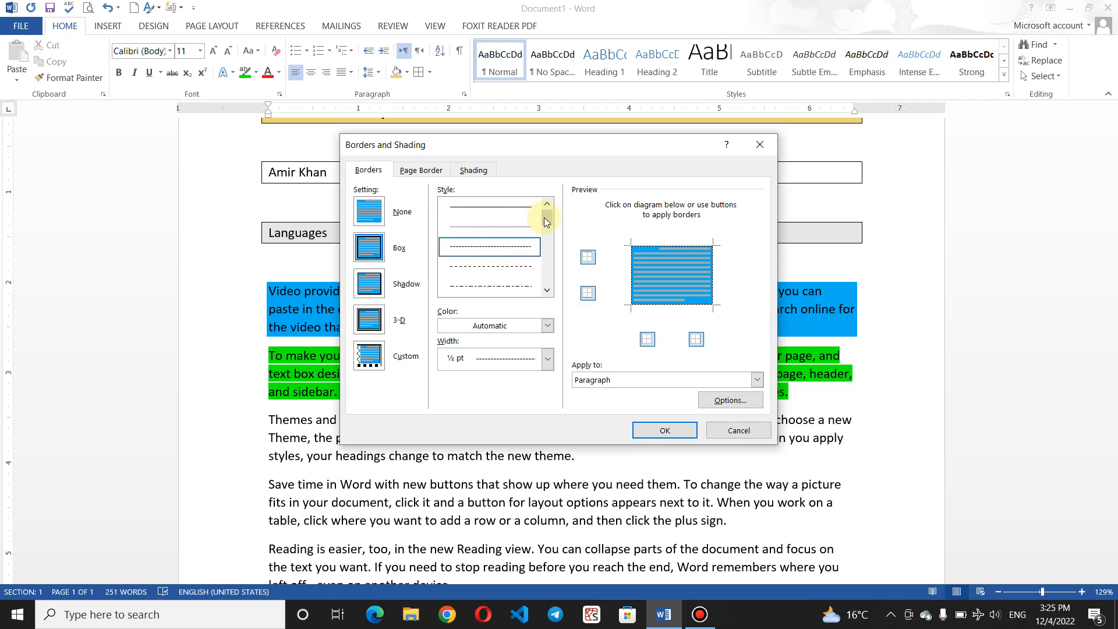
pyautogui.moveTo(546, 220); pyautogui.dragTo(535, 286)
pyautogui.click(487, 207)
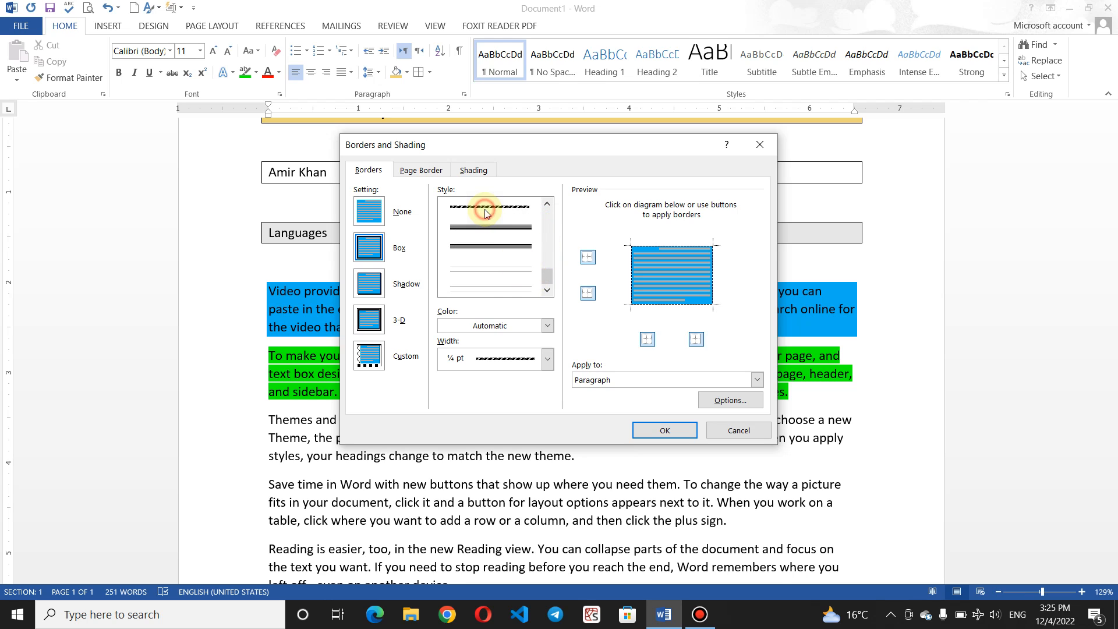
pyautogui.scroll(2, 487, 212)
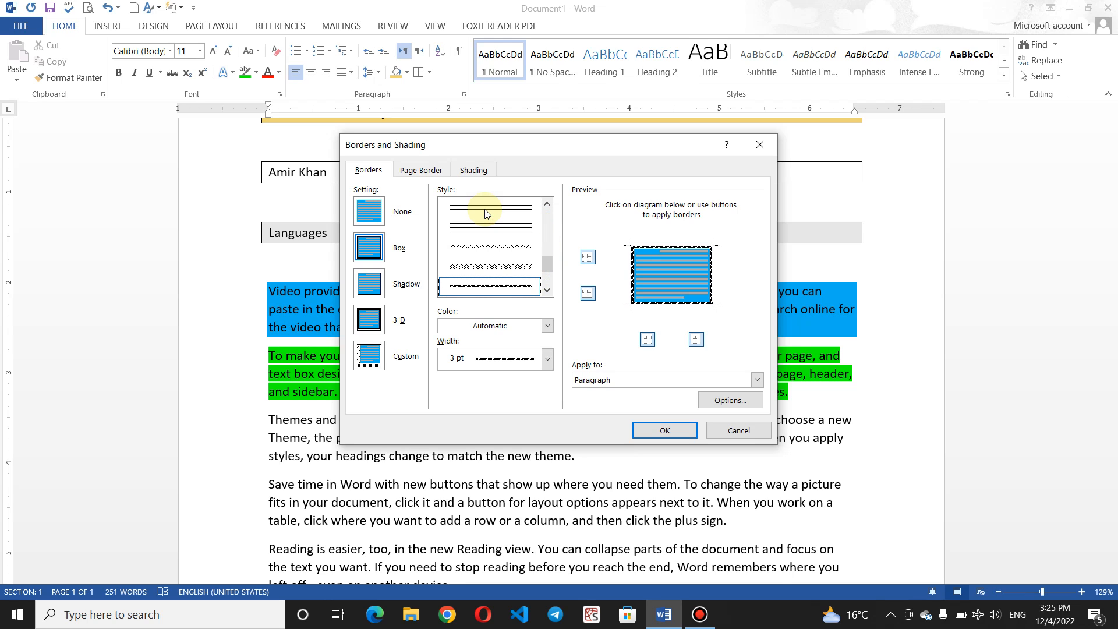
pyautogui.click(488, 255)
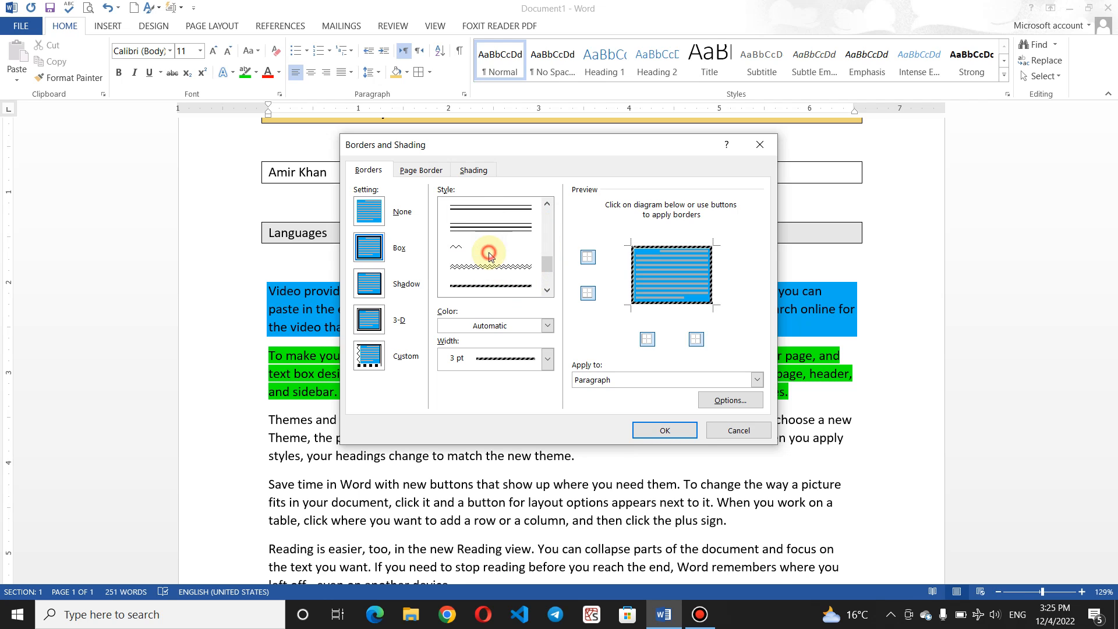
pyautogui.click(548, 326)
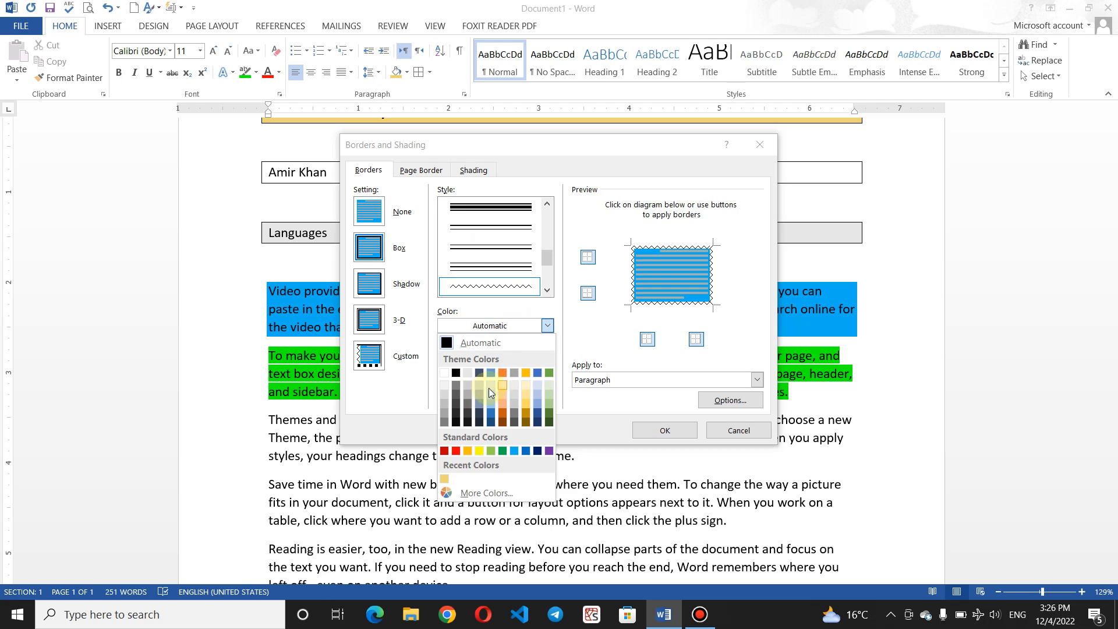
pyautogui.click(458, 451)
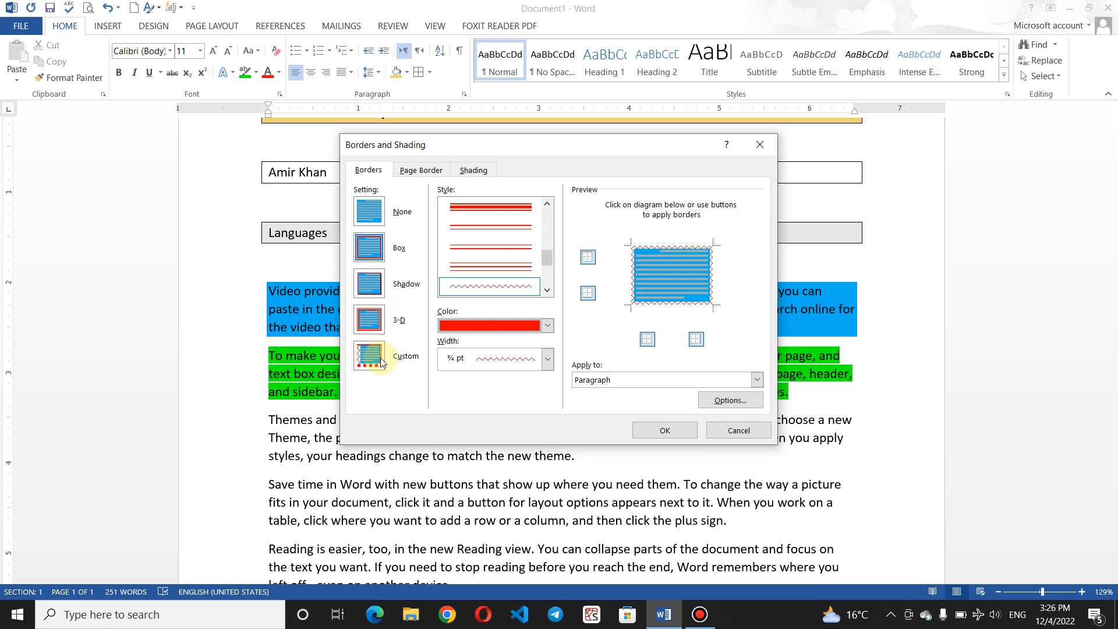
# Step: After trying other styles and widths, settle on the wavy double-line style at ¾ pt
pyautogui.click(548, 359)
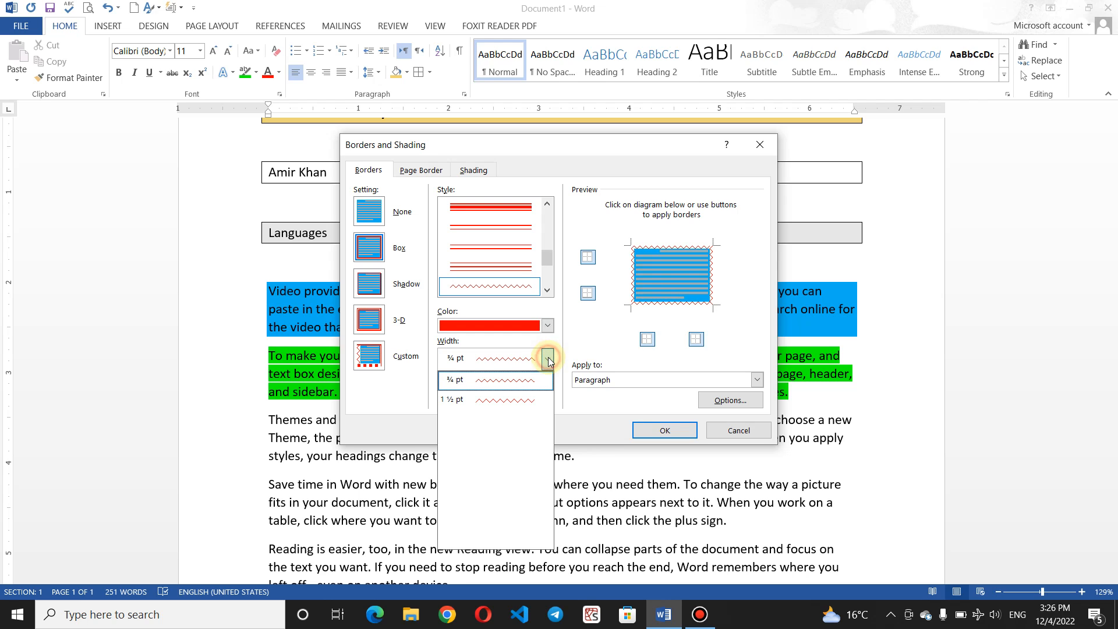
pyautogui.click(523, 402)
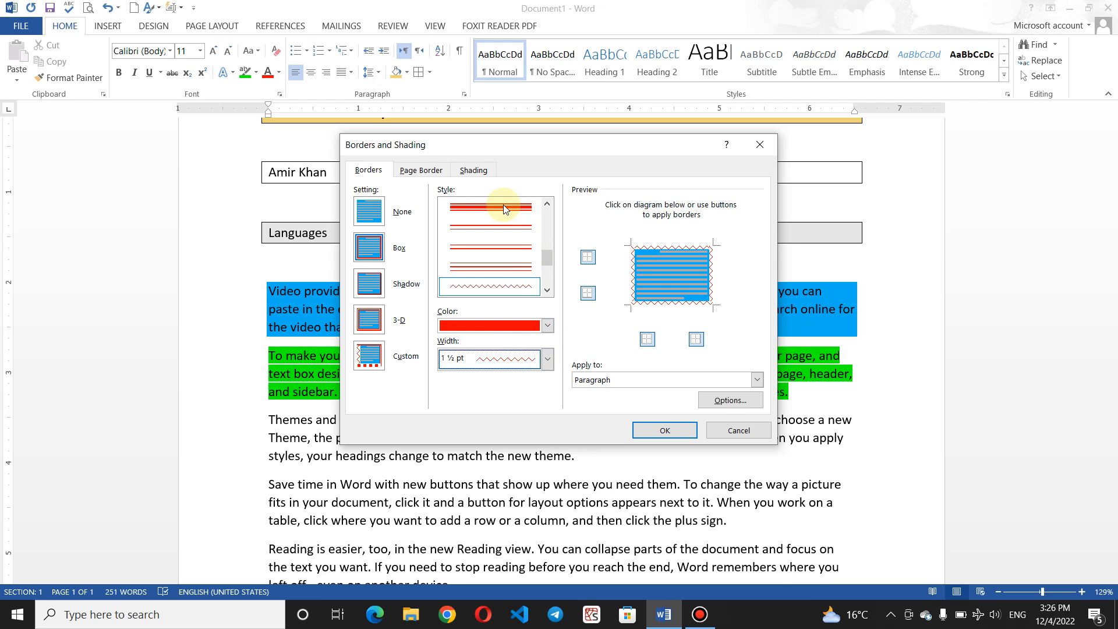
pyautogui.click(504, 208)
pyautogui.click(548, 360)
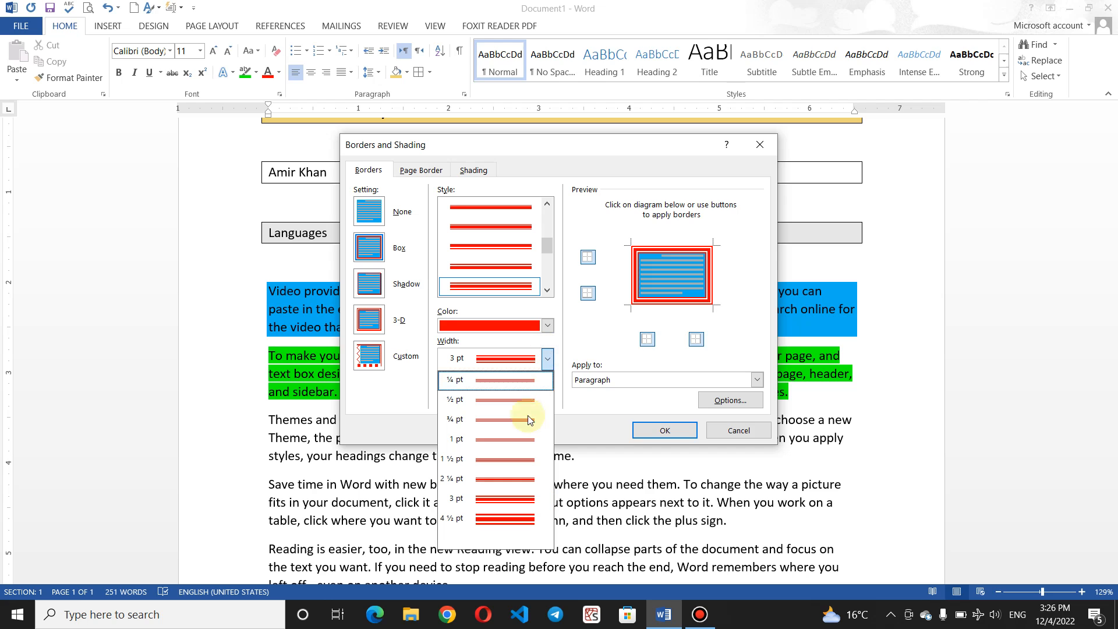
pyautogui.click(513, 518)
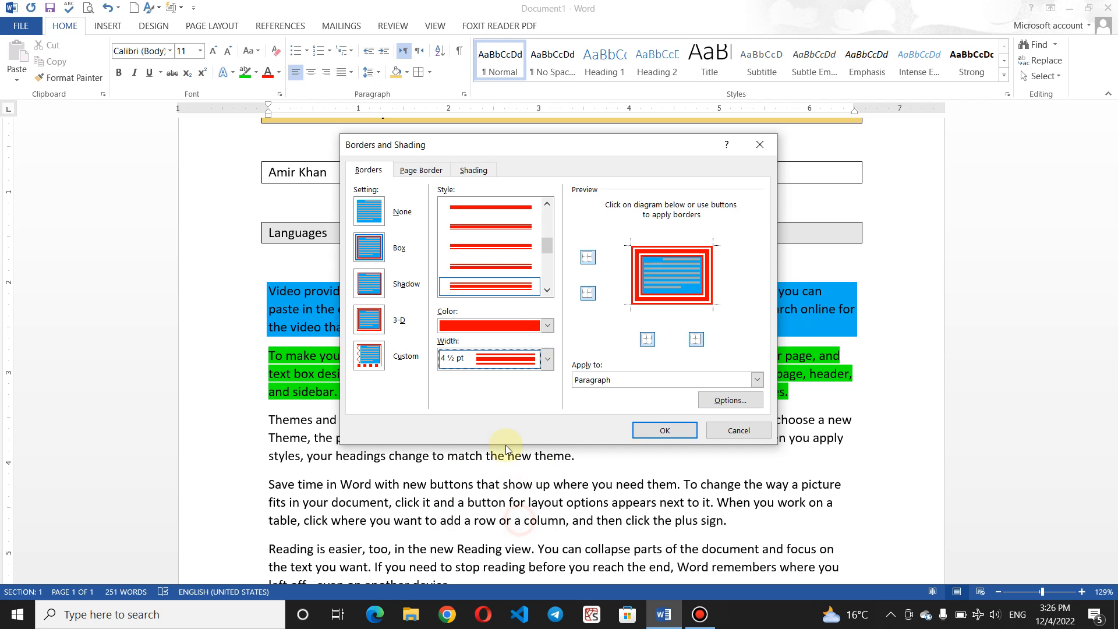
pyautogui.click(538, 361)
pyautogui.click(507, 400)
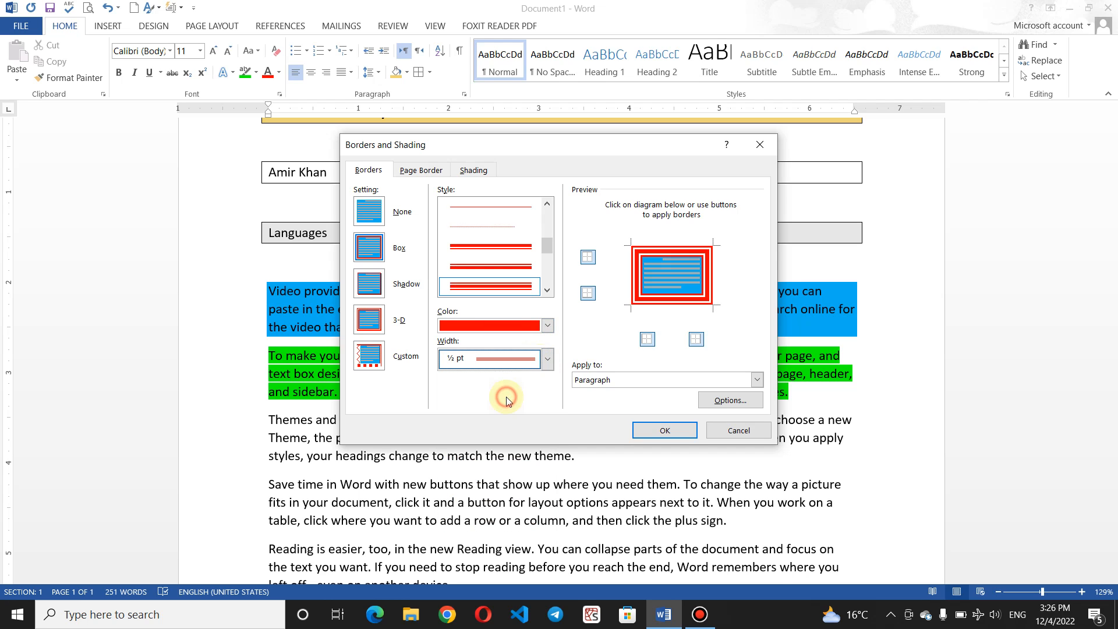
pyautogui.scroll(-2, 546, 274)
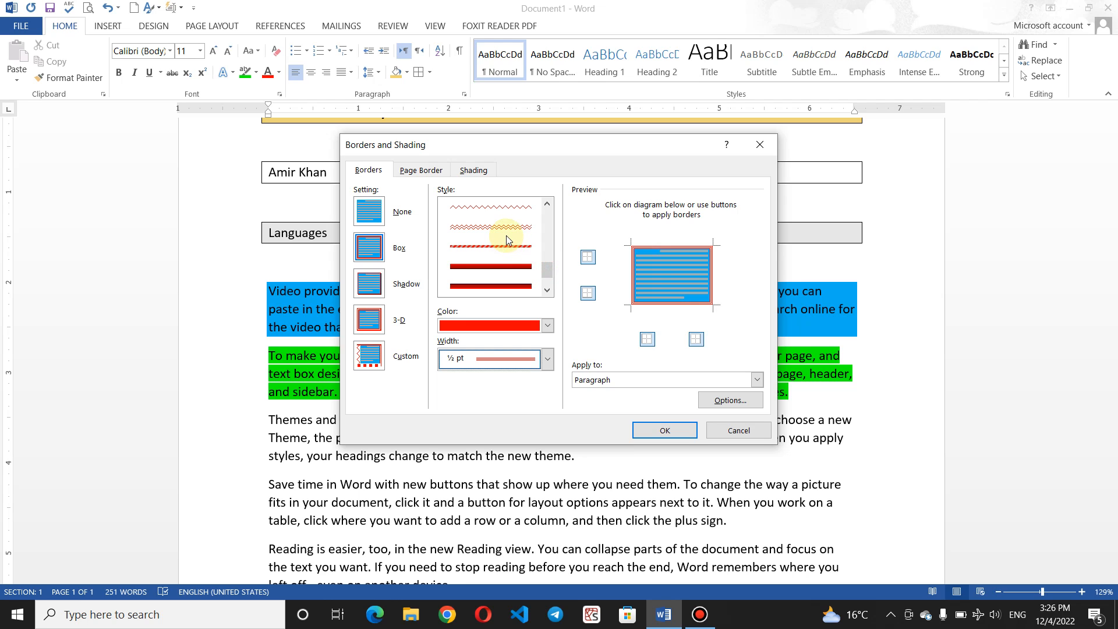
pyautogui.click(511, 230)
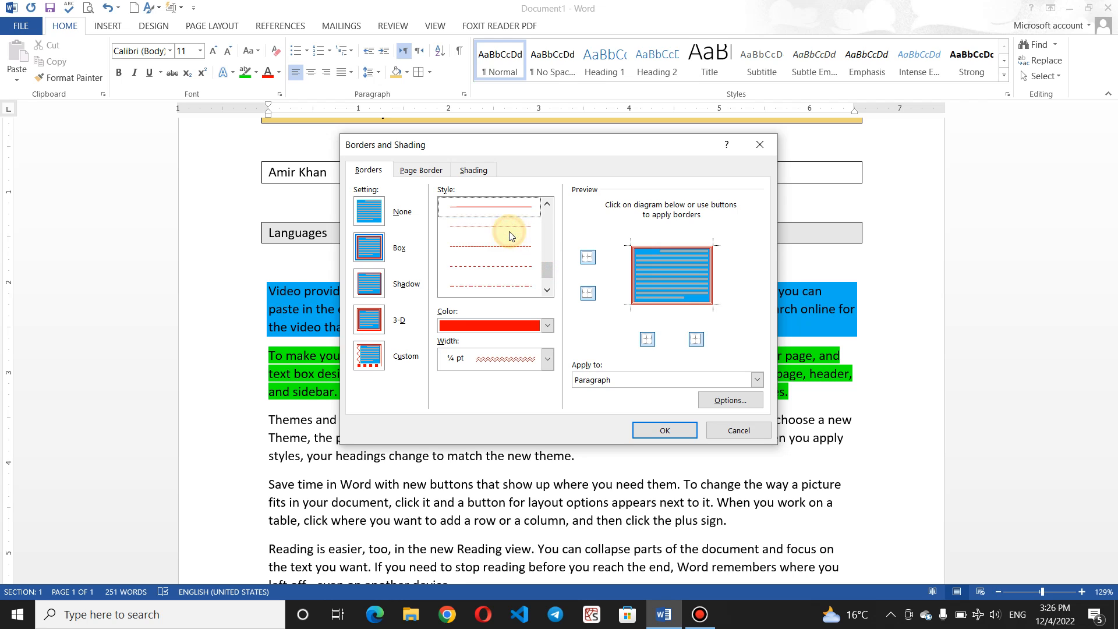
pyautogui.click(550, 361)
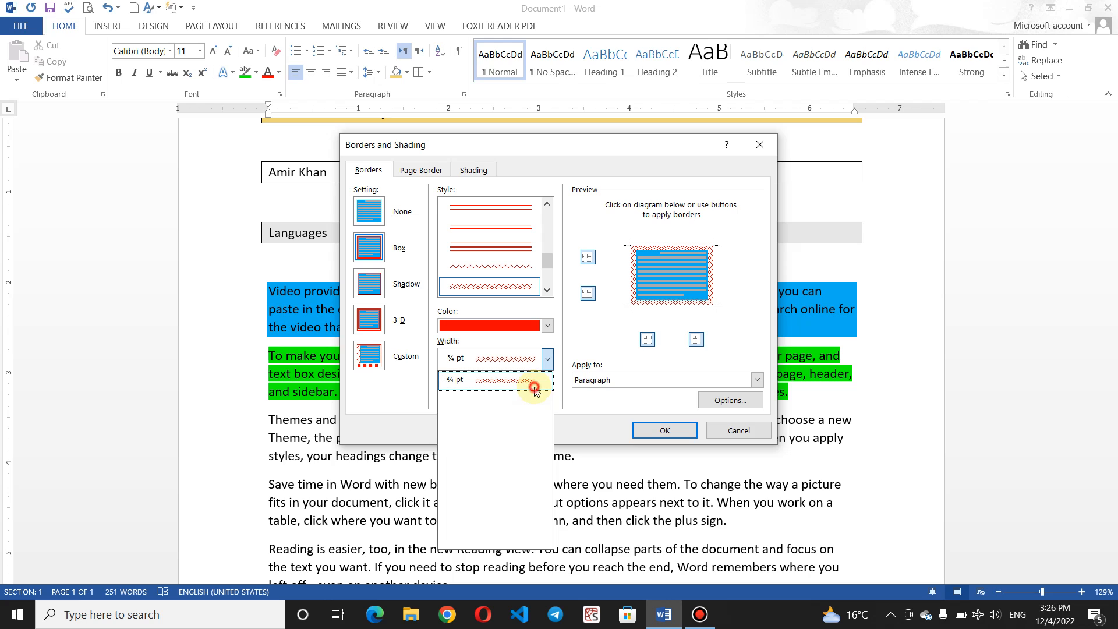
pyautogui.click(532, 381)
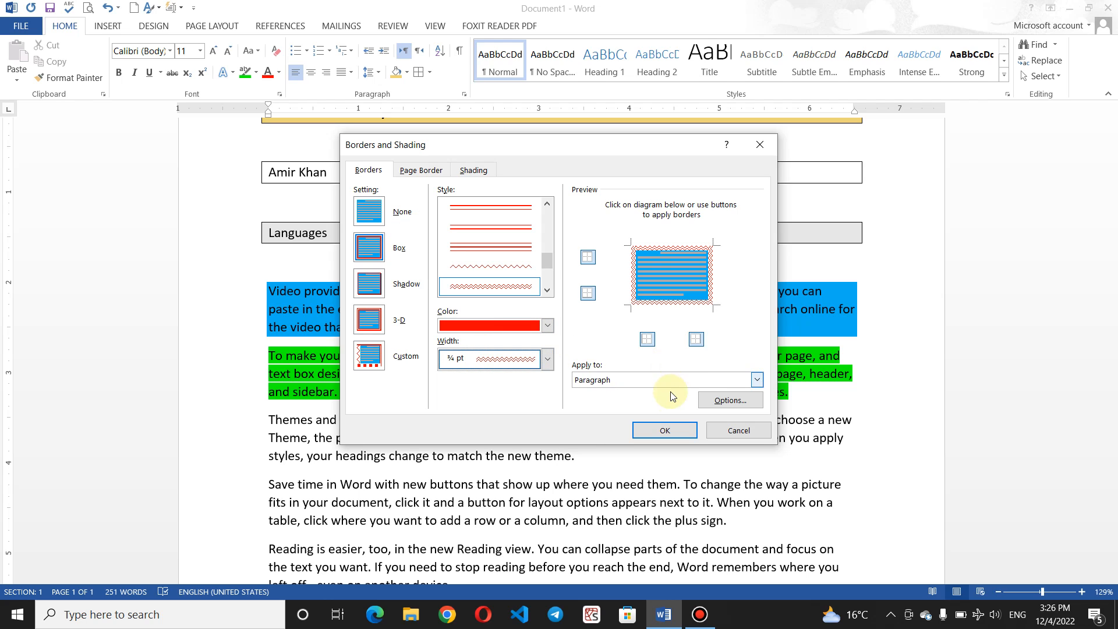
# Step: Apply the red wavy ¾ pt border to the paragraph, leaving spacing options unchanged
pyautogui.click(757, 378)
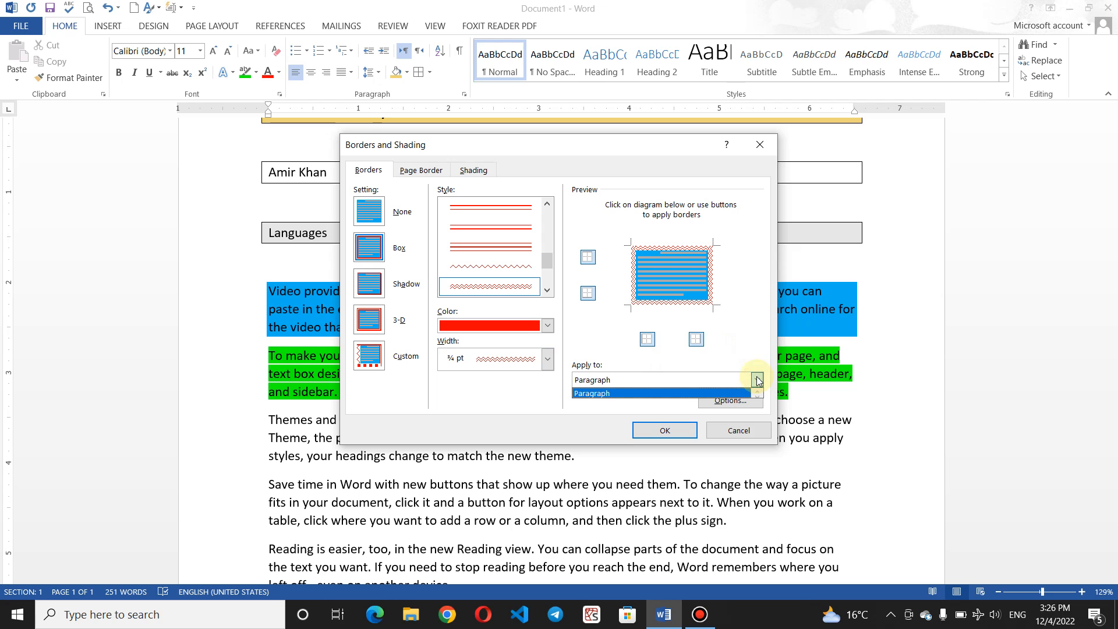
pyautogui.click(669, 389)
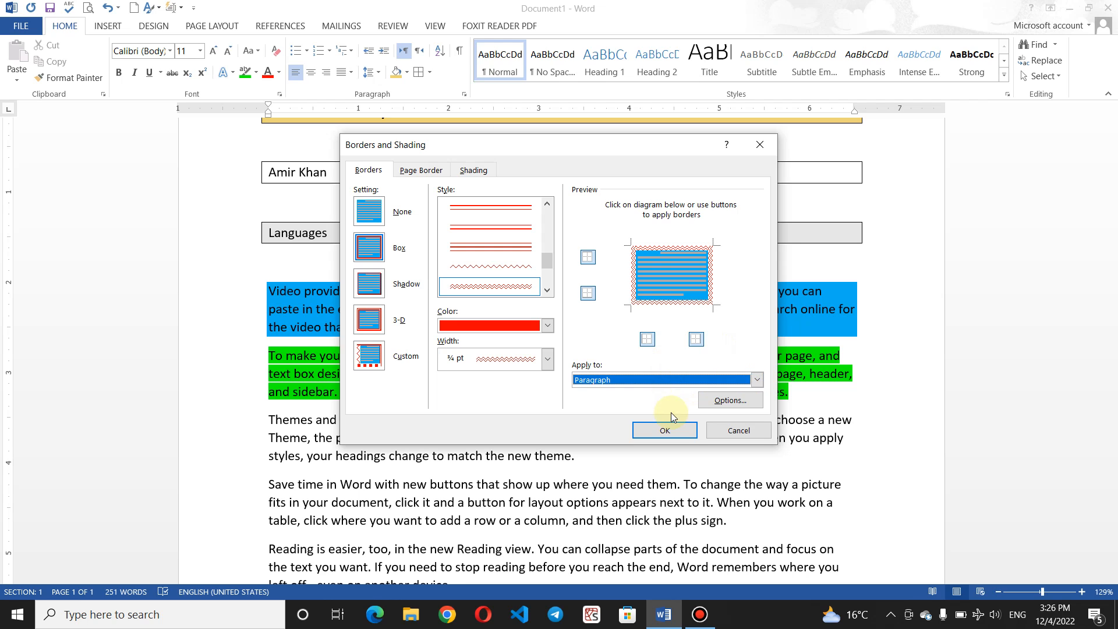
pyautogui.click(733, 400)
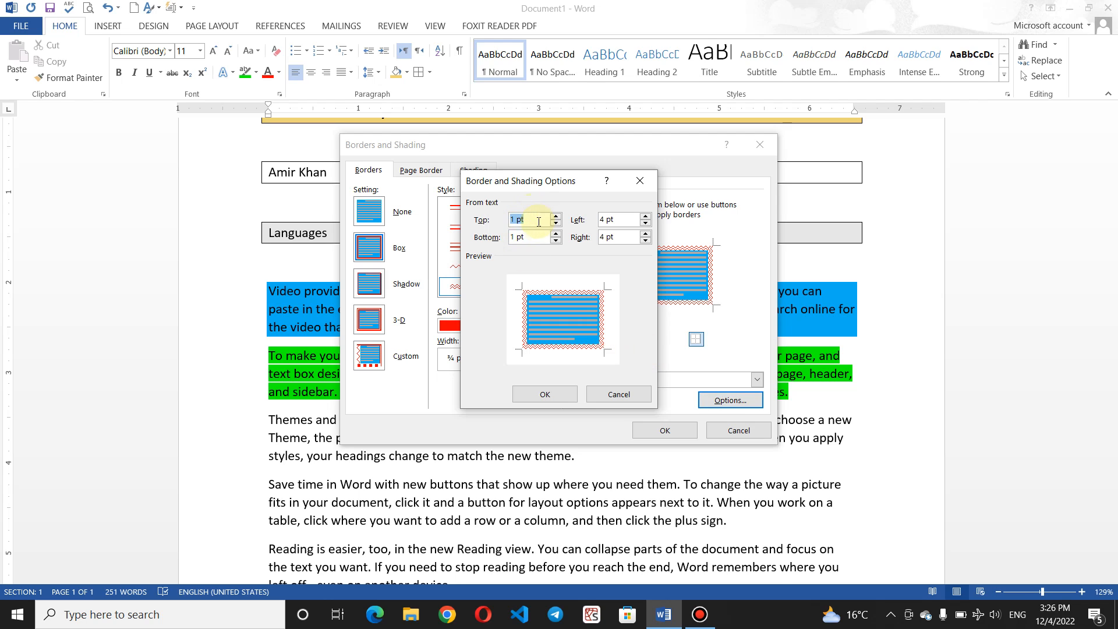
pyautogui.click(640, 181)
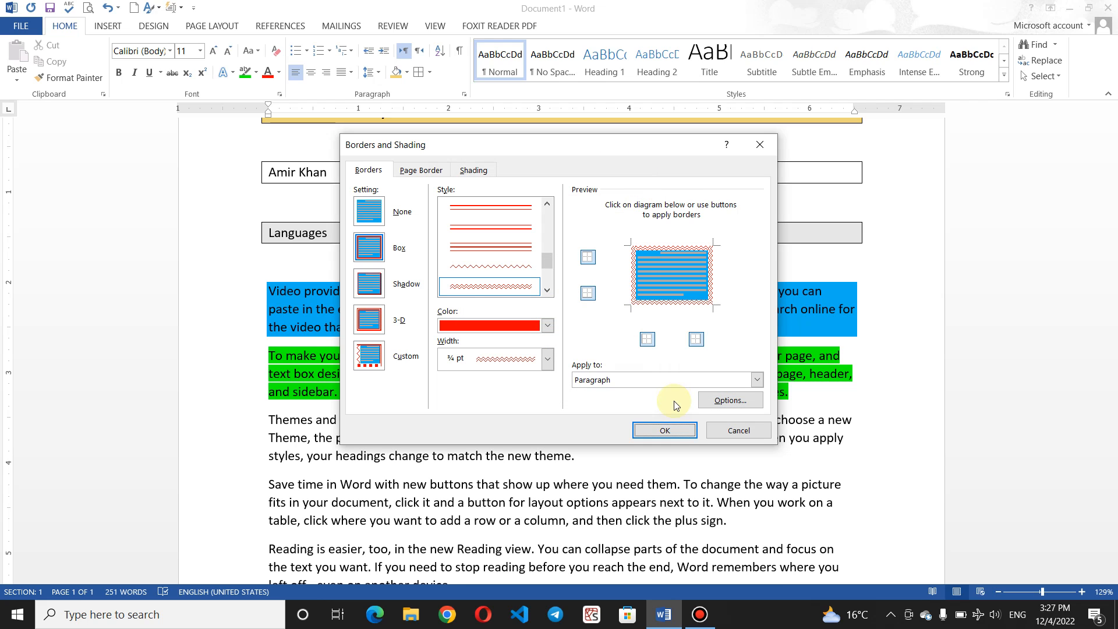
pyautogui.click(668, 430)
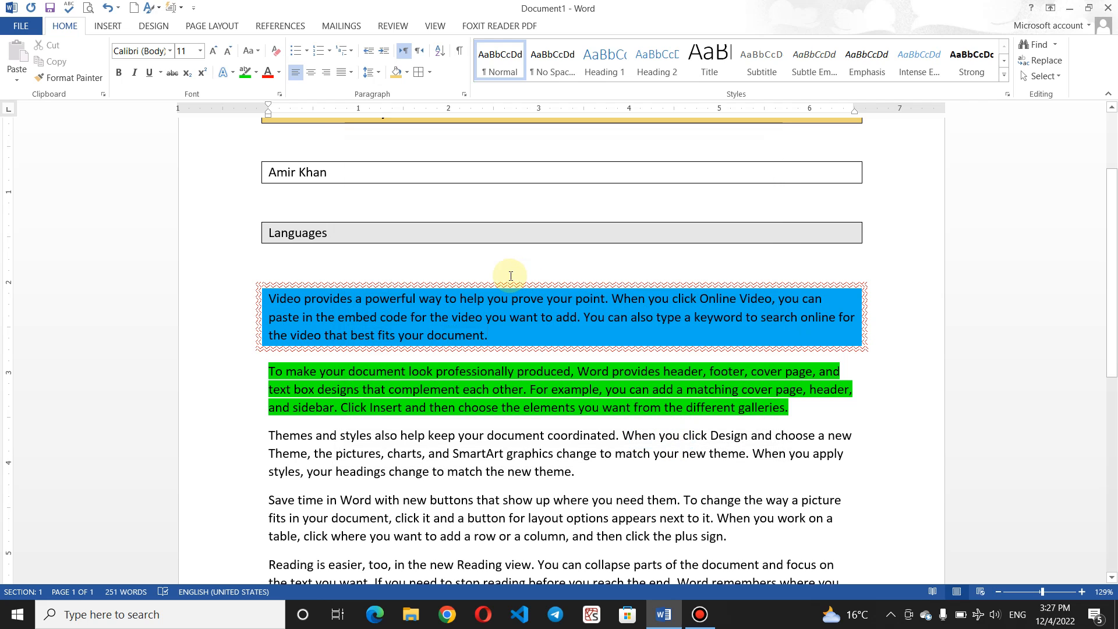
# Step: Zoom from 129% to about 209% on the blue paragraph's red zigzag border
pyautogui.click(502, 291)
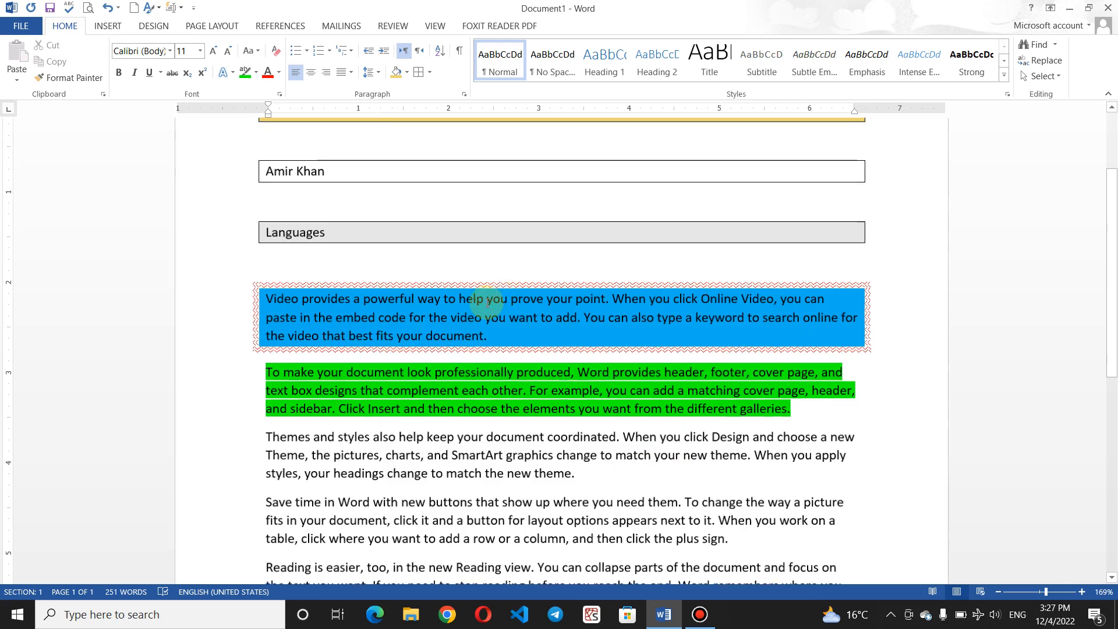
pyautogui.scroll(4, 513, 303)
pyautogui.scroll(9, 579, 340)
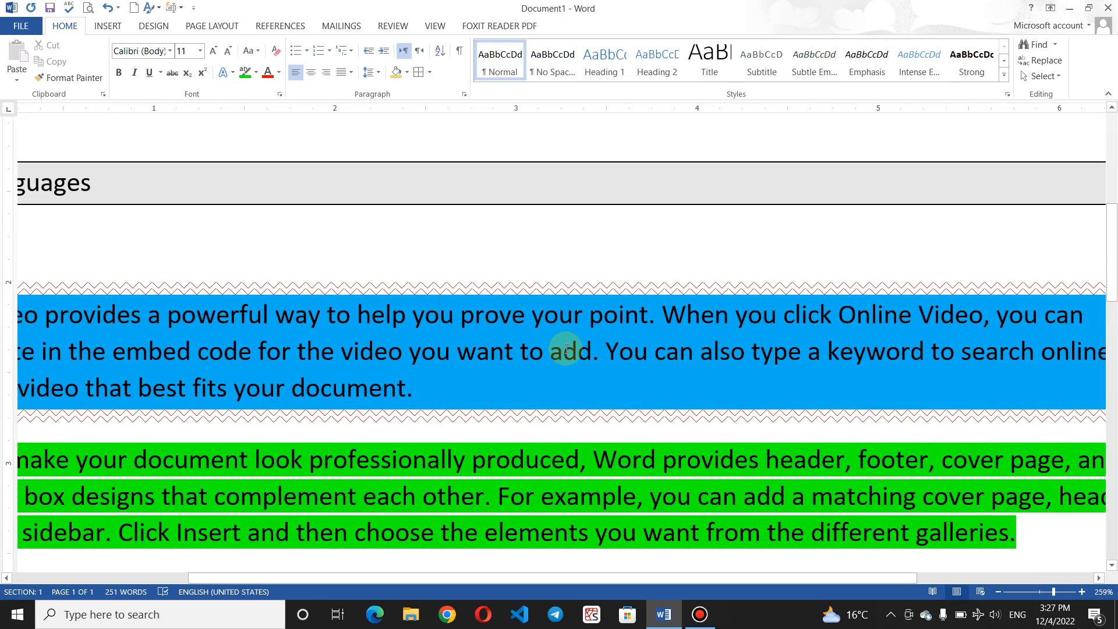
pyautogui.scroll(-3, 566, 349)
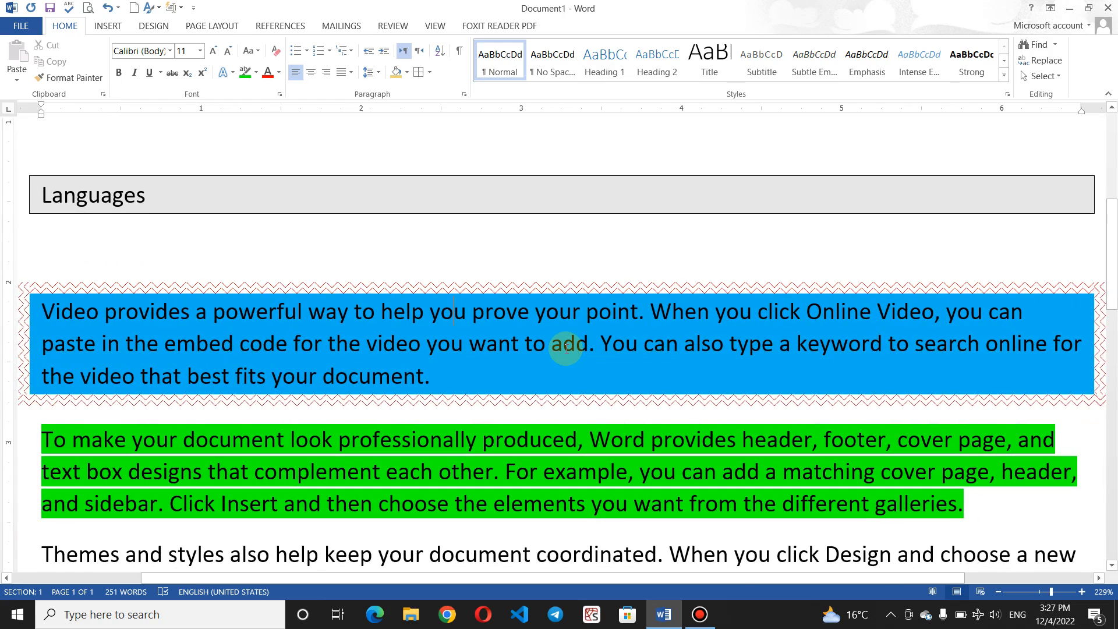
pyautogui.scroll(-2, 566, 349)
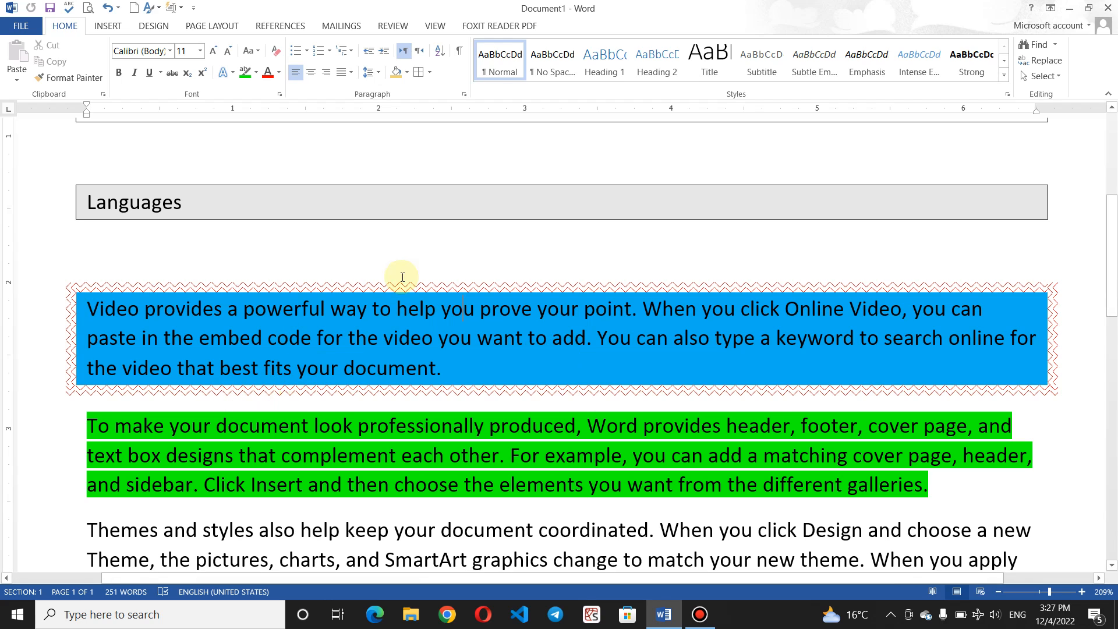
# Step: Choose the Box setting on the Page Border tab of Borders and Shading
pyautogui.click(432, 71)
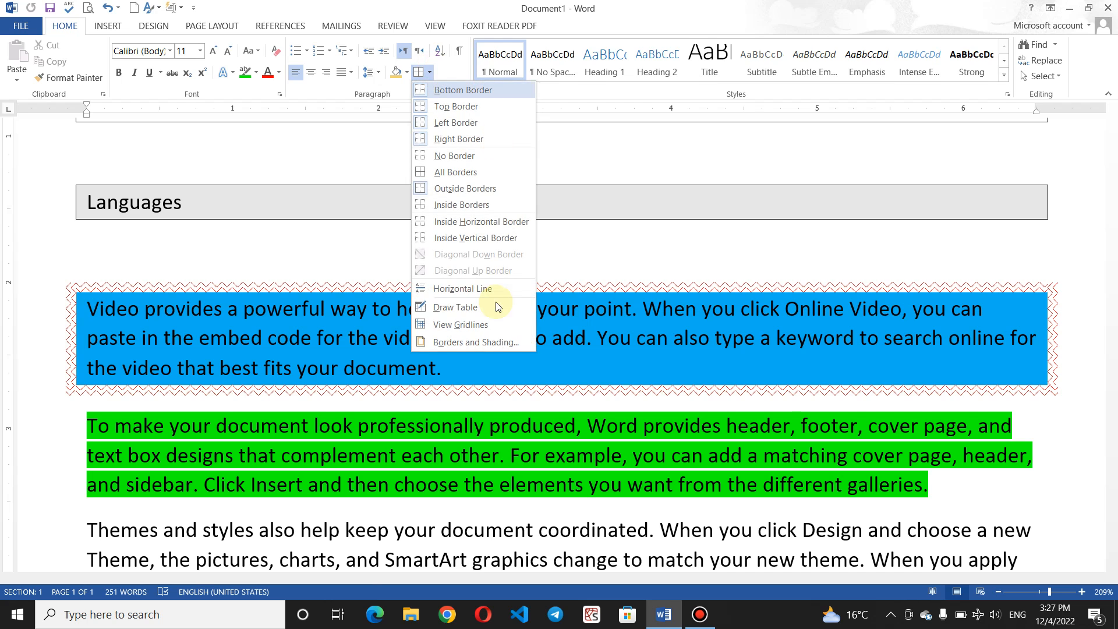
pyautogui.click(482, 340)
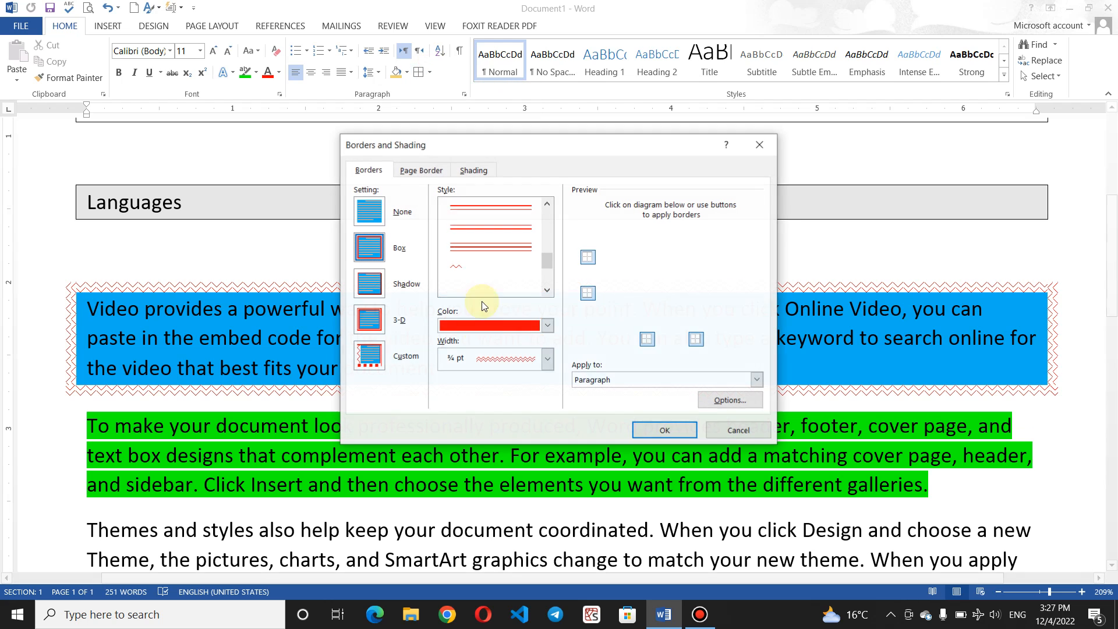
pyautogui.click(422, 170)
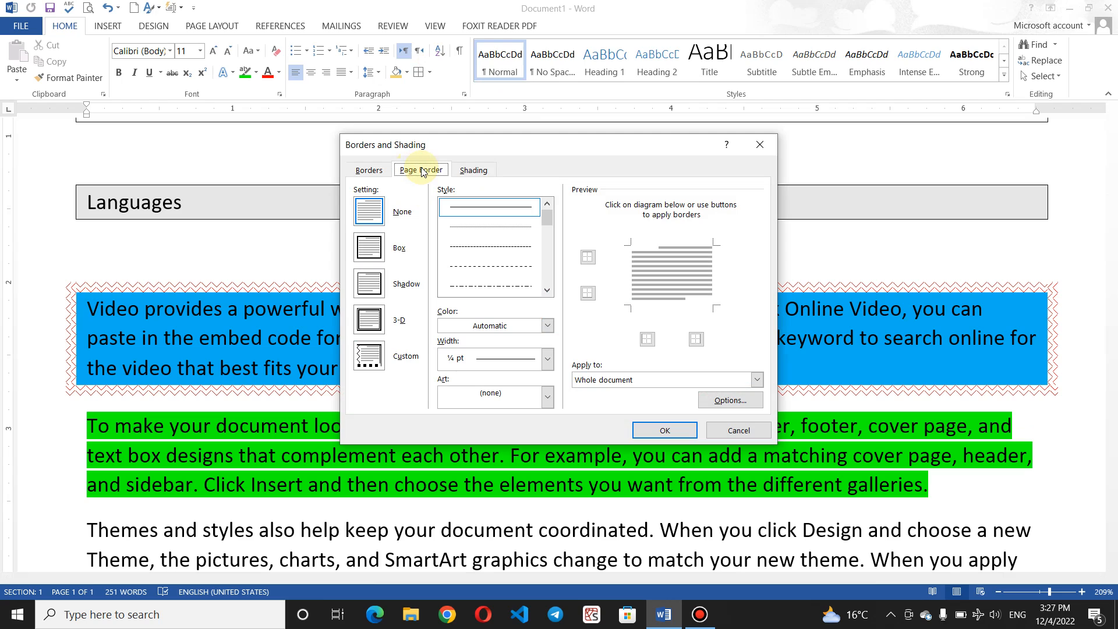
pyautogui.click(368, 255)
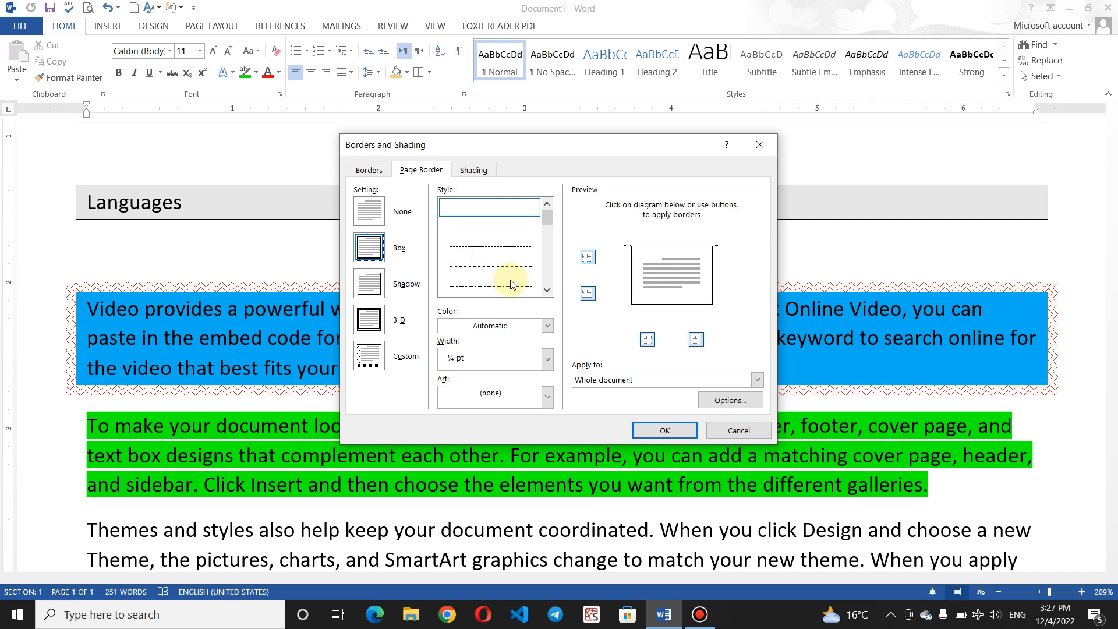
# Step: Toggle the page border edges back to all four sides and pick a dashed ½ pt line
pyautogui.click(589, 256)
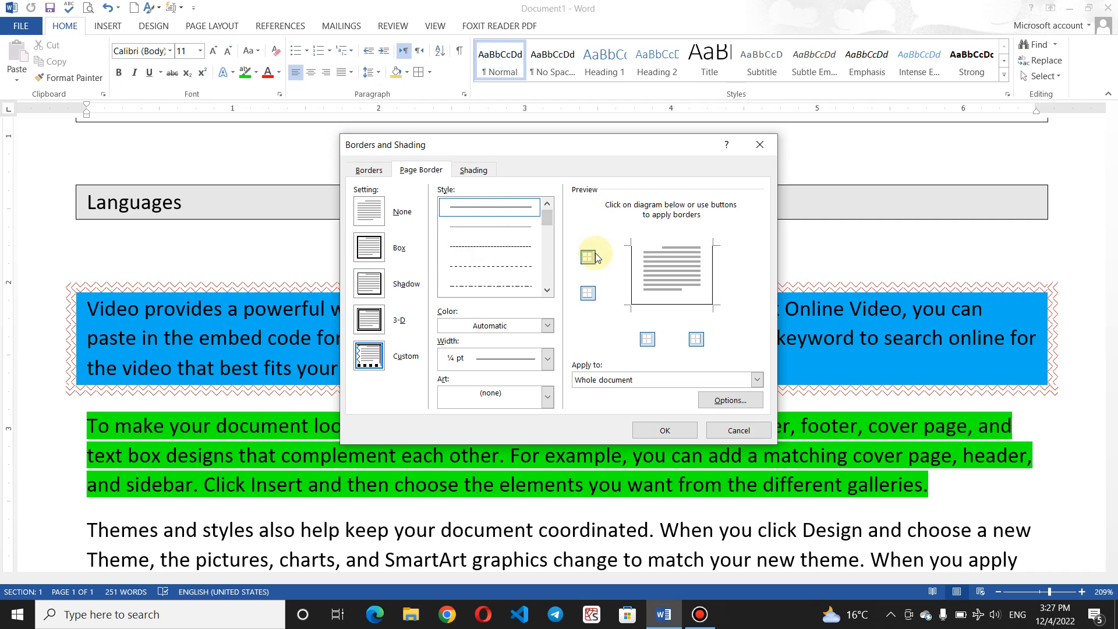
pyautogui.click(588, 294)
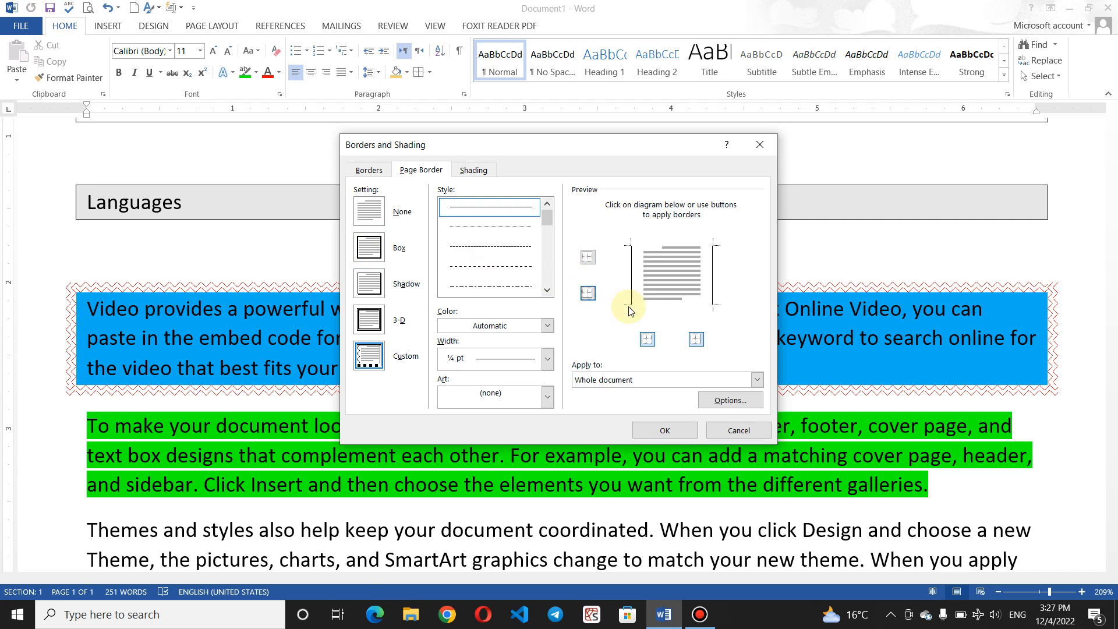
pyautogui.click(703, 345)
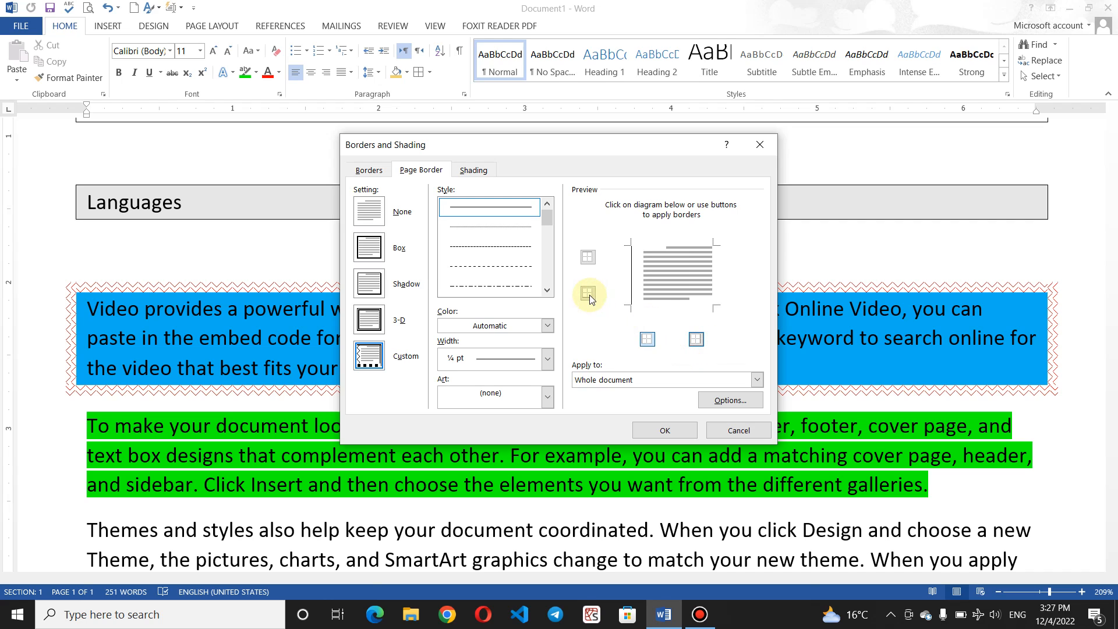
pyautogui.click(586, 260)
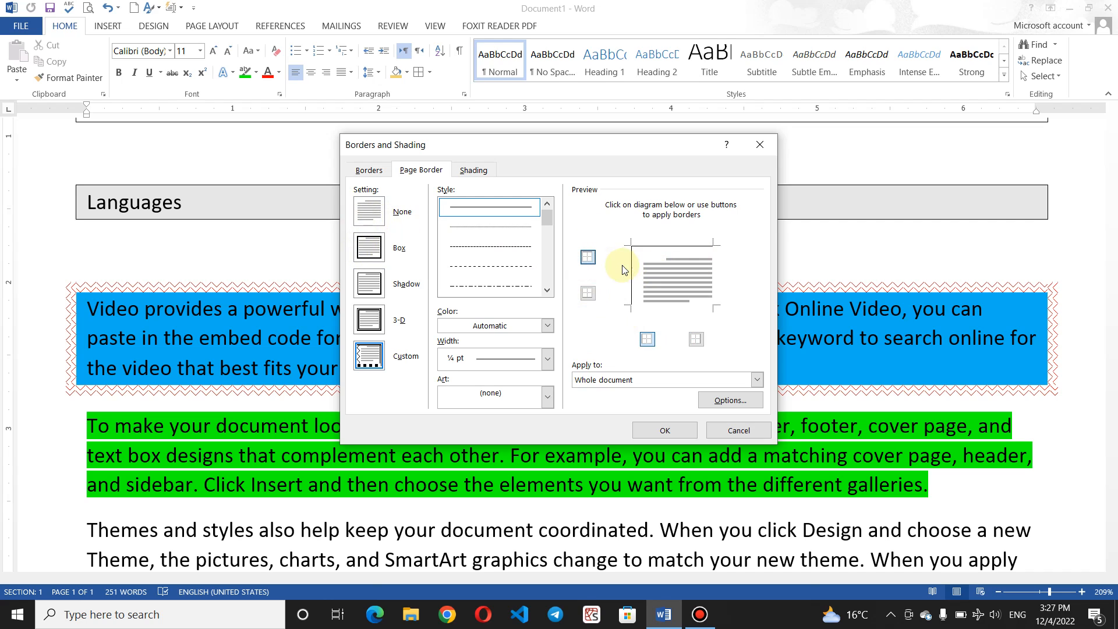
pyautogui.click(700, 277)
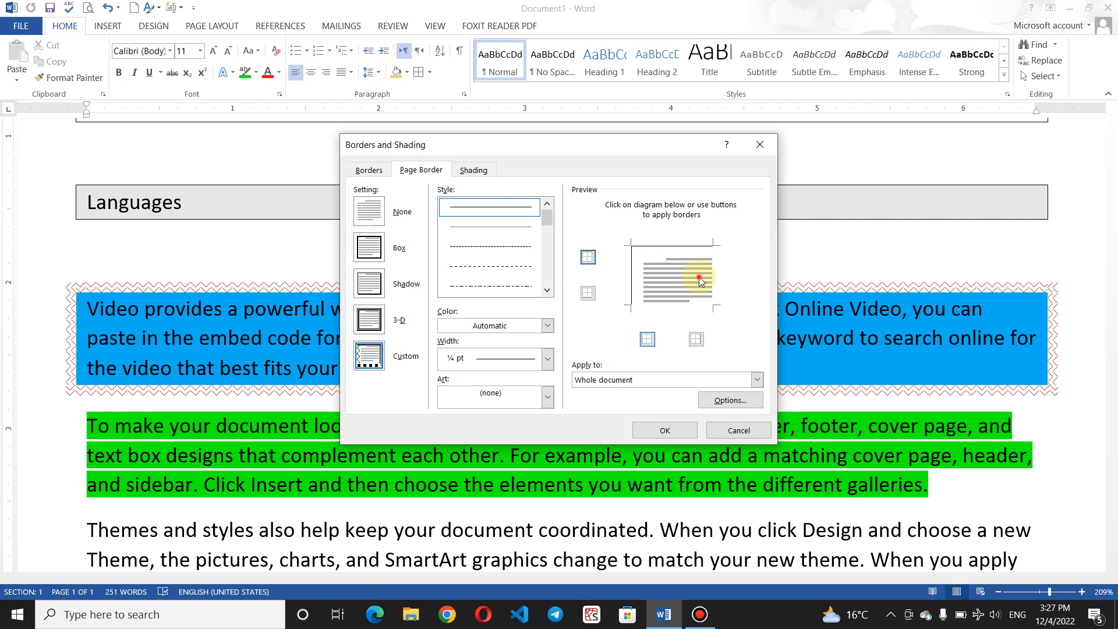
pyautogui.click(589, 292)
pyautogui.click(646, 339)
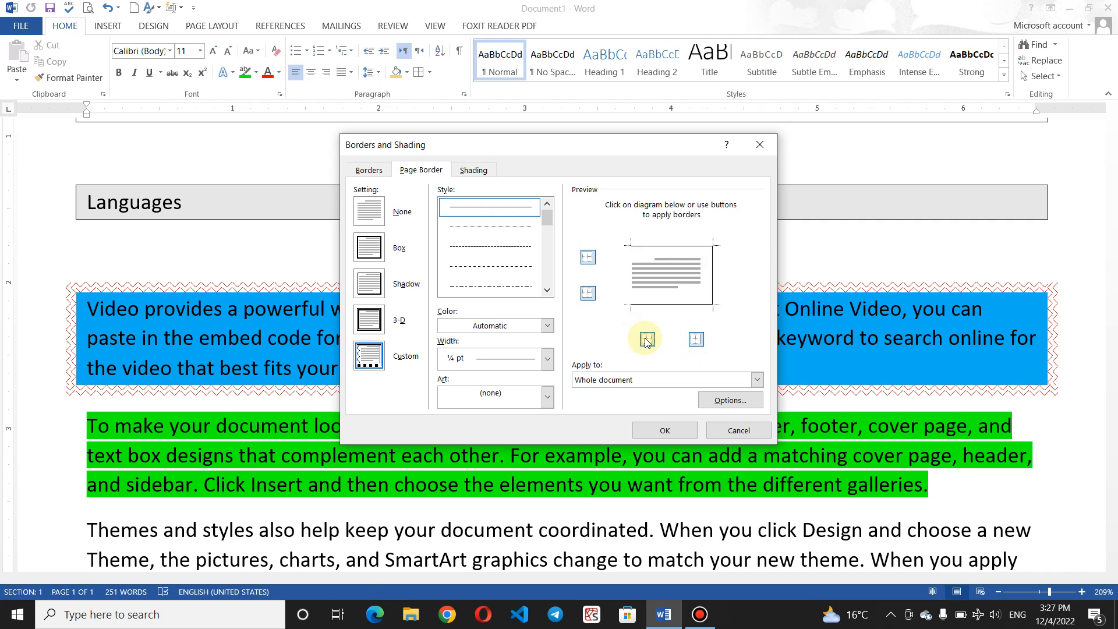
pyautogui.click(647, 340)
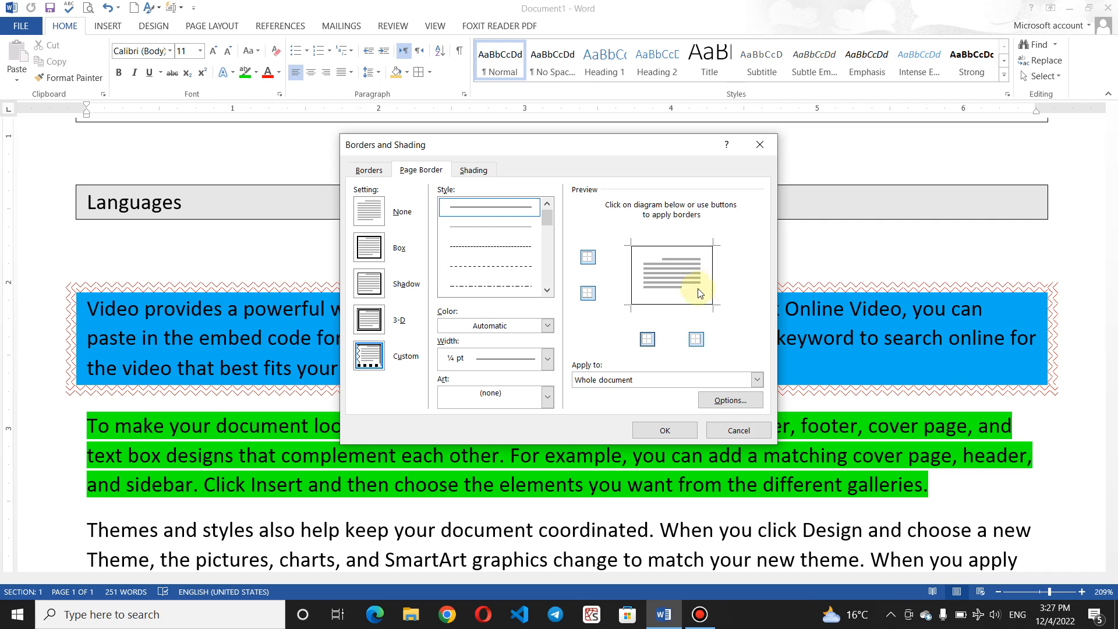
pyautogui.click(504, 246)
pyautogui.moveTo(546, 220); pyautogui.dragTo(554, 286)
pyautogui.moveTo(552, 276); pyautogui.dragTo(546, 176)
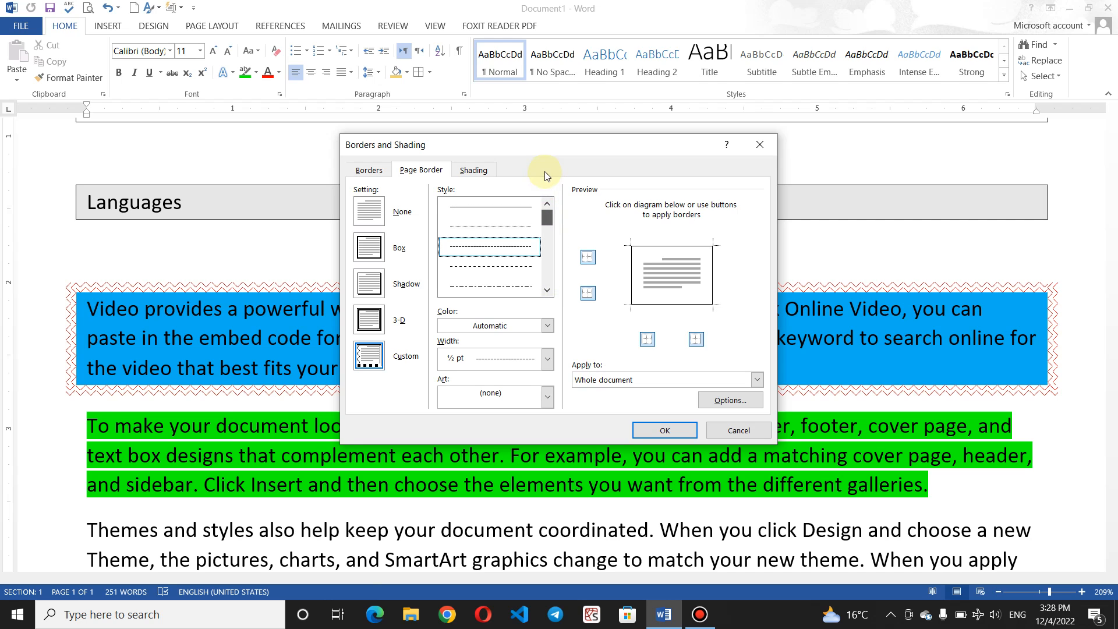
# Step: Give the page border yellow colour, ½ pt width and the pencils art, and apply it
pyautogui.click(547, 327)
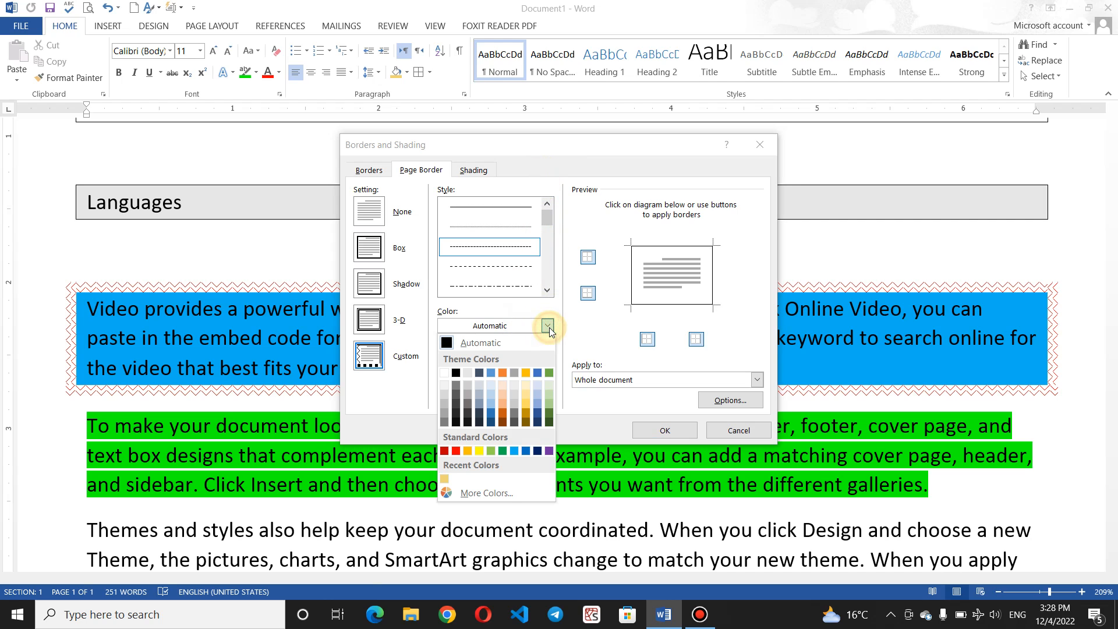
pyautogui.click(479, 452)
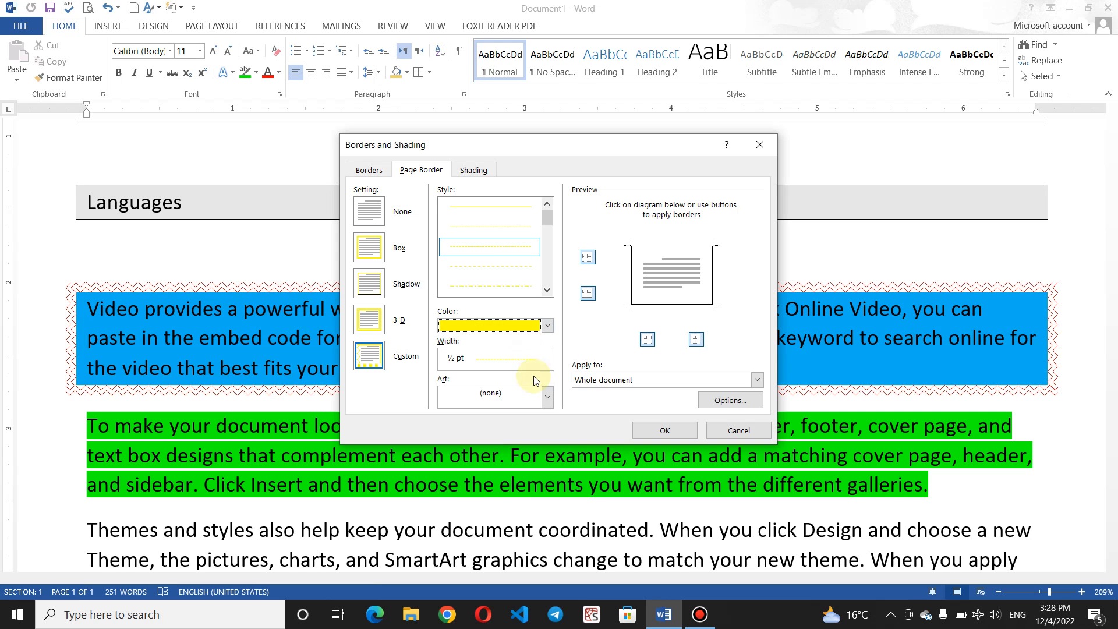
pyautogui.click(546, 359)
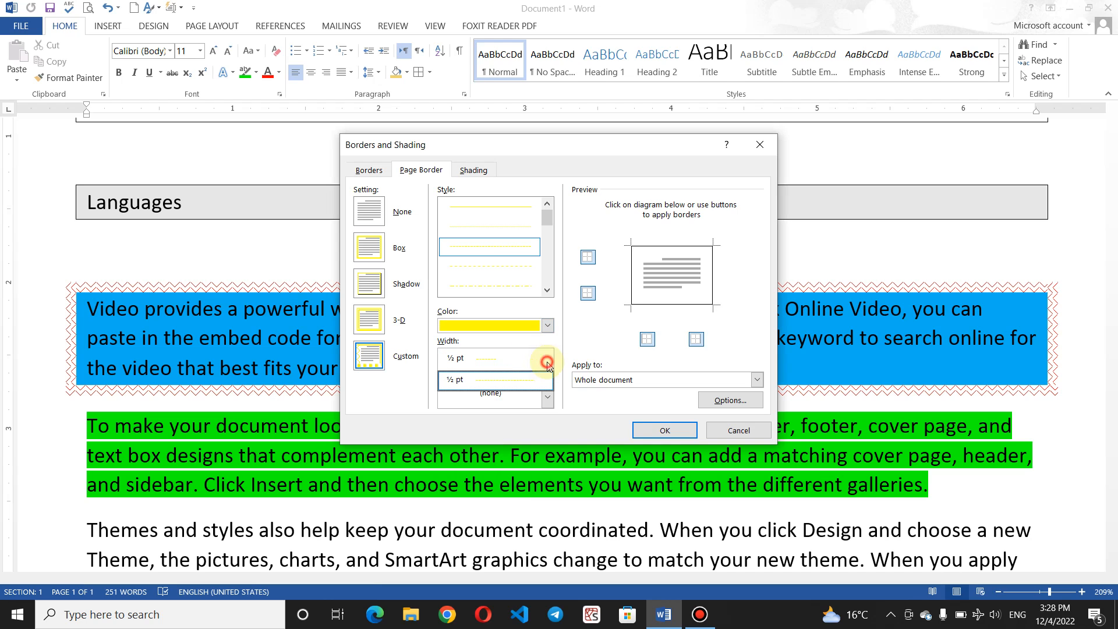
pyautogui.click(576, 354)
pyautogui.click(548, 401)
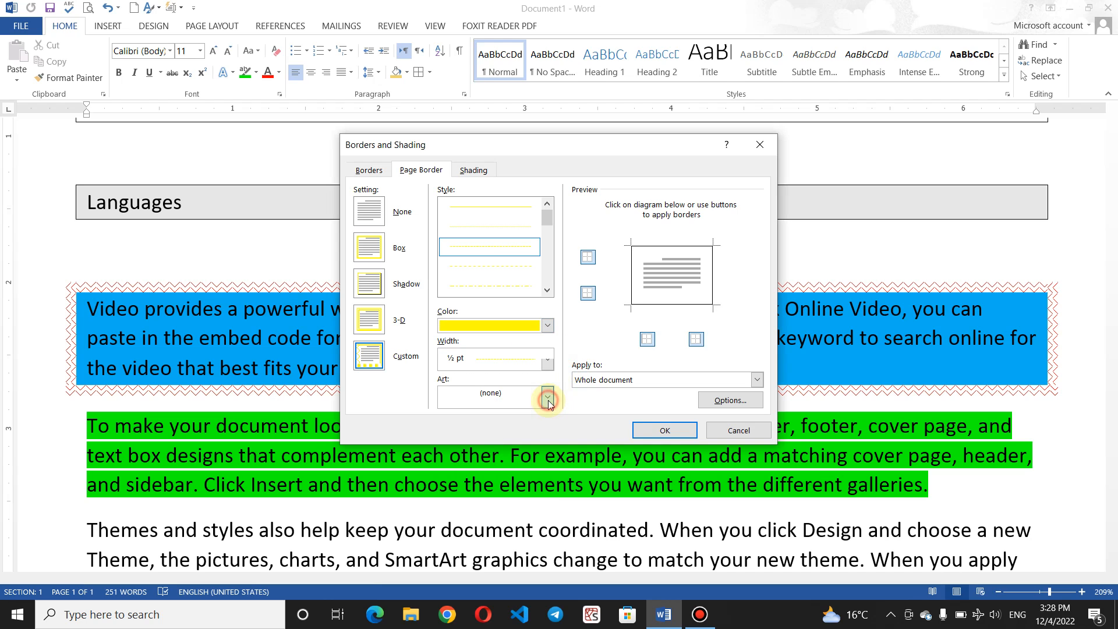
pyautogui.moveTo(546, 429)
pyautogui.mouseDown()
pyautogui.moveTo(547, 496)
pyautogui.moveTo(550, 438)
pyautogui.mouseUp()
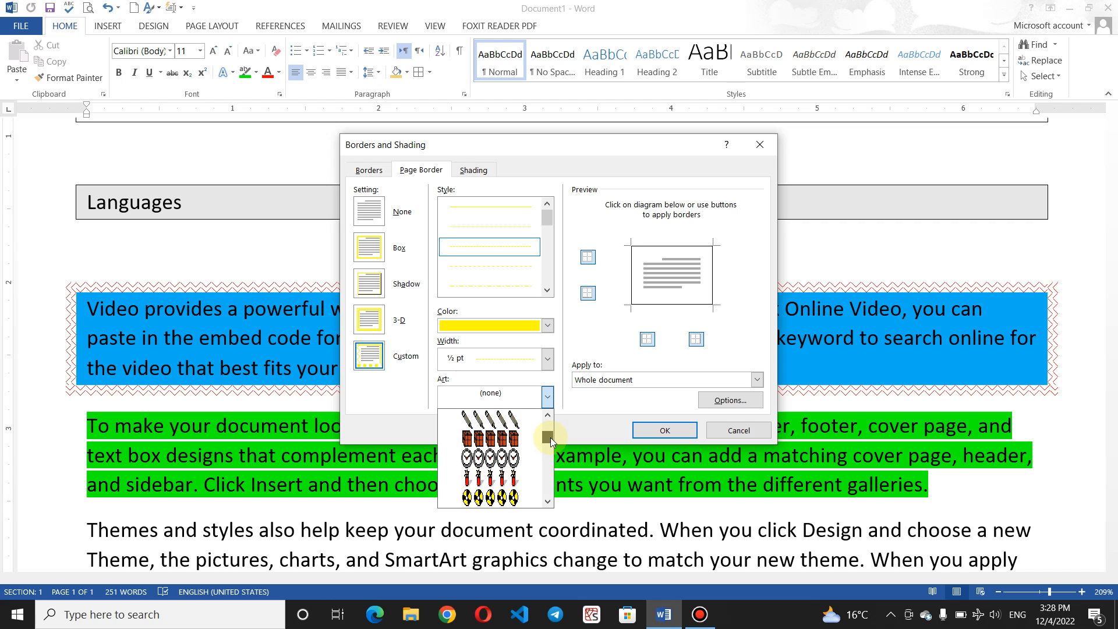
pyautogui.click(509, 420)
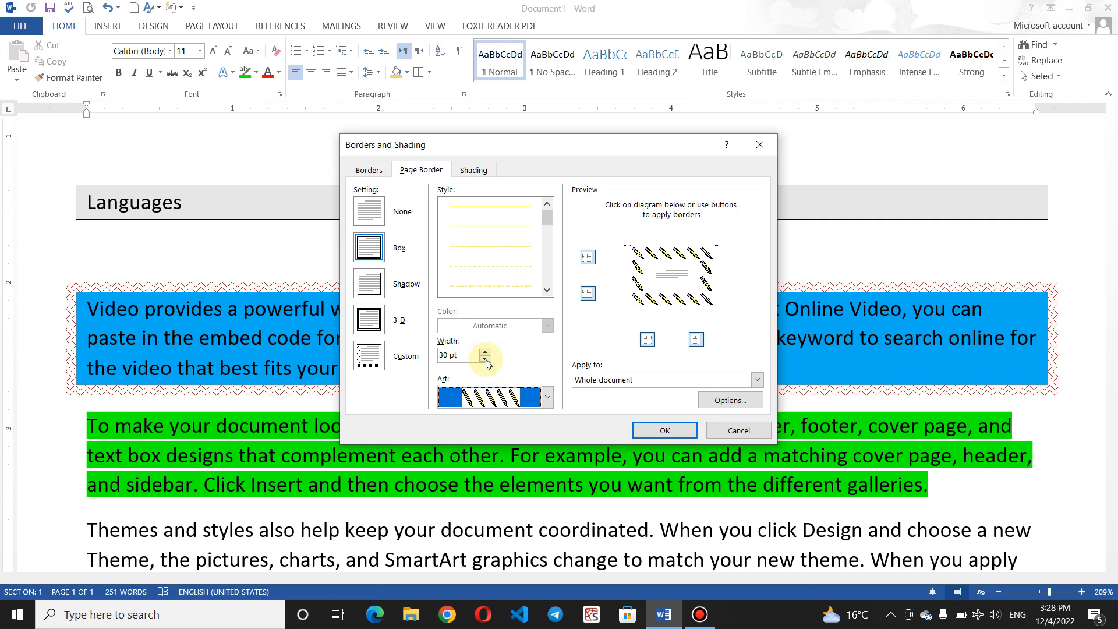
pyautogui.click(660, 430)
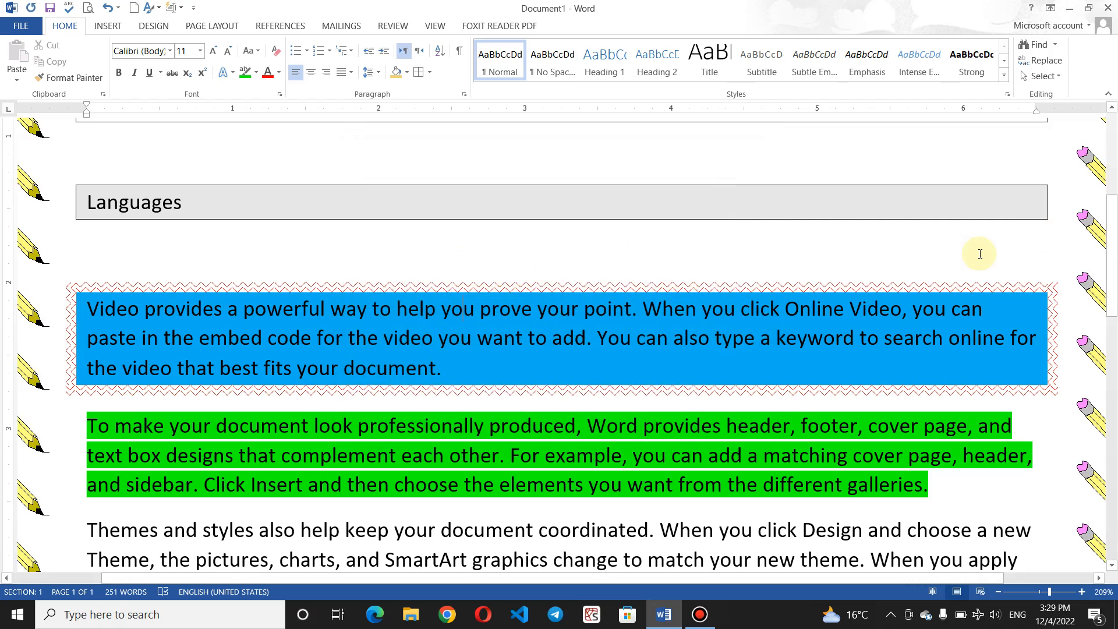
# Step: Zoom out to 49% to view the pencil-bordered page, then reopen Borders and Shading from the Borders list
pyautogui.scroll(-5, 981, 253)
pyautogui.scroll(-8, 981, 253)
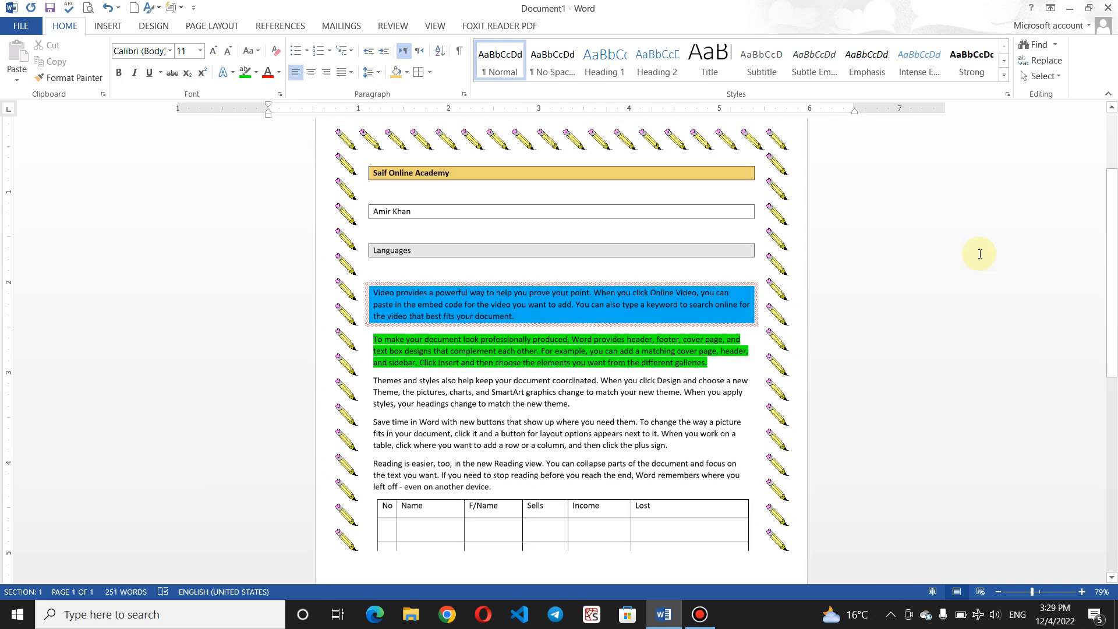
pyautogui.scroll(-3, 981, 254)
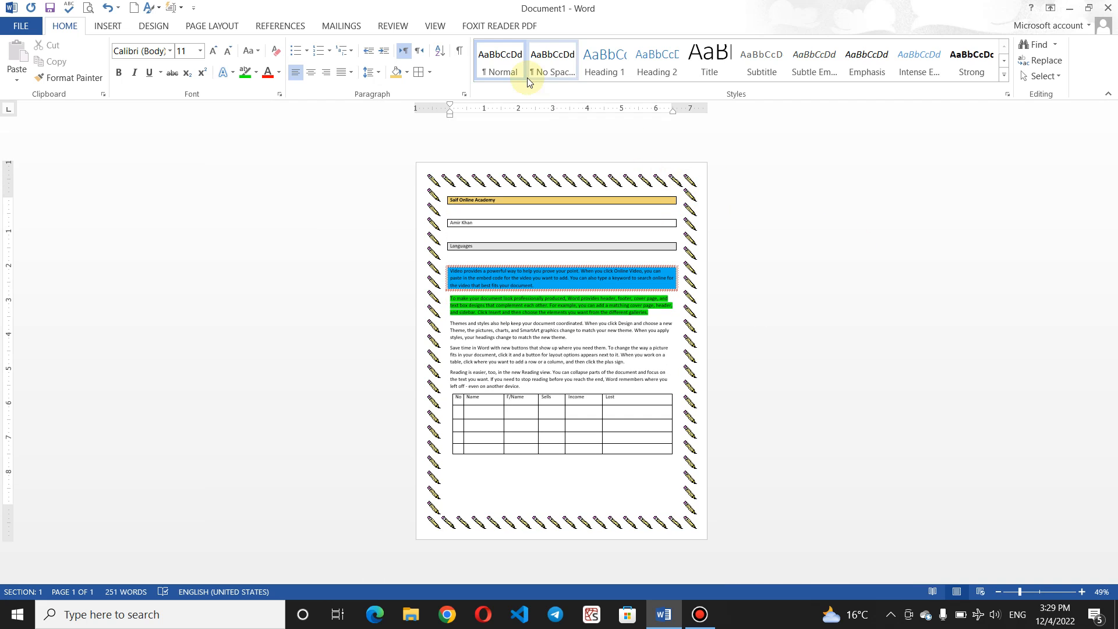
pyautogui.click(430, 73)
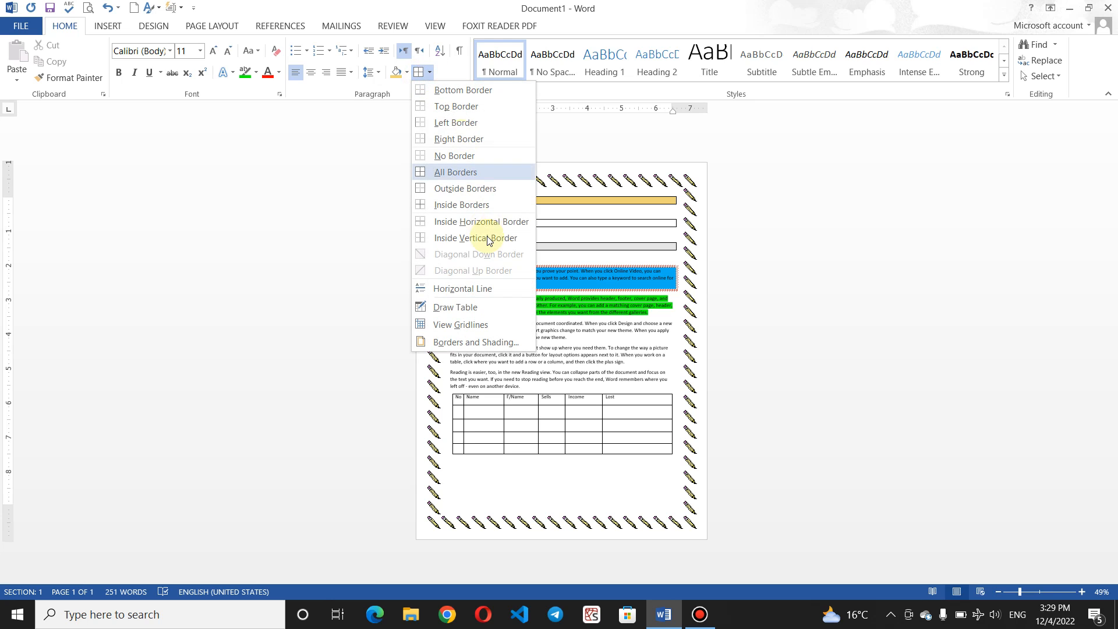
pyautogui.click(488, 343)
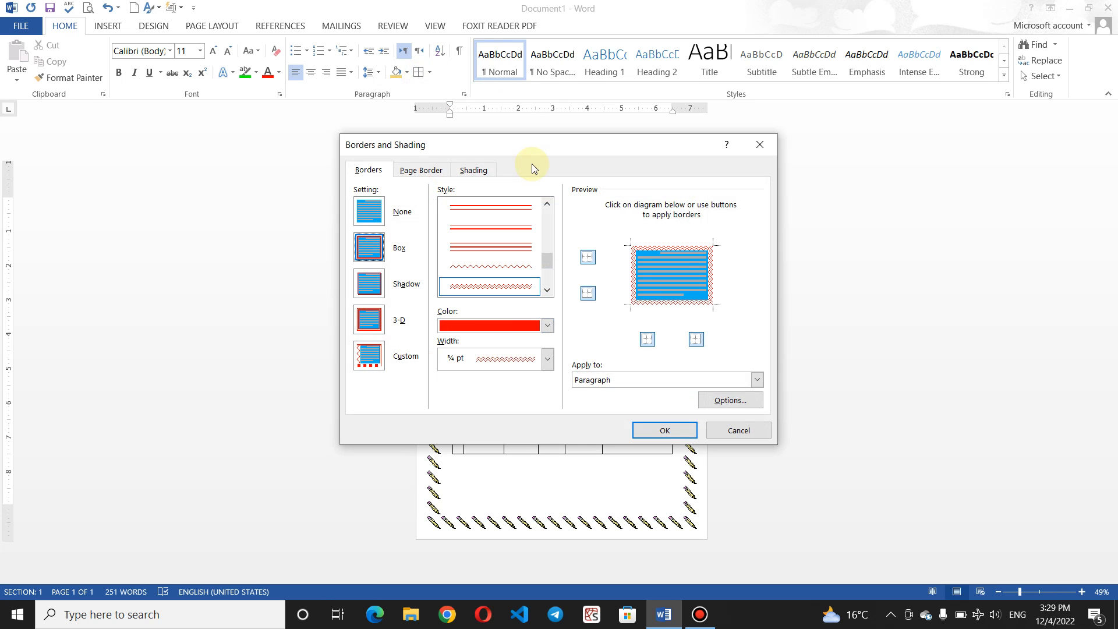
# Step: Reduce the page border width to 14 pt, applied to the whole document
pyautogui.click(422, 170)
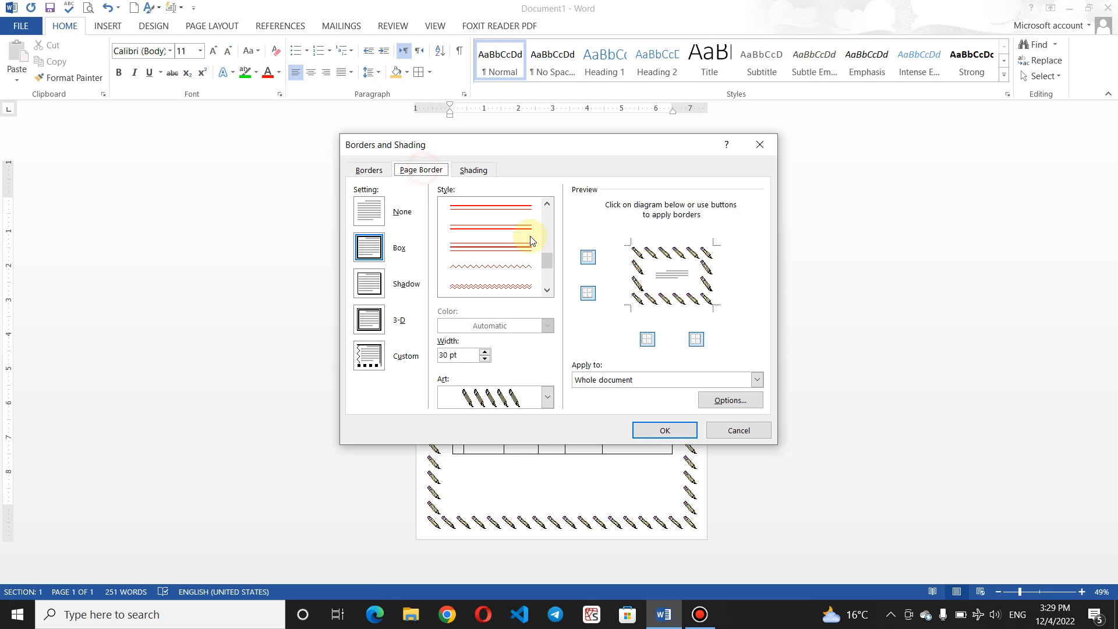
pyautogui.click(484, 360)
pyautogui.click(485, 360)
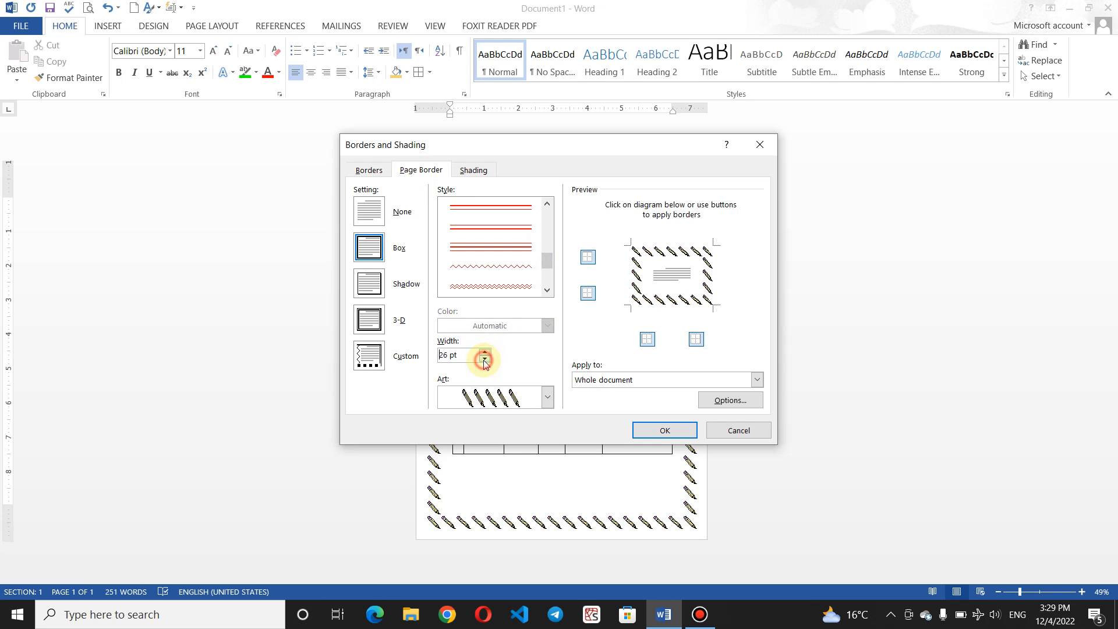
pyautogui.click(485, 360)
pyautogui.click(485, 360)
pyautogui.click(484, 359)
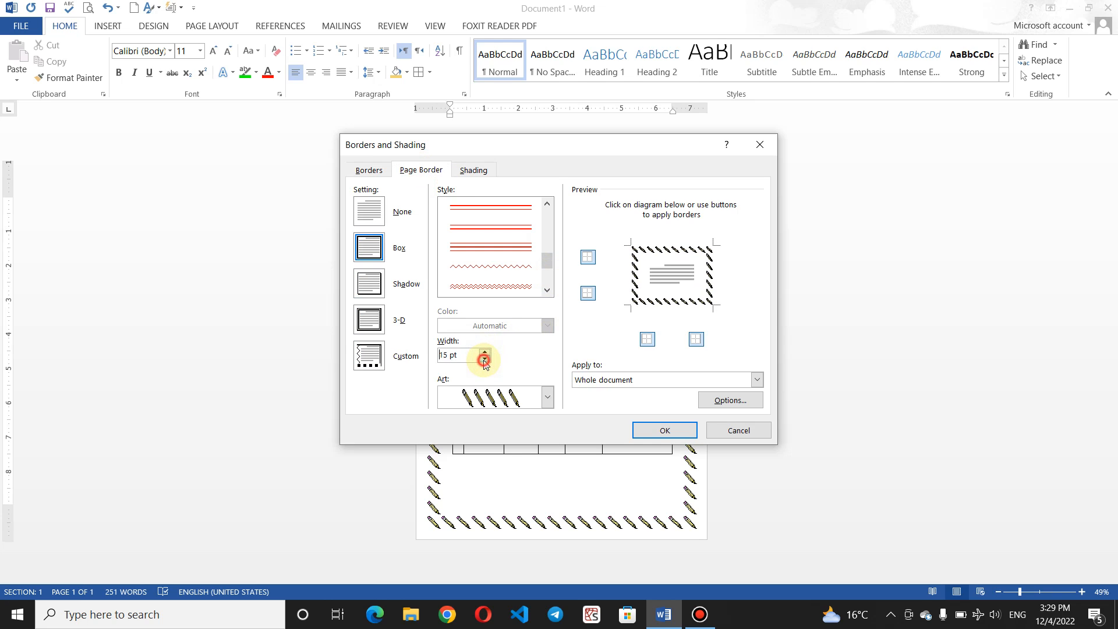
pyautogui.click(484, 360)
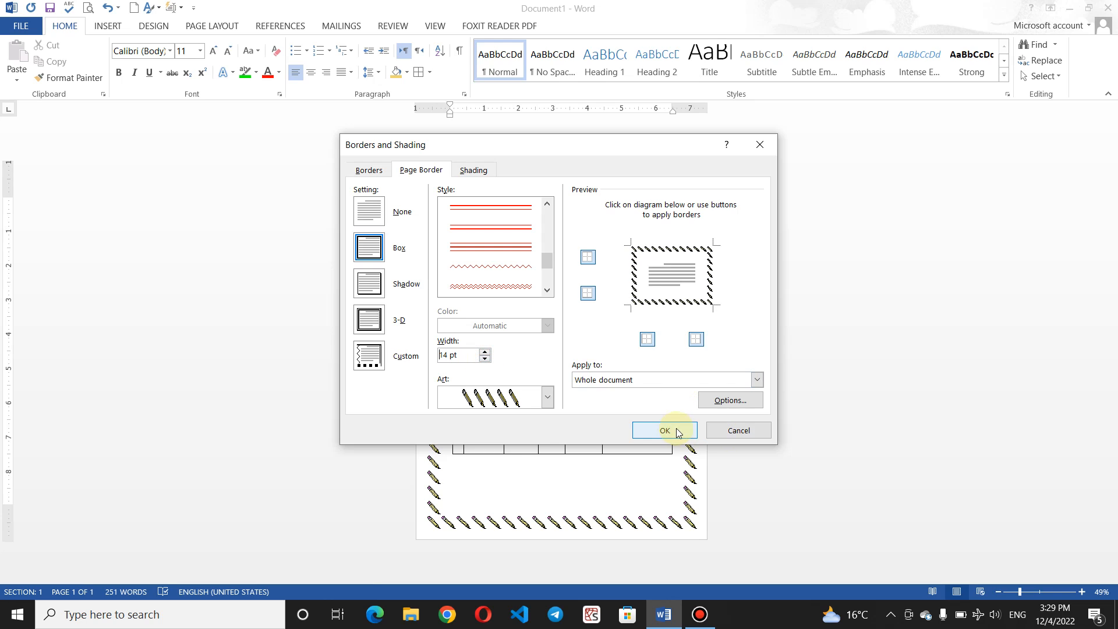
pyautogui.click(758, 380)
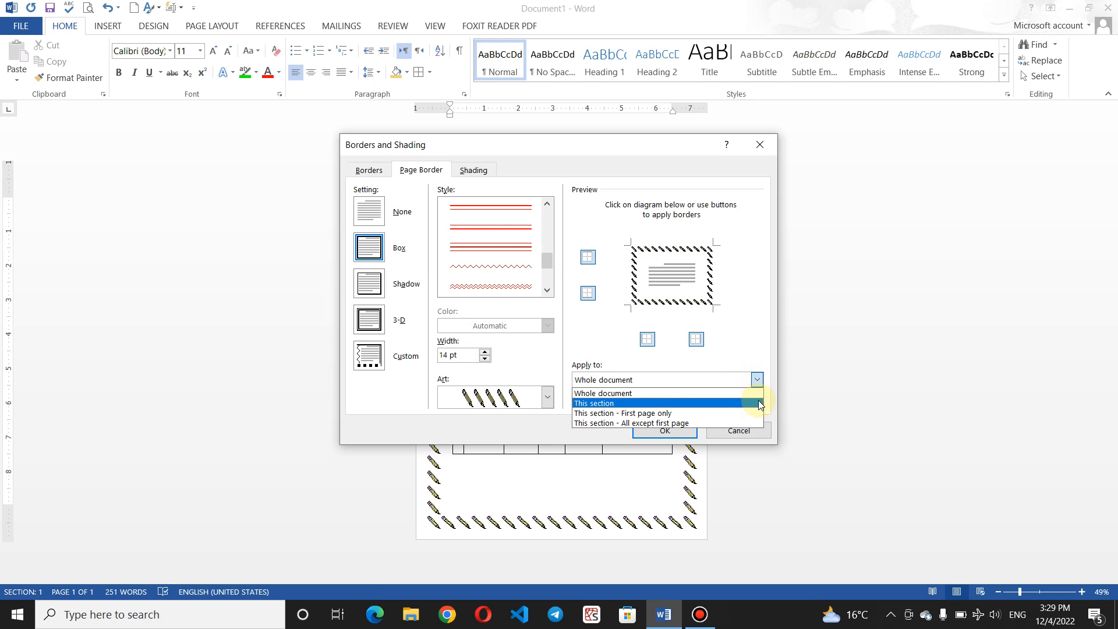
pyautogui.click(728, 393)
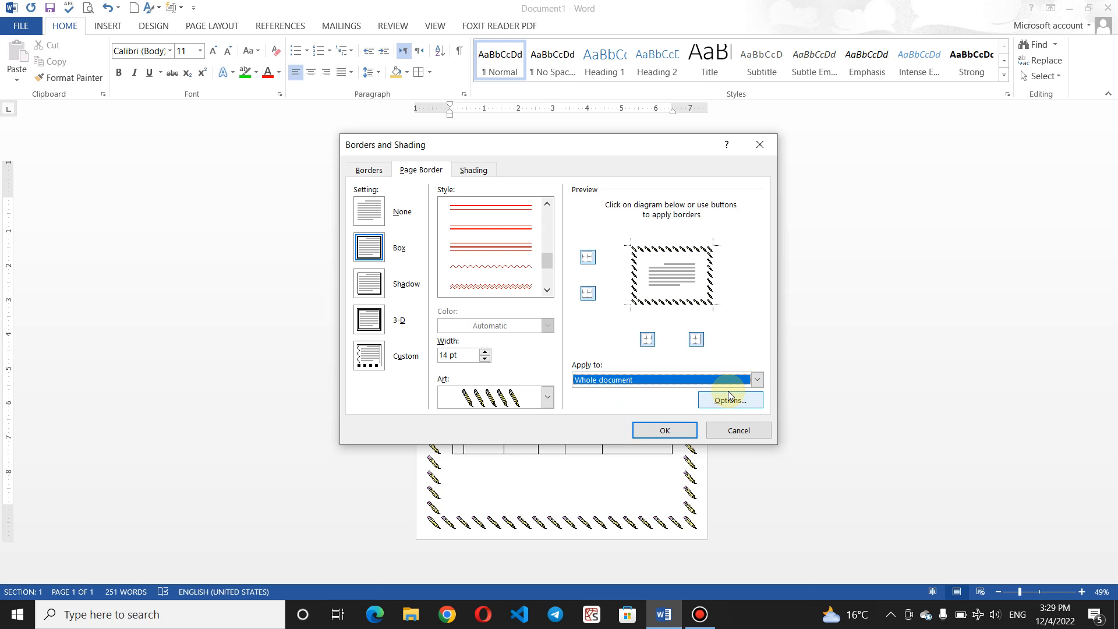
pyautogui.click(665, 431)
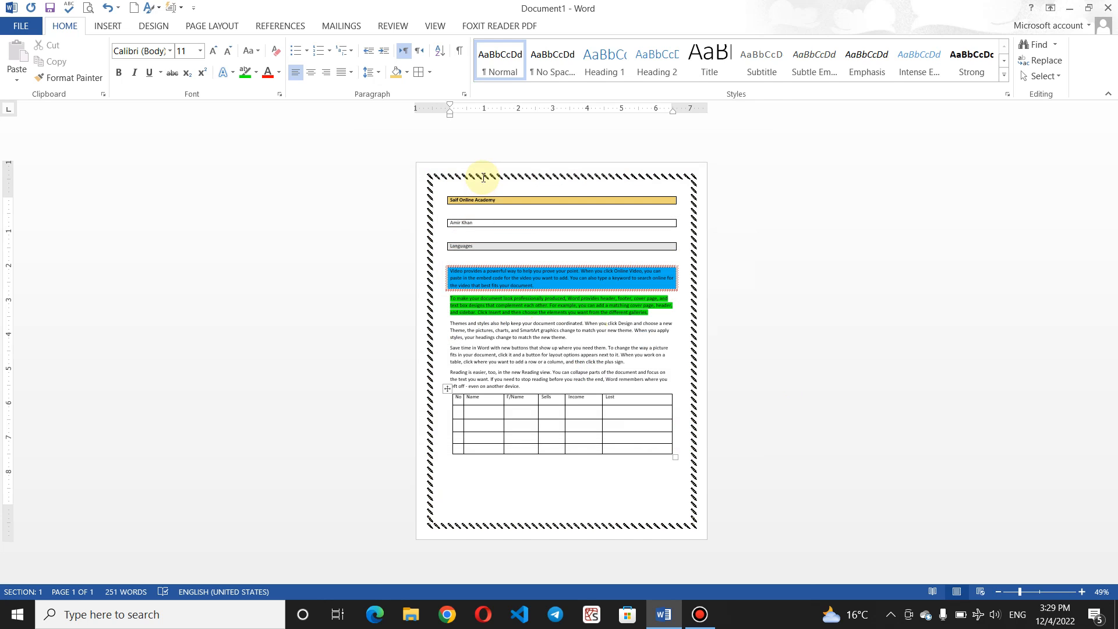
# Step: Reopen Borders and Shading and go to the Page Border settings
pyautogui.keyDown('ctrl'); pyautogui.scroll(4, 483, 178); pyautogui.keyUp('ctrl')
pyautogui.keyDown('ctrl'); pyautogui.scroll(4, 483, 178); pyautogui.keyUp('ctrl')
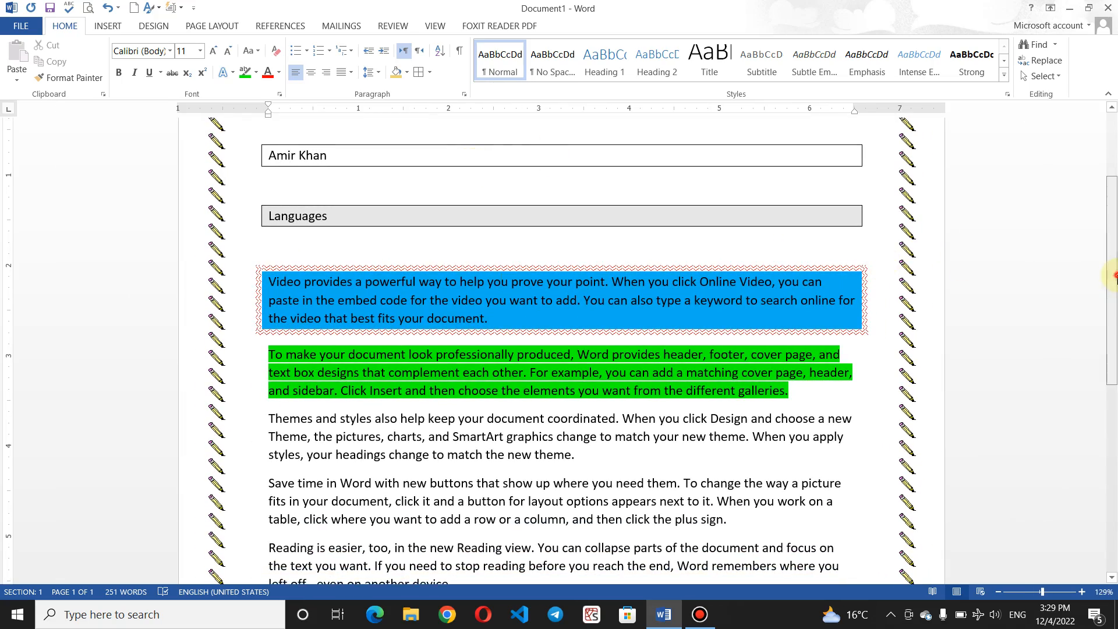
pyautogui.moveTo(1114, 276); pyautogui.dragTo(1114, 117)
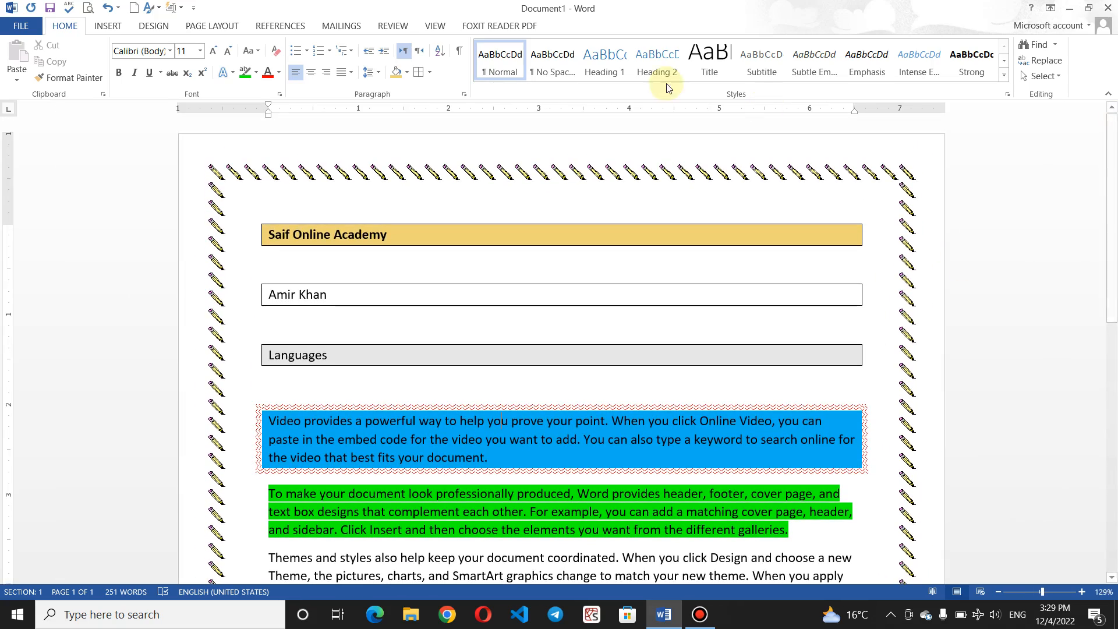
pyautogui.click(429, 71)
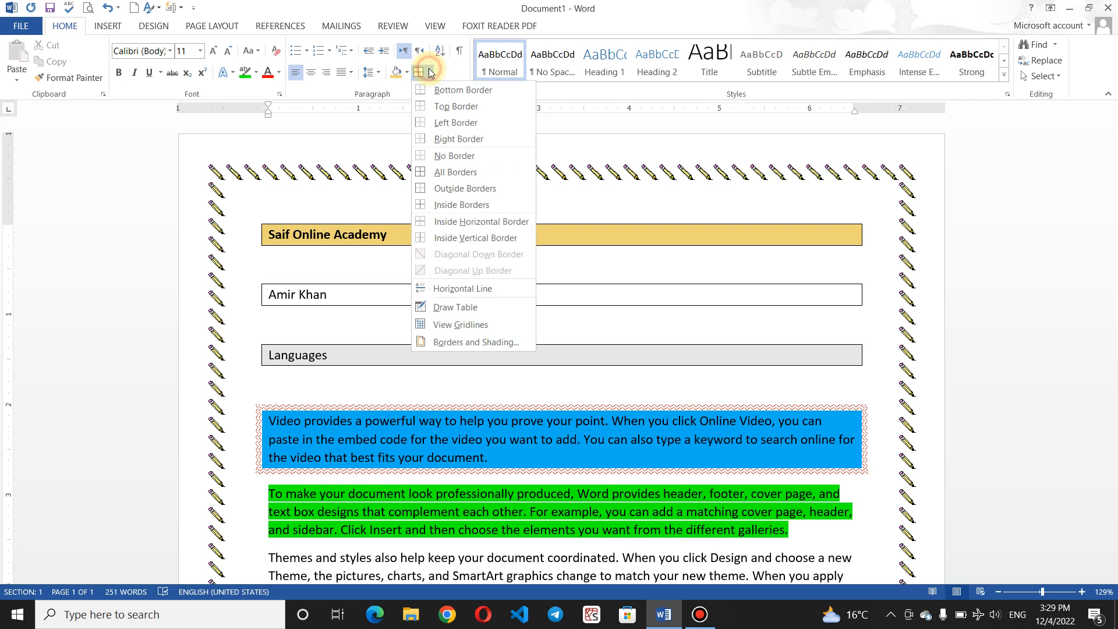
pyautogui.click(483, 341)
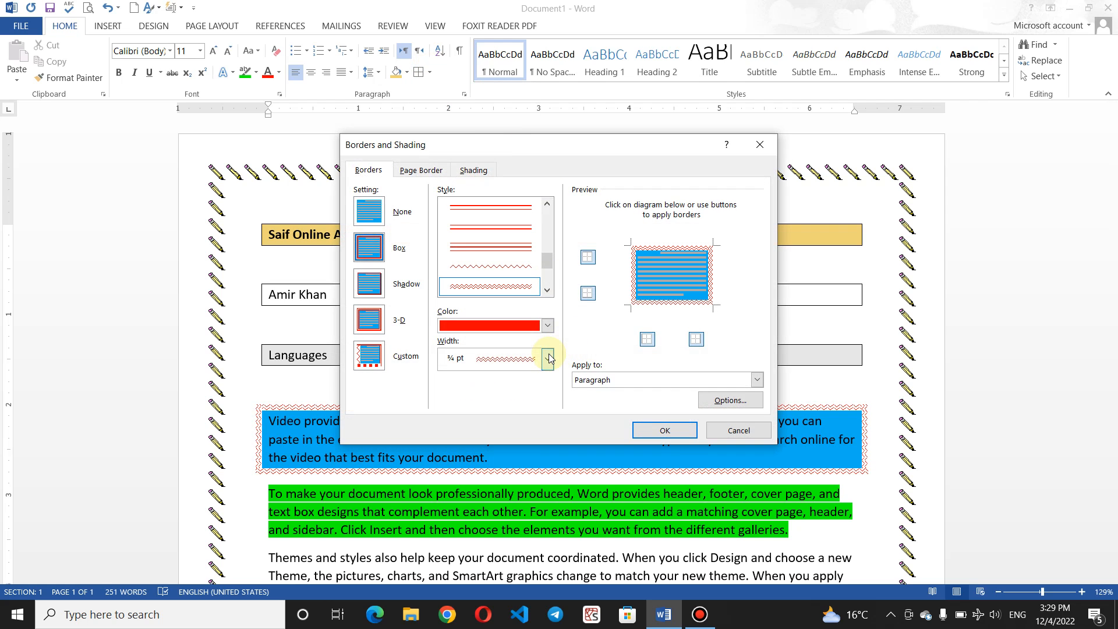
pyautogui.click(548, 358)
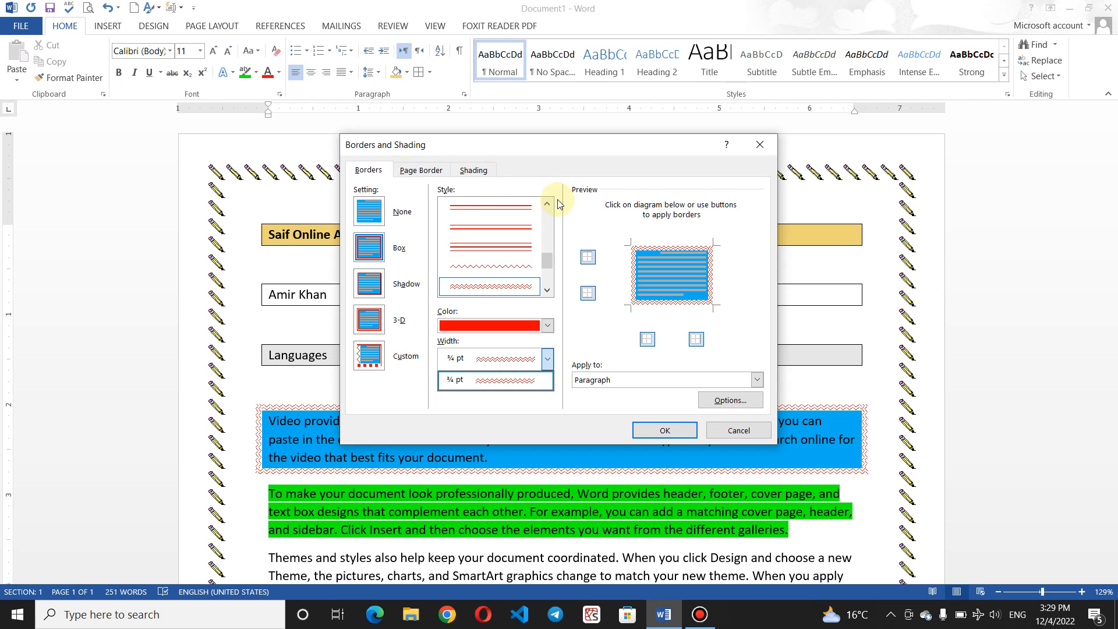
pyautogui.click(422, 169)
pyautogui.click(421, 170)
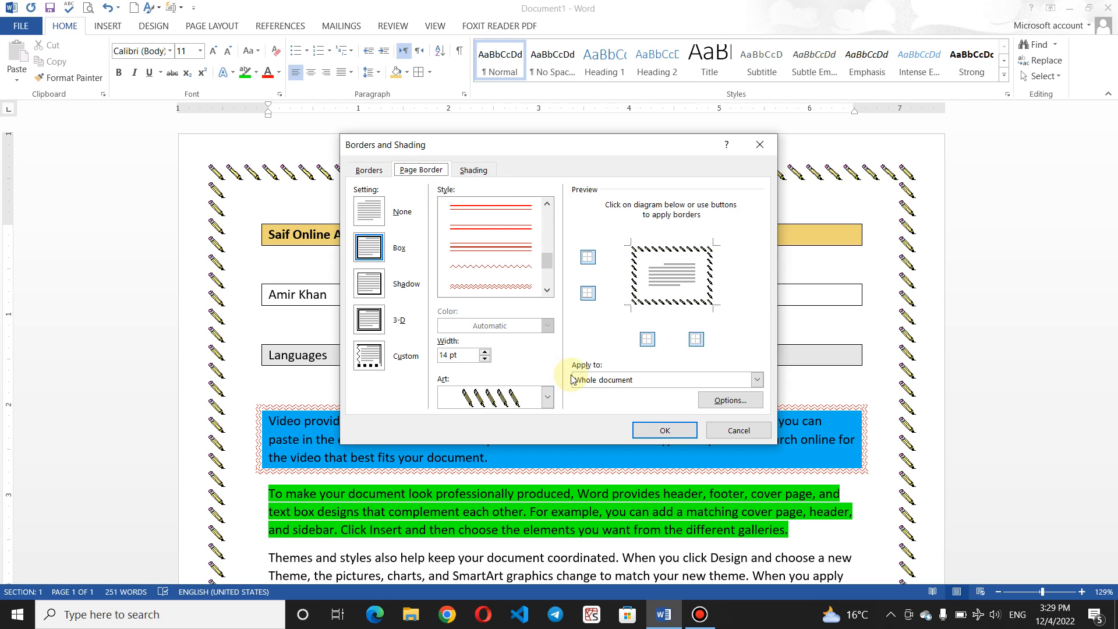
# Step: Choose a black-and-white art pattern for the page border
pyautogui.click(548, 398)
pyautogui.moveTo(548, 428); pyautogui.dragTo(549, 445)
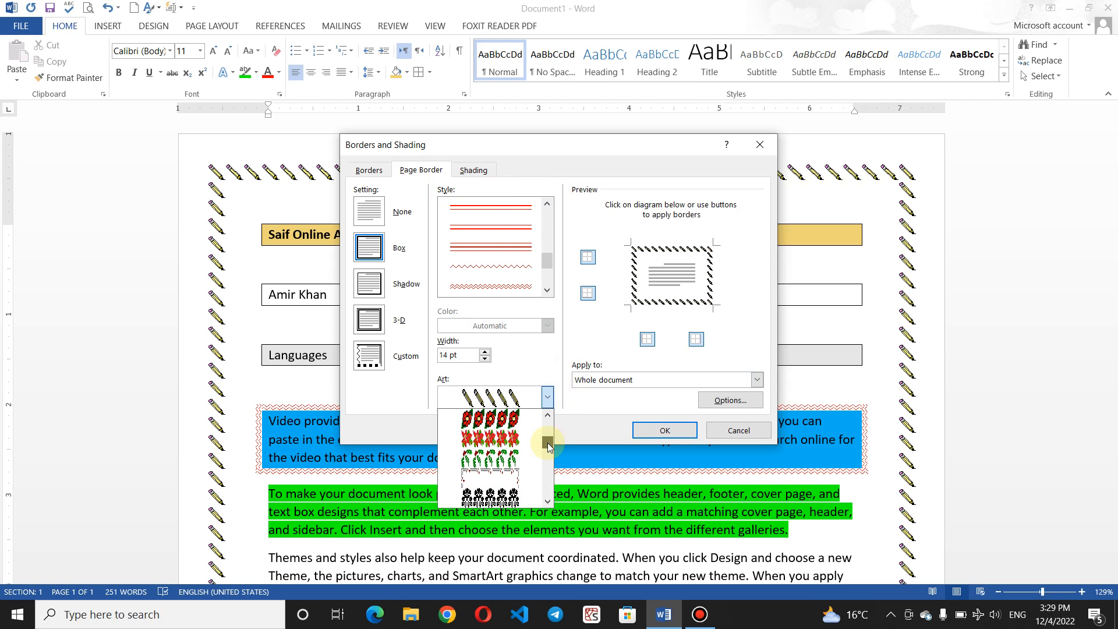
pyautogui.scroll(-8, 548, 445)
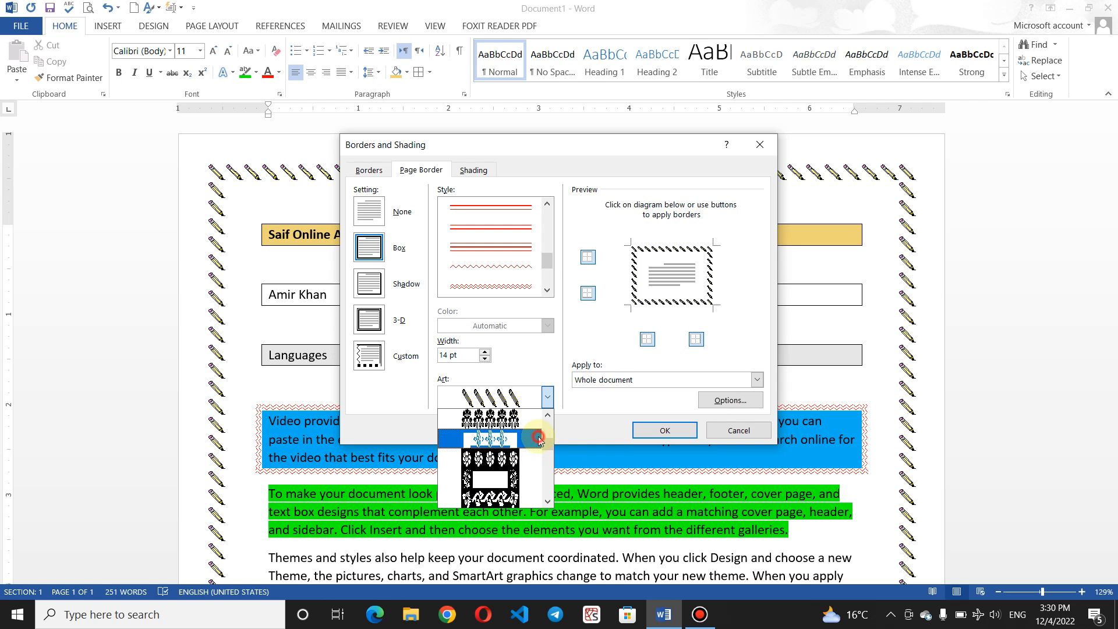
pyautogui.click(539, 438)
pyautogui.click(548, 397)
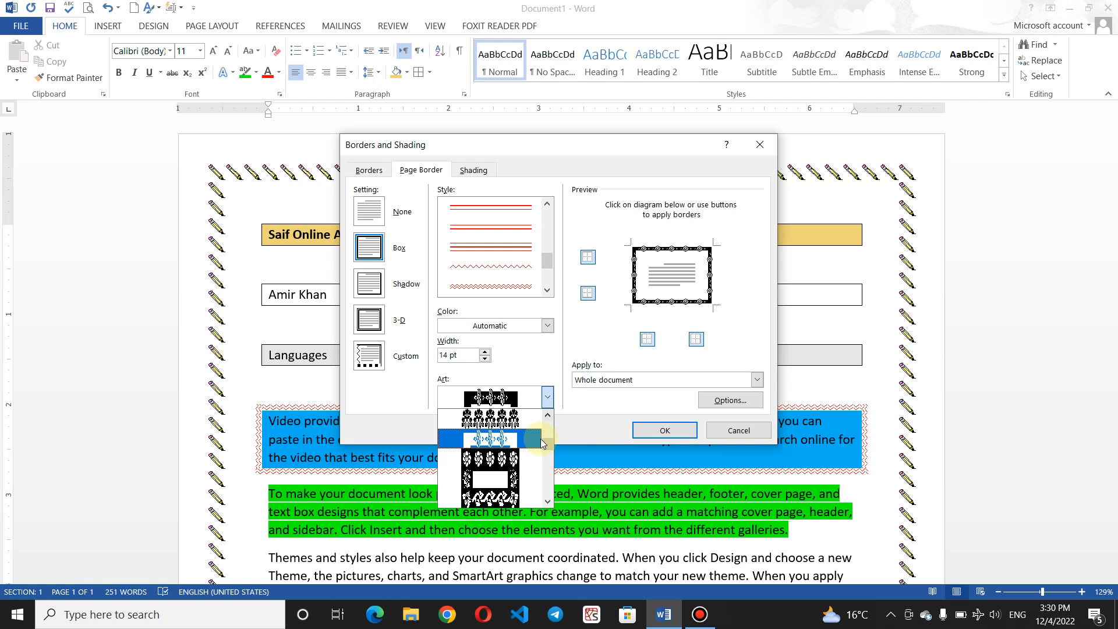
pyautogui.scroll(-5, 546, 446)
pyautogui.moveTo(547, 447); pyautogui.dragTo(549, 465)
pyautogui.click(504, 481)
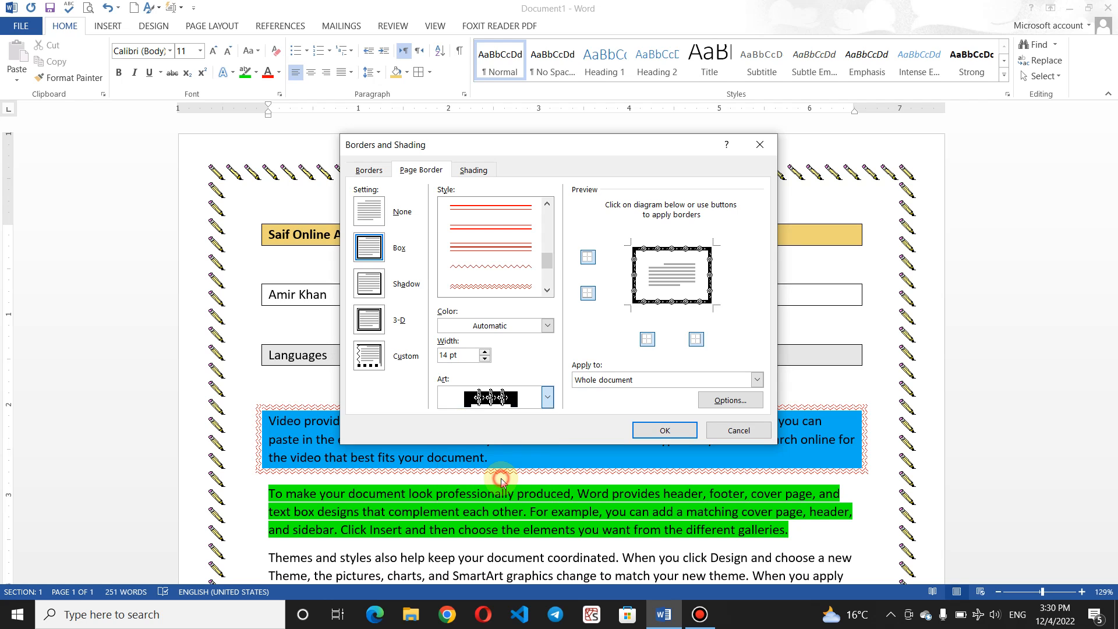
# Step: Set the art border width to 13 pt
pyautogui.click(486, 358)
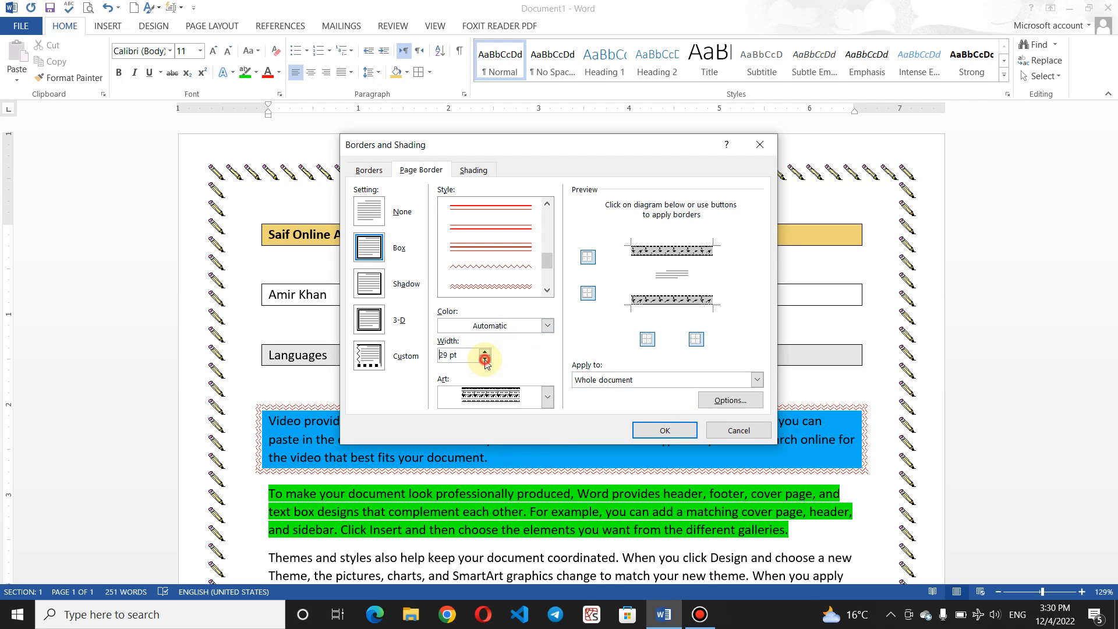
pyautogui.click(485, 359)
pyautogui.click(485, 359)
pyautogui.click(486, 359)
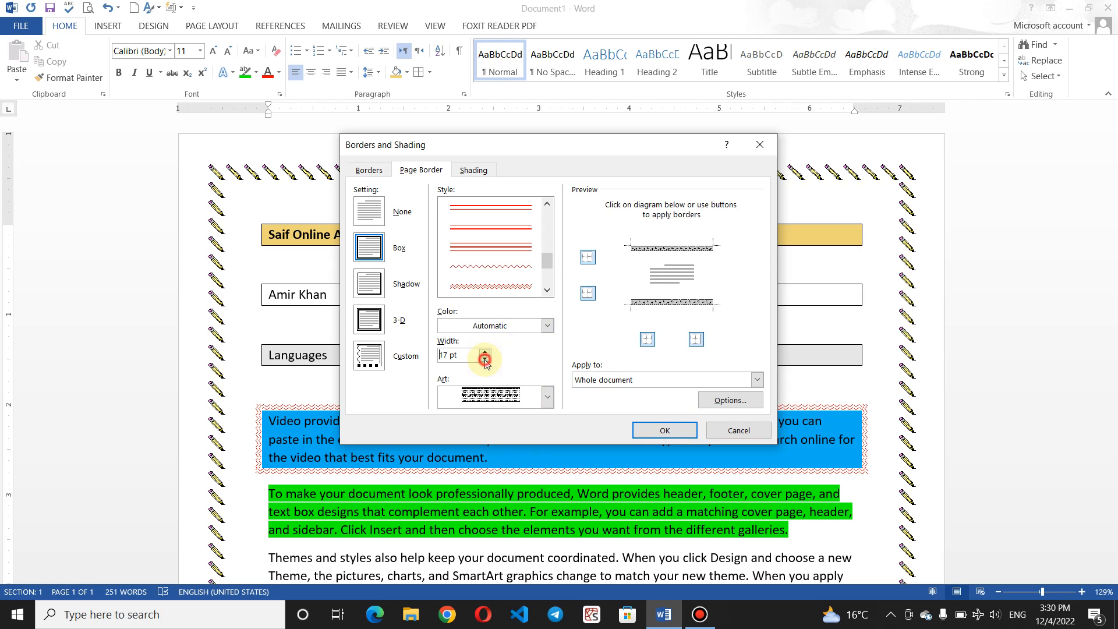
pyautogui.click(485, 358)
pyautogui.click(485, 359)
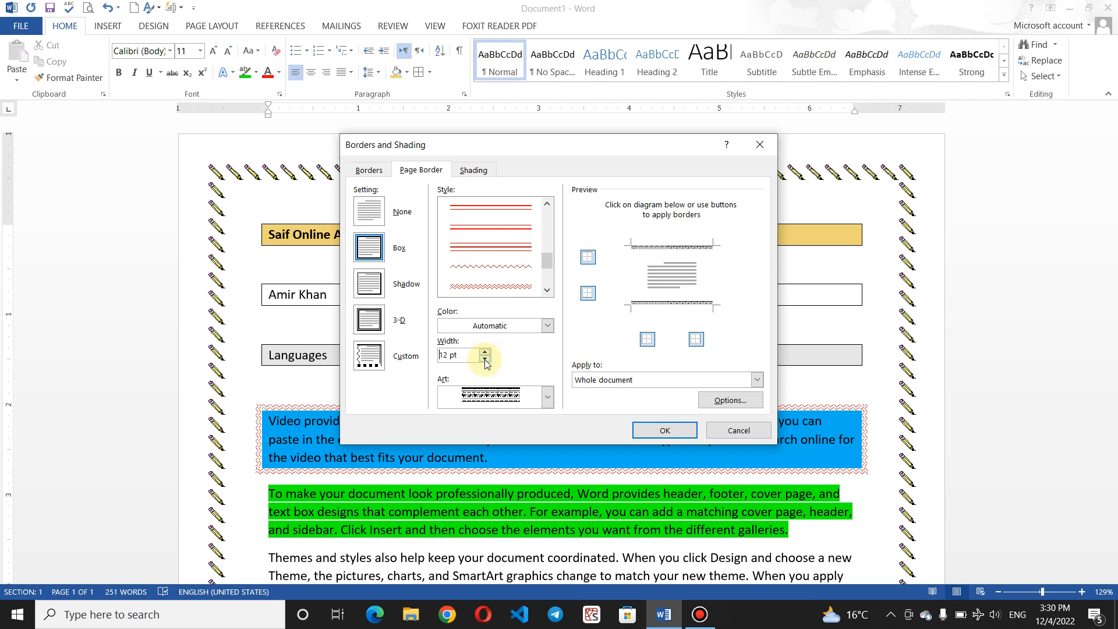
pyautogui.click(485, 353)
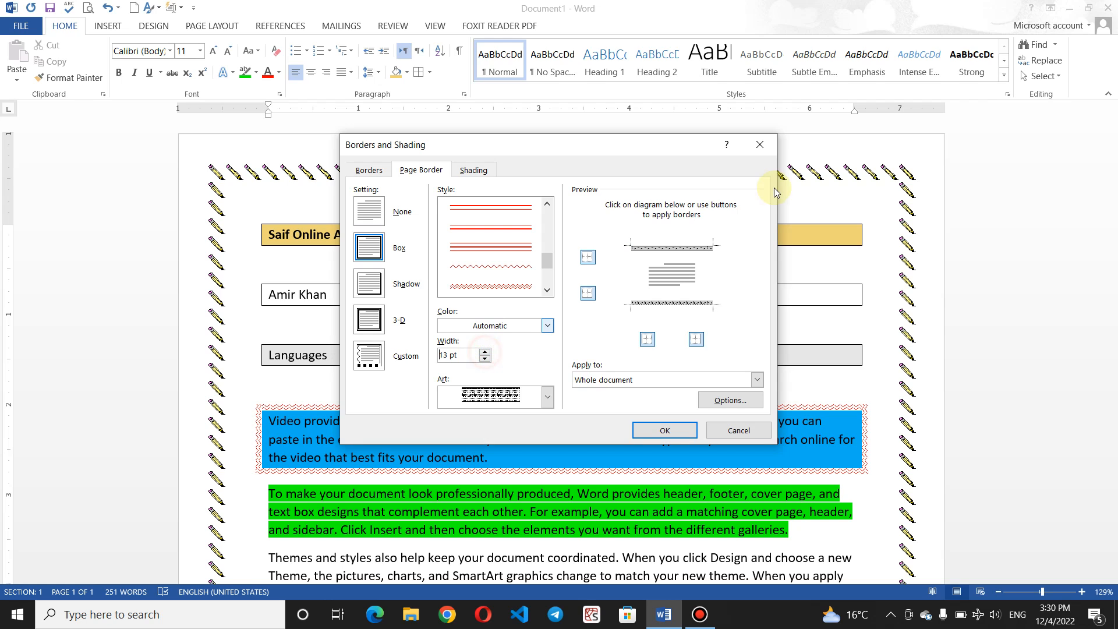
# Step: Remove the left and right sides so the border runs only top and bottom, and apply
pyautogui.click(652, 335)
pyautogui.click(698, 341)
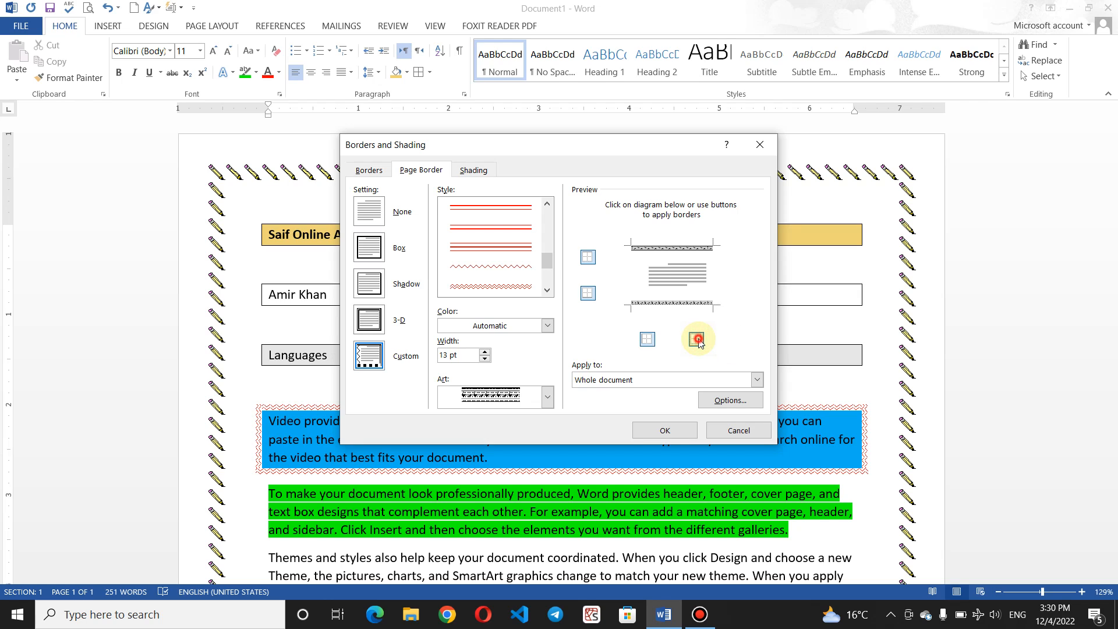
pyautogui.click(698, 339)
pyautogui.click(647, 341)
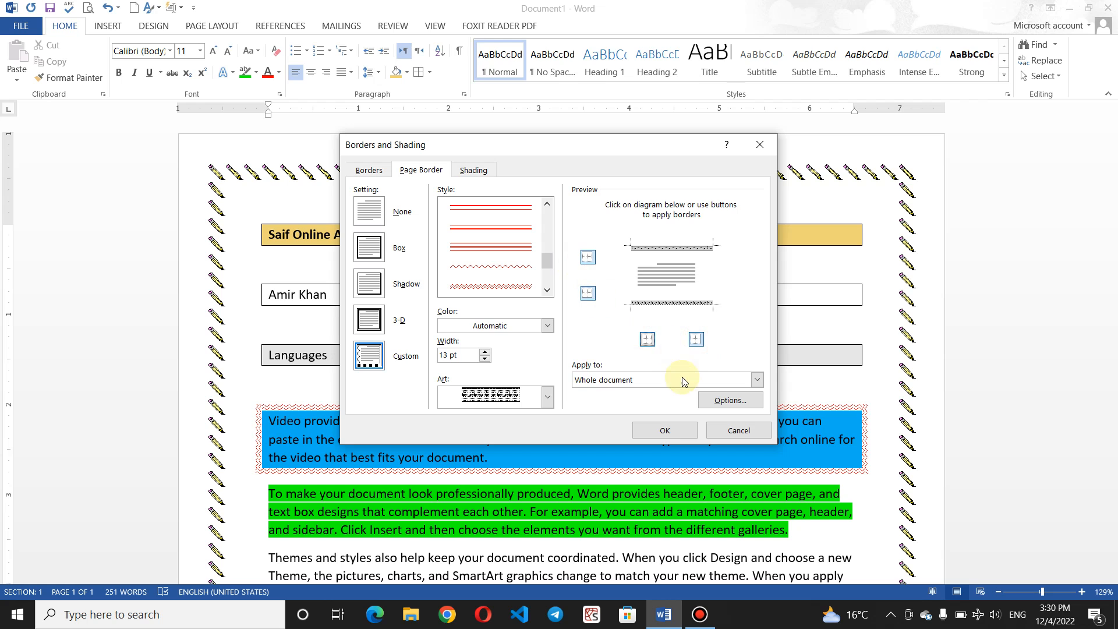
pyautogui.click(665, 430)
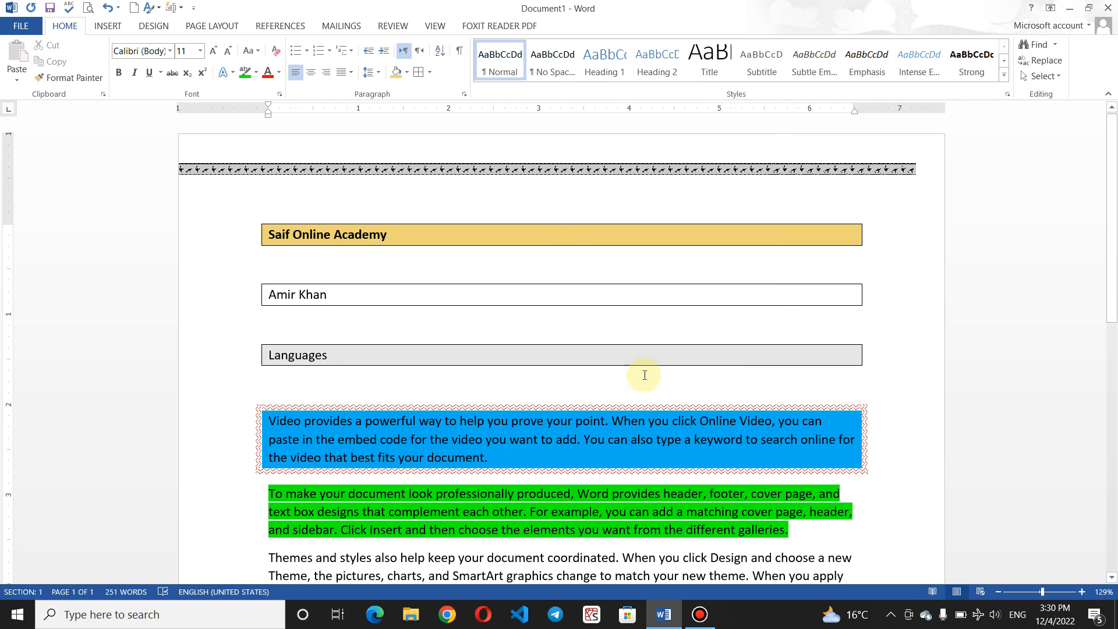
# Step: Reopen Page Border settings and set the border to Box on all four sides
pyautogui.moveTo(1113, 240); pyautogui.dragTo(1114, 562)
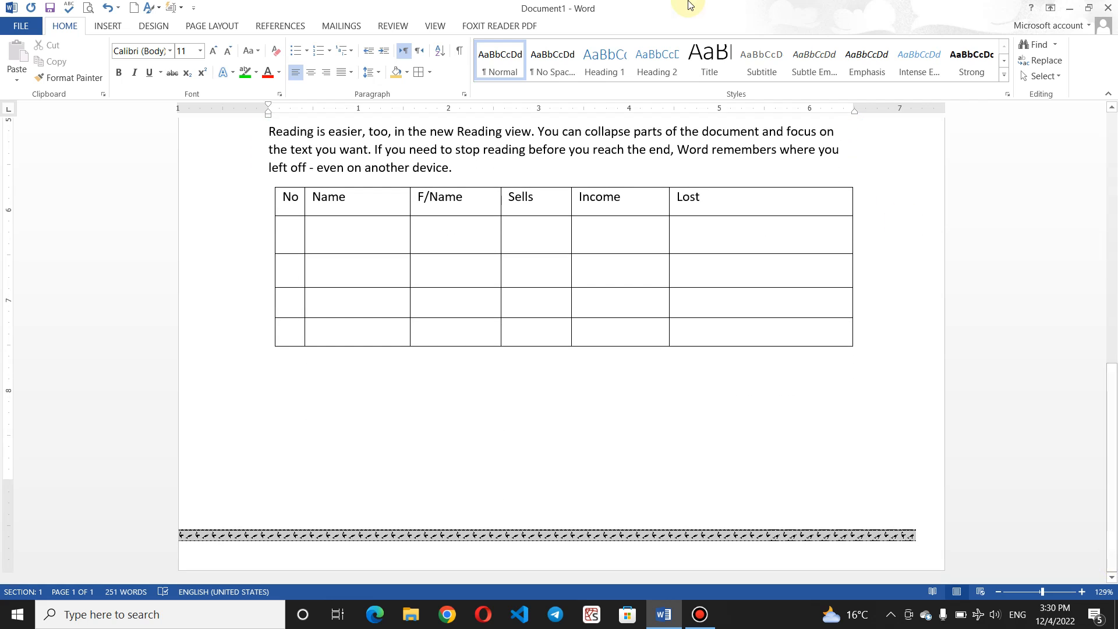
pyautogui.click(431, 71)
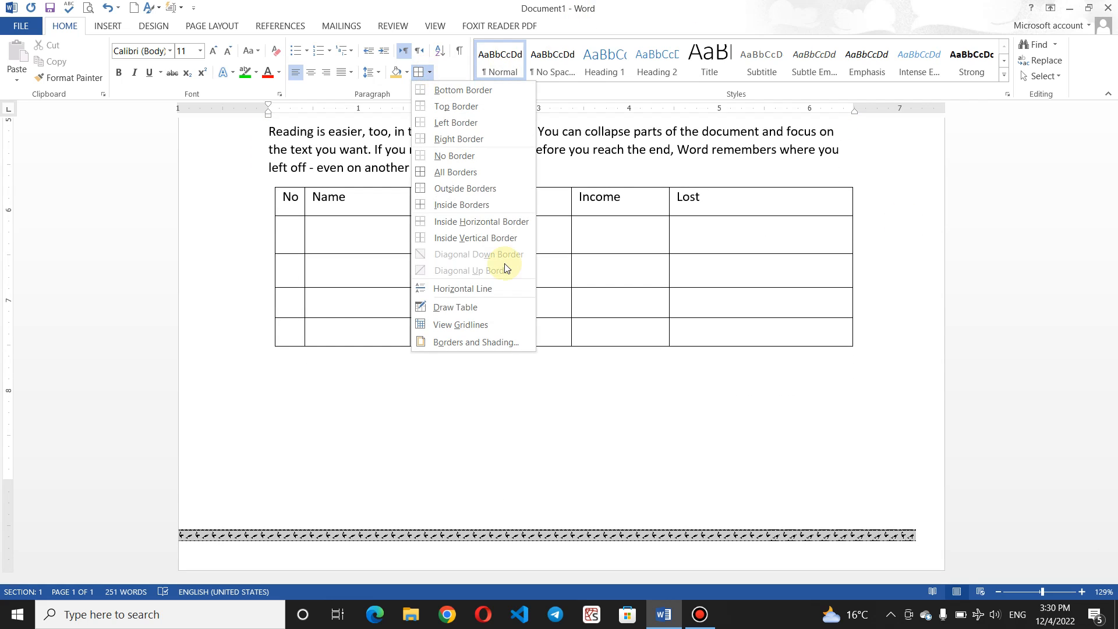
pyautogui.click(471, 341)
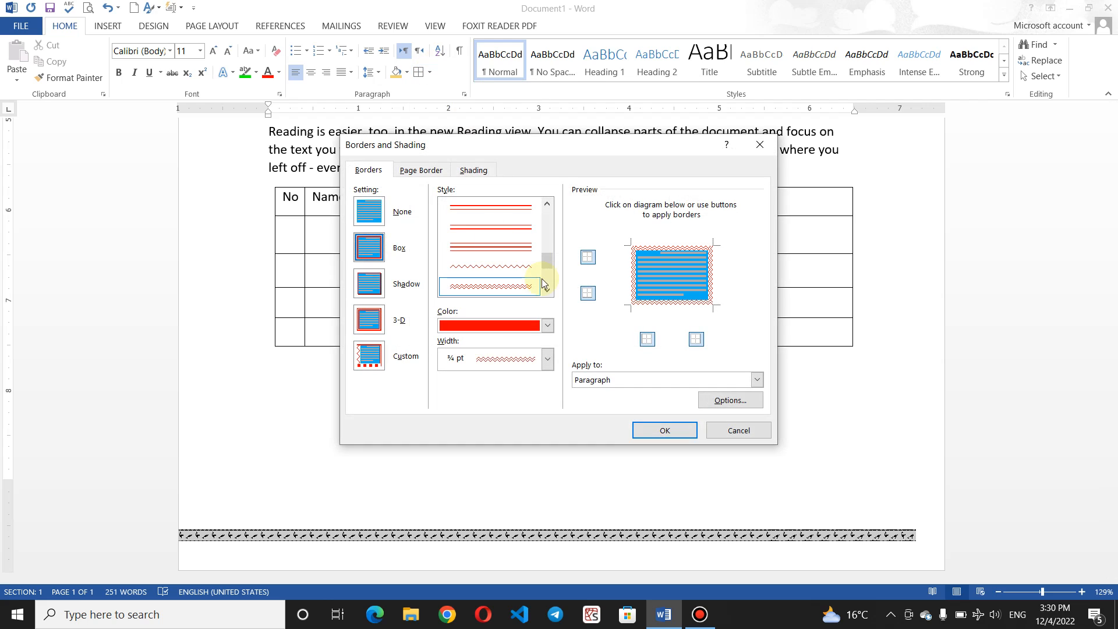
pyautogui.click(425, 173)
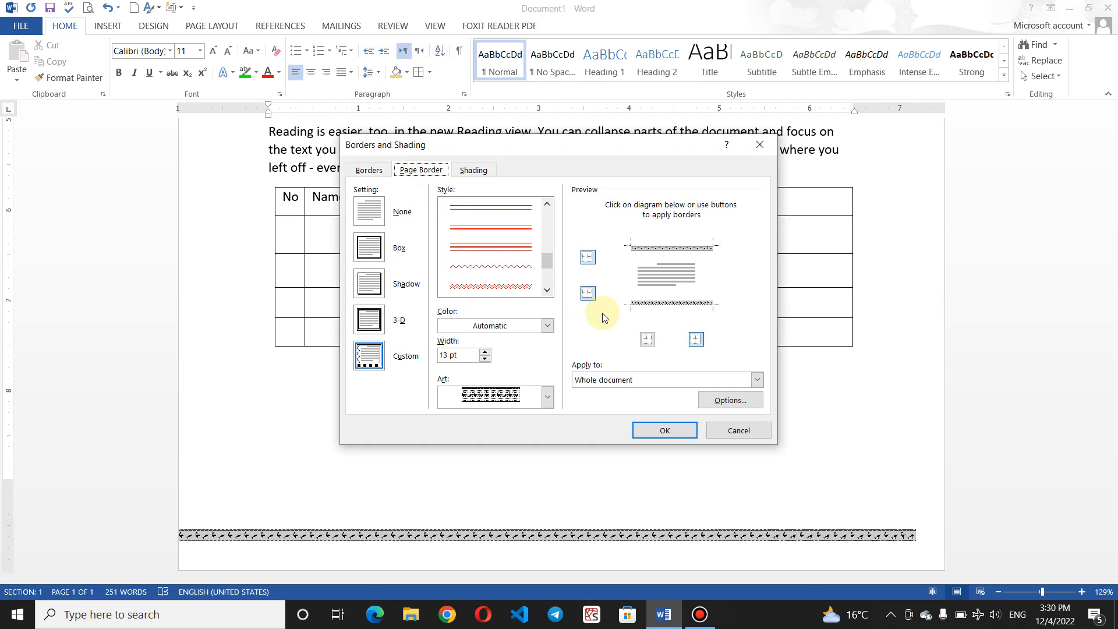
pyautogui.click(373, 249)
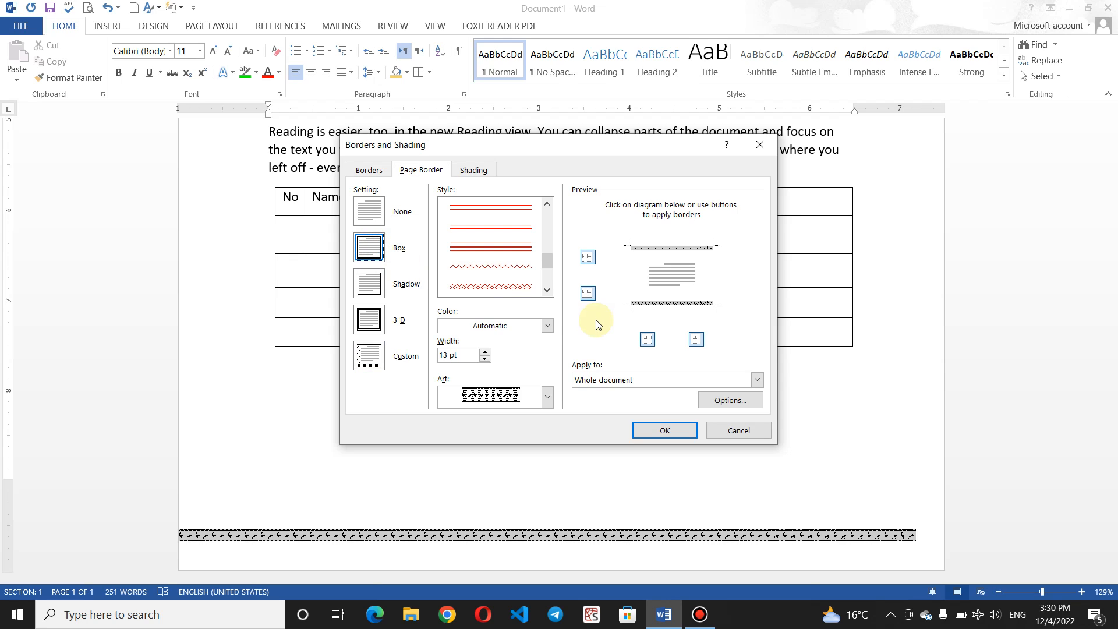
# Step: Choose a new patterned border art and colour it purple
pyautogui.click(548, 397)
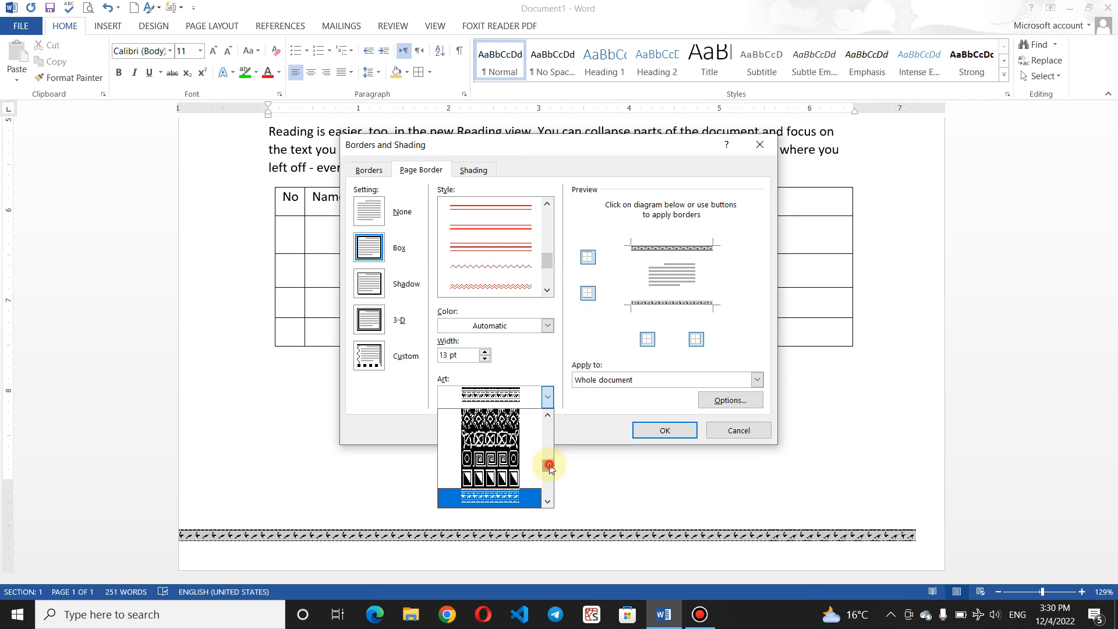
pyautogui.moveTo(550, 466); pyautogui.dragTo(550, 470)
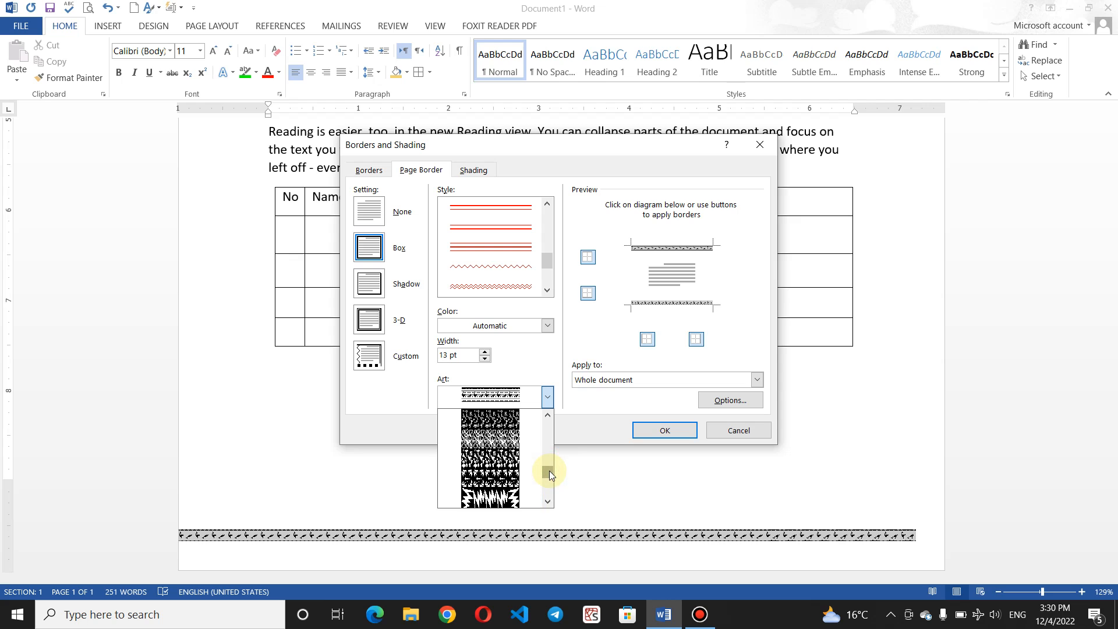
pyautogui.click(516, 443)
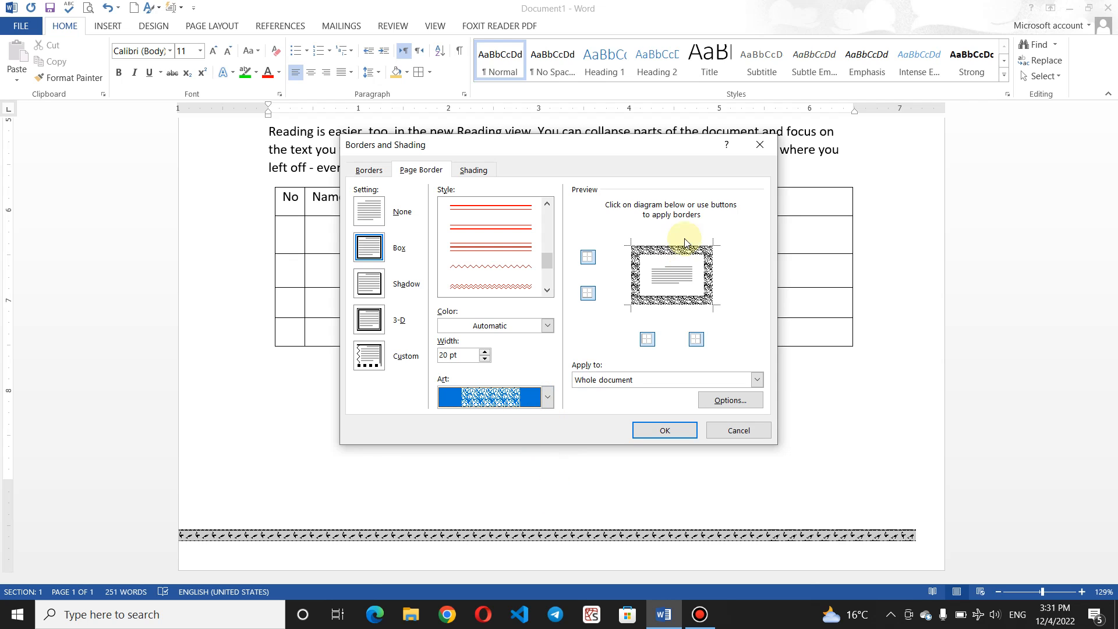
pyautogui.click(547, 325)
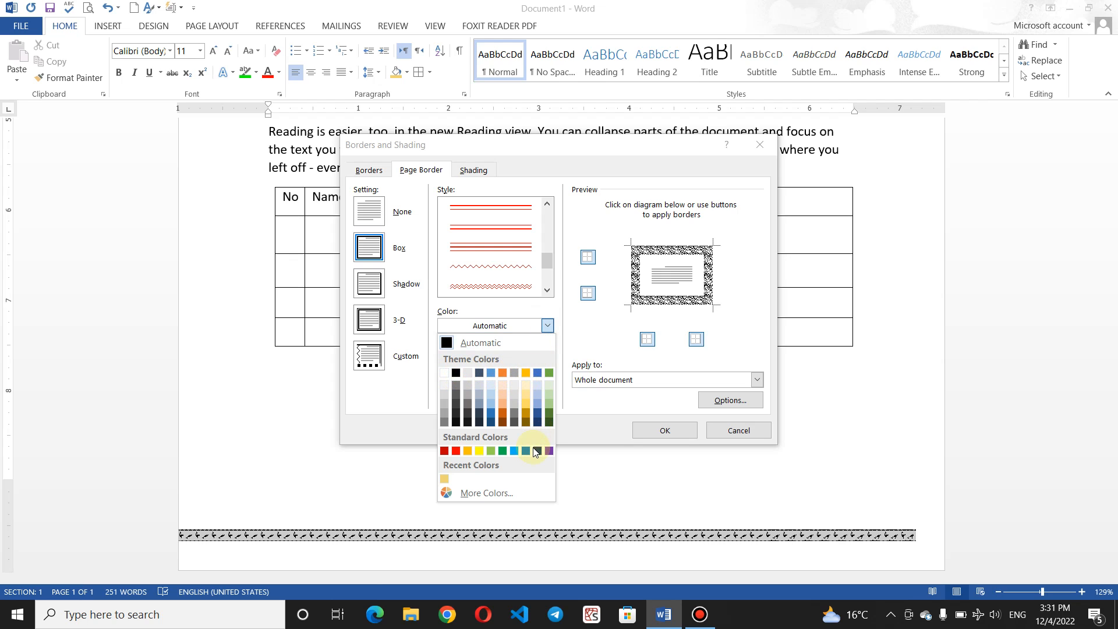
pyautogui.click(549, 449)
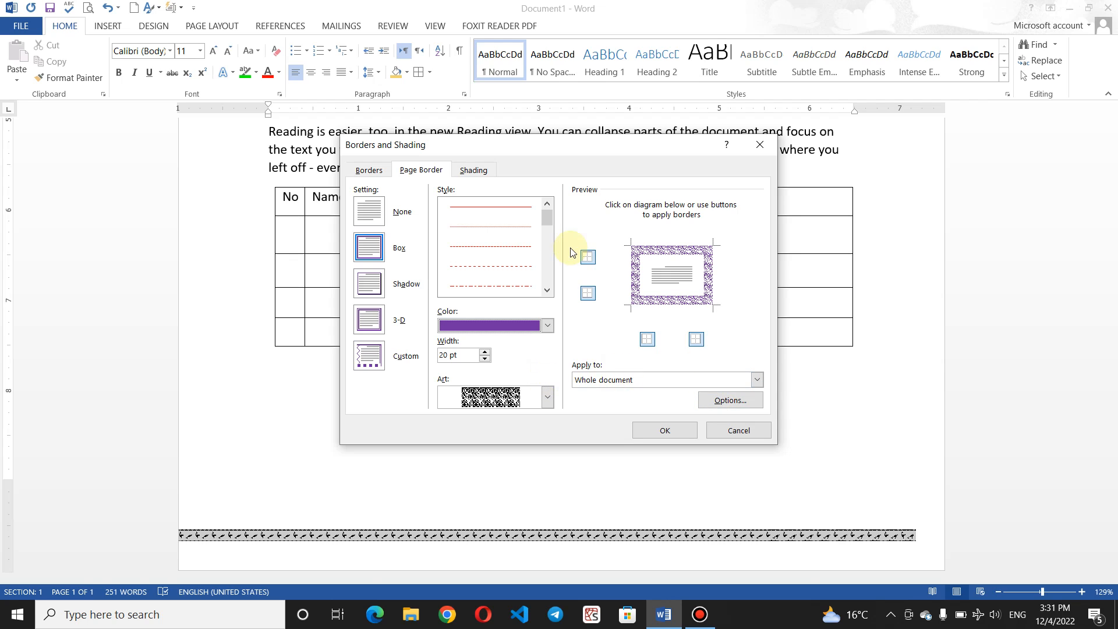
# Step: Narrow the purple art border to 15 pt, apply it, and review the framed page
pyautogui.click(484, 359)
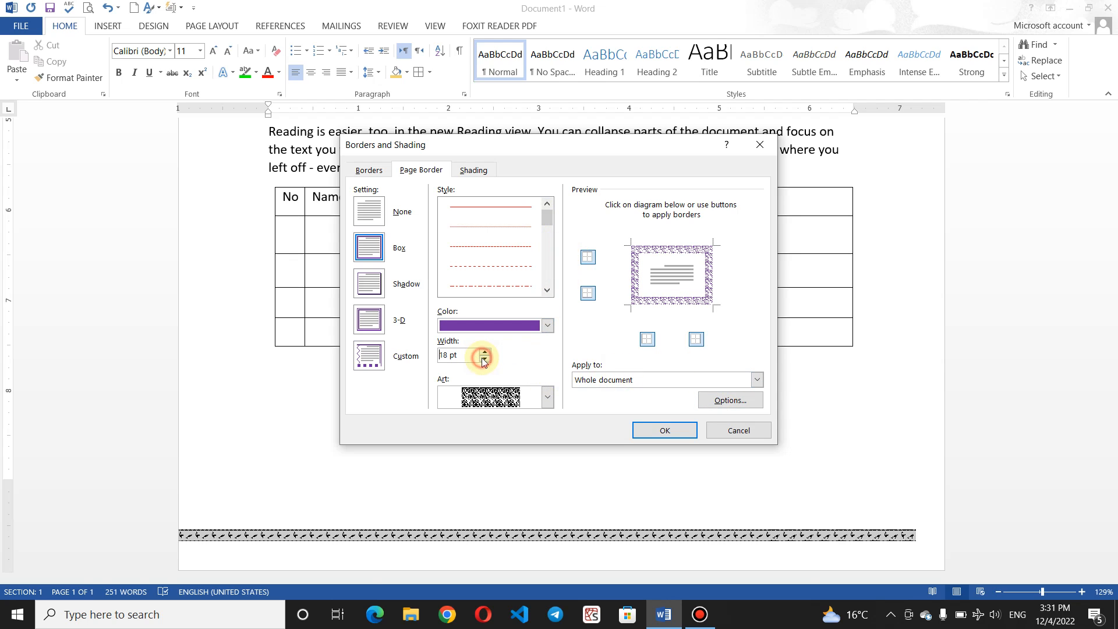
pyautogui.click(484, 359)
pyautogui.click(484, 360)
pyautogui.click(484, 359)
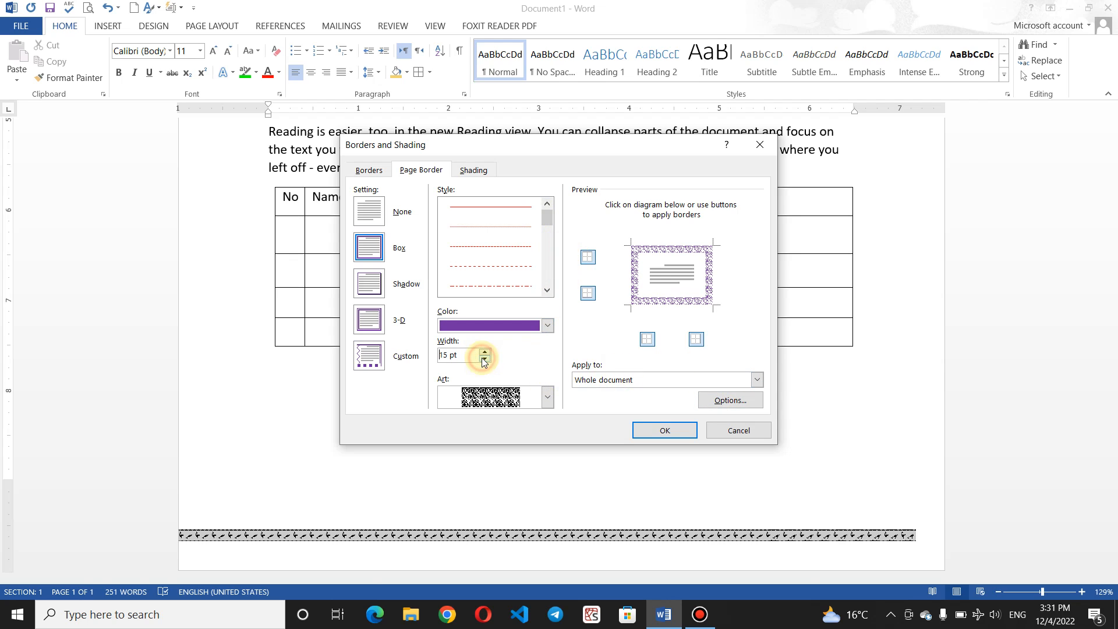
pyautogui.click(665, 430)
pyautogui.scroll(2, 649, 382)
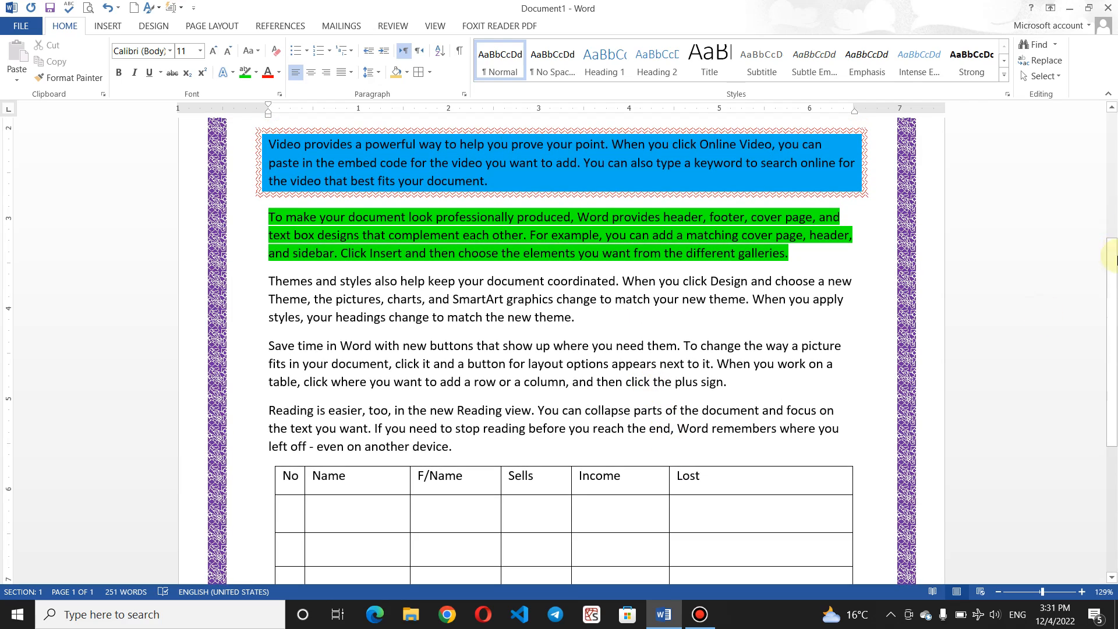
pyautogui.moveTo(1113, 259)
pyautogui.mouseDown()
pyautogui.moveTo(1113, 144)
pyautogui.moveTo(1108, 252)
pyautogui.mouseUp()
pyautogui.keyDown('ctrl'); pyautogui.scroll(-6, 1116, 144); pyautogui.keyUp('ctrl')
pyautogui.scroll(3, 1112, 204)
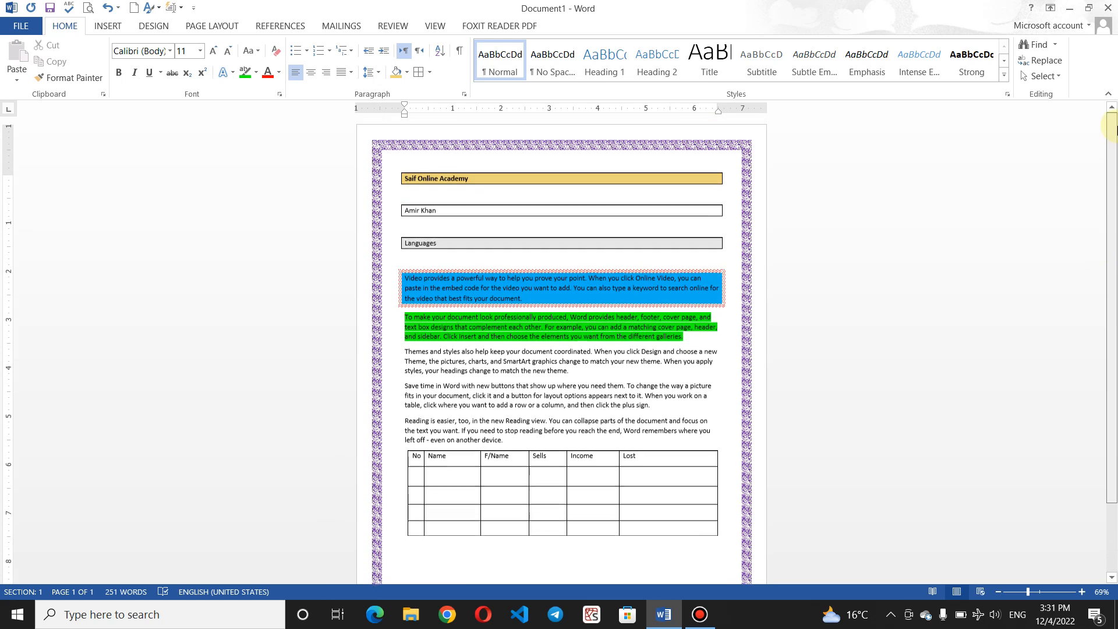
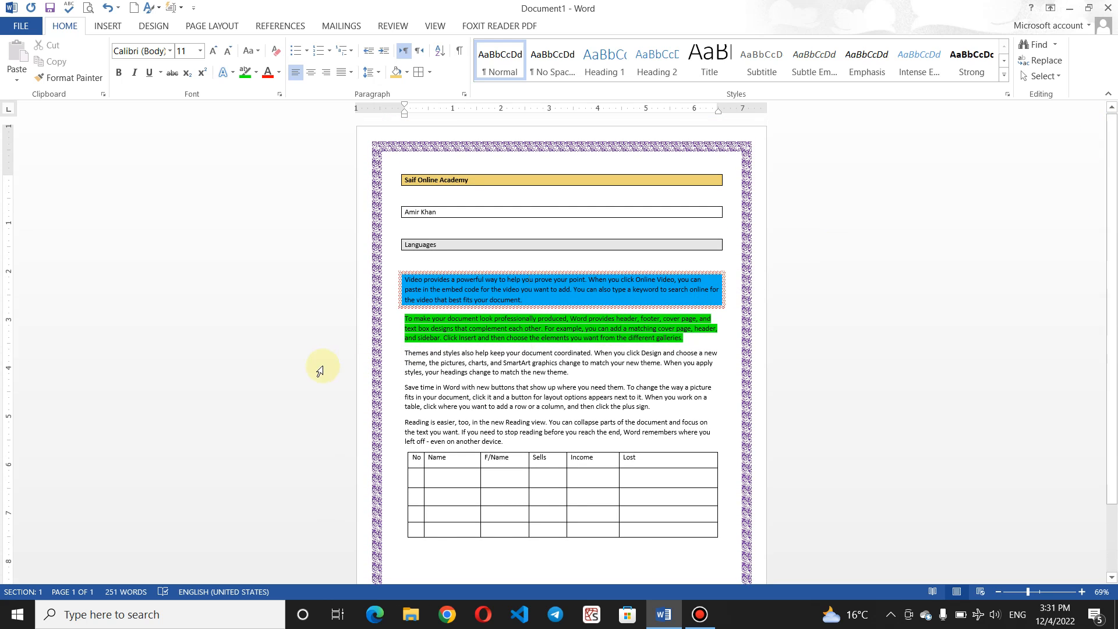
# Step: Insert page breaks below the table until the bordered document reaches seven pages, then return to page 1
pyautogui.click(424, 551)
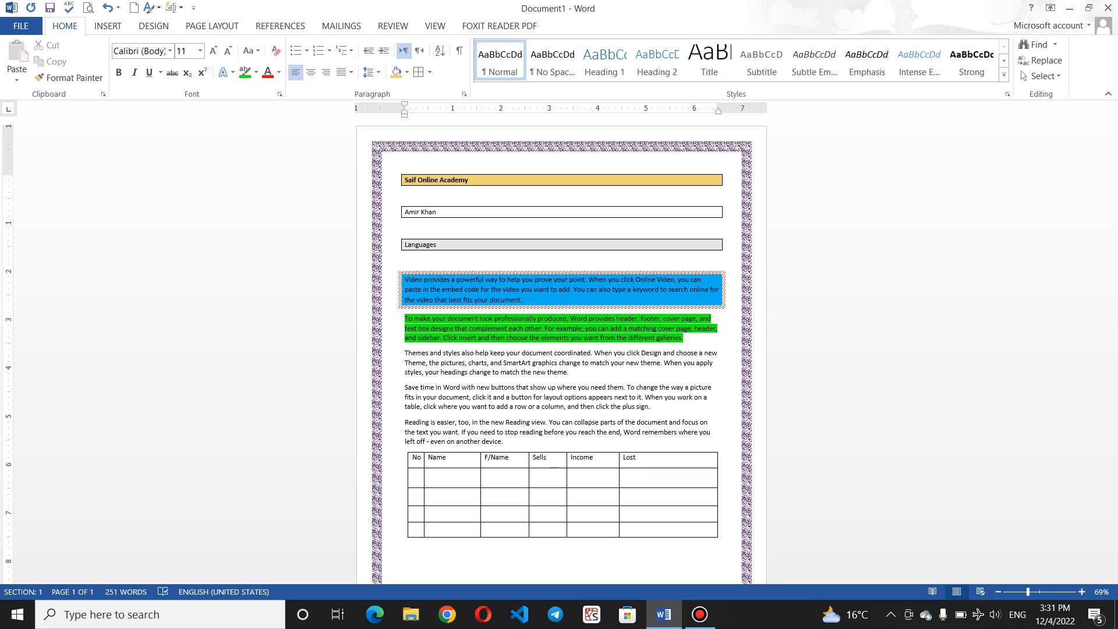
pyautogui.click(425, 552)
pyautogui.hotkey('ctrl', 'Return')
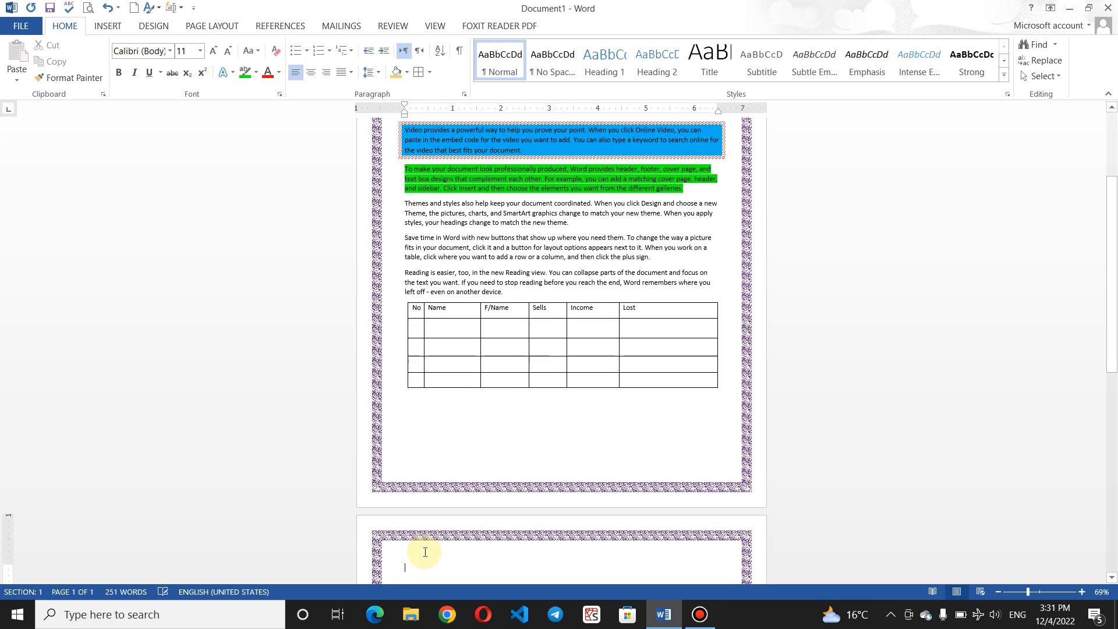
pyautogui.hotkey('ctrl', 'Return')
pyautogui.hotkey('ctrl', 'Return')
pyautogui.hotkey('ctrl', 'Return')
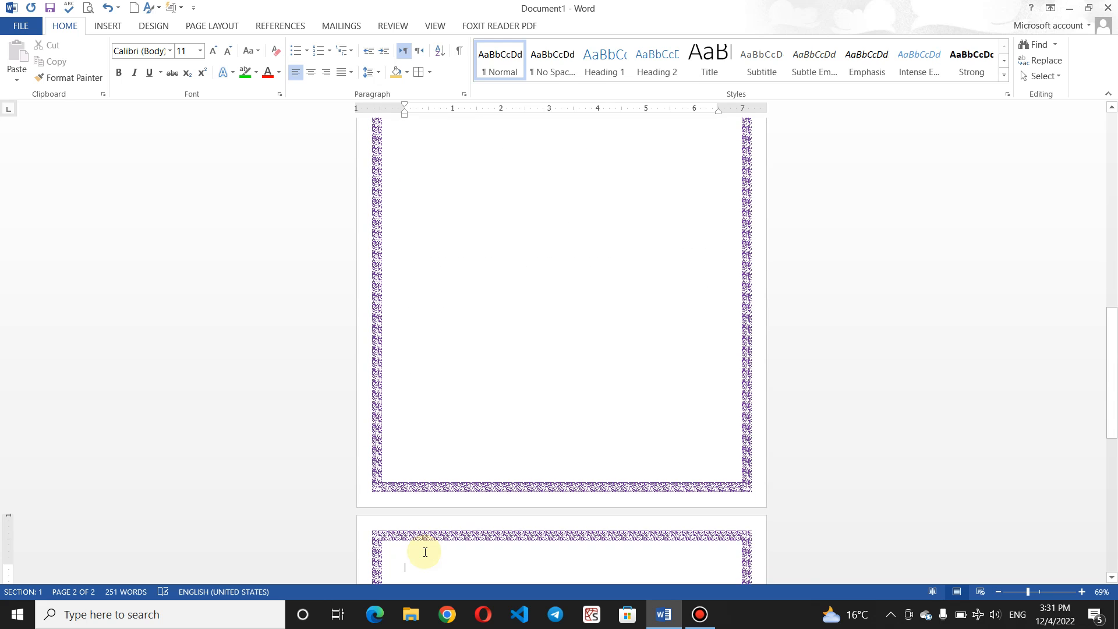
pyautogui.hotkey('ctrl', 'Return')
pyautogui.hotkey('ctrl', 'Return')
pyautogui.hotkey('ctrl', 'Return')
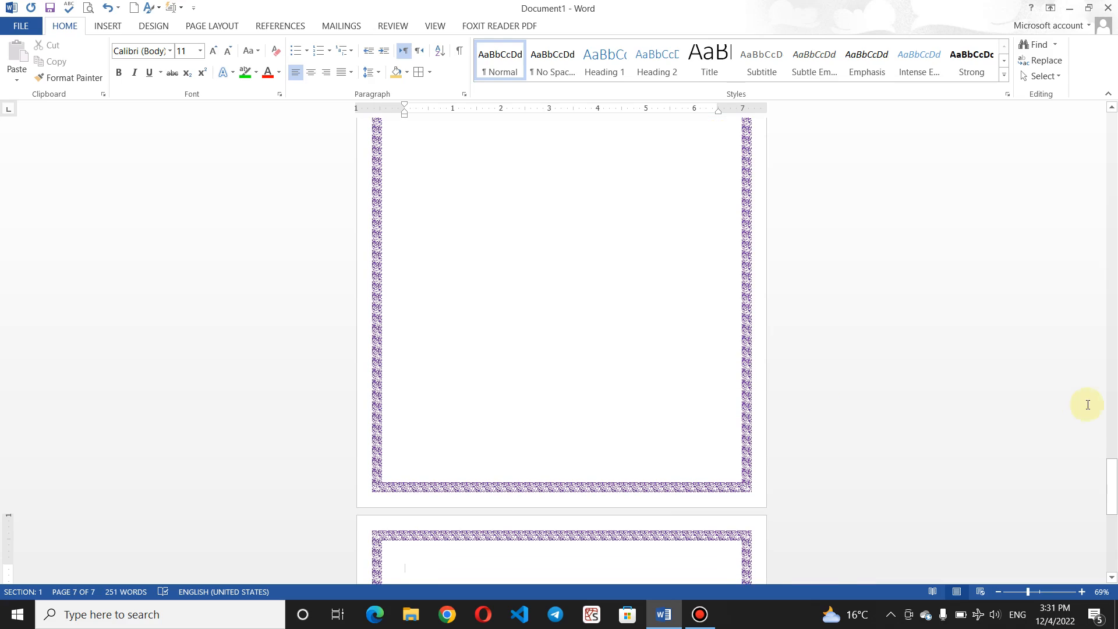
pyautogui.scroll(3, 1090, 402)
pyautogui.moveTo(1112, 494); pyautogui.dragTo(1112, 124)
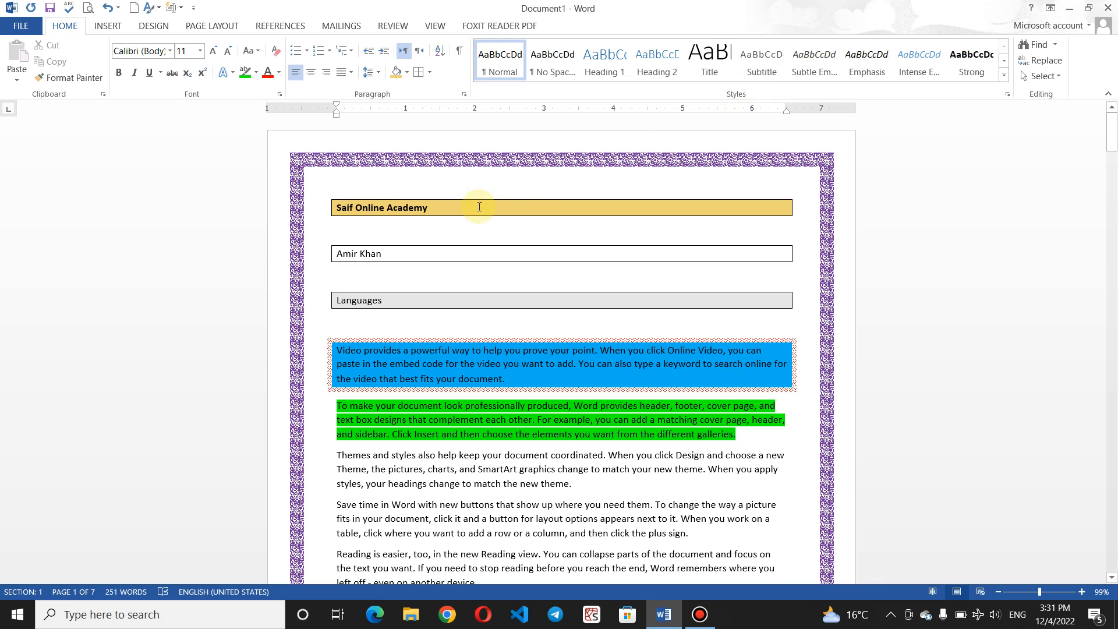
# Step: Try the No Spacing and Heading 1 to 5 styles on the Saif Online Academy heading and enlarge it
pyautogui.moveTo(445, 207); pyautogui.dragTo(334, 211)
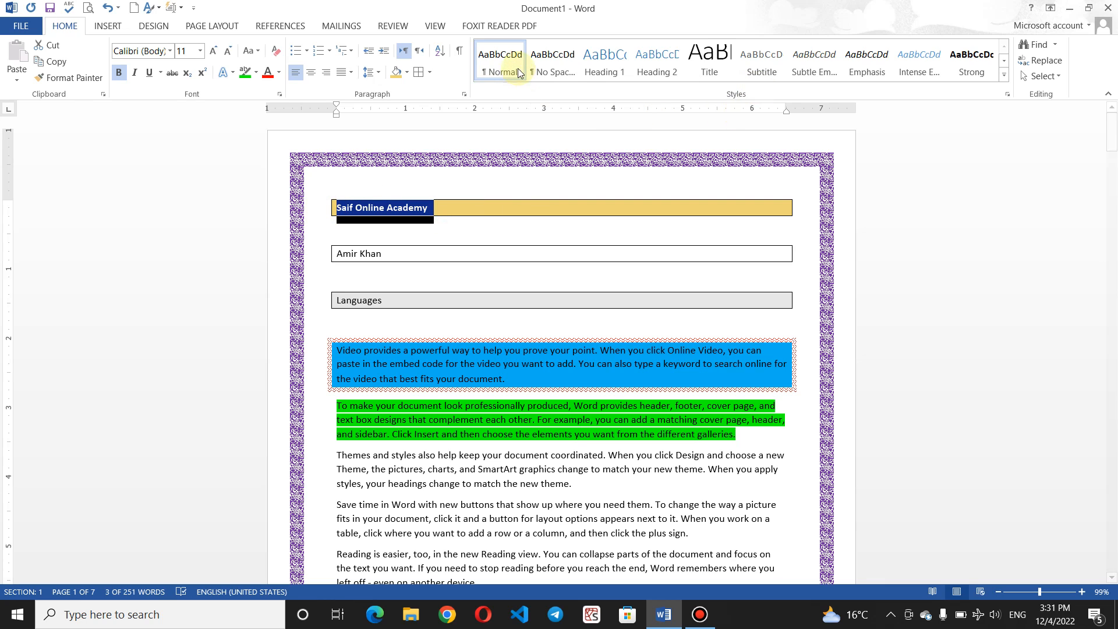
pyautogui.click(560, 65)
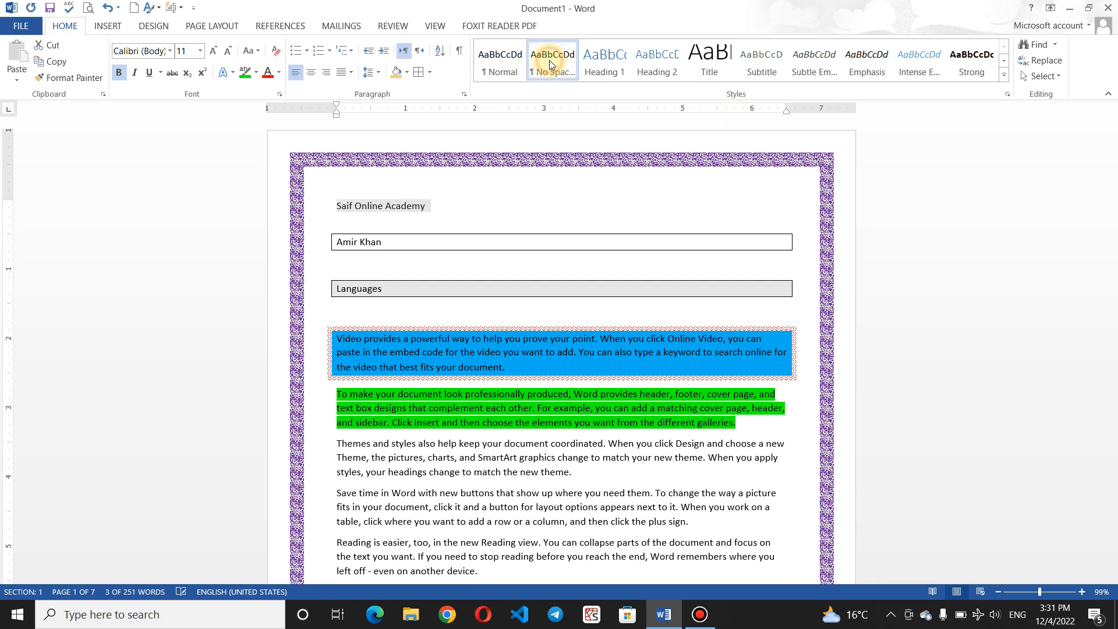
pyautogui.click(504, 178)
pyautogui.tripleClick(327, 213)
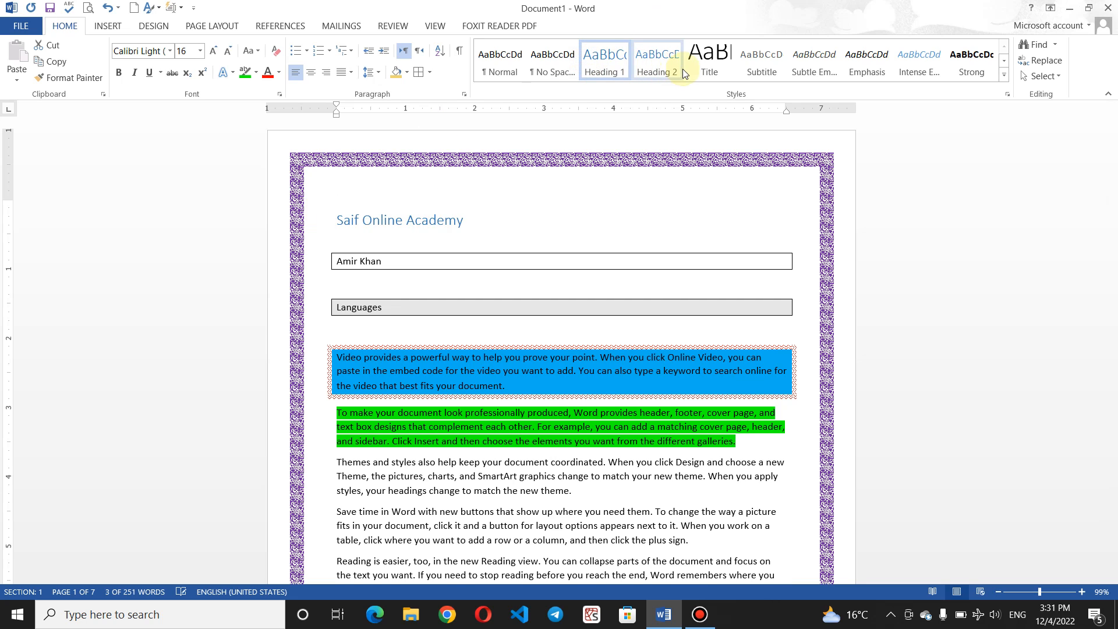
pyautogui.click(655, 61)
pyautogui.click(702, 62)
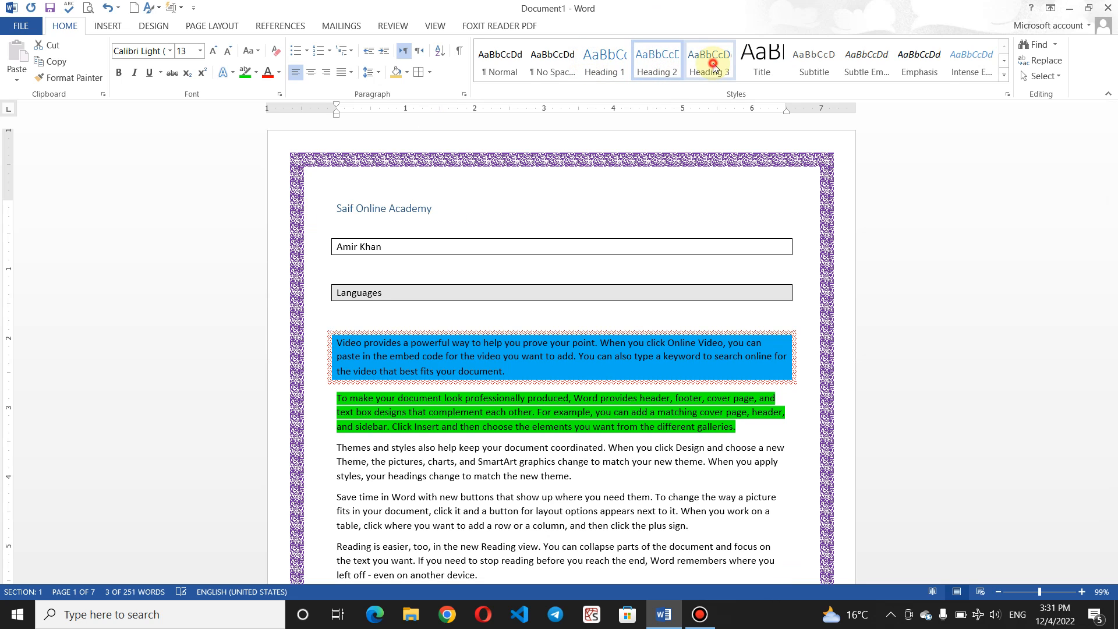
pyautogui.click(763, 62)
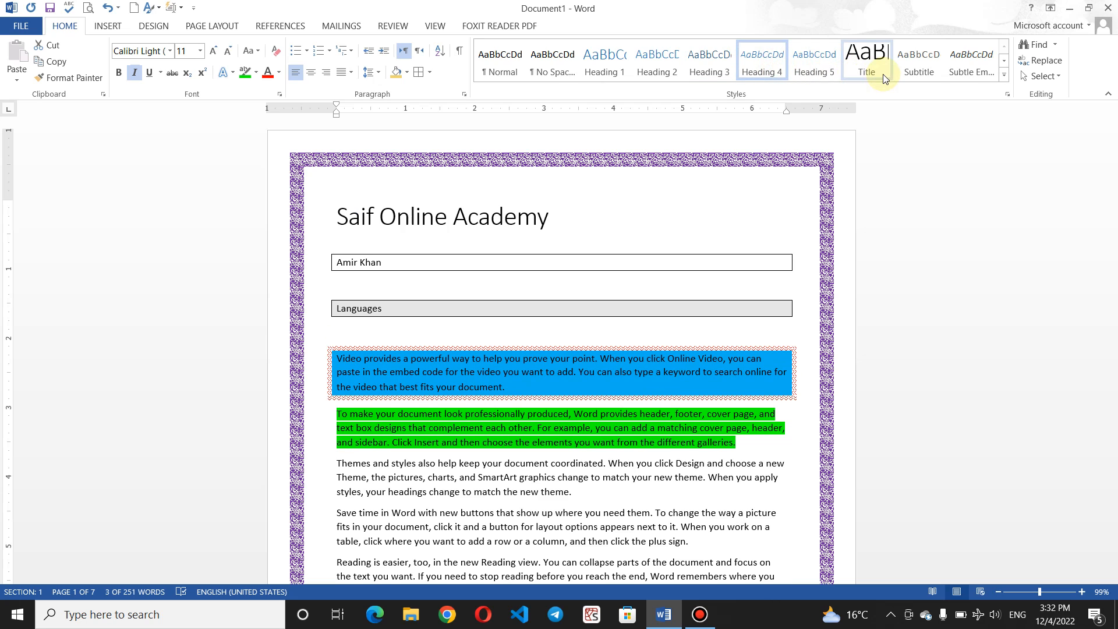
pyautogui.click(816, 64)
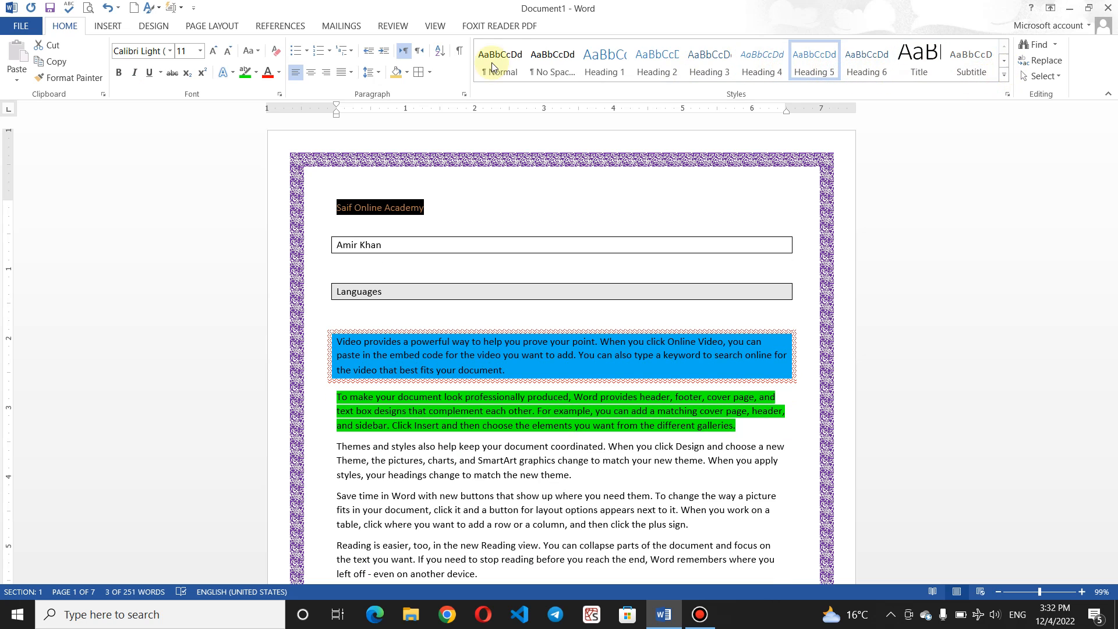
pyautogui.click(211, 51)
pyautogui.click(211, 52)
pyautogui.click(211, 52)
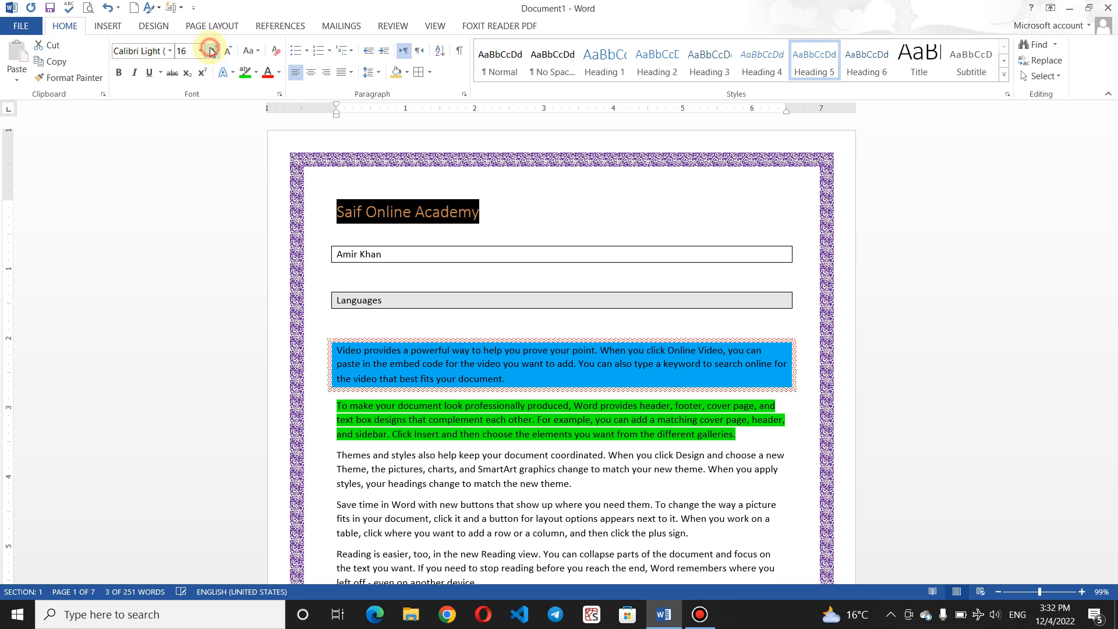
pyautogui.scroll(2, 495, 122)
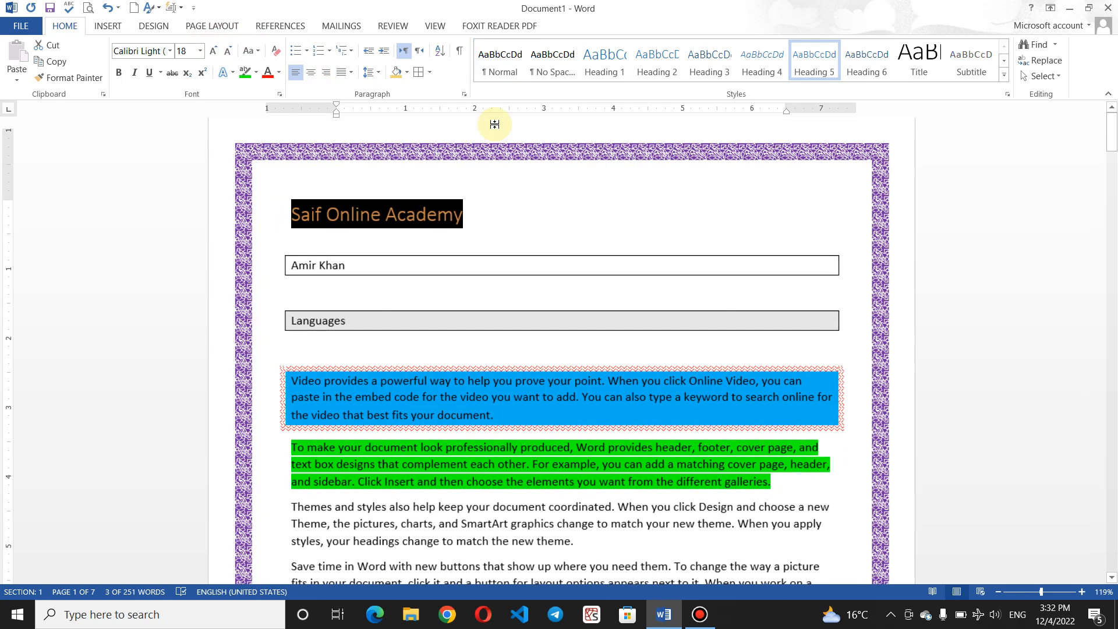
# Step: Try Heading 6, 7 and 8, Intense Reference and Book Title styles on the heading
pyautogui.click(865, 63)
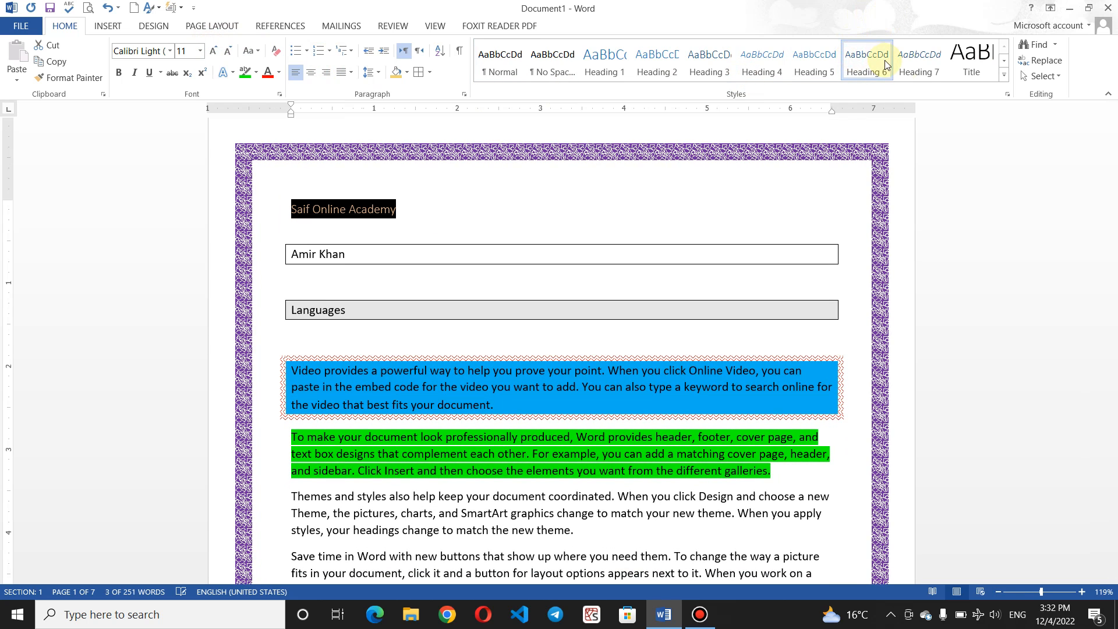
pyautogui.click(925, 67)
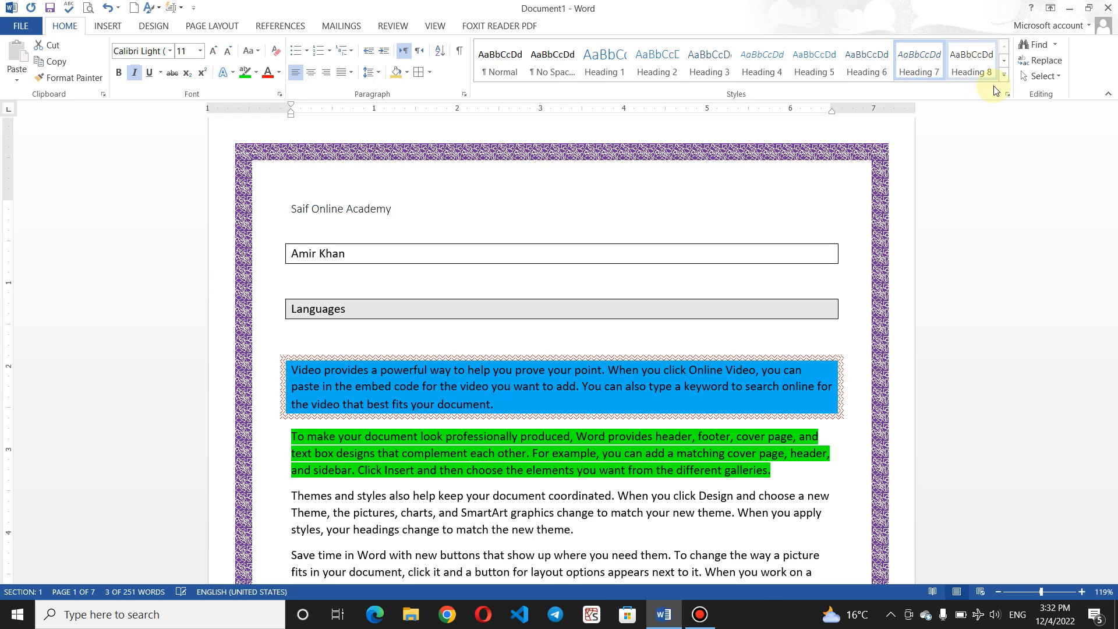
pyautogui.click(981, 71)
pyautogui.click(1005, 75)
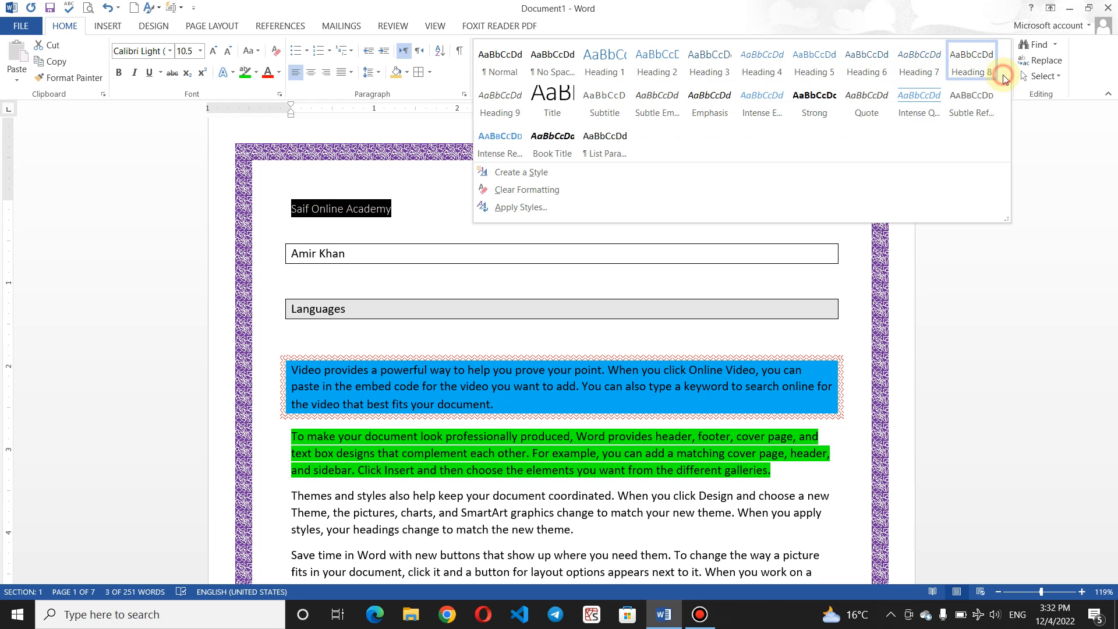
pyautogui.click(510, 140)
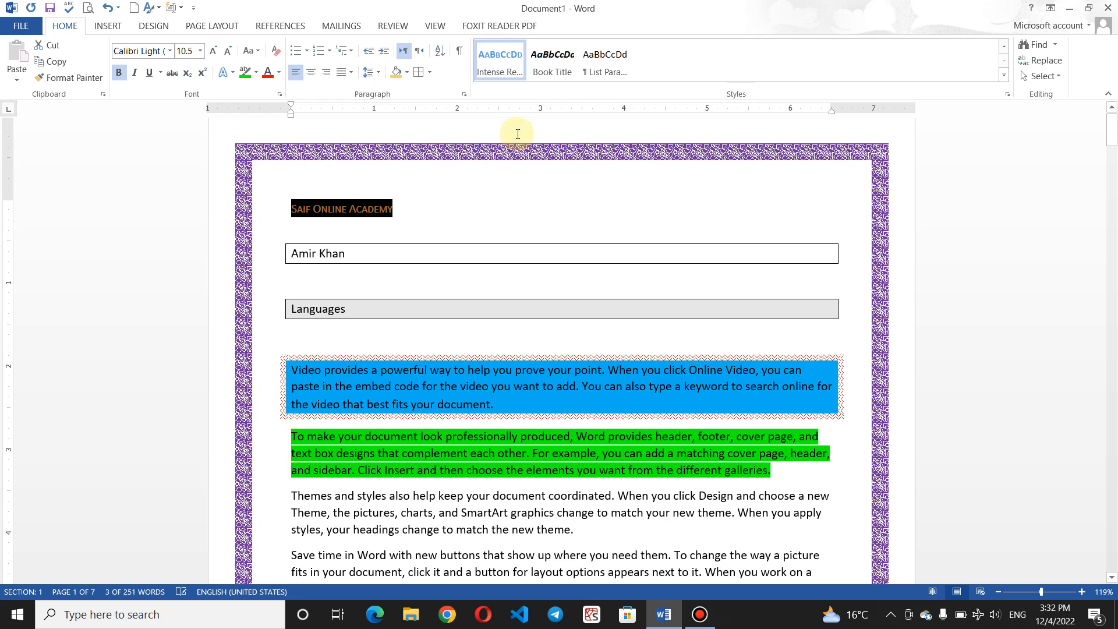
pyautogui.click(600, 64)
pyautogui.click(564, 61)
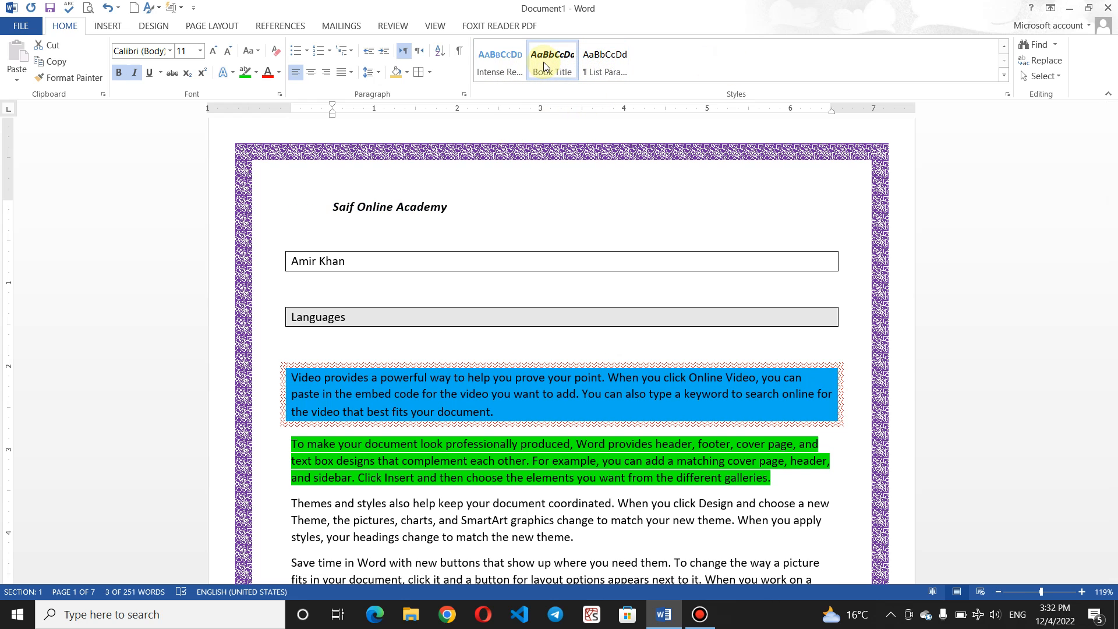
pyautogui.click(522, 62)
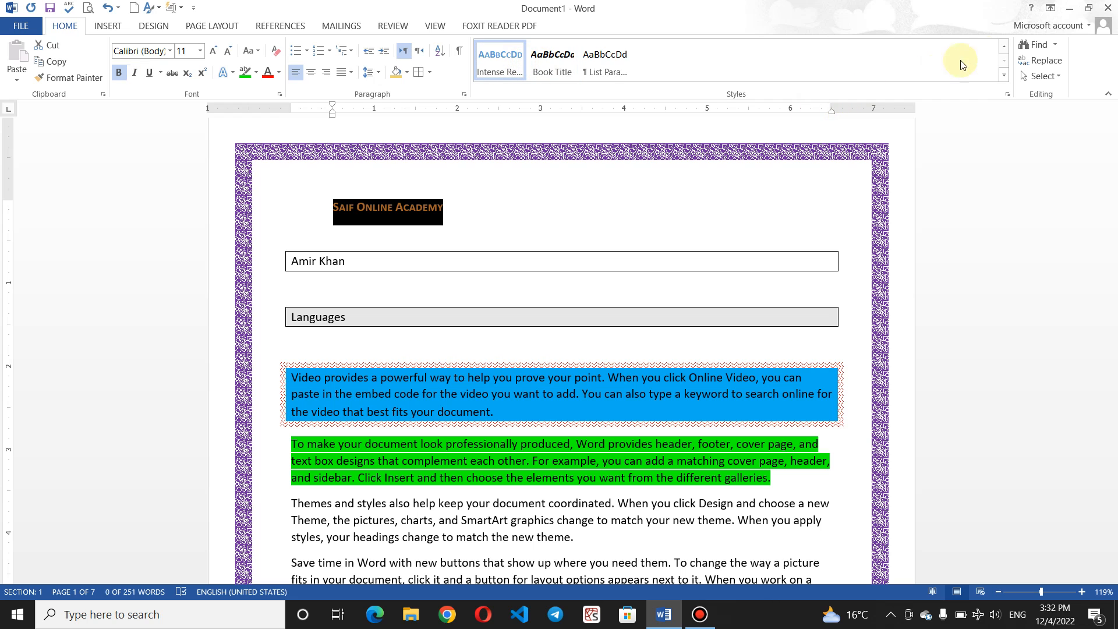
# Step: Apply the Intense Quote style to the heading and review the result
pyautogui.click(1003, 46)
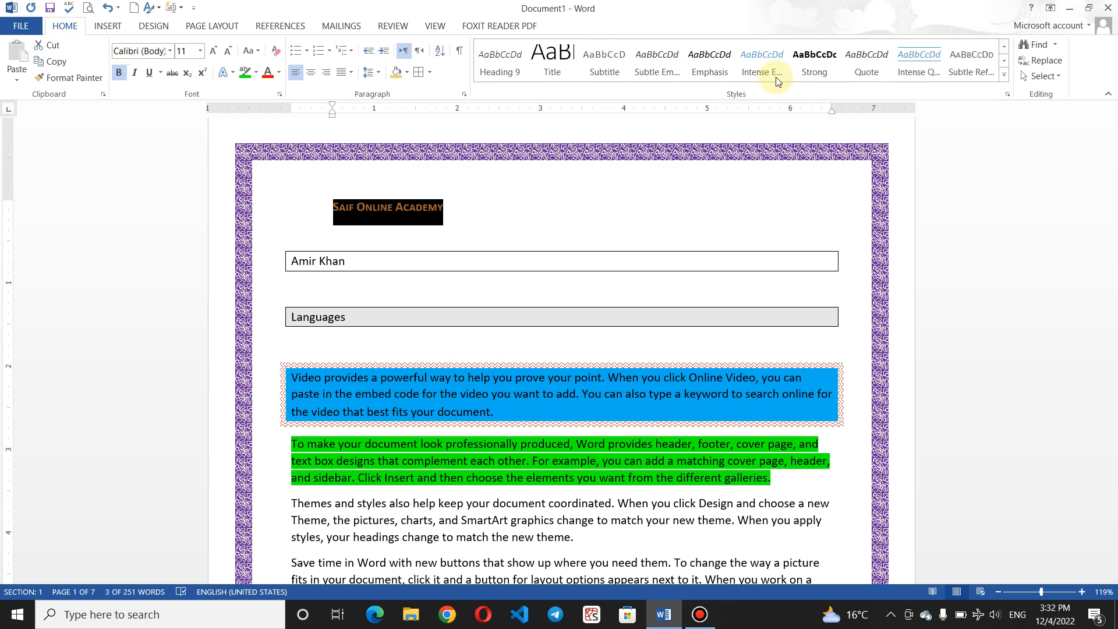
pyautogui.click(1004, 77)
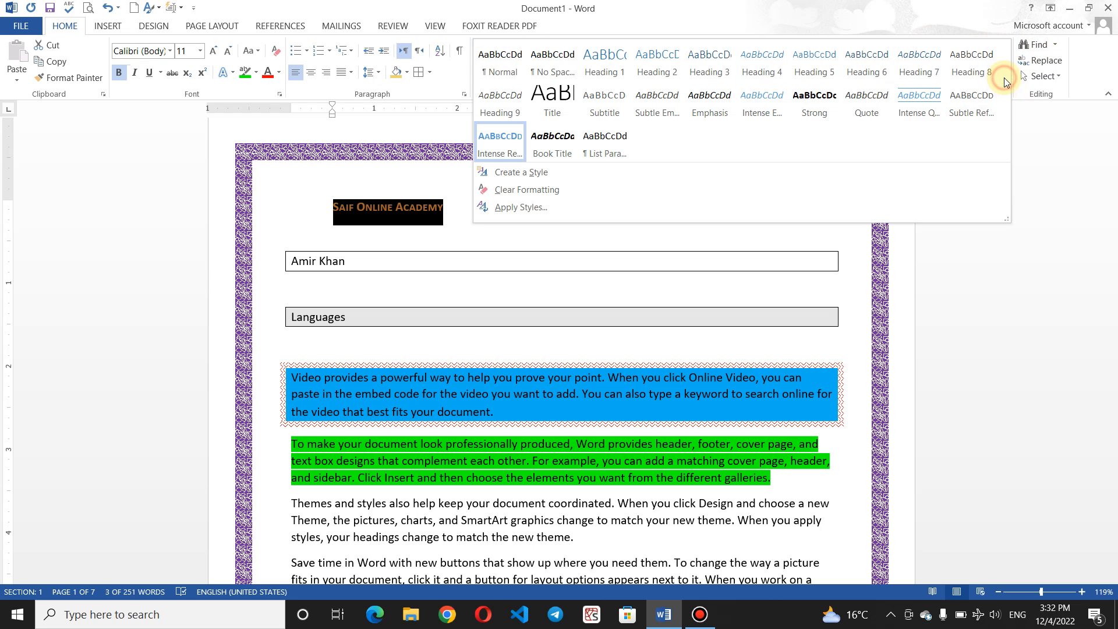
pyautogui.click(927, 103)
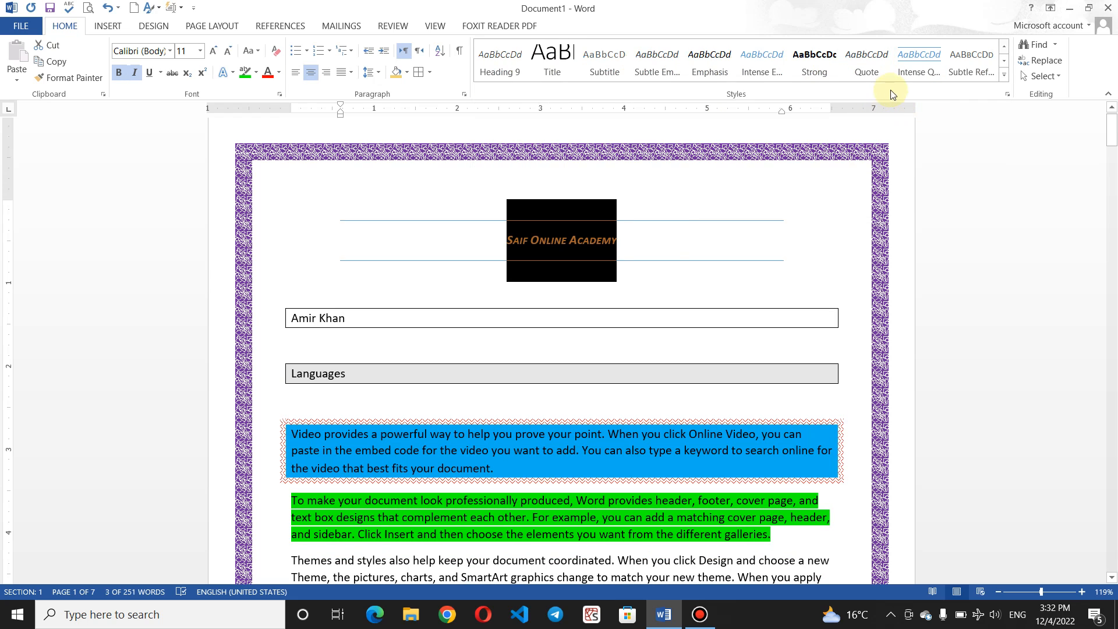
pyautogui.click(663, 236)
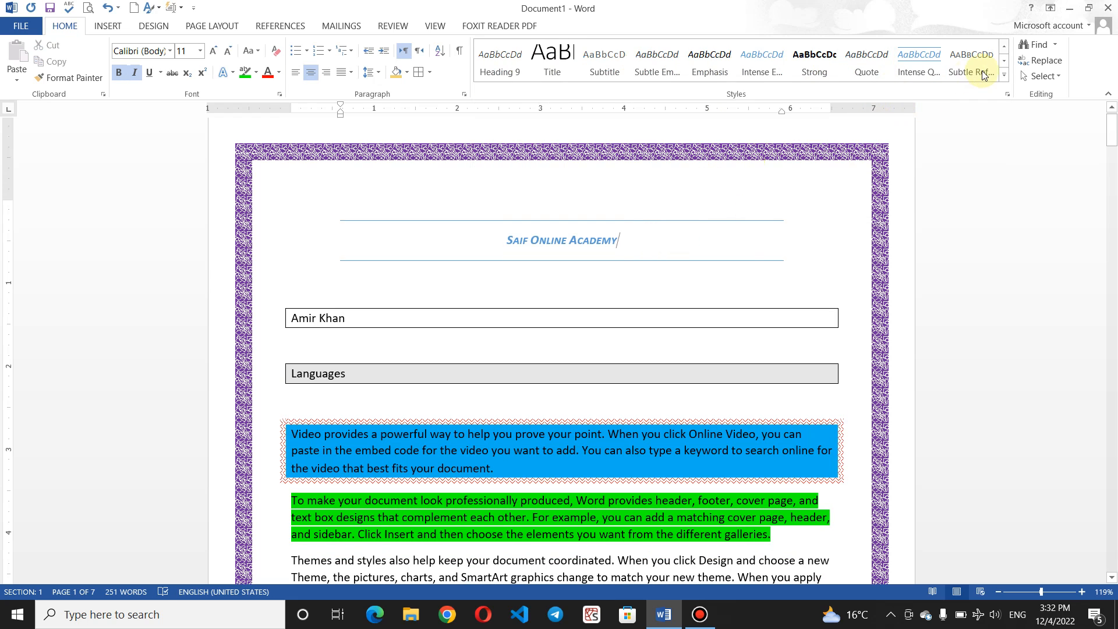
pyautogui.click(1004, 77)
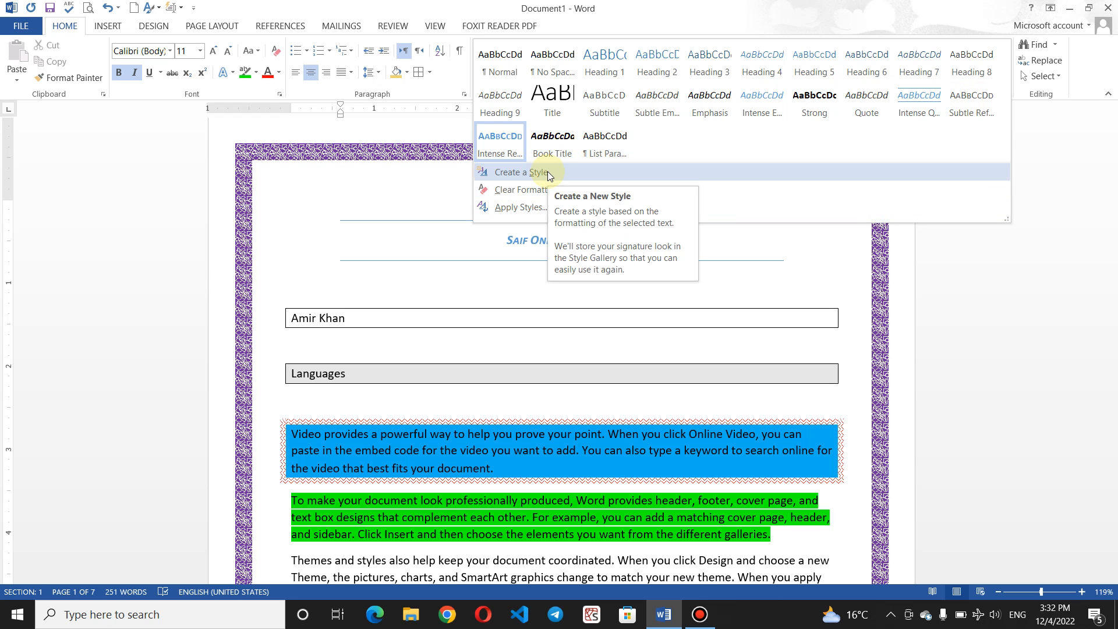
pyautogui.click(351, 318)
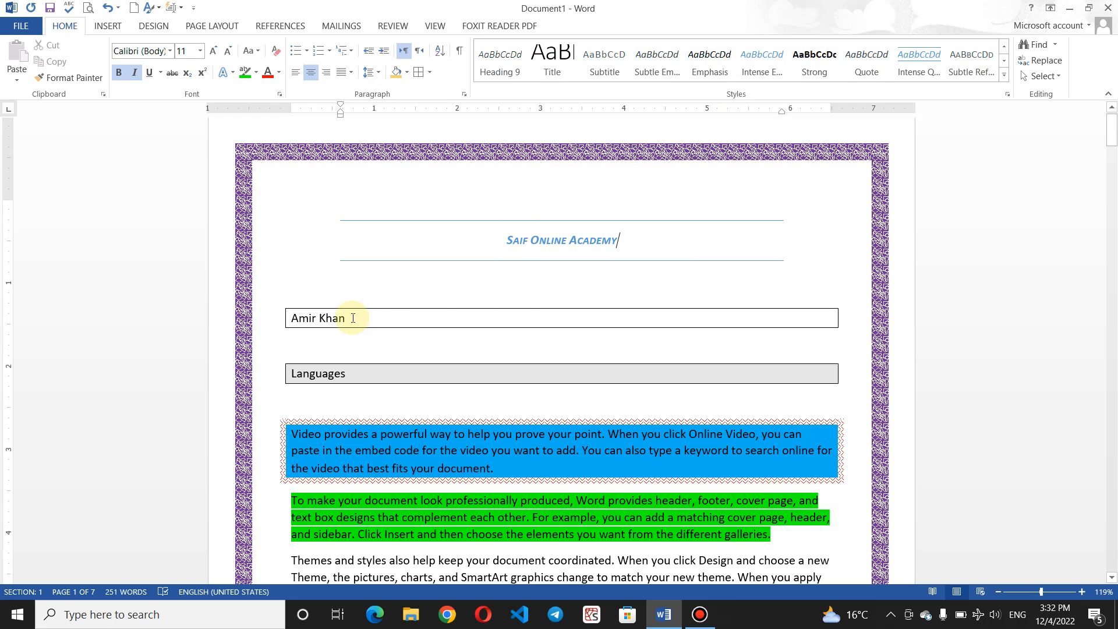
# Step: Create a new style named MyStyle from the boxed name line's formatting
pyautogui.moveTo(352, 317); pyautogui.dragTo(275, 313)
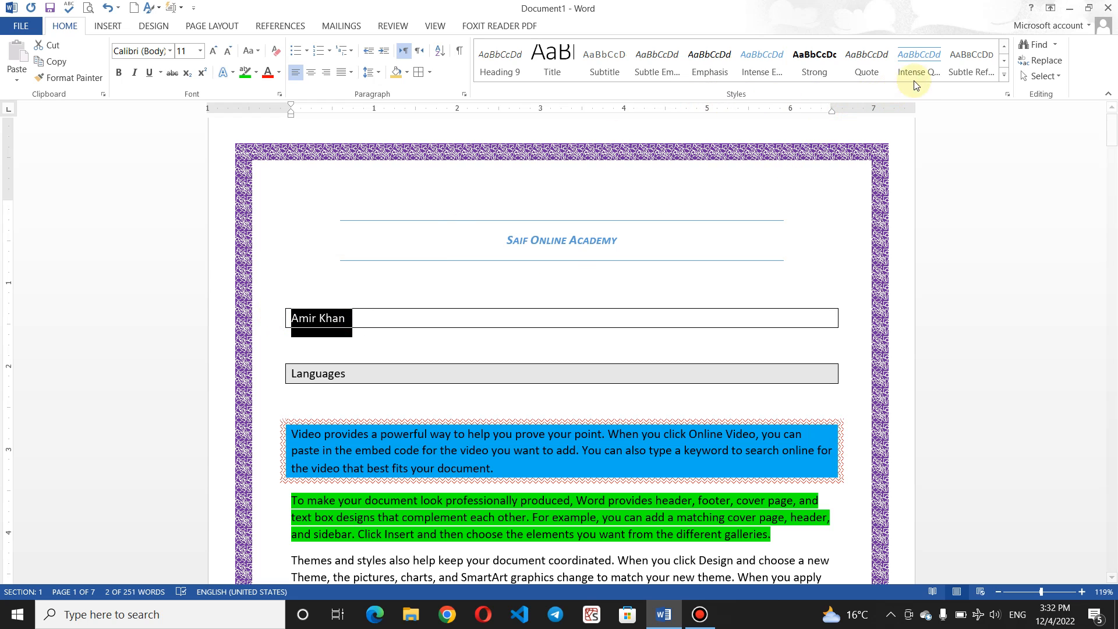
pyautogui.click(1006, 80)
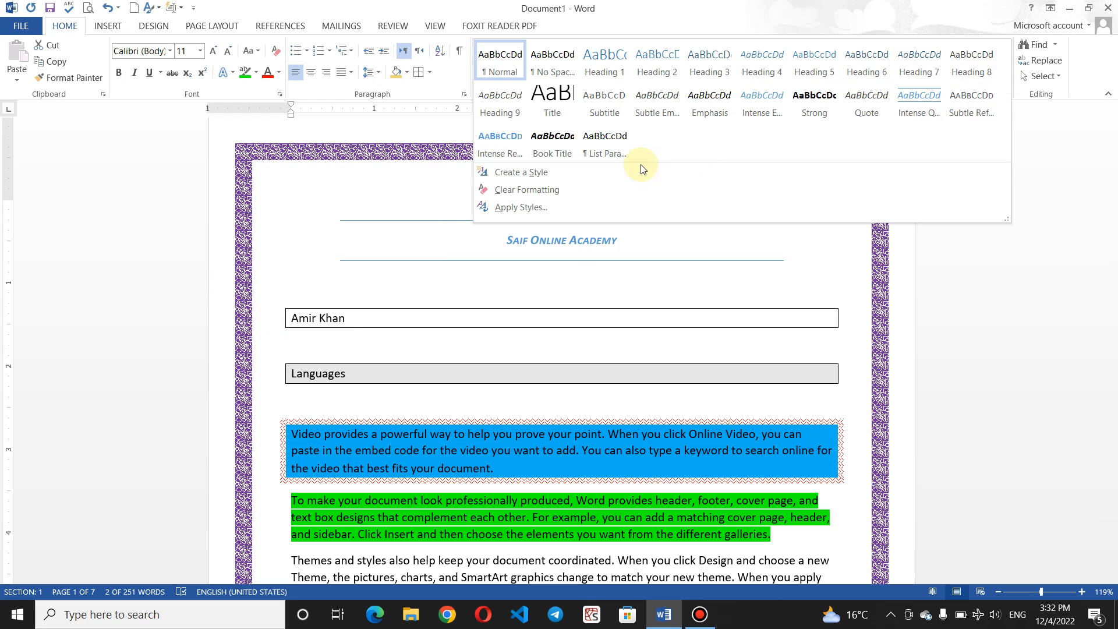
pyautogui.click(606, 166)
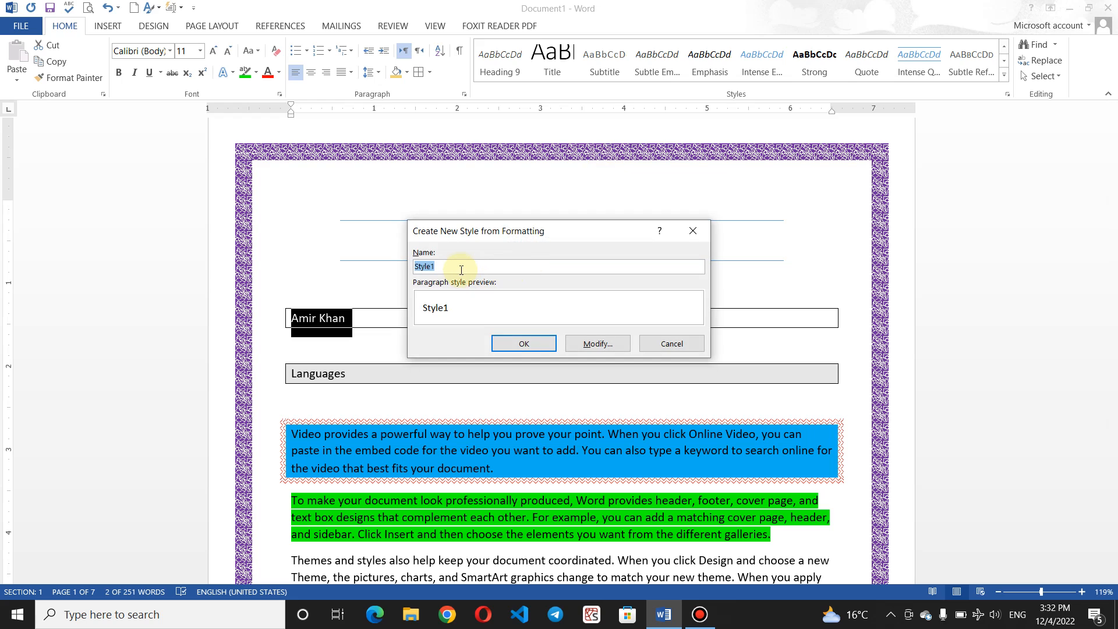
pyautogui.press('BackSpace')
pyautogui.press('BackSpace')
pyautogui.press('BackSpace')
pyautogui.press('BackSpace')
pyautogui.press('BackSpace')
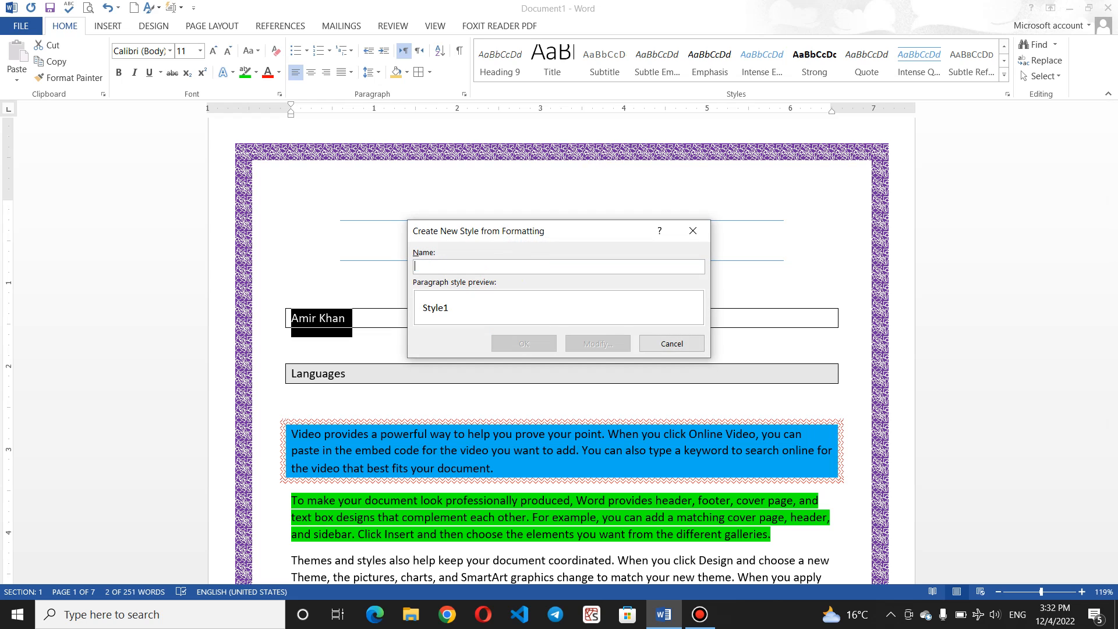
pyautogui.write('MyStyle')
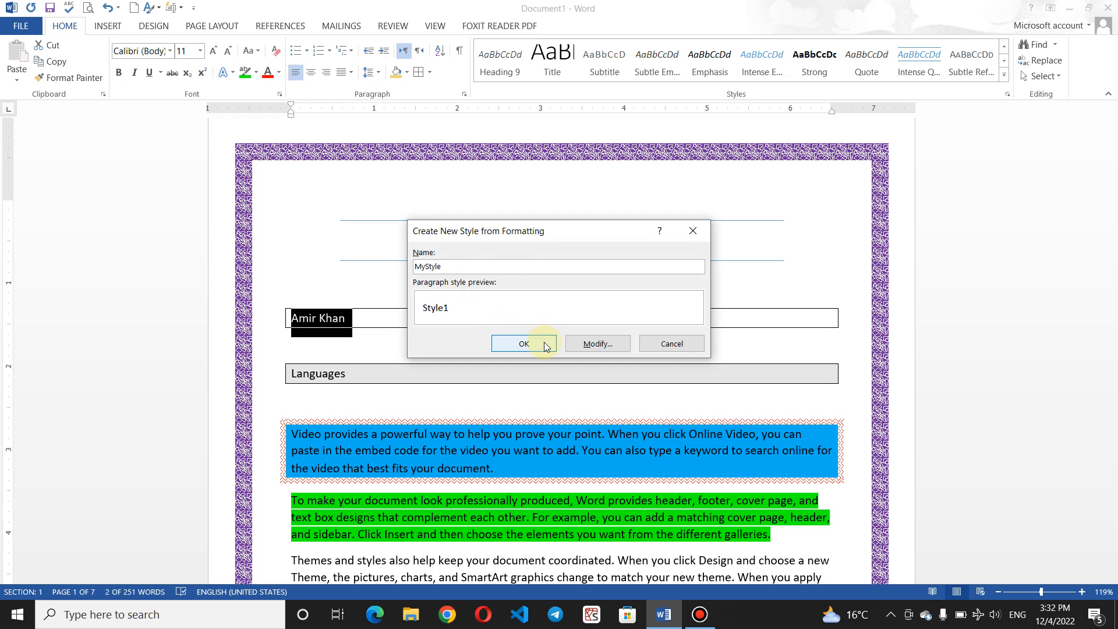
pyautogui.click(524, 344)
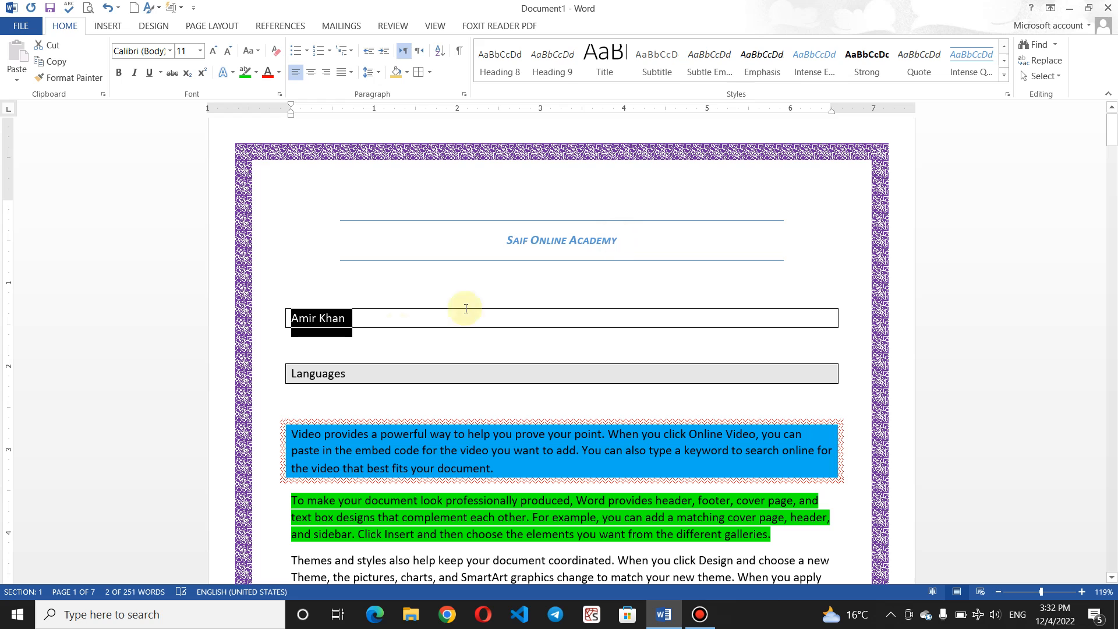
# Step: Apply MyStyle to the Saif Online Academy title
pyautogui.click(370, 319)
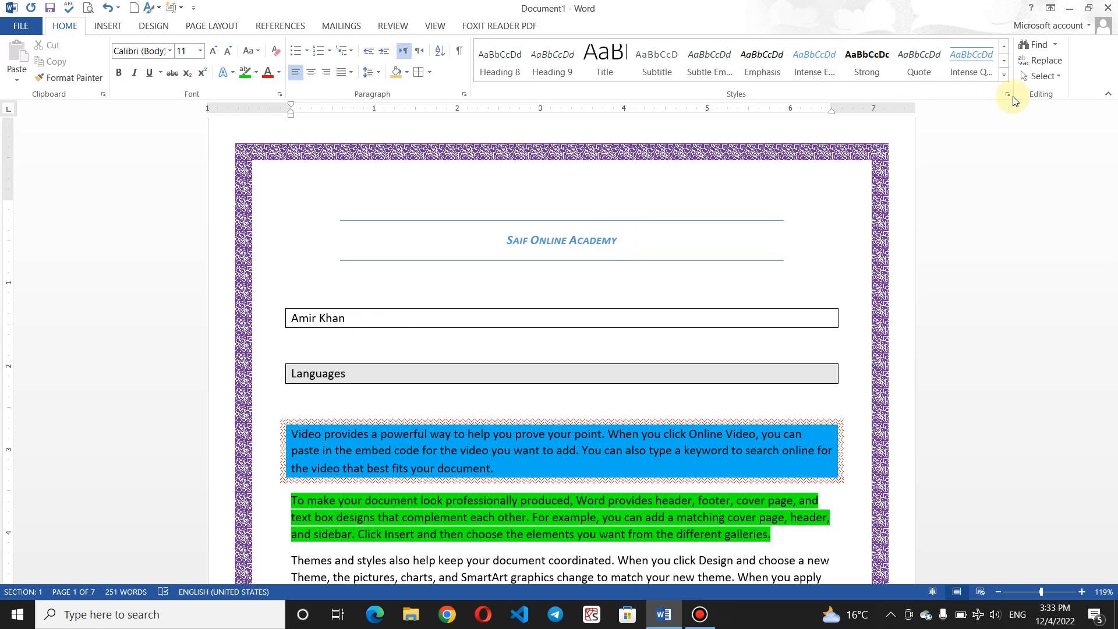
pyautogui.click(1004, 77)
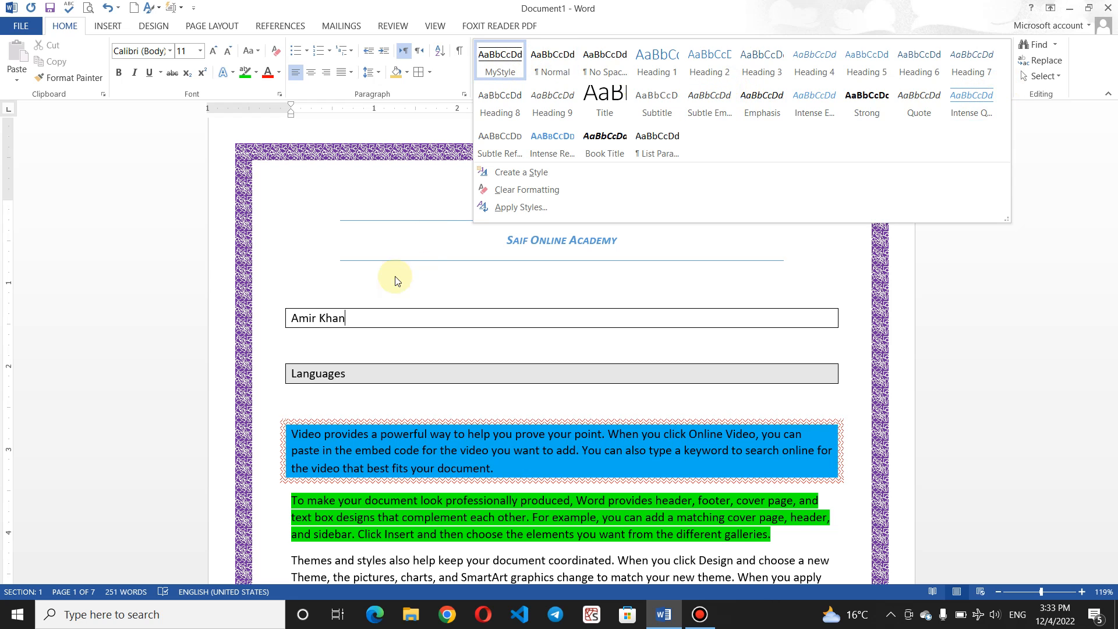
pyautogui.click(365, 363)
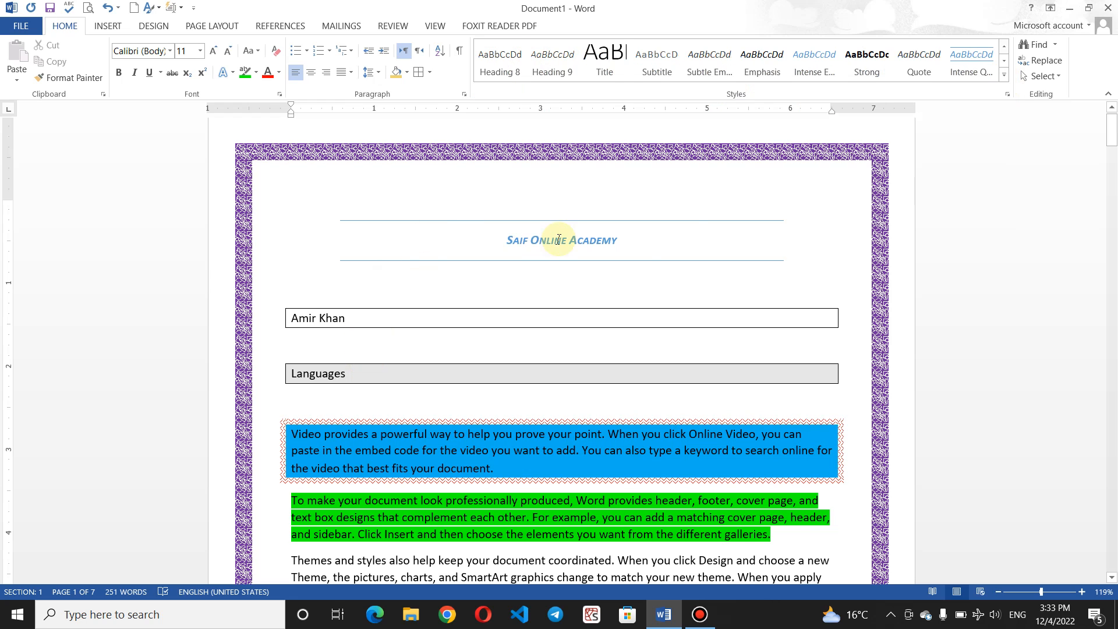
pyautogui.moveTo(633, 243); pyautogui.dragTo(474, 243)
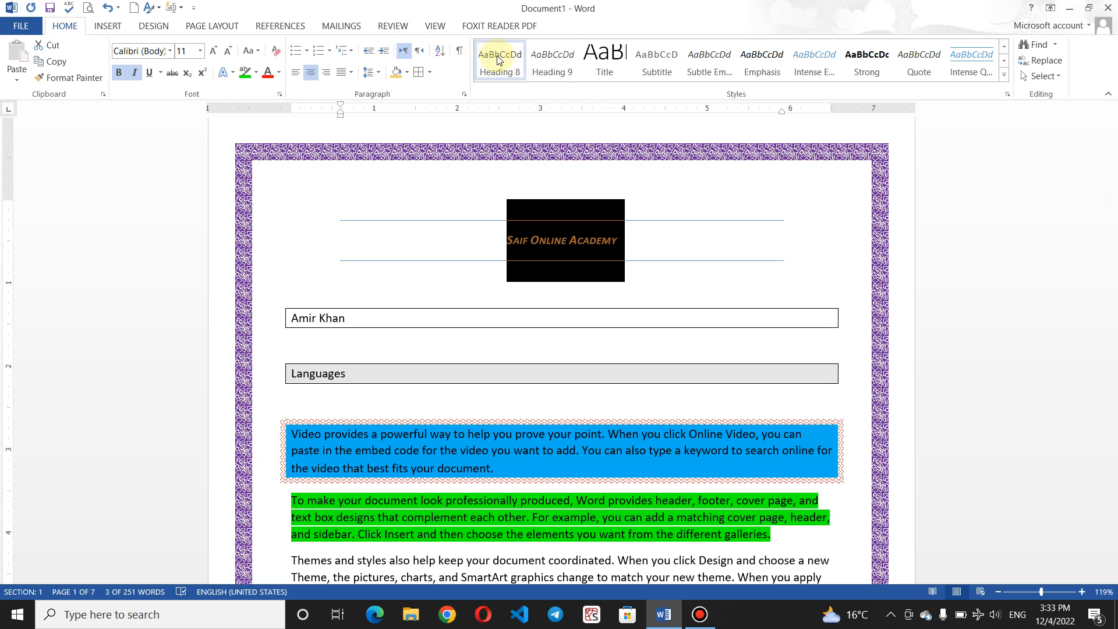
pyautogui.click(1004, 77)
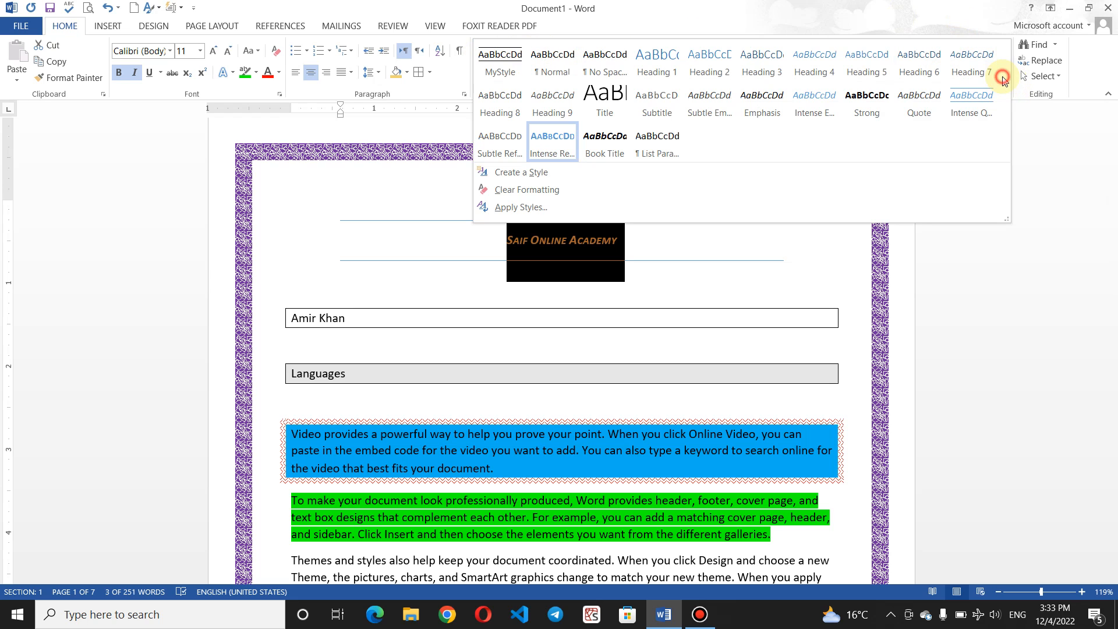
pyautogui.click(481, 57)
pyautogui.click(362, 234)
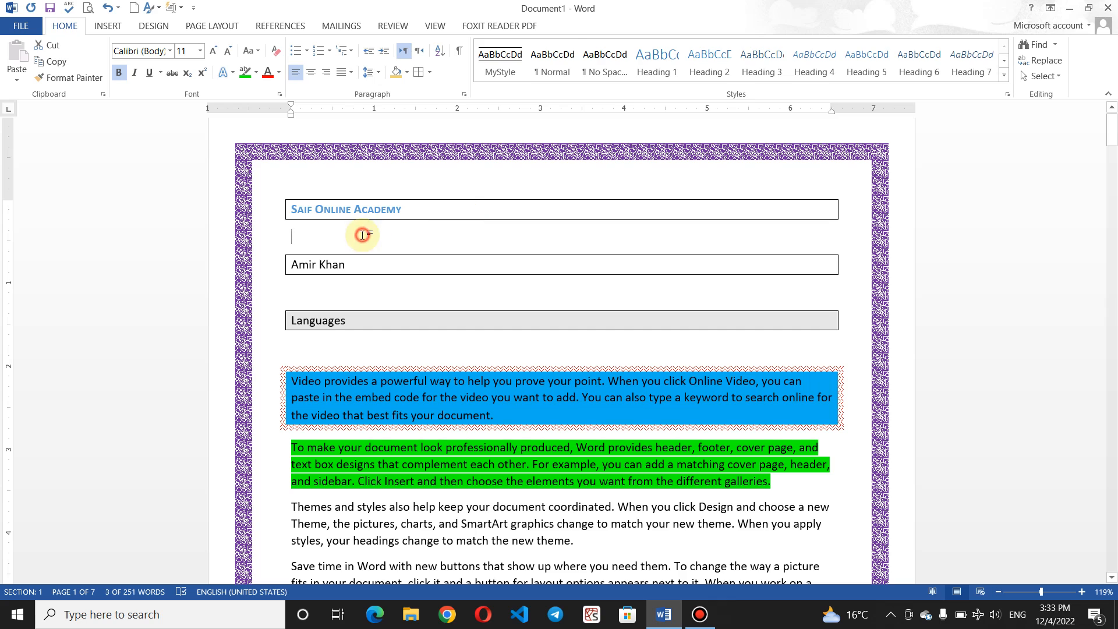
# Step: Make the name line bold, italic, underlined 22 pt Forte
pyautogui.click(365, 264)
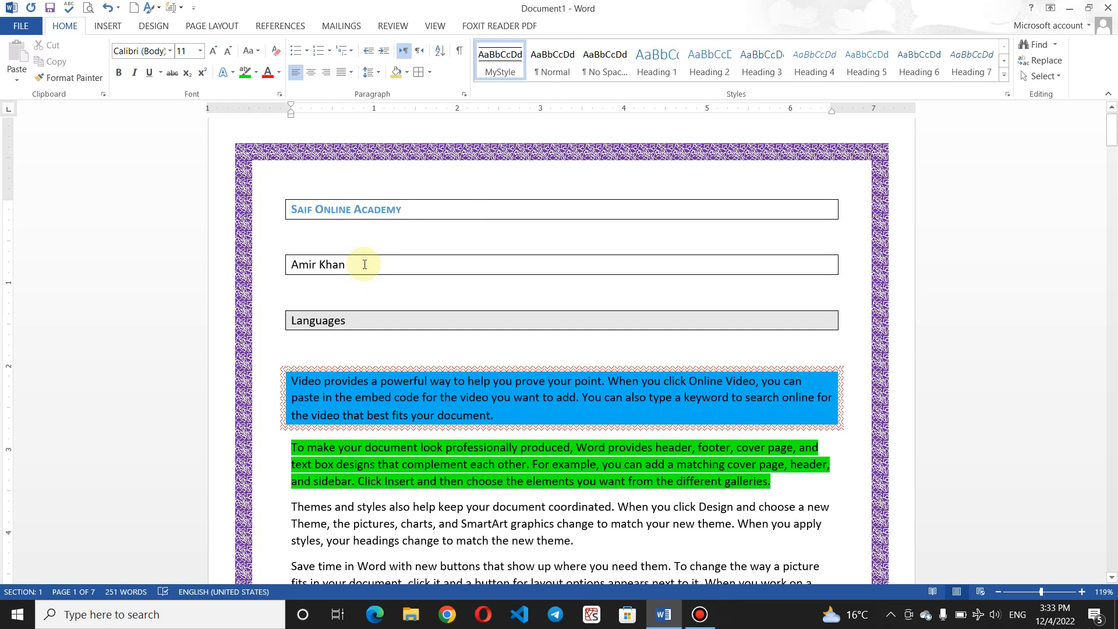
pyautogui.moveTo(365, 265); pyautogui.dragTo(294, 265)
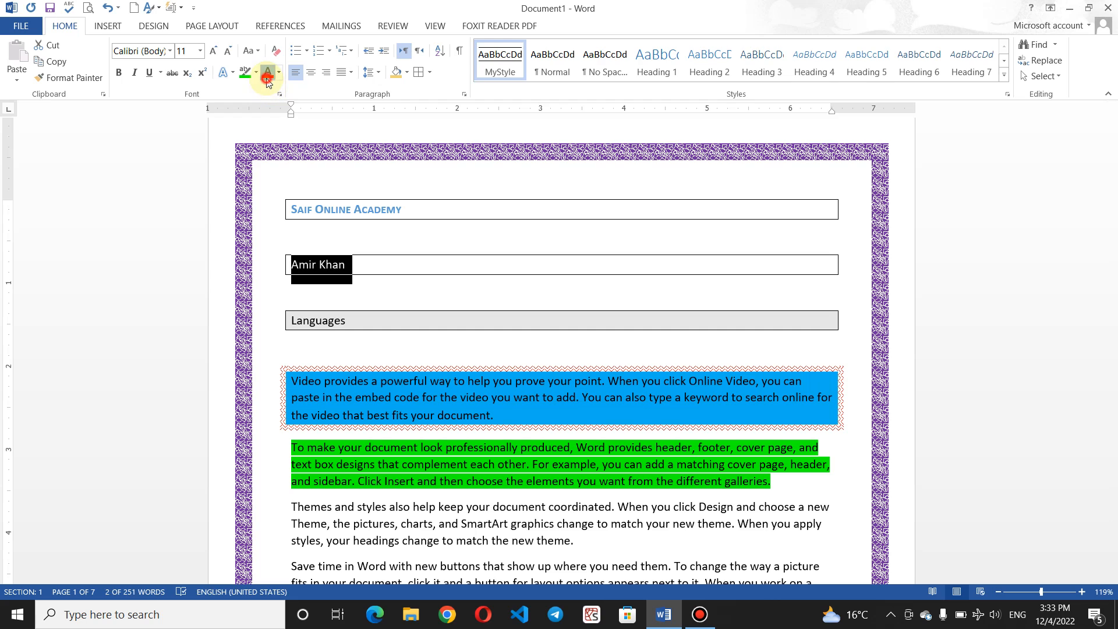
pyautogui.click(119, 73)
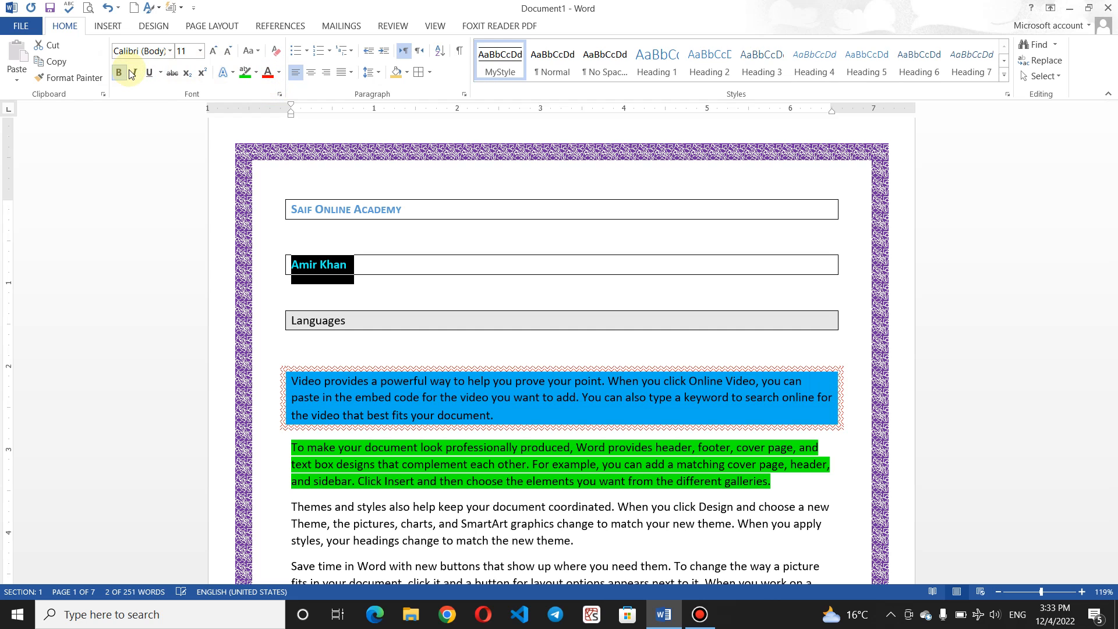
pyautogui.click(135, 76)
pyautogui.click(135, 76)
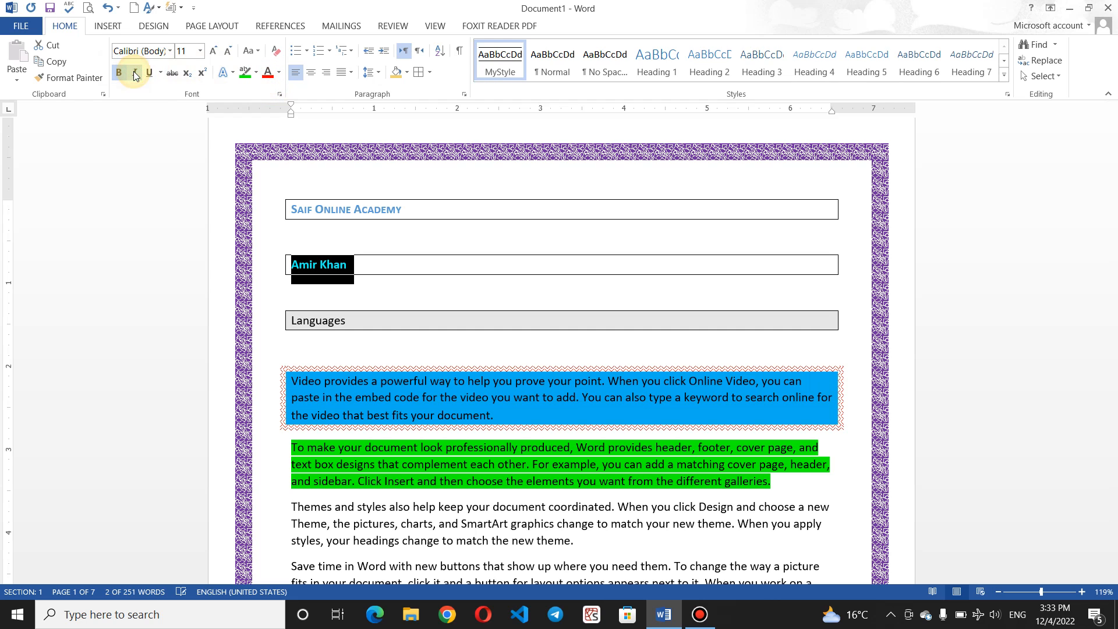
pyautogui.click(221, 52)
pyautogui.click(220, 52)
pyautogui.click(221, 51)
pyautogui.click(220, 52)
pyautogui.click(220, 52)
pyautogui.click(220, 51)
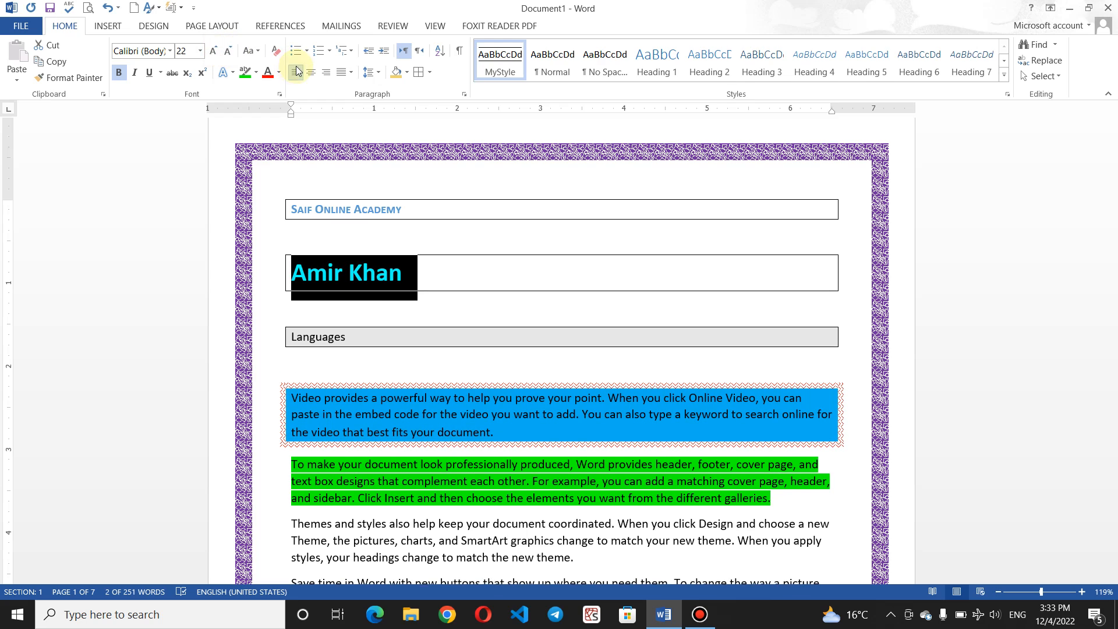
pyautogui.click(147, 73)
pyautogui.click(133, 72)
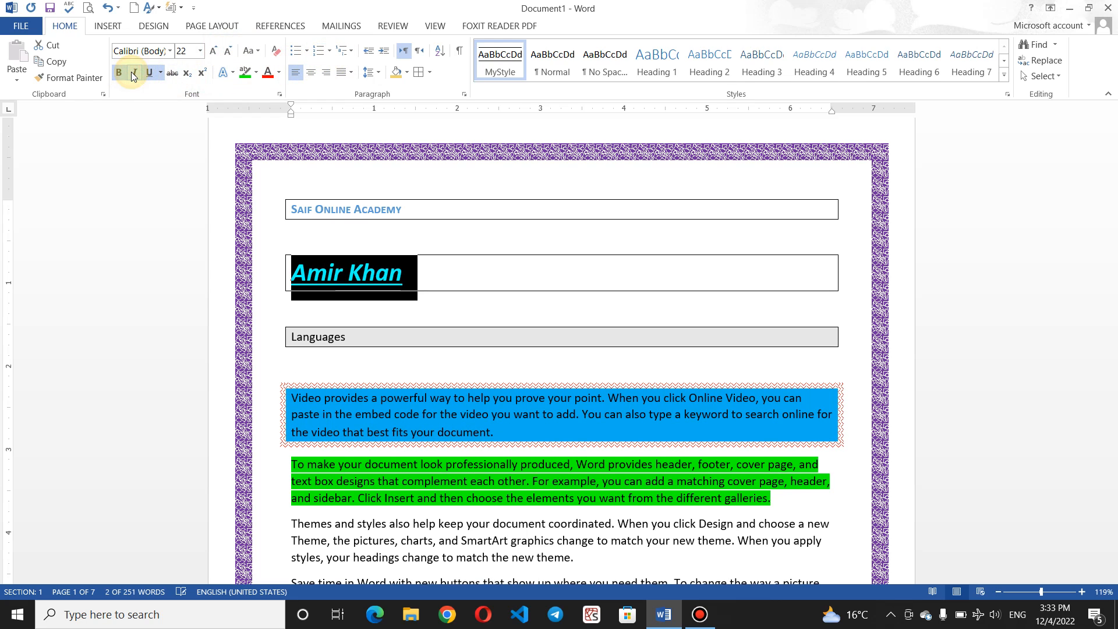
pyautogui.click(169, 52)
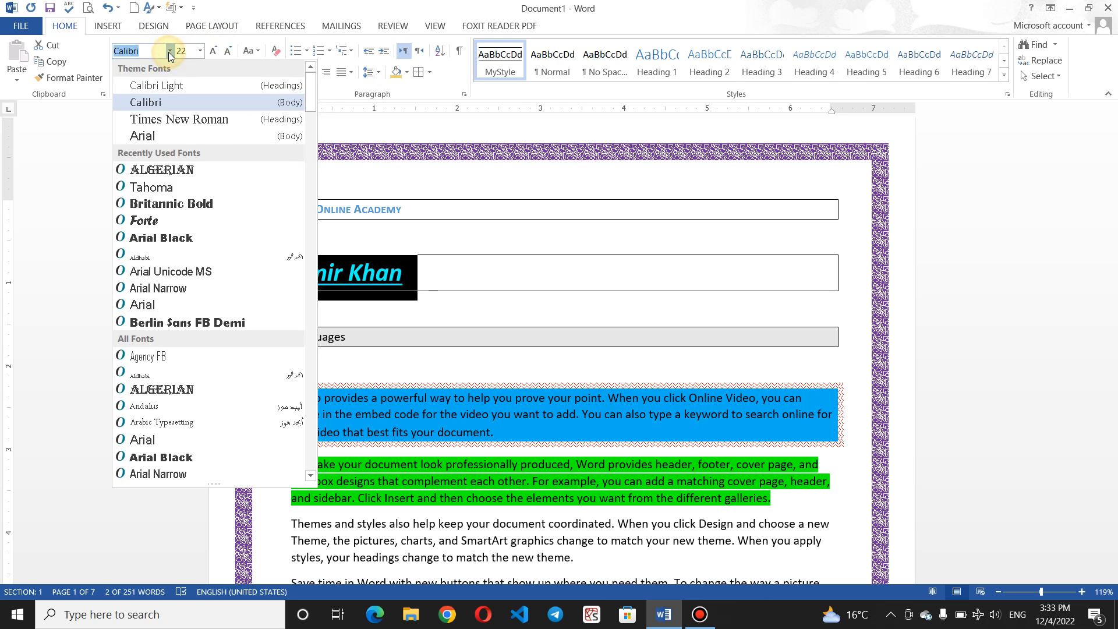
pyautogui.click(176, 178)
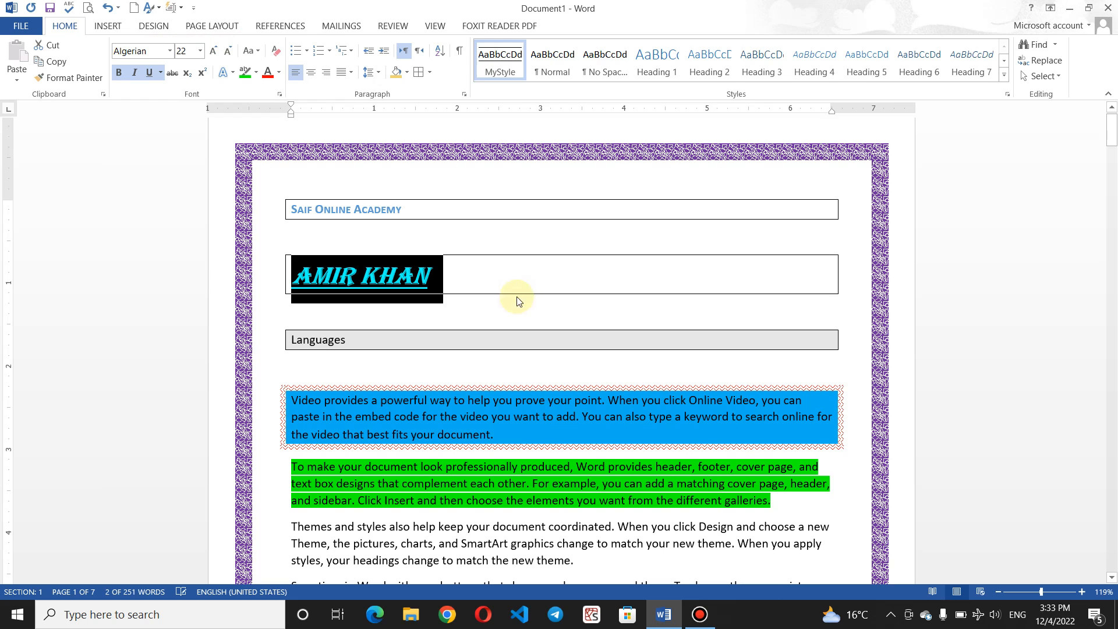
pyautogui.click(170, 51)
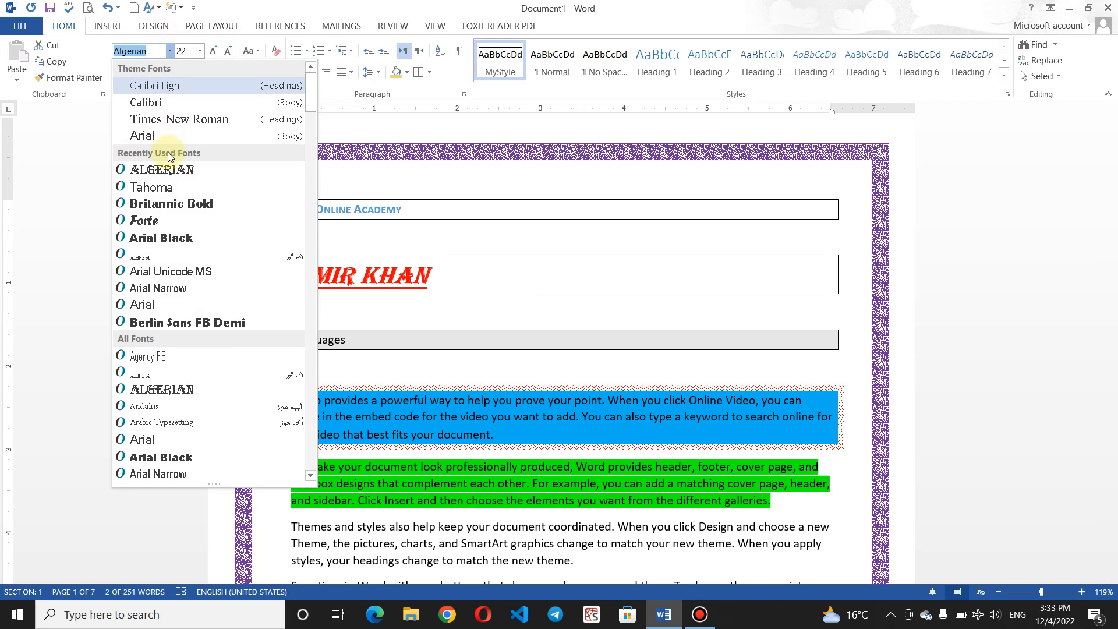
pyautogui.click(105, 219)
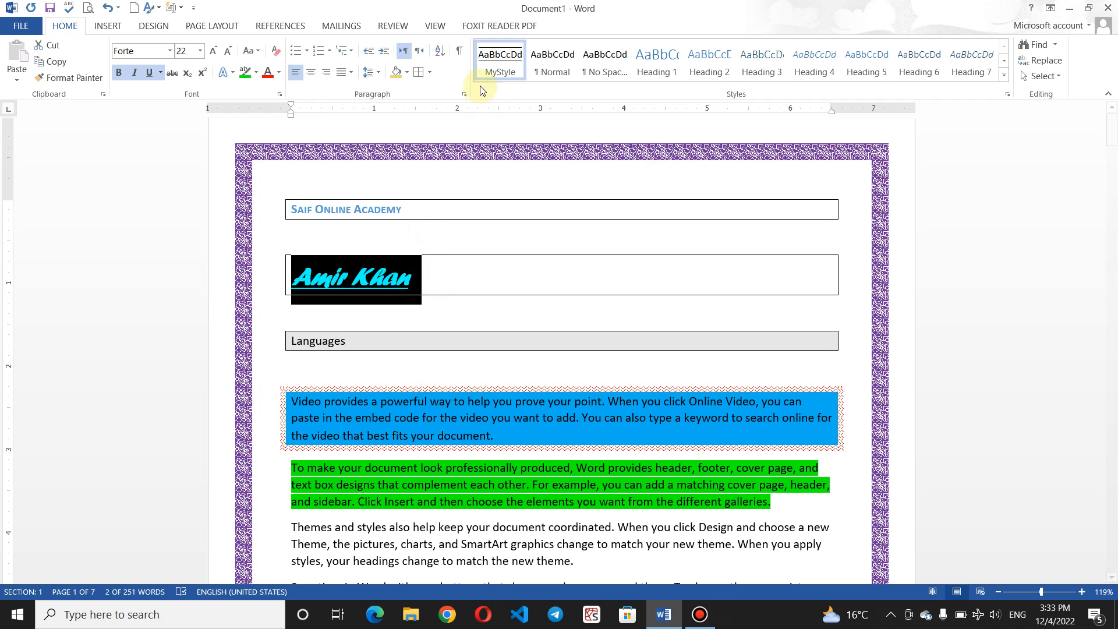
pyautogui.rightClick(490, 69)
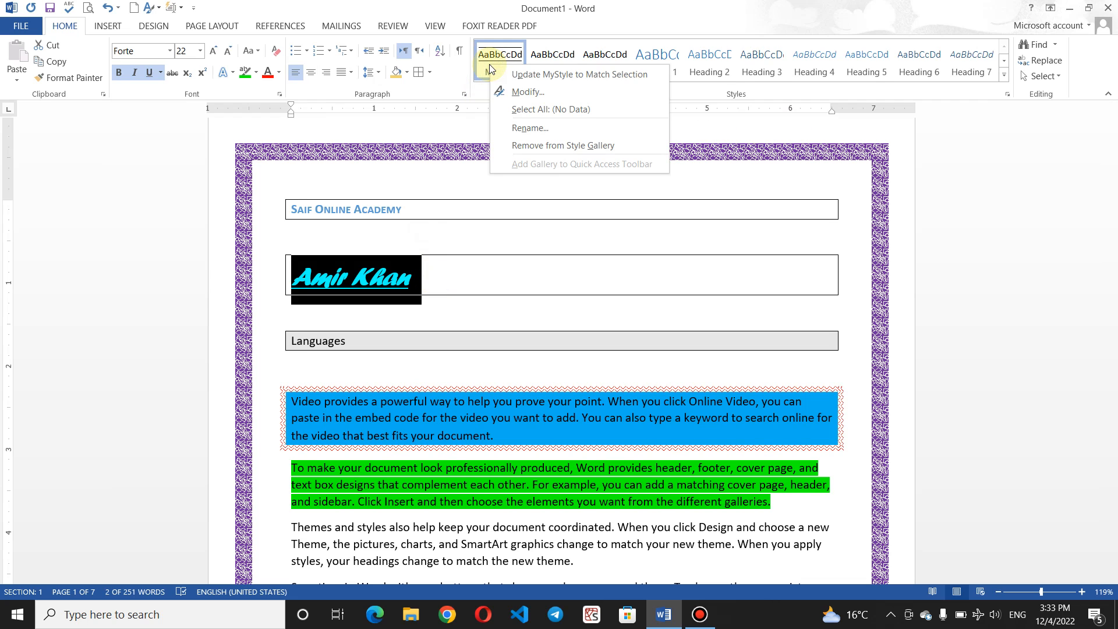
pyautogui.click(543, 92)
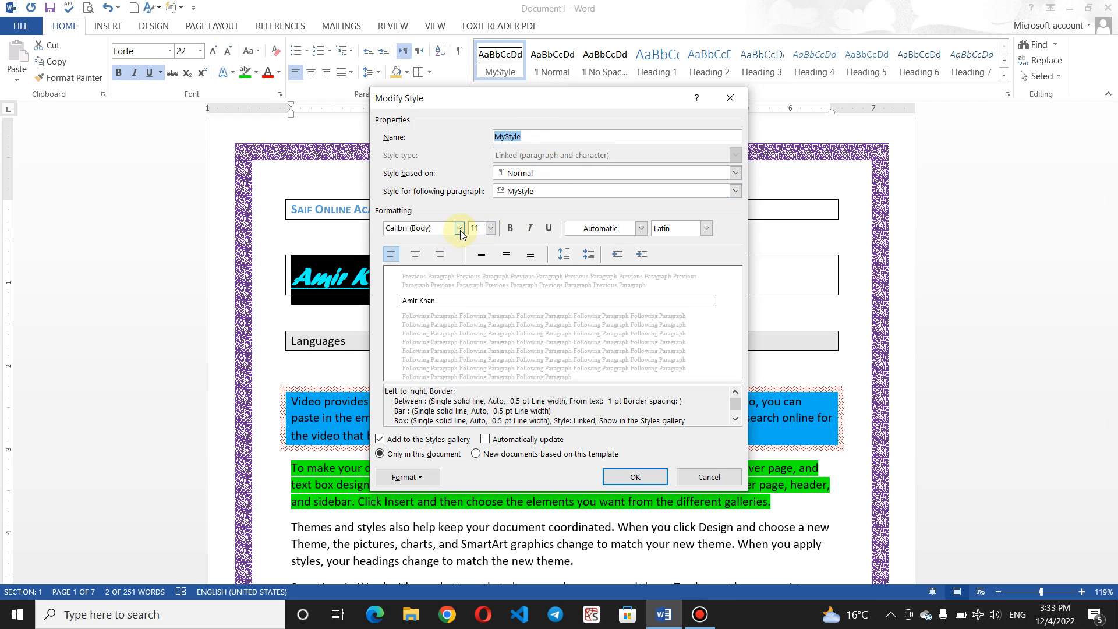
pyautogui.click(460, 229)
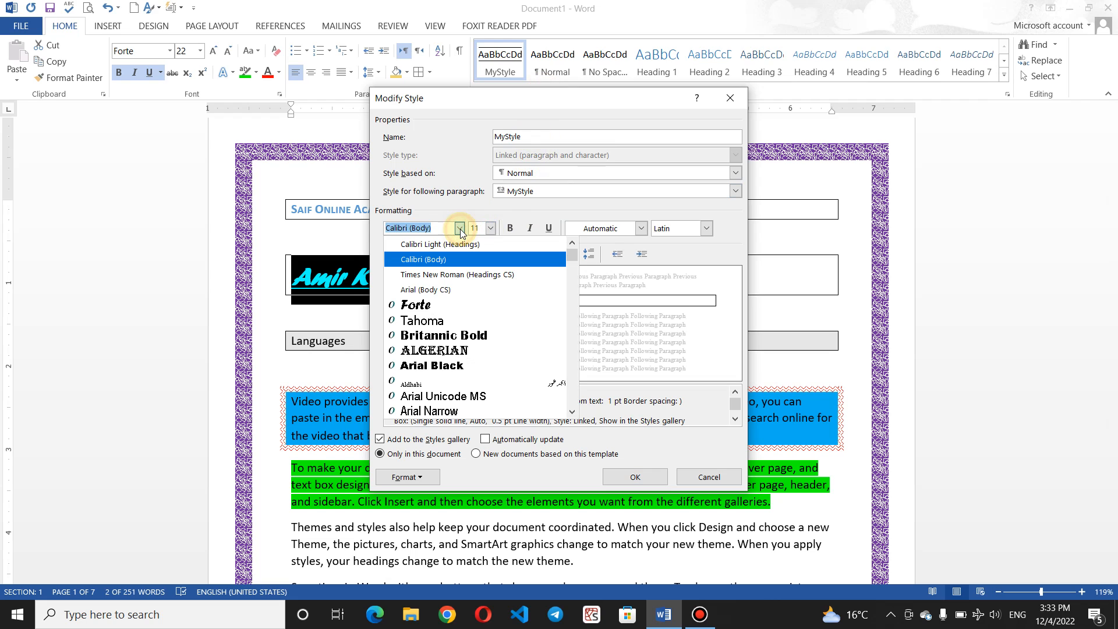
pyautogui.click(493, 229)
pyautogui.click(531, 205)
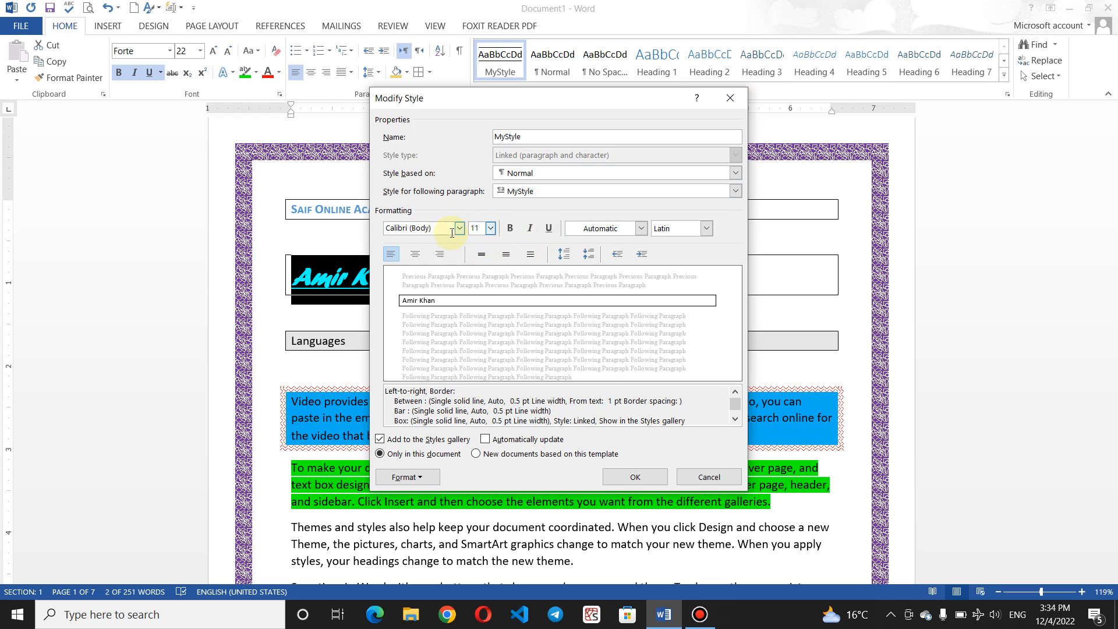
pyautogui.click(730, 98)
# Step: Save the red Forte name line's formatting as a new style named Baseer
pyautogui.click(470, 274)
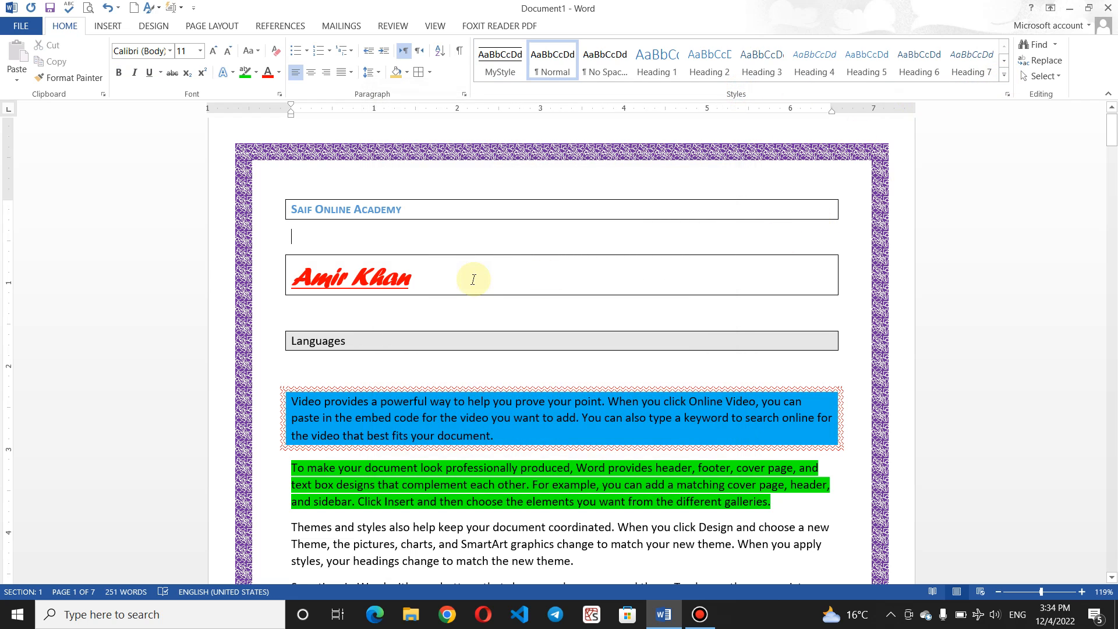
pyautogui.moveTo(452, 275); pyautogui.dragTo(273, 282)
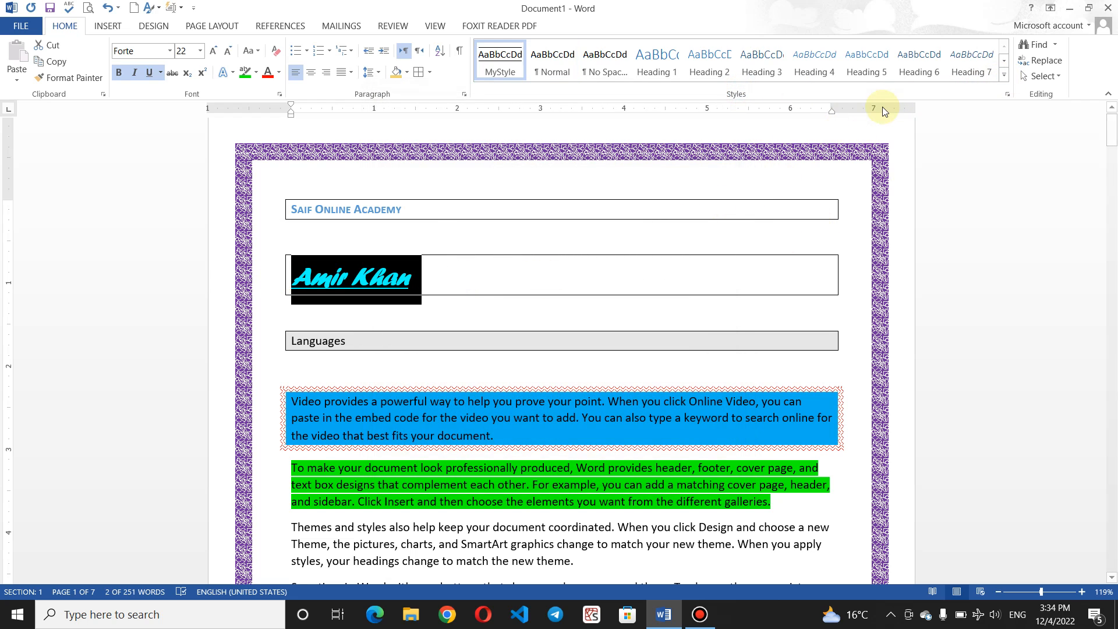
pyautogui.click(1005, 74)
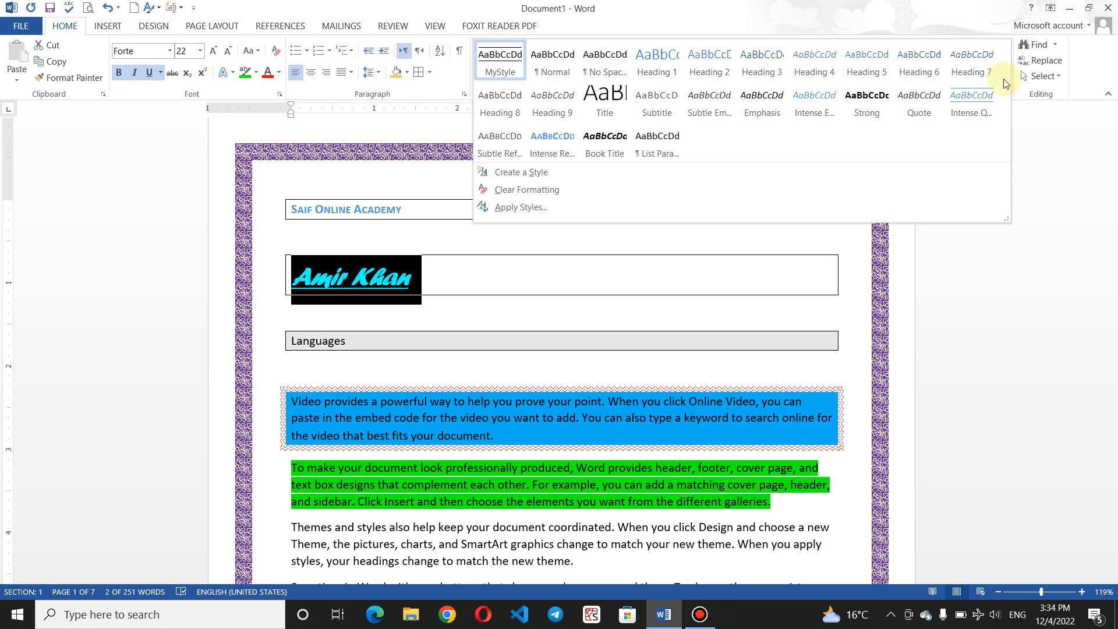
pyautogui.click(572, 172)
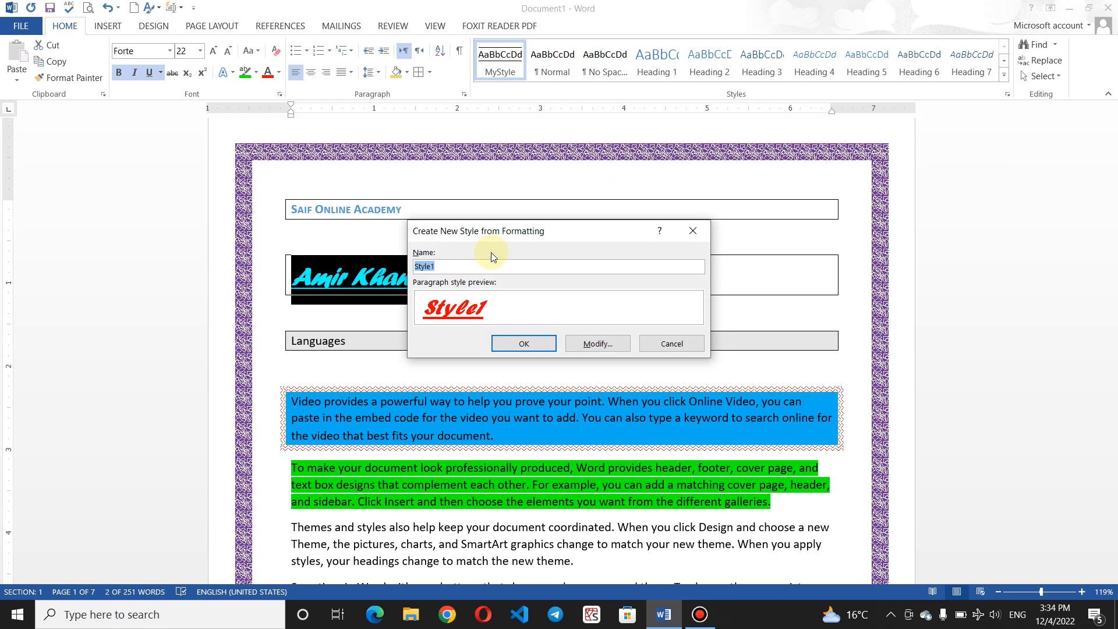
pyautogui.press('BackSpace')
pyautogui.write('Baseer')
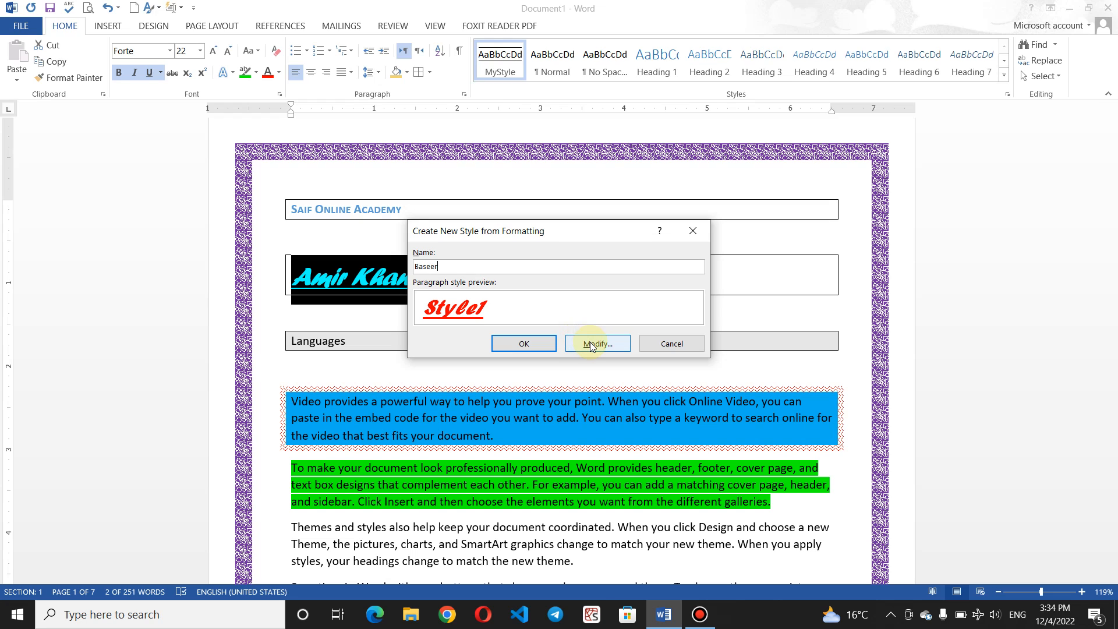
pyautogui.click(524, 346)
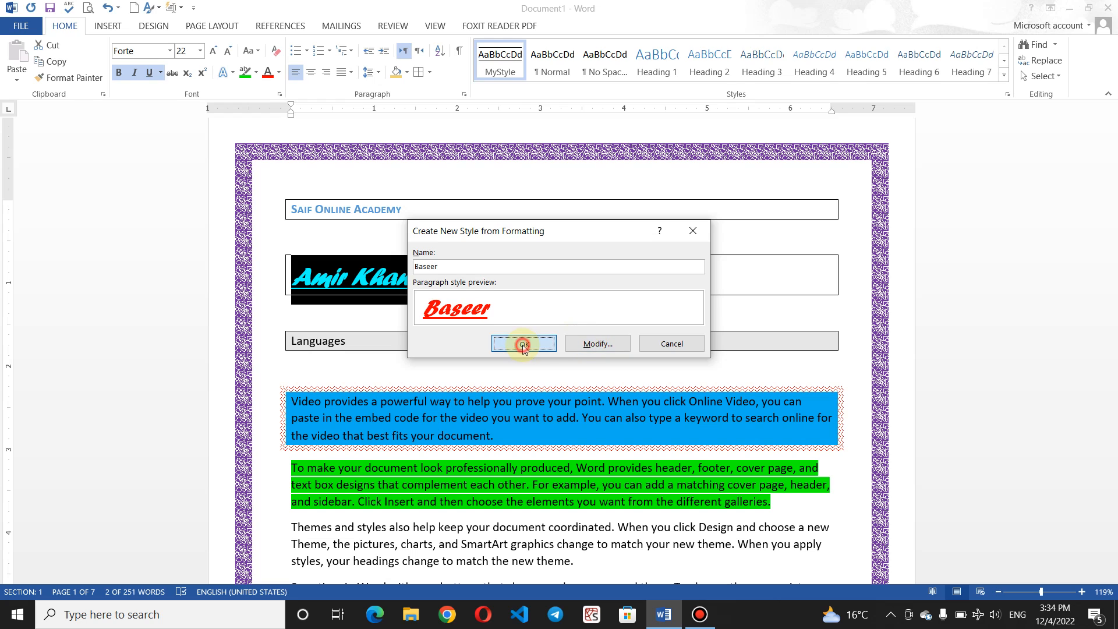
pyautogui.click(466, 359)
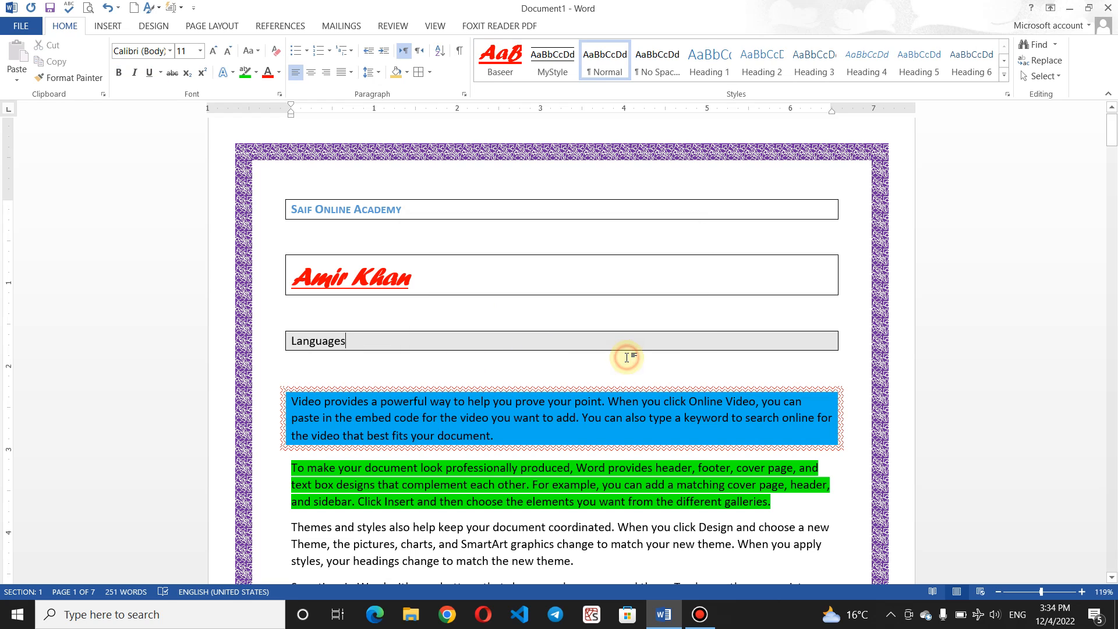
# Step: Type 'Muslim Academy' in a new Document2, check its styles list for Baseer, then return to Document1
pyautogui.hotkey('ctrl', 'n')
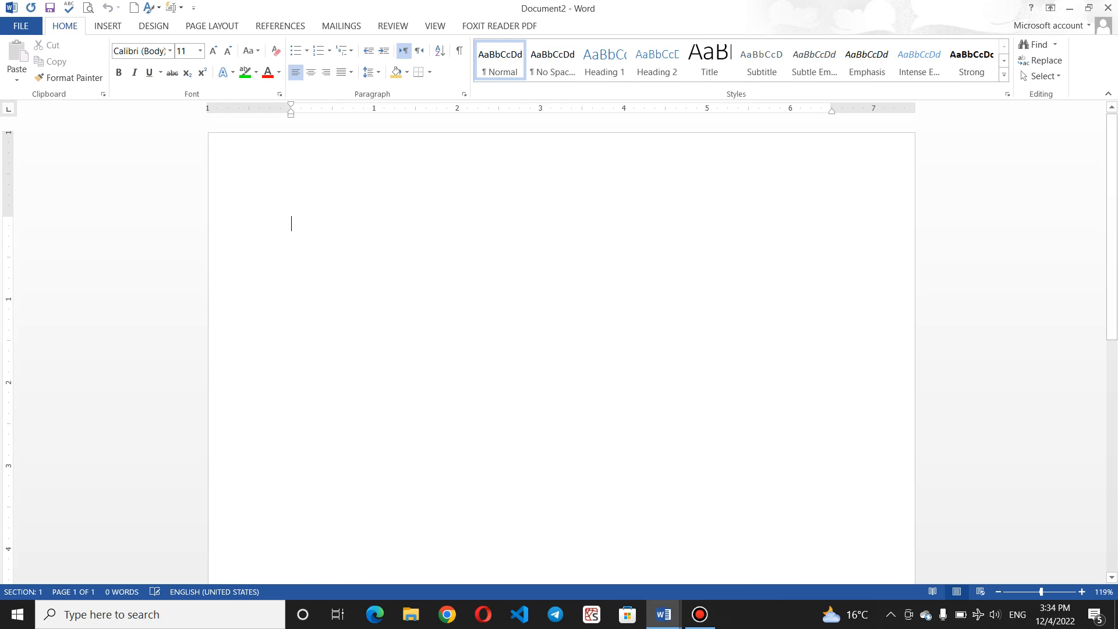
pyautogui.write('S')
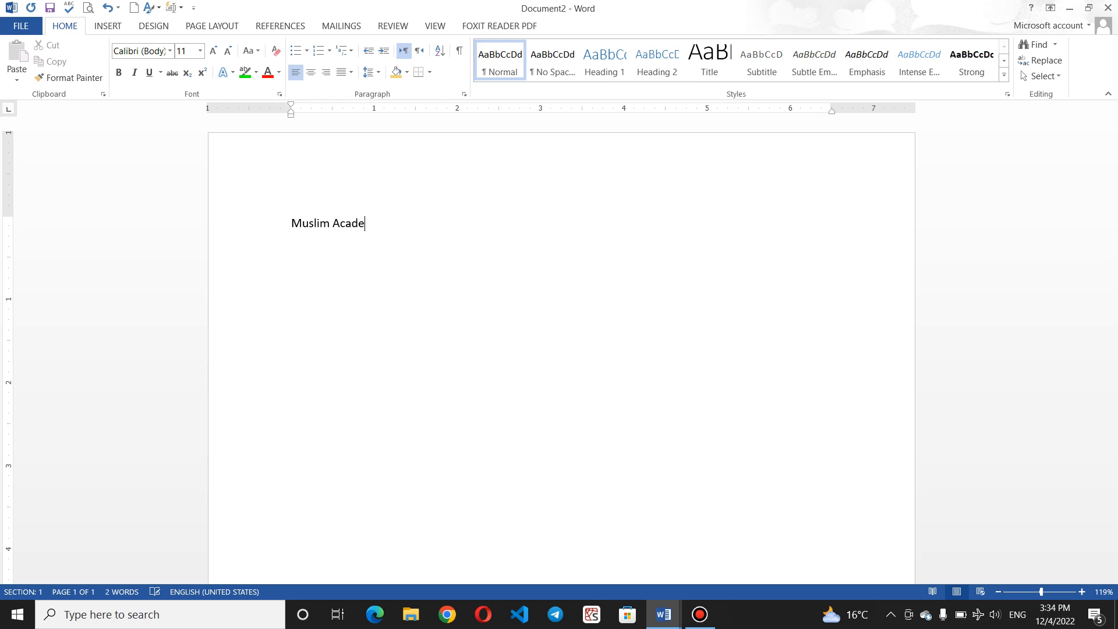
pyautogui.moveTo(417, 235); pyautogui.dragTo(237, 219)
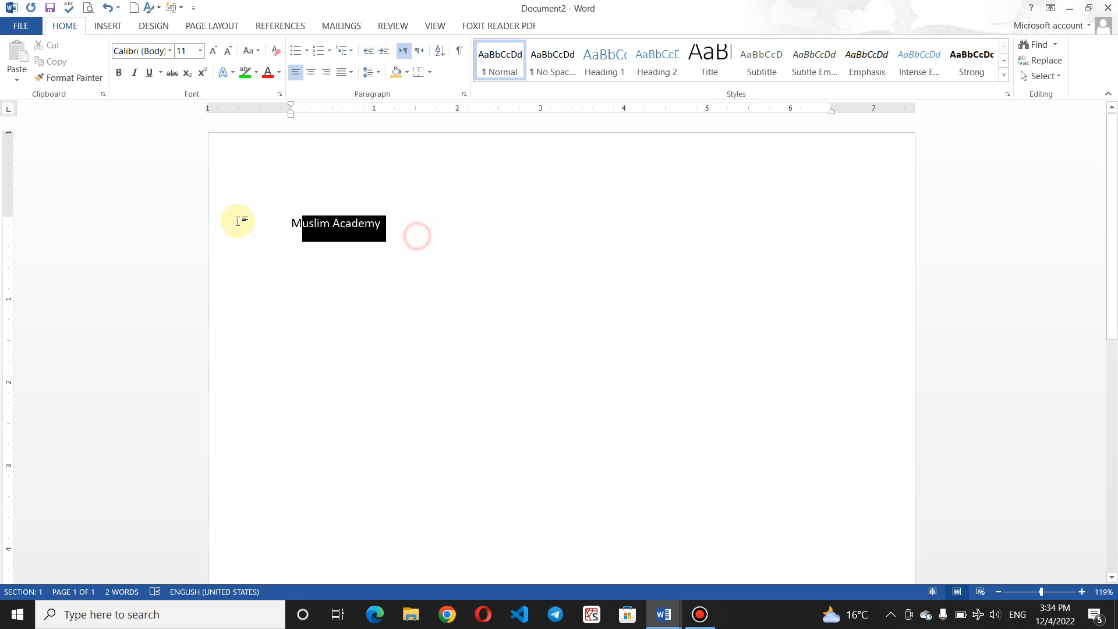
pyautogui.click(1005, 77)
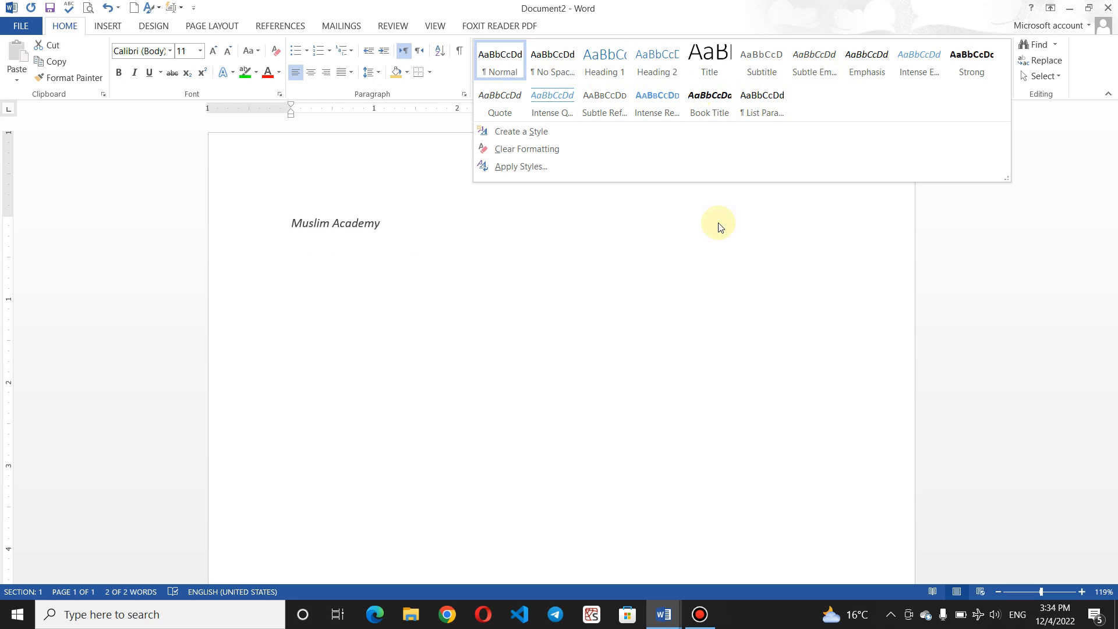
pyautogui.hotkey('ctrl', 'a')
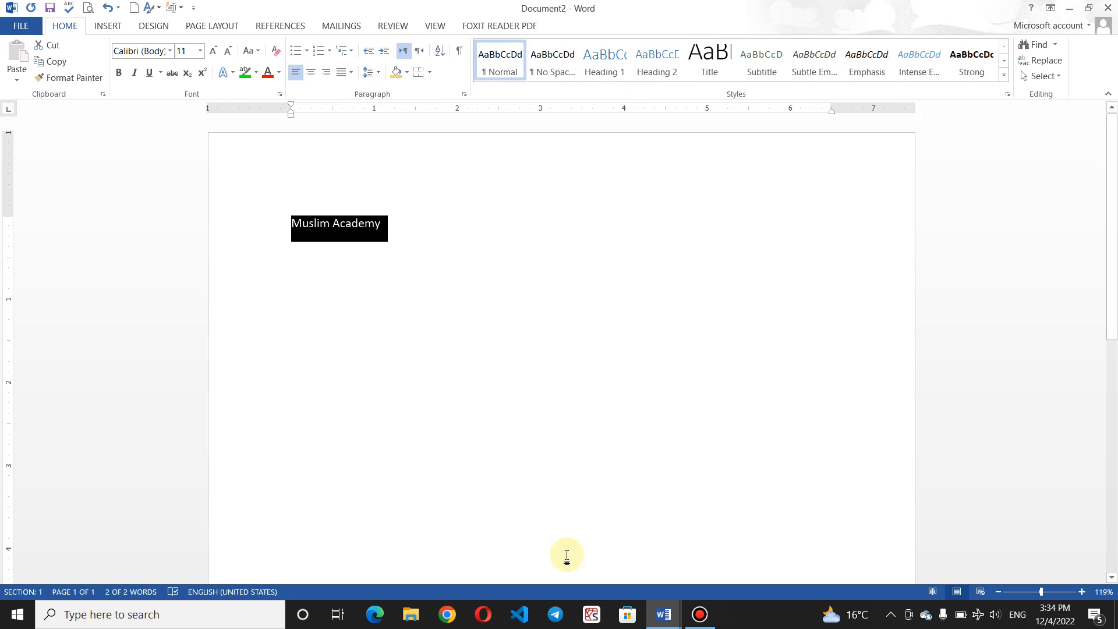
pyautogui.click(666, 615)
# Step: Modify the Baseer style so it is saved for new documents based on this template
pyautogui.click(616, 550)
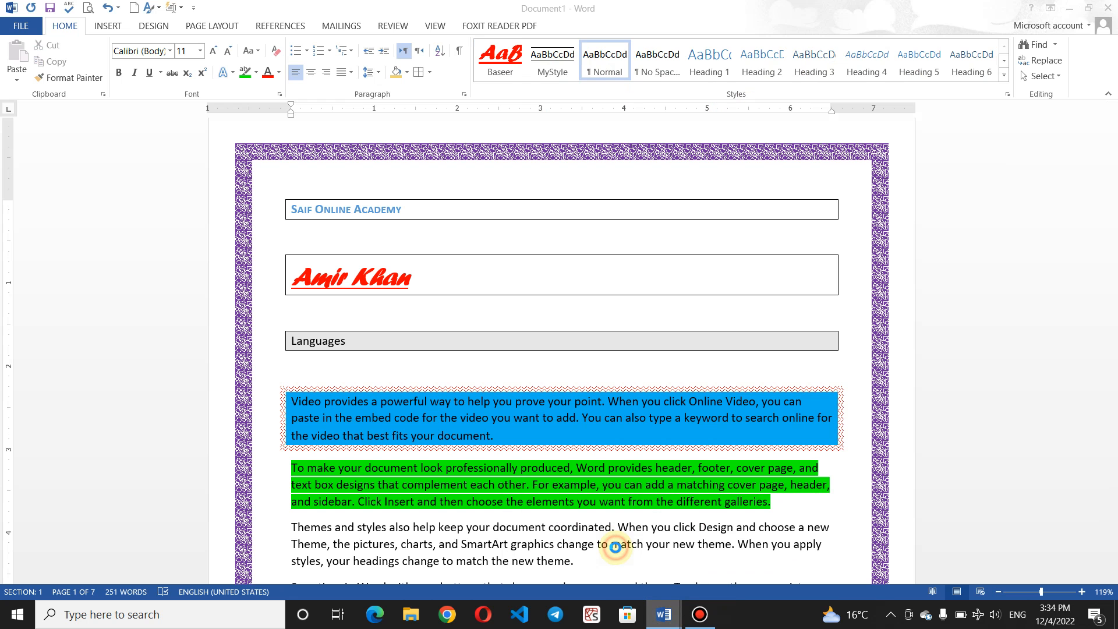
pyautogui.click(431, 274)
pyautogui.moveTo(431, 274); pyautogui.dragTo(292, 277)
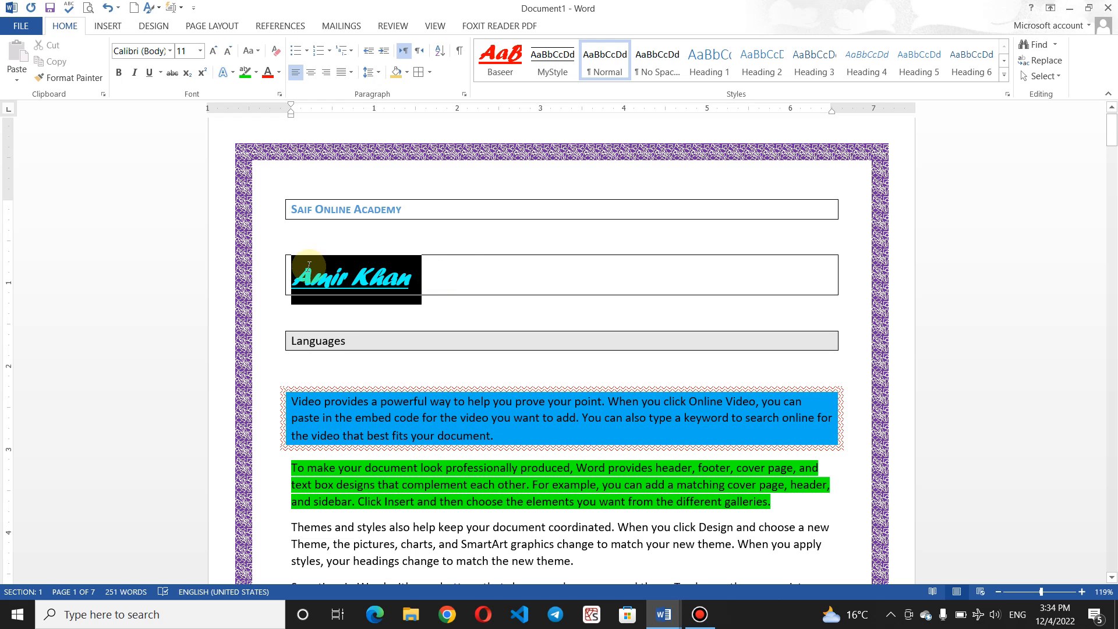
pyautogui.click(1006, 80)
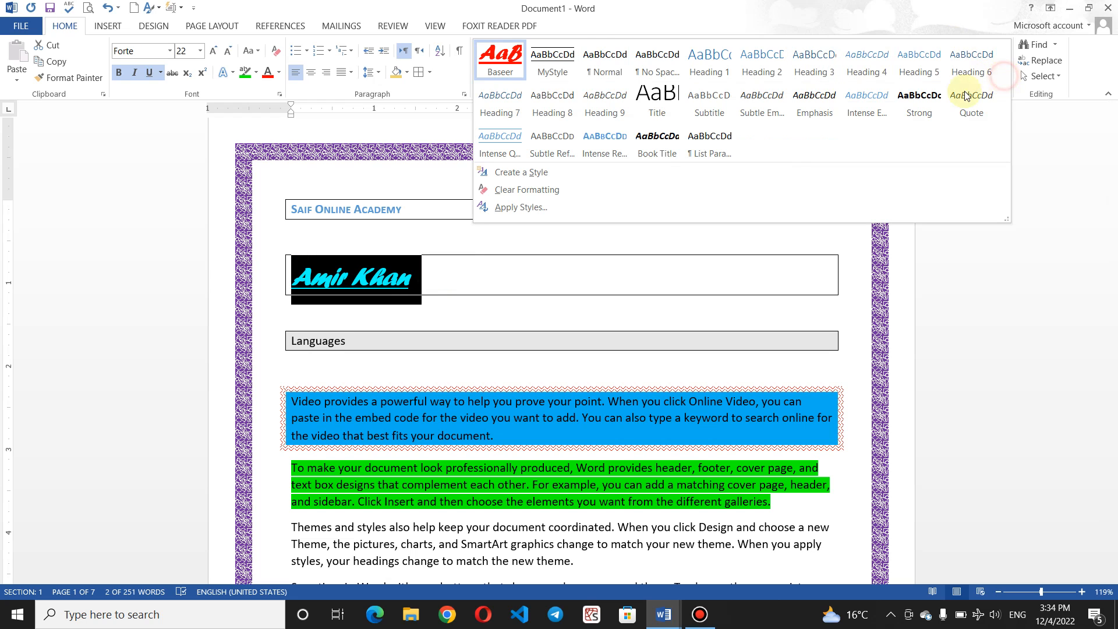
pyautogui.rightClick(505, 71)
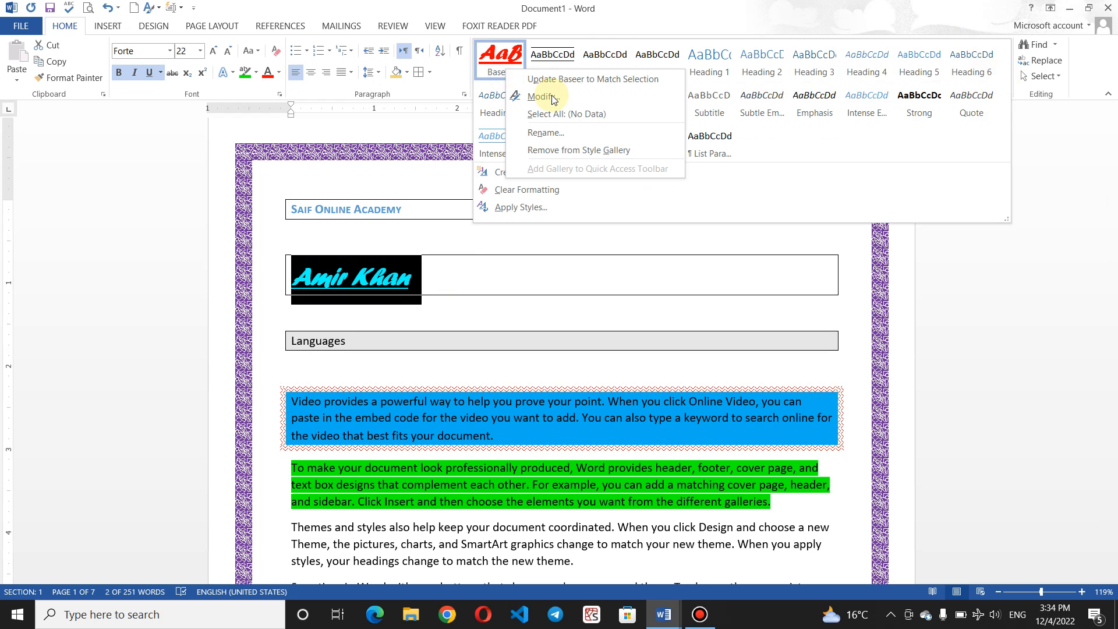
pyautogui.click(539, 97)
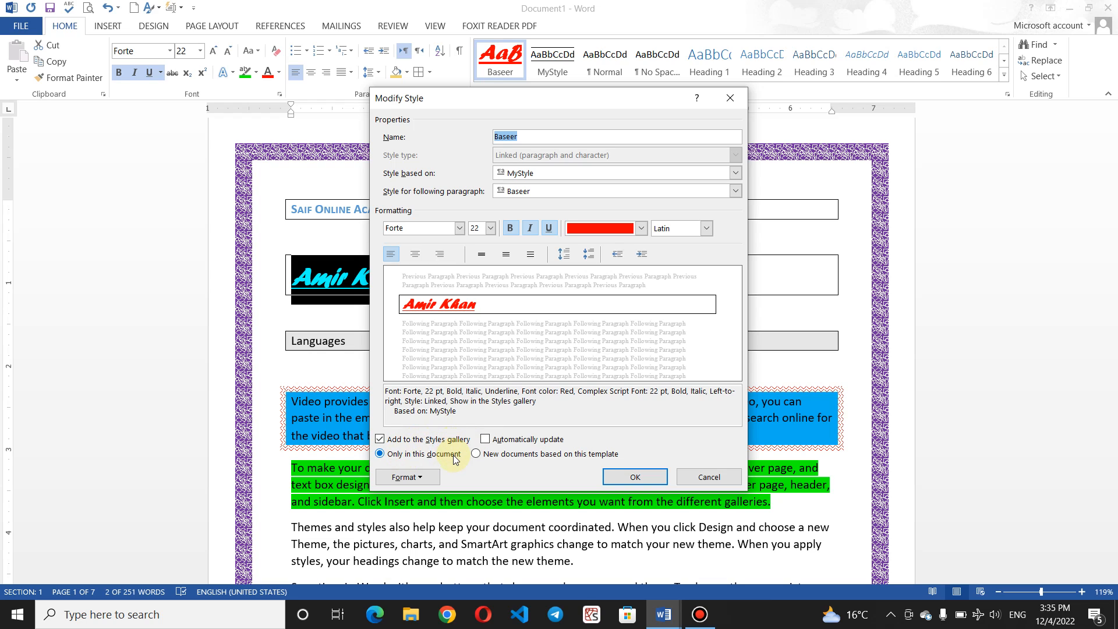
pyautogui.click(478, 454)
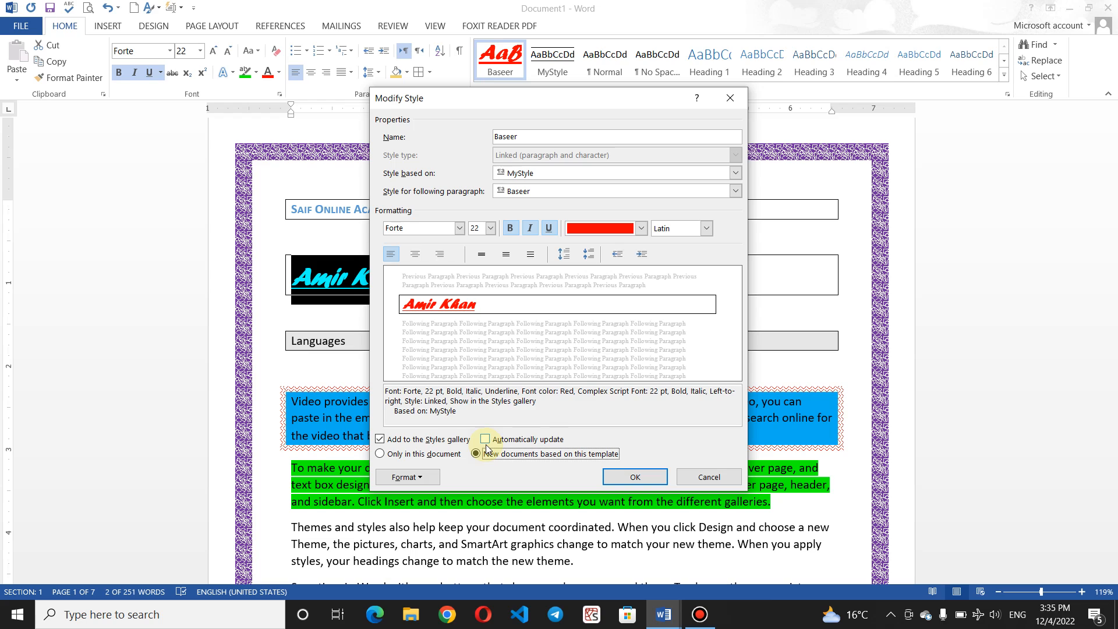
pyautogui.click(485, 442)
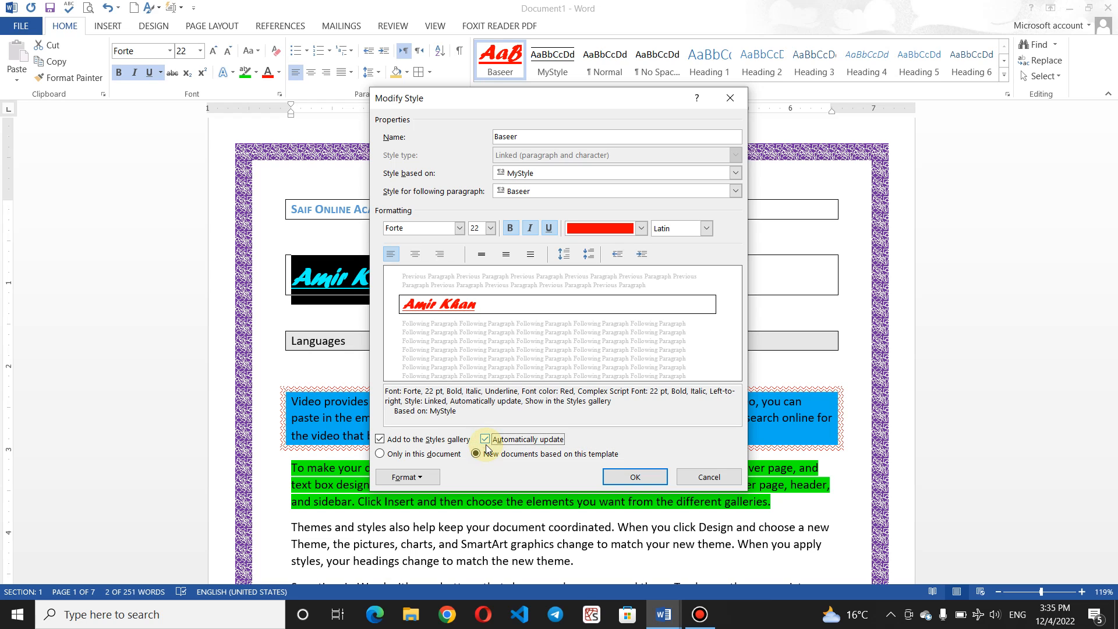
pyautogui.click(487, 448)
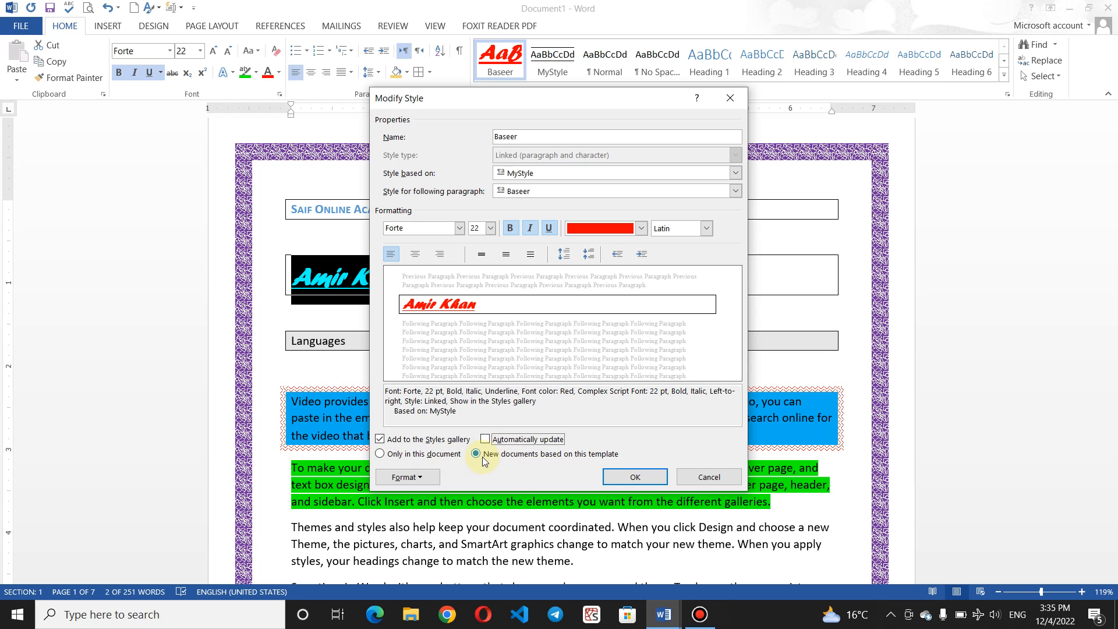
pyautogui.click(643, 478)
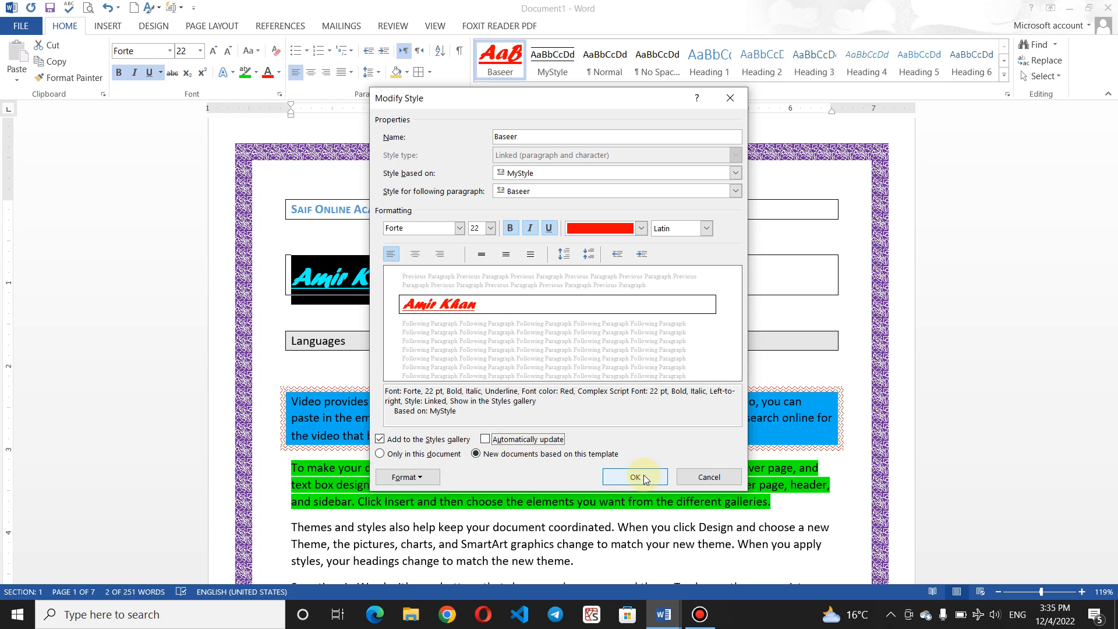
pyautogui.click(518, 313)
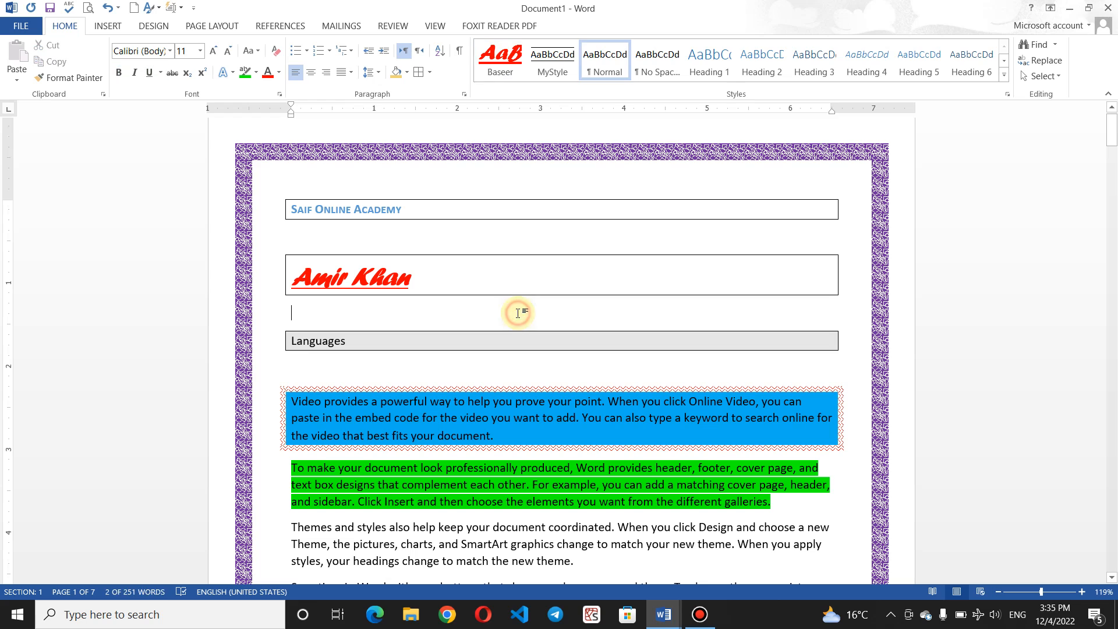
# Step: Type 'Muslim Academy' in a new document and apply the Baseer style to it
pyautogui.hotkey('ctrl', 'n')
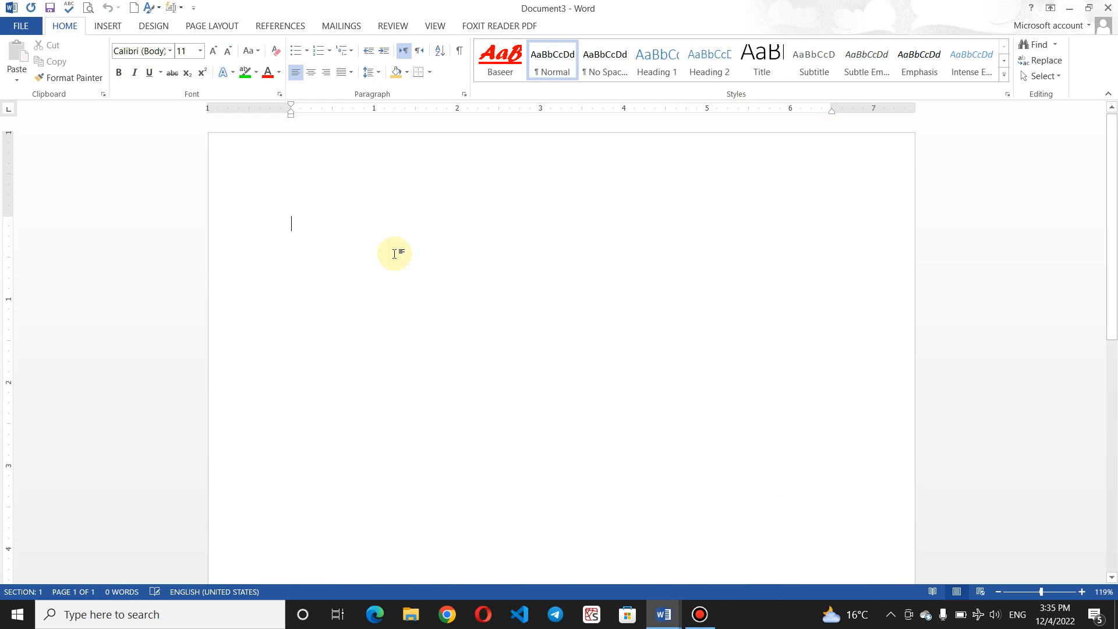
pyautogui.write('Muslim AS')
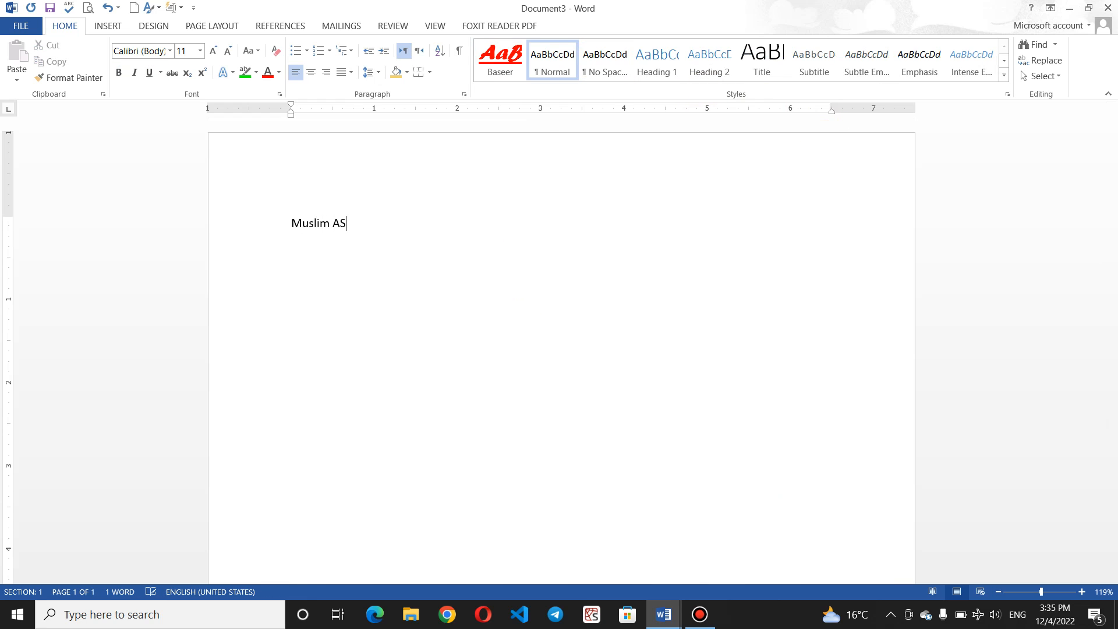
pyautogui.press('BackSpace')
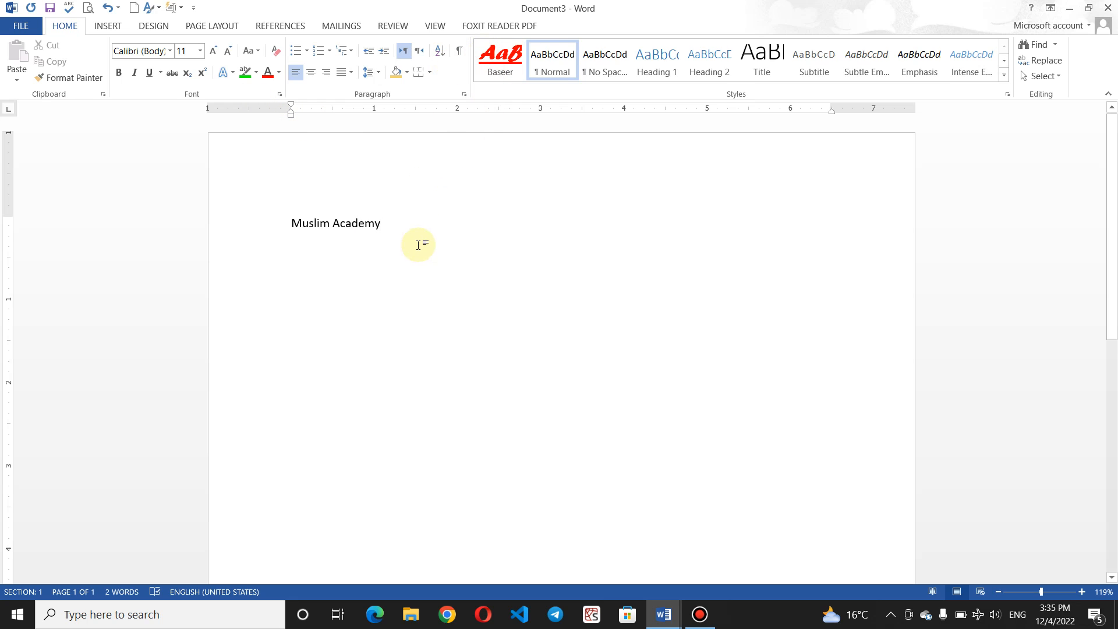
pyautogui.moveTo(396, 236); pyautogui.dragTo(291, 220)
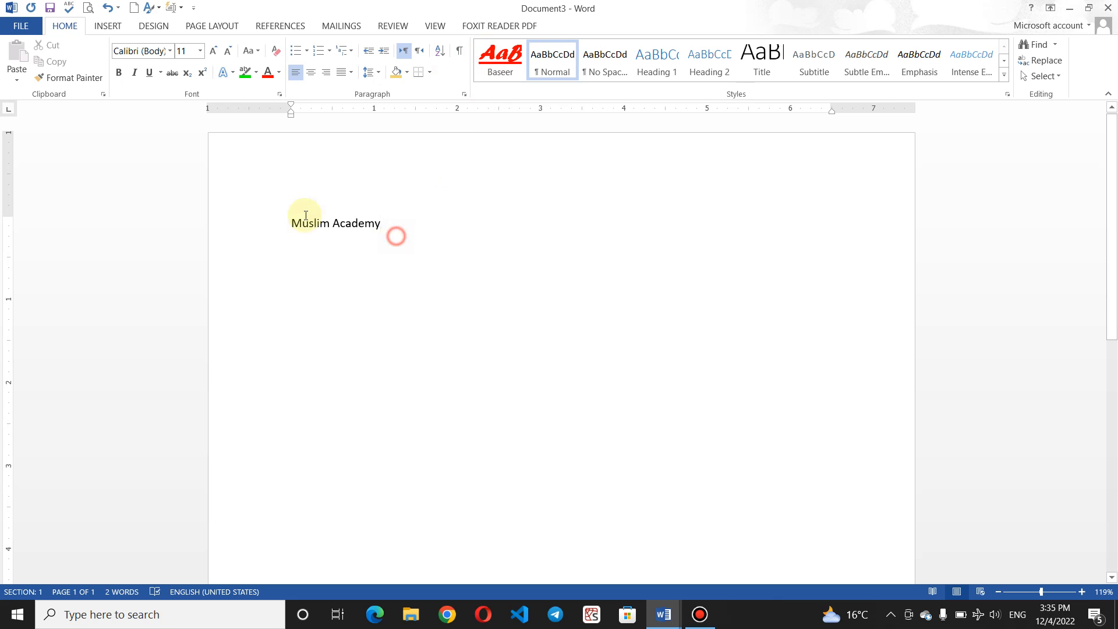
pyautogui.click(497, 60)
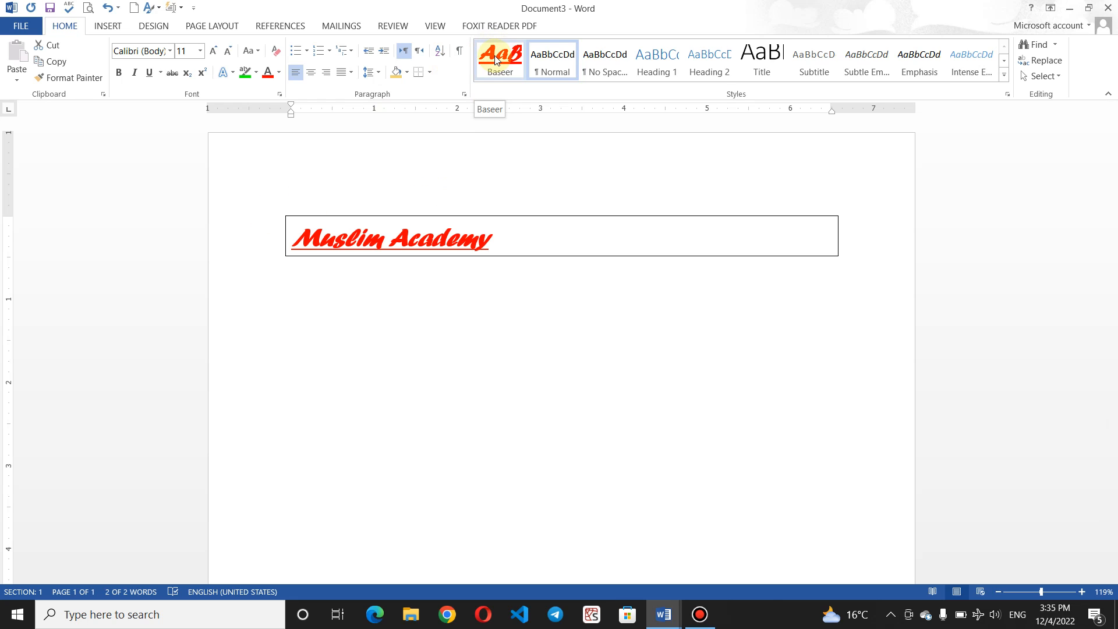
pyautogui.click(473, 347)
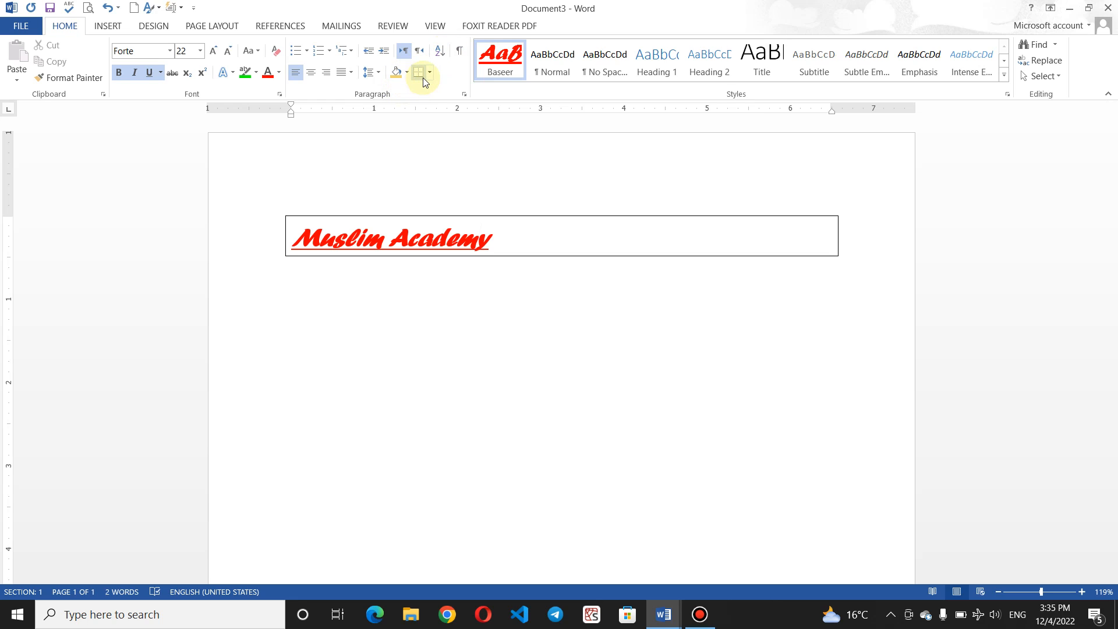
# Step: Add an empty table row below Muslim Academy and place the caret lower on the page
pyautogui.click(515, 243)
pyautogui.click(1004, 75)
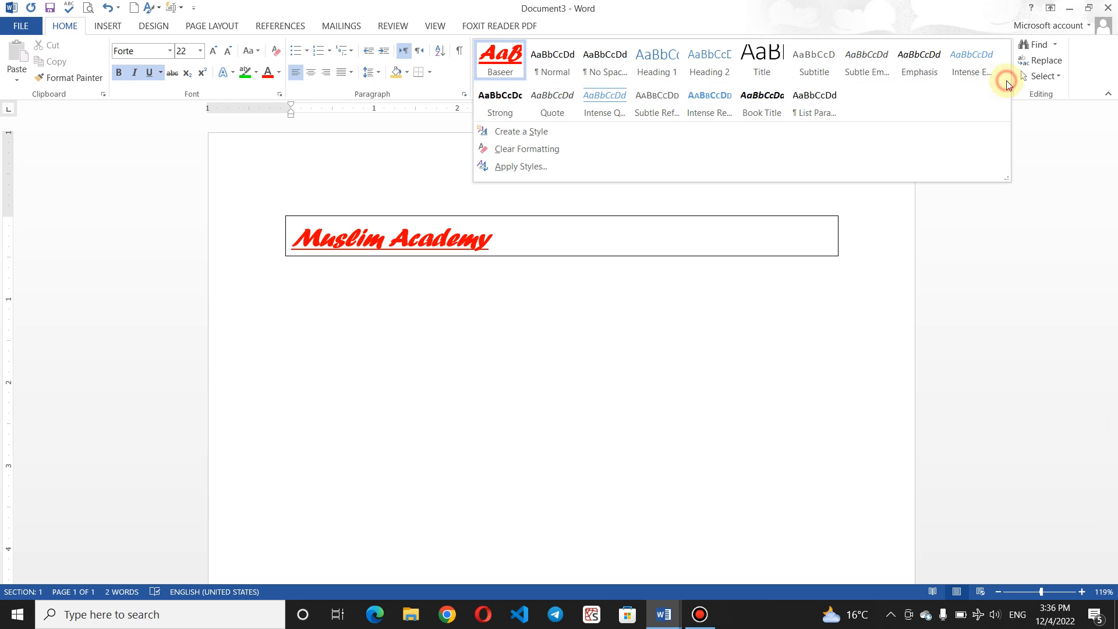
pyautogui.click(520, 291)
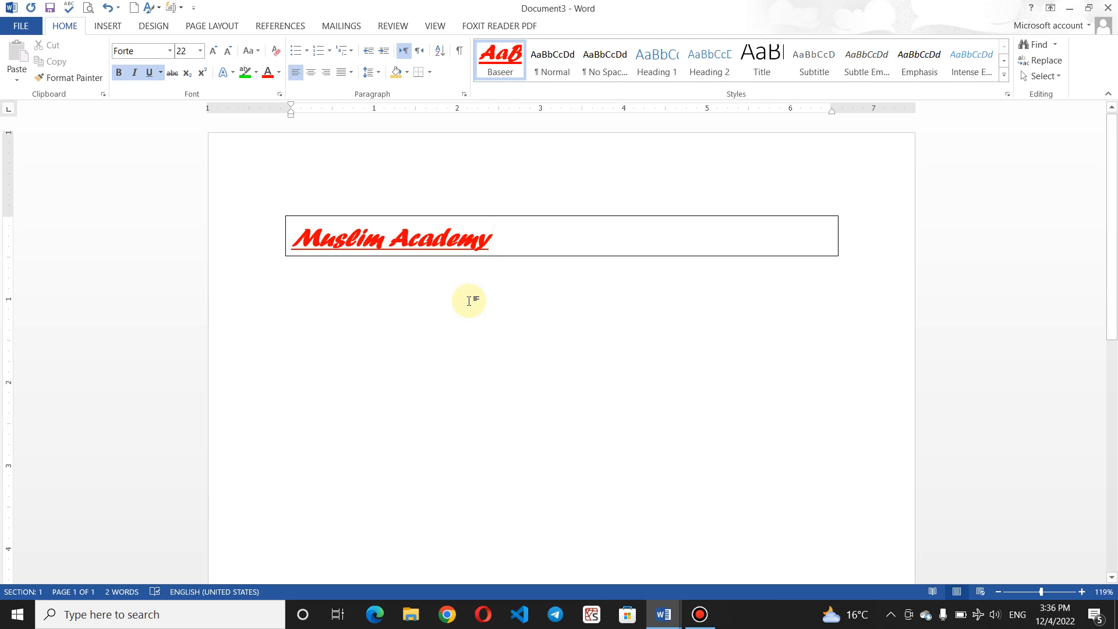
pyautogui.press('Tab')
pyautogui.click(368, 398)
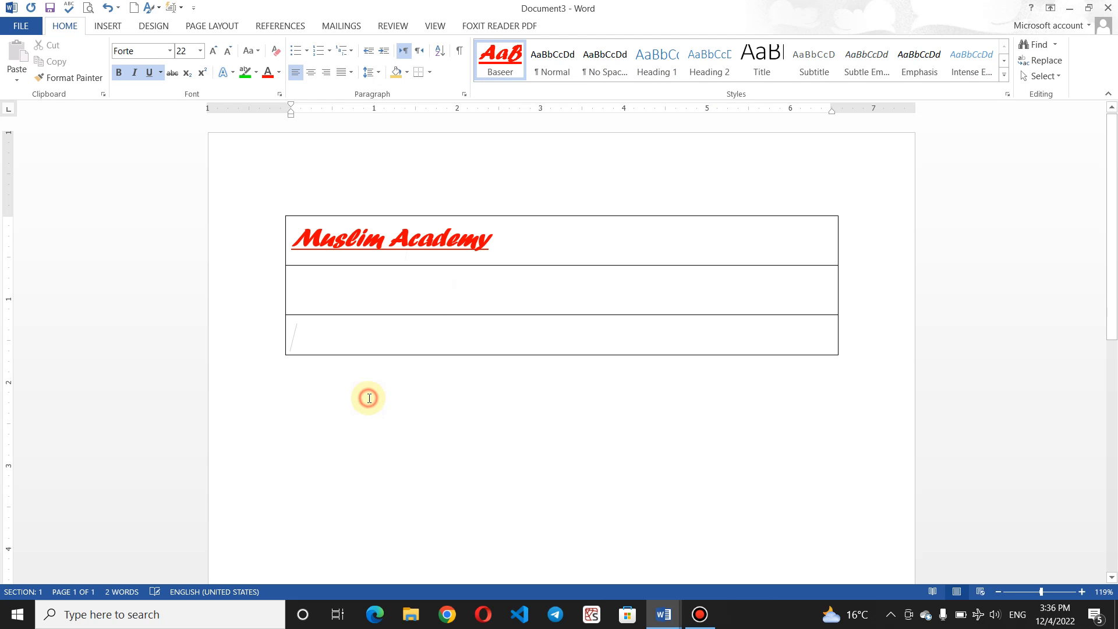
pyautogui.doubleClick(332, 435)
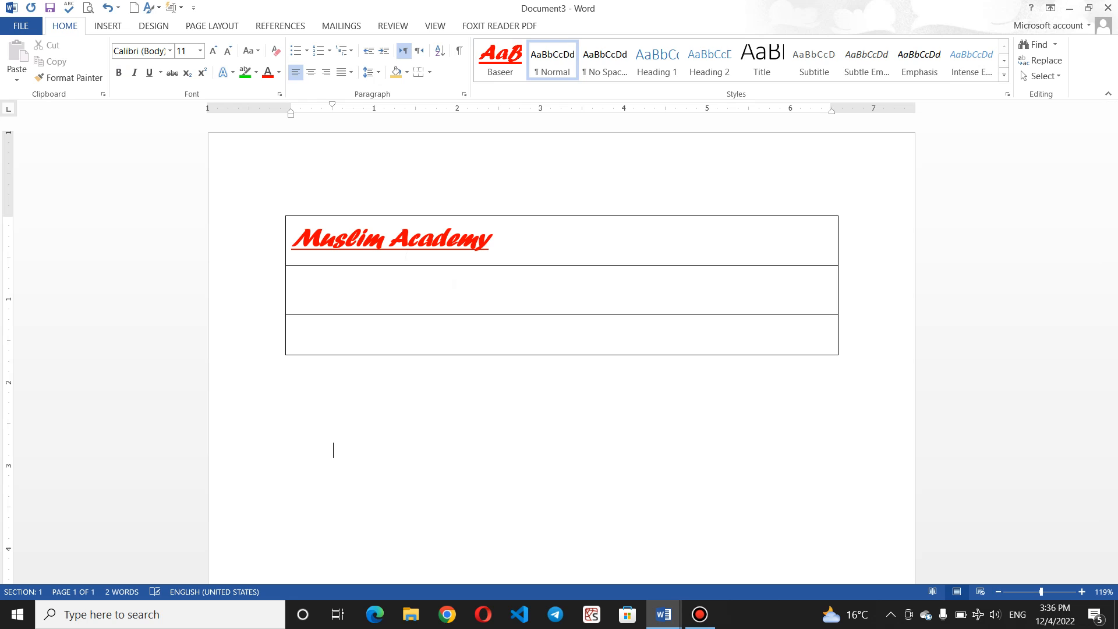
# Step: Start a new style named yasir set to bold 26 pt Forte
pyautogui.click(1005, 74)
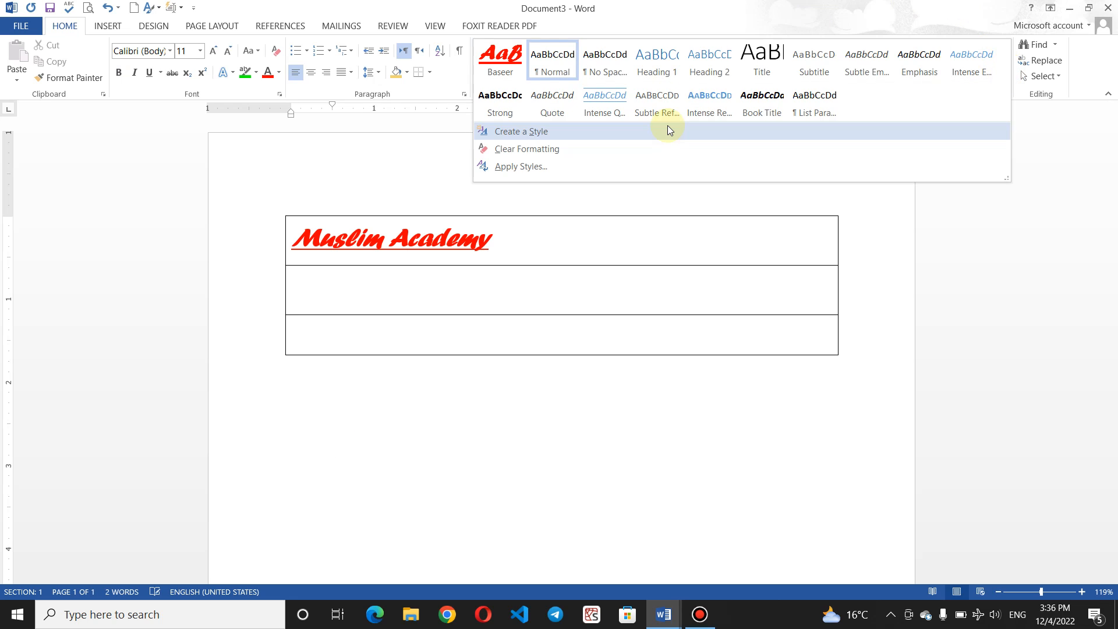
pyautogui.click(615, 132)
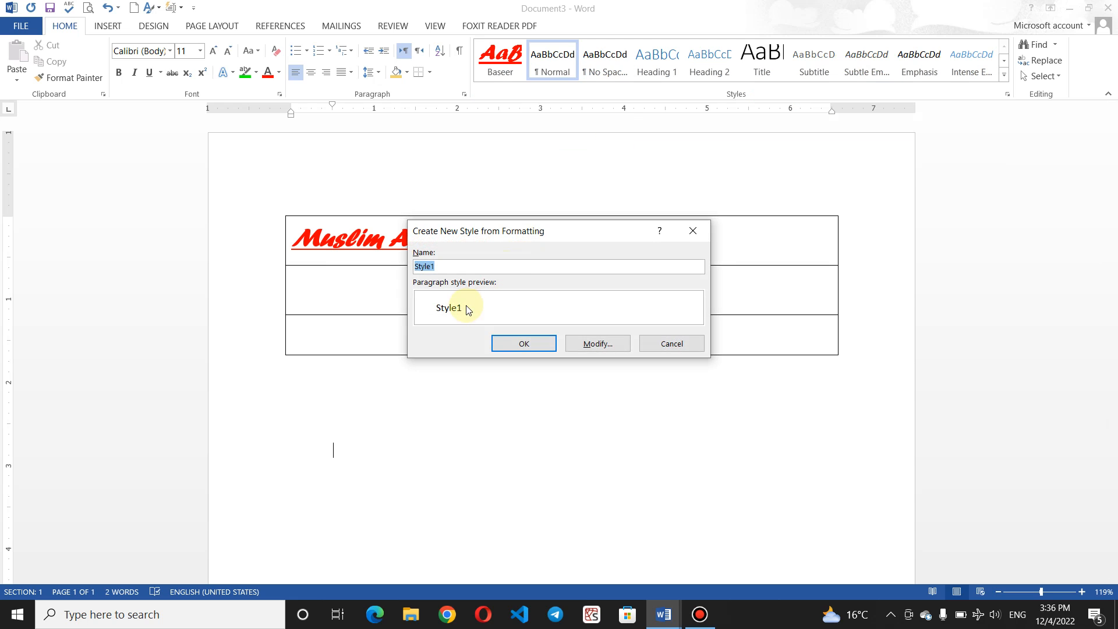
pyautogui.click(584, 346)
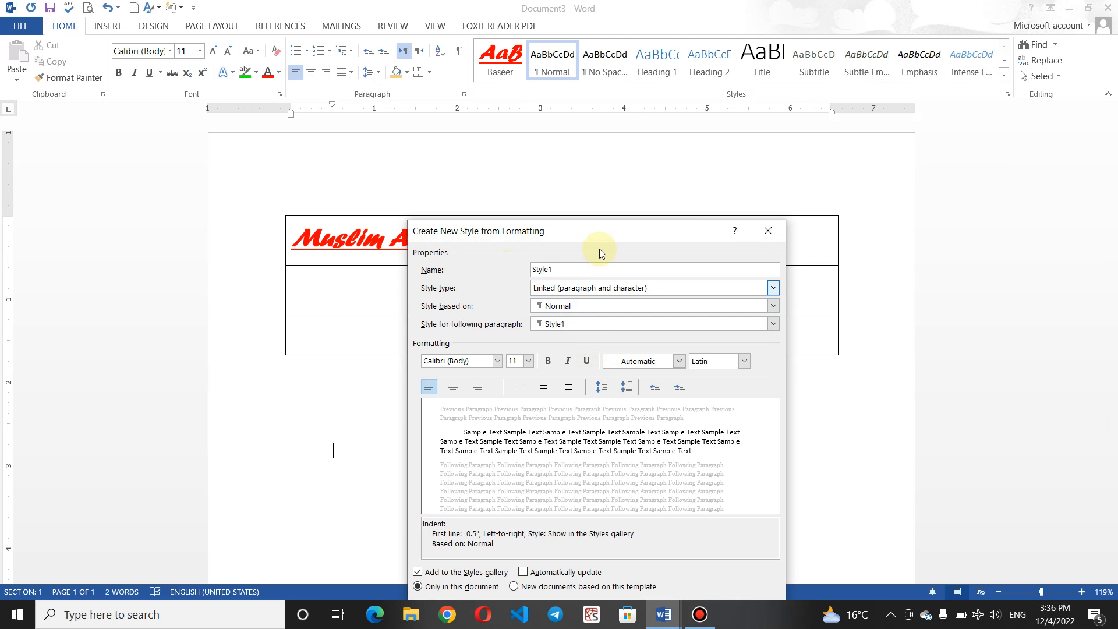
pyautogui.click(579, 269)
pyautogui.press('BackSpace')
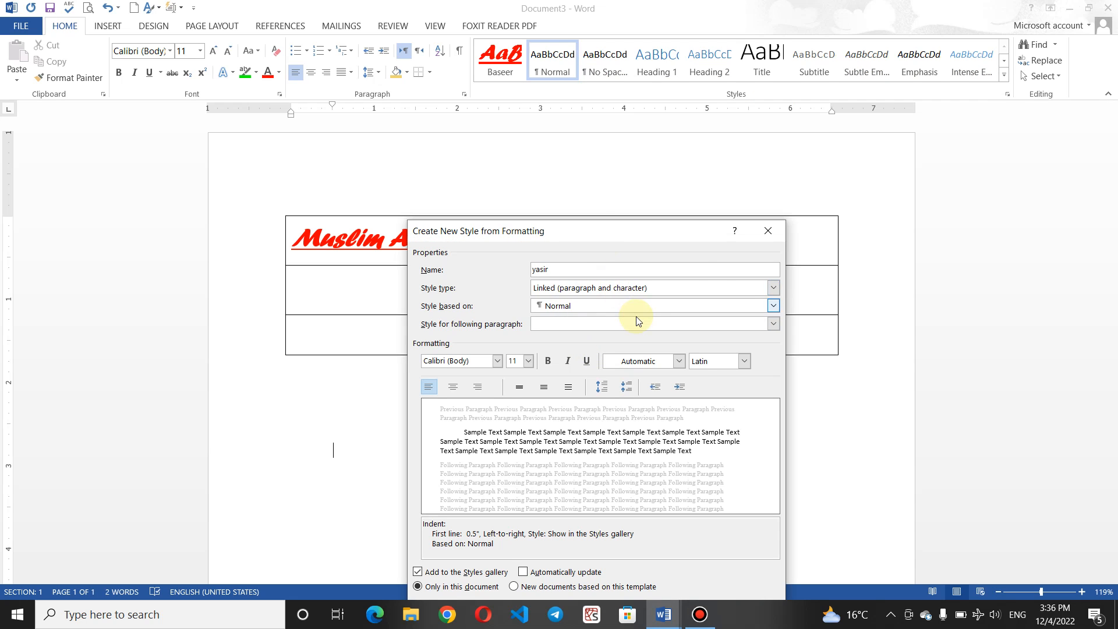
pyautogui.click(499, 361)
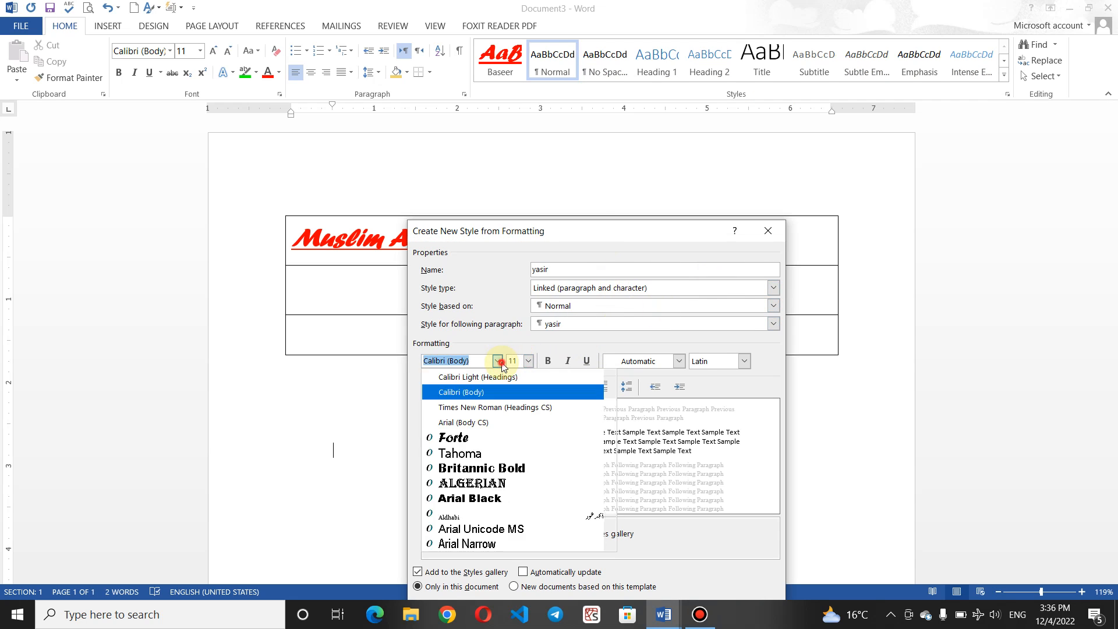
pyautogui.click(487, 437)
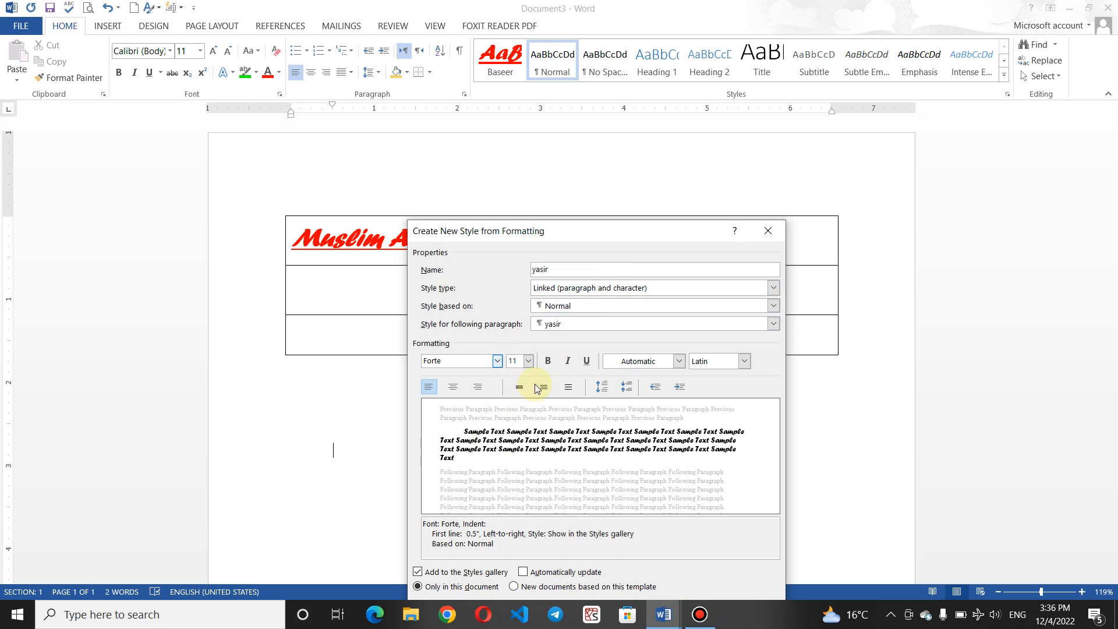
pyautogui.click(548, 362)
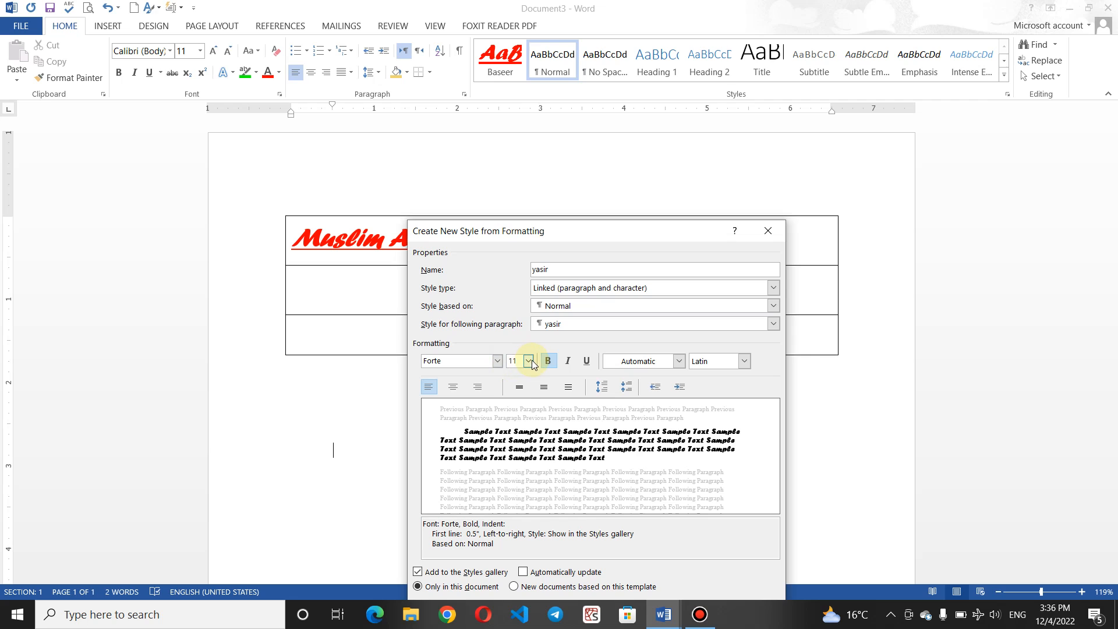
pyautogui.click(531, 362)
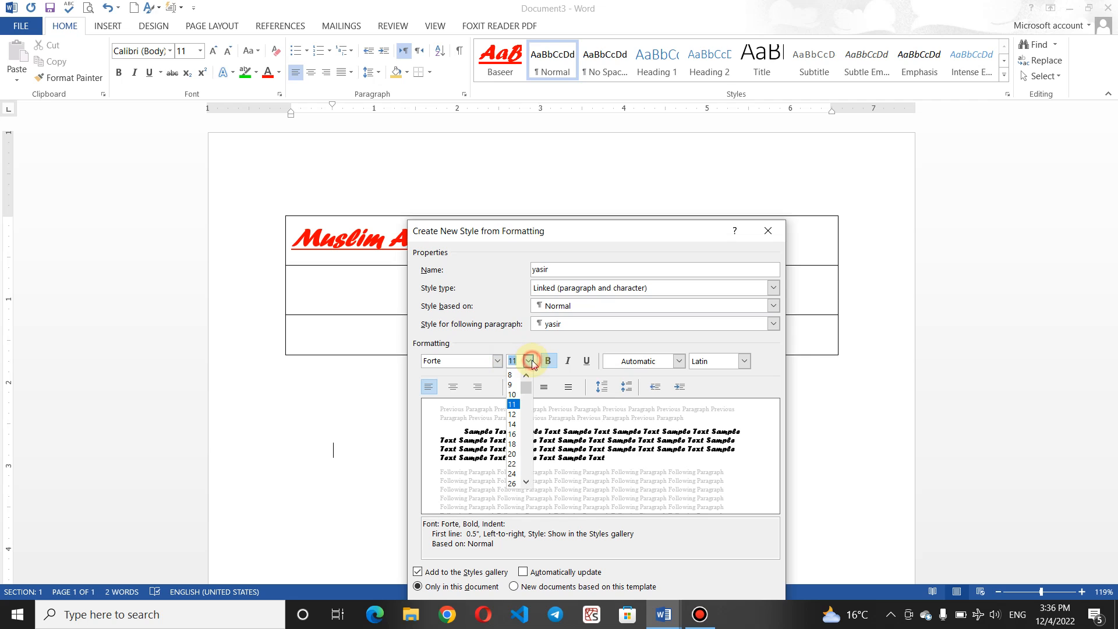
pyautogui.click(512, 483)
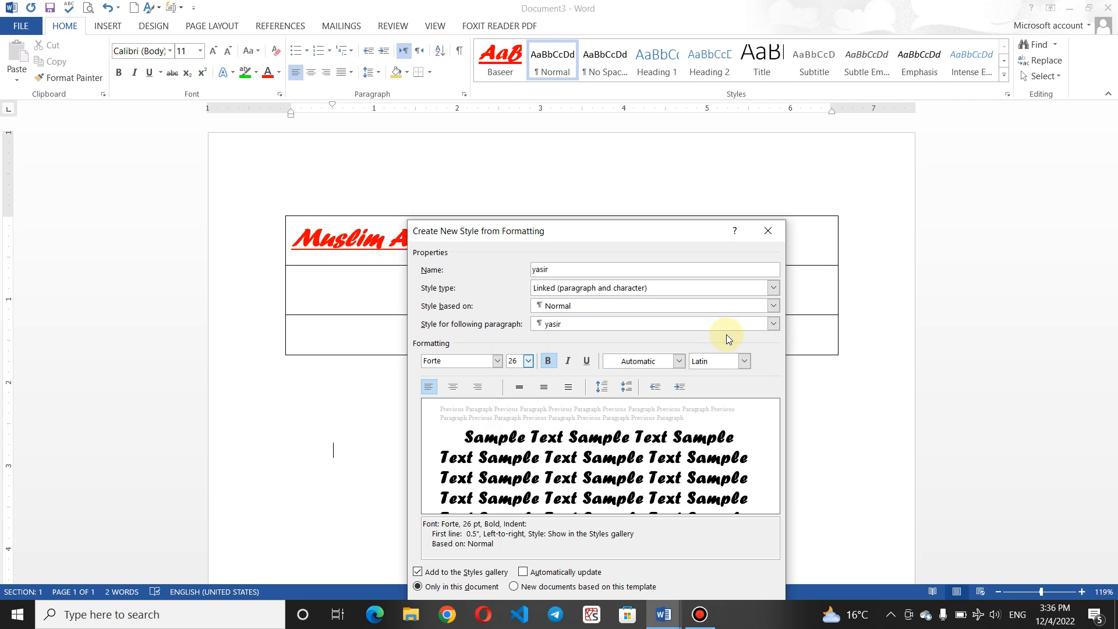
# Step: Make the yasir style light blue and centred, and save it for template-based documents
pyautogui.click(679, 361)
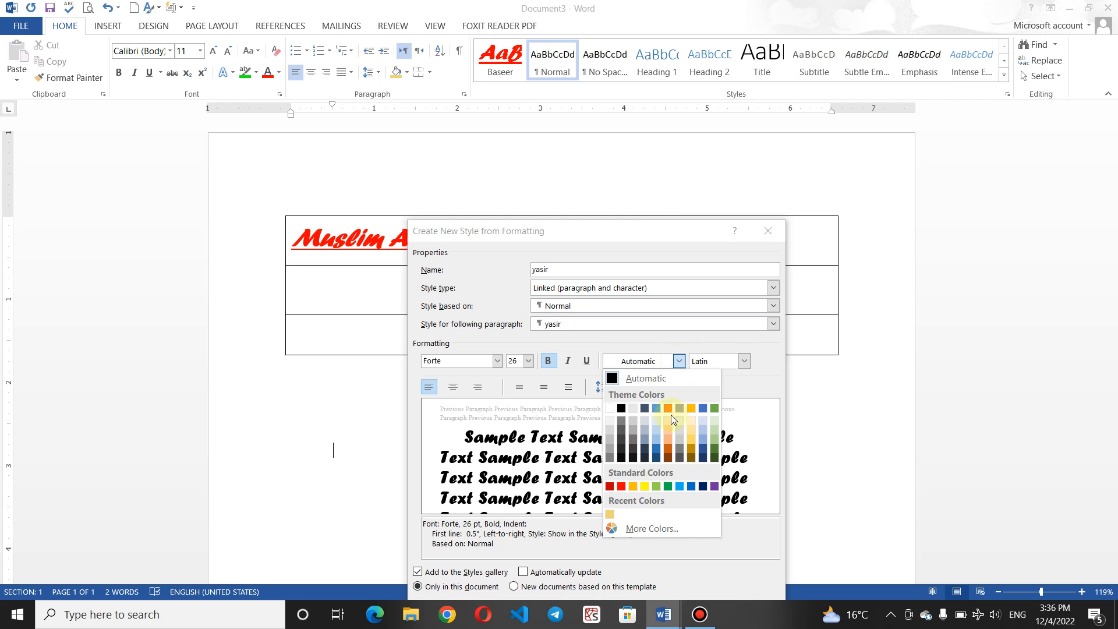
pyautogui.click(679, 486)
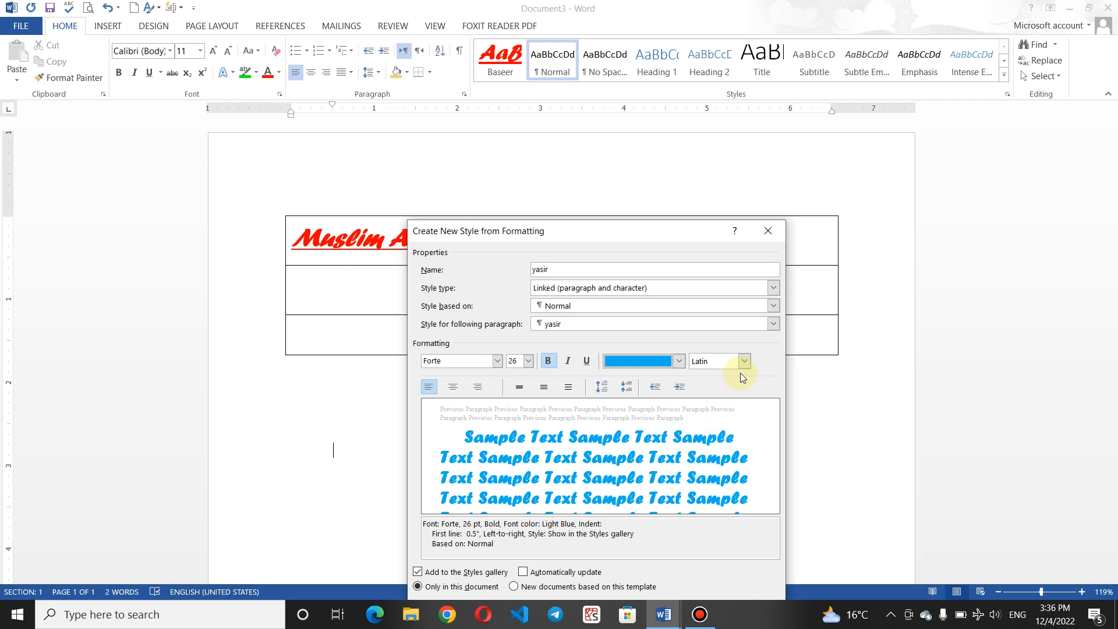
pyautogui.click(514, 586)
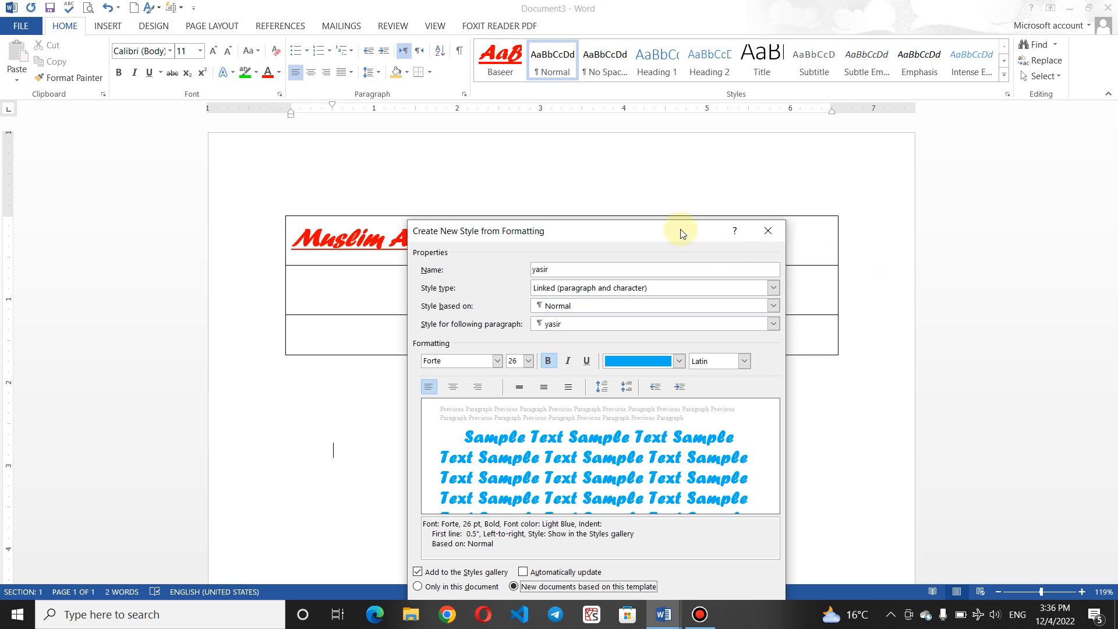
pyautogui.moveTo(667, 232); pyautogui.dragTo(647, 142)
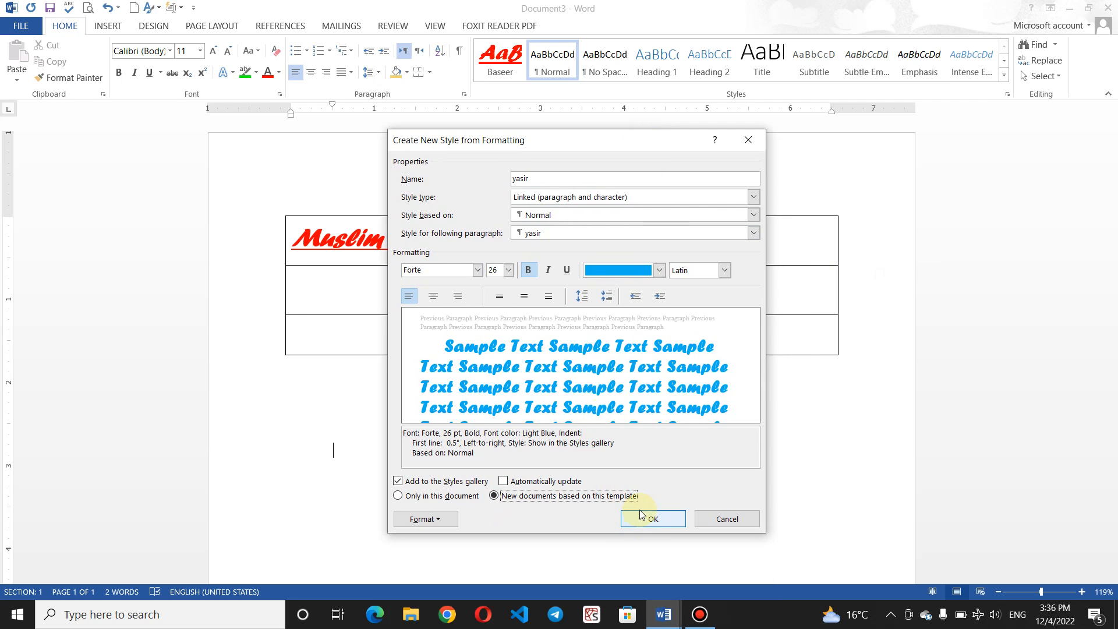
pyautogui.click(434, 297)
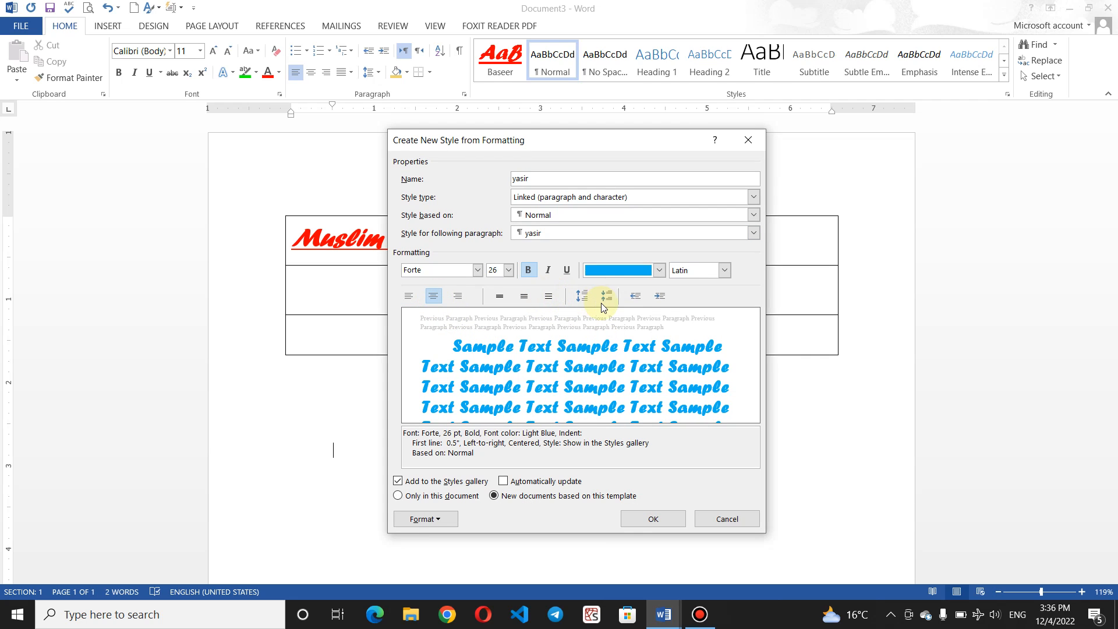
pyautogui.click(647, 518)
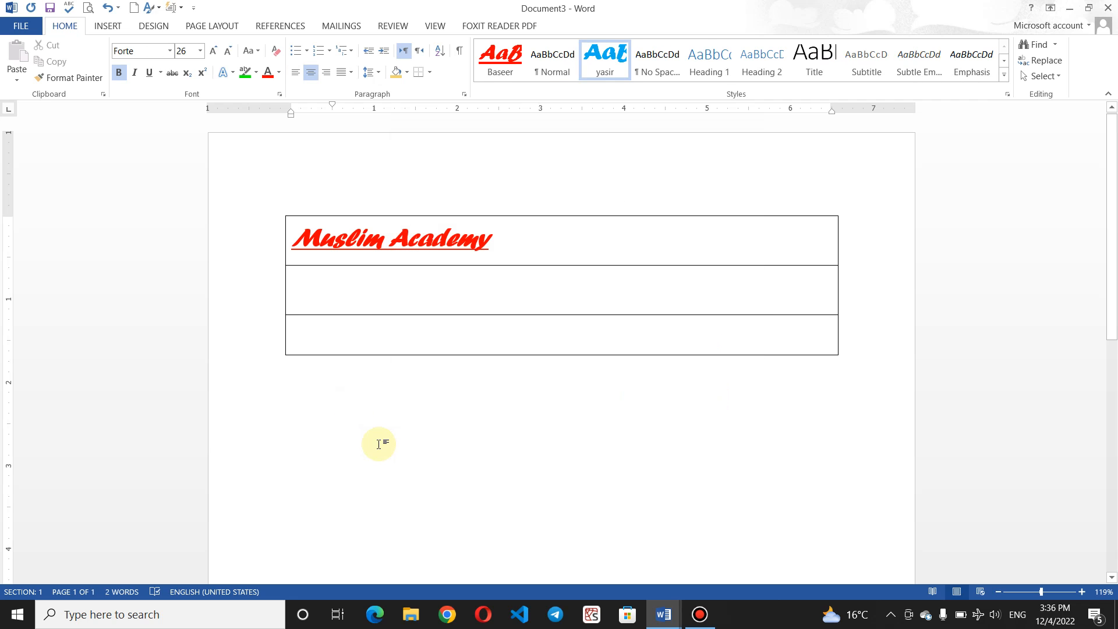
# Step: Close the extra blank document and Document3 without saving
pyautogui.hotkey('ctrl', 'n')
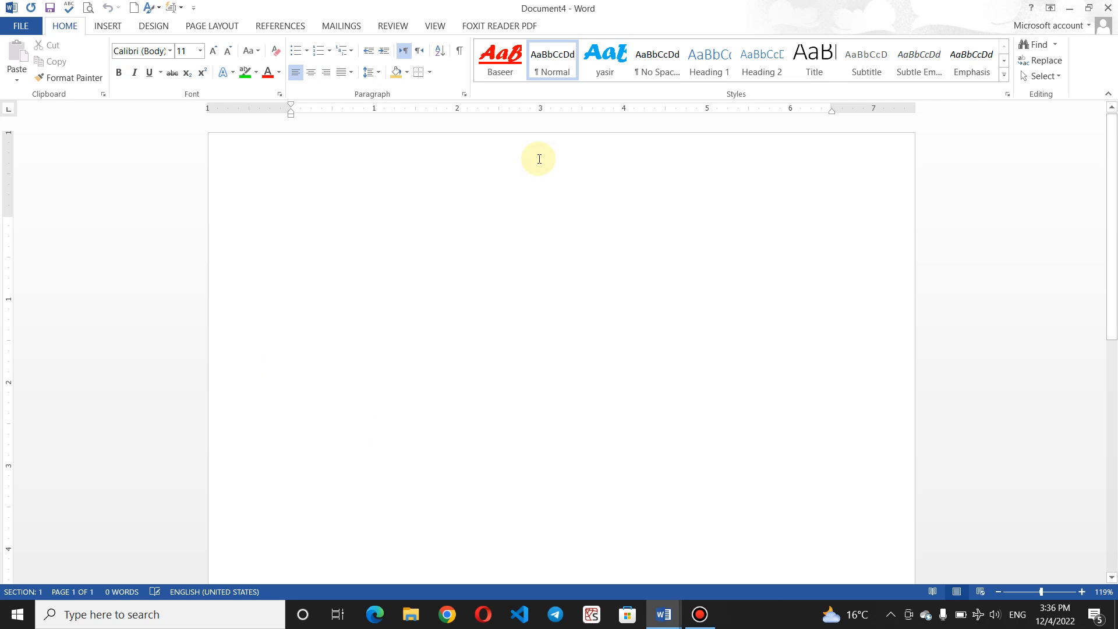
pyautogui.click(1109, 7)
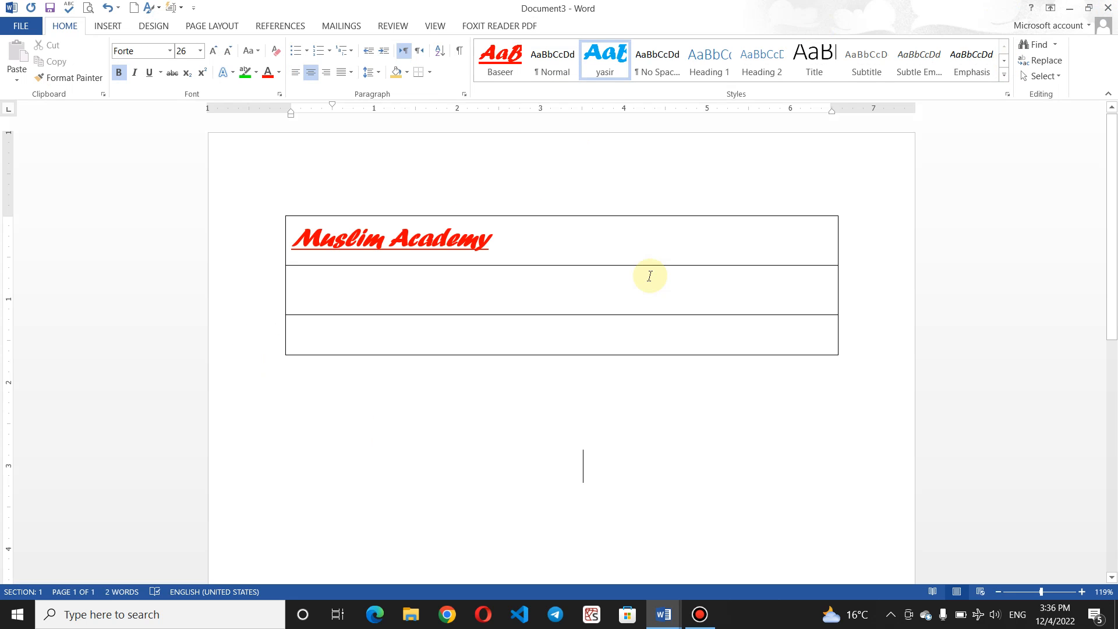
pyautogui.click(1108, 8)
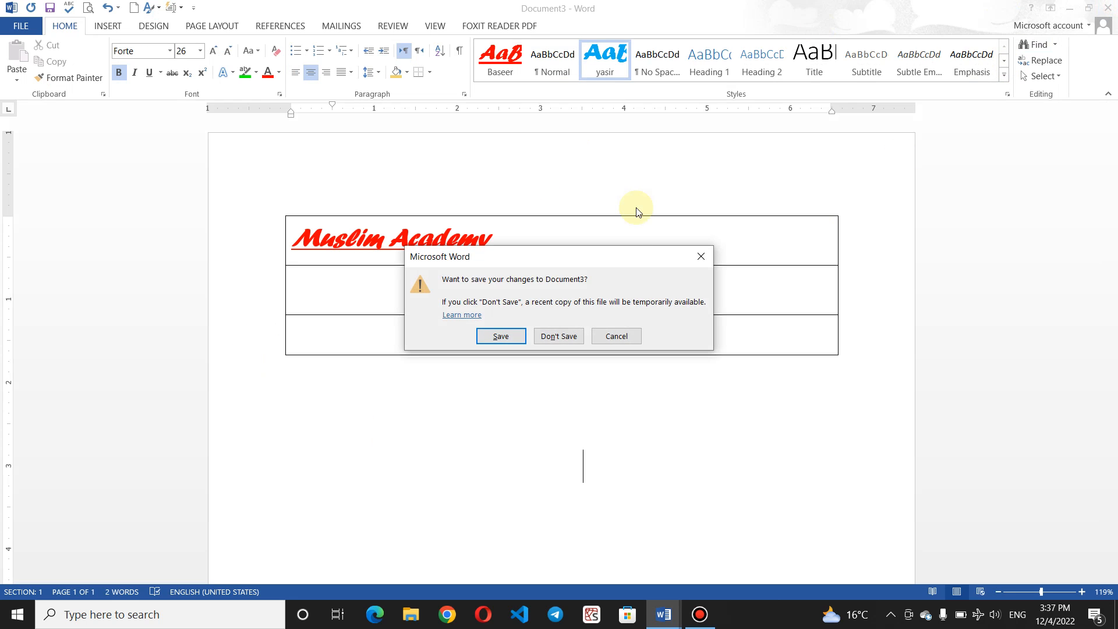
pyautogui.click(570, 334)
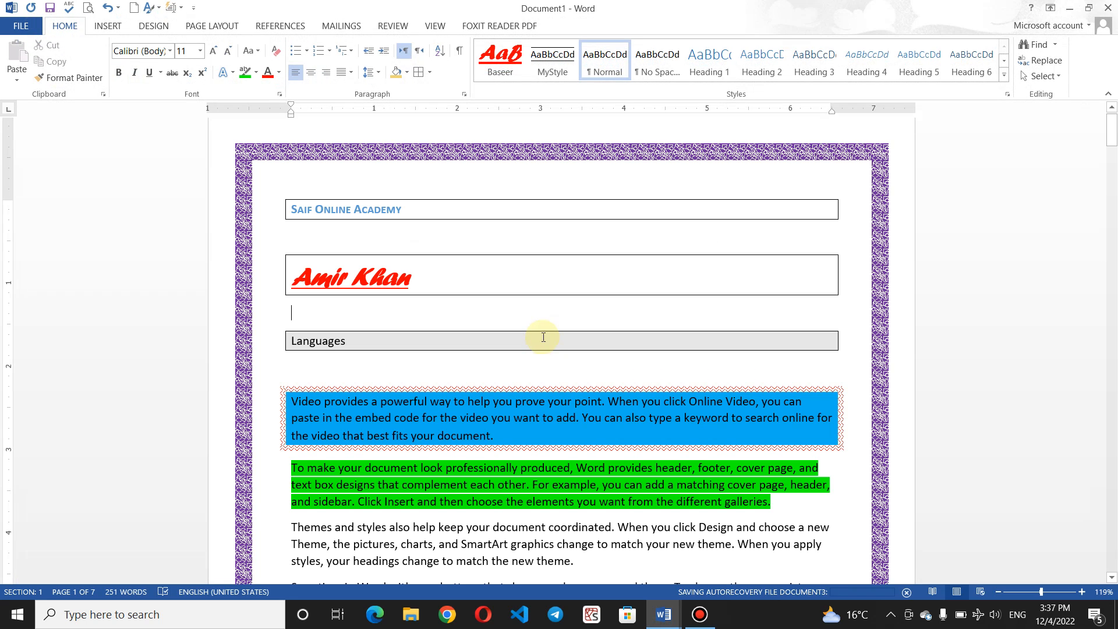
# Step: Type 'Saif Online Academy' in a new document and apply the yasir style to it
pyautogui.hotkey('ctrl', 'n')
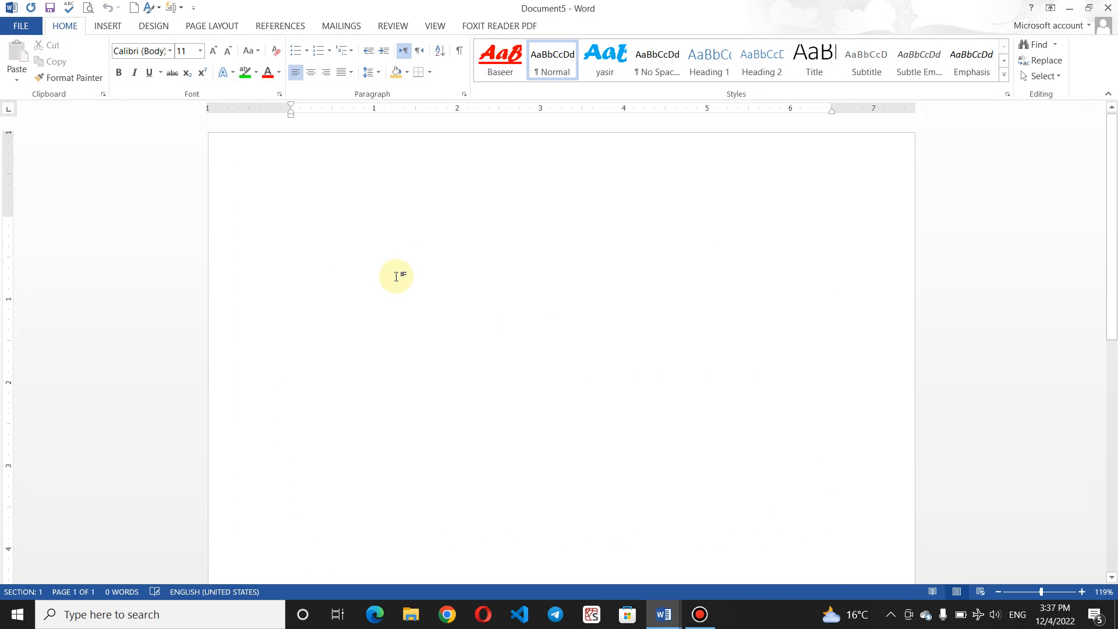
pyautogui.write('M')
pyautogui.press('BackSpace')
pyautogui.write('S')
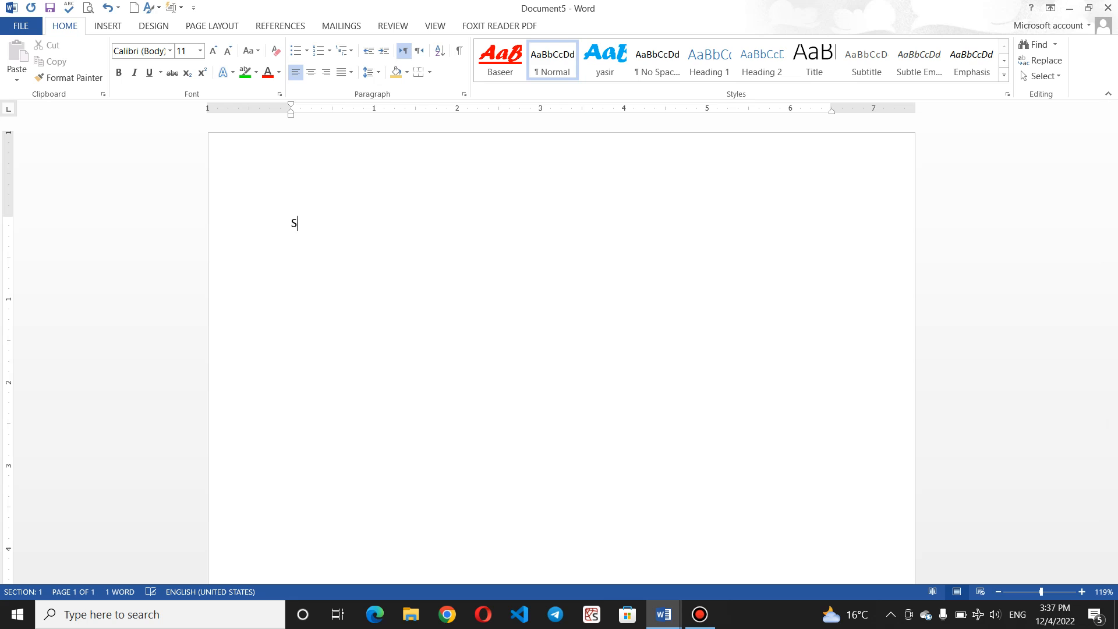
pyautogui.write('aif Online Academy')
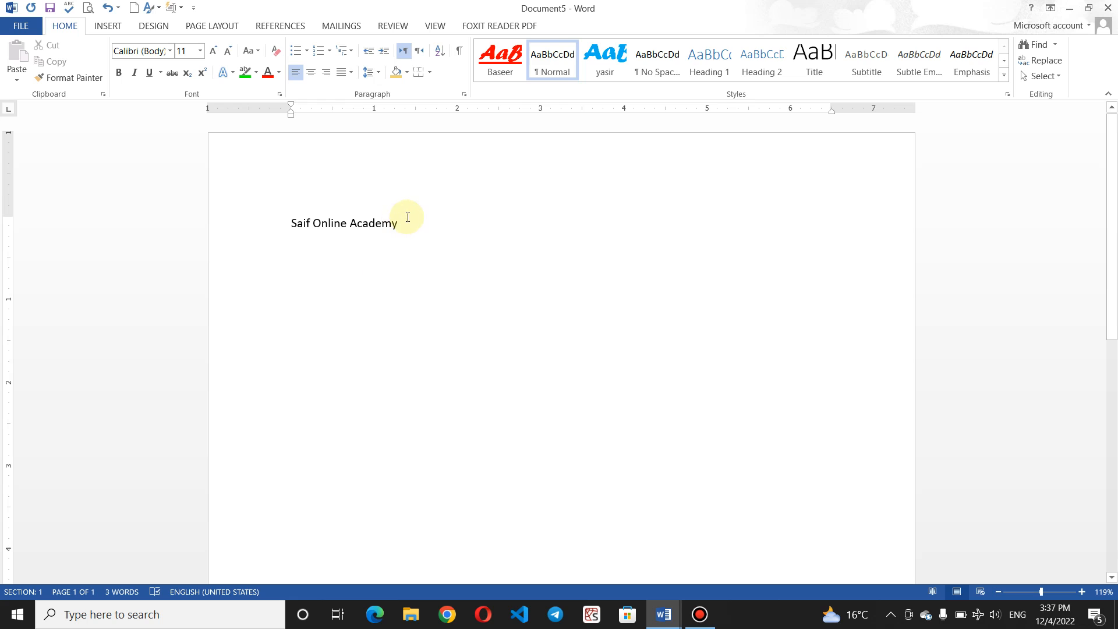
pyautogui.click(269, 225)
pyautogui.click(606, 61)
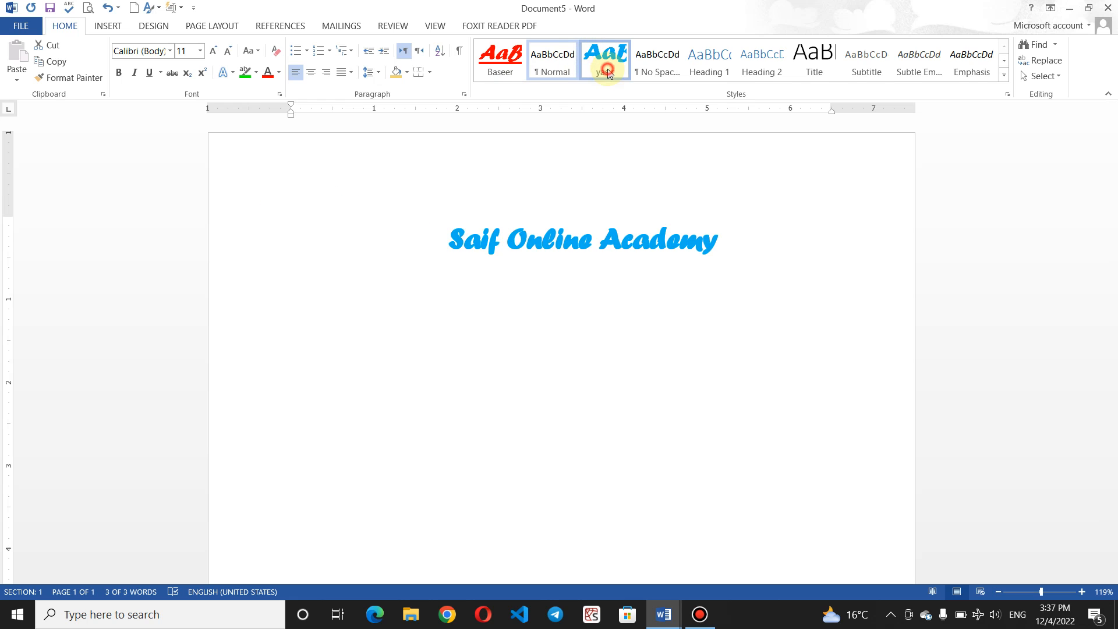
pyautogui.click(555, 344)
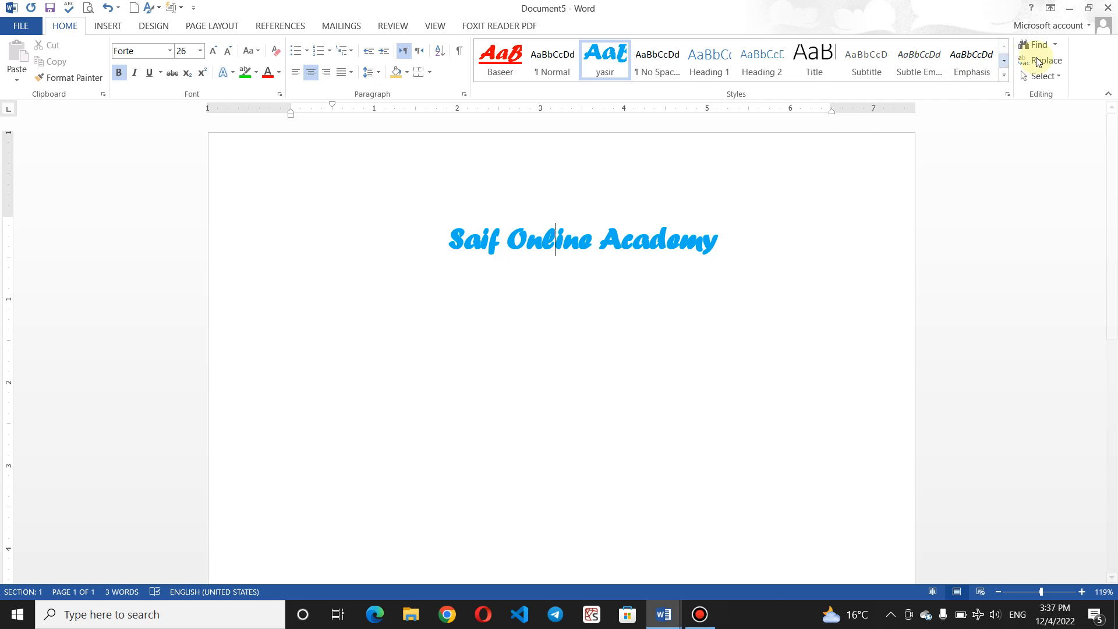
# Step: Clear all formatting from the heading so it reverts to plain Normal text
pyautogui.click(1004, 76)
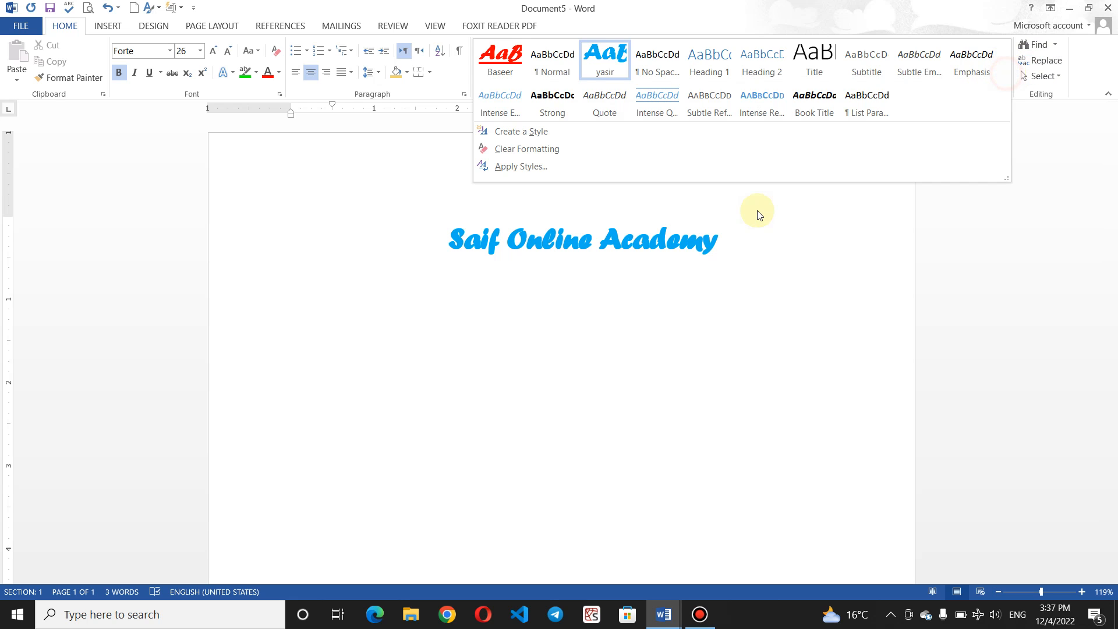
pyautogui.click(724, 237)
pyautogui.moveTo(724, 239); pyautogui.dragTo(432, 257)
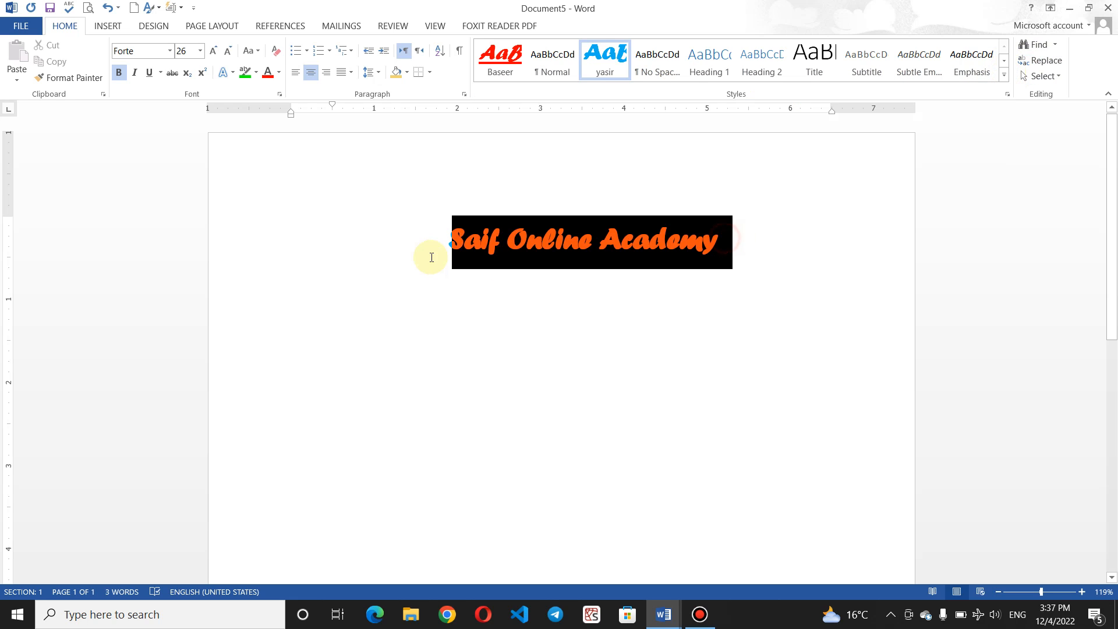
pyautogui.click(1005, 74)
pyautogui.click(629, 150)
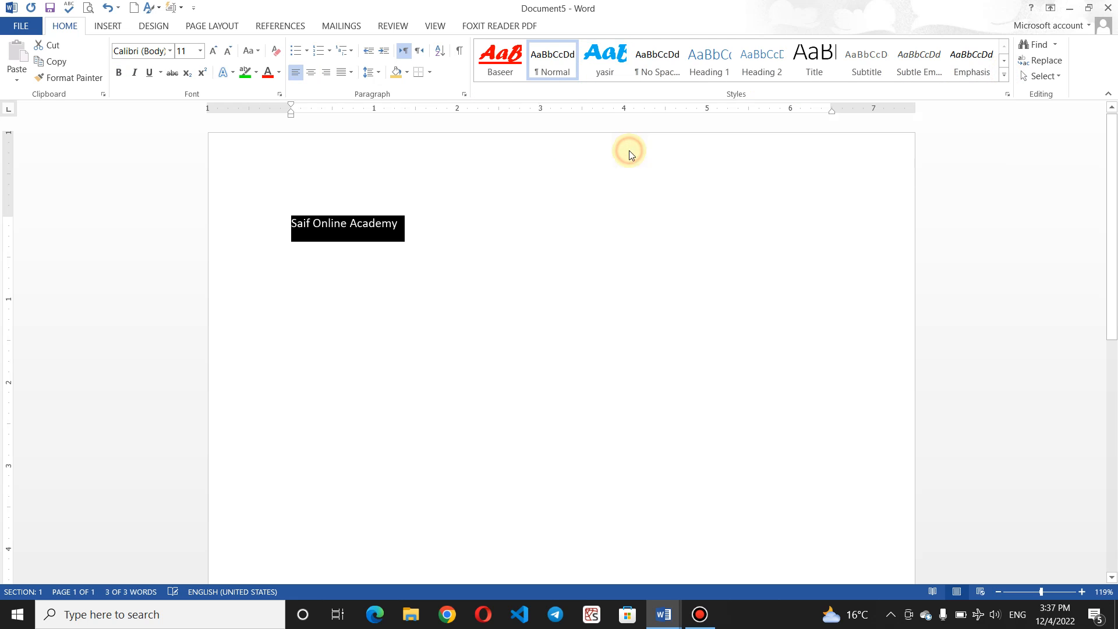
pyautogui.click(565, 277)
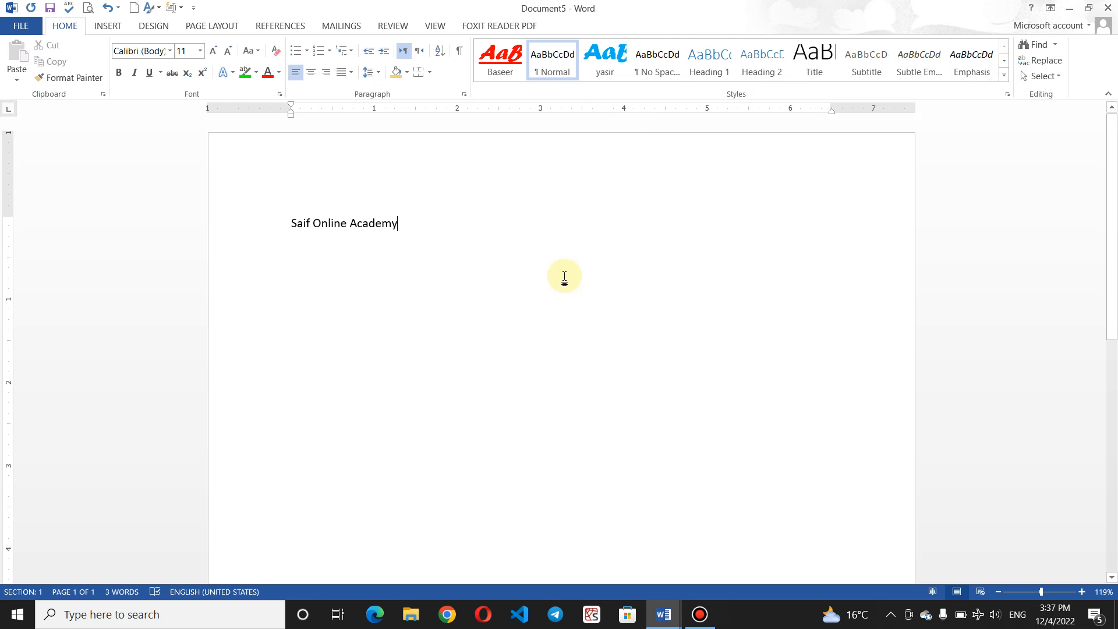
pyautogui.click(1011, 76)
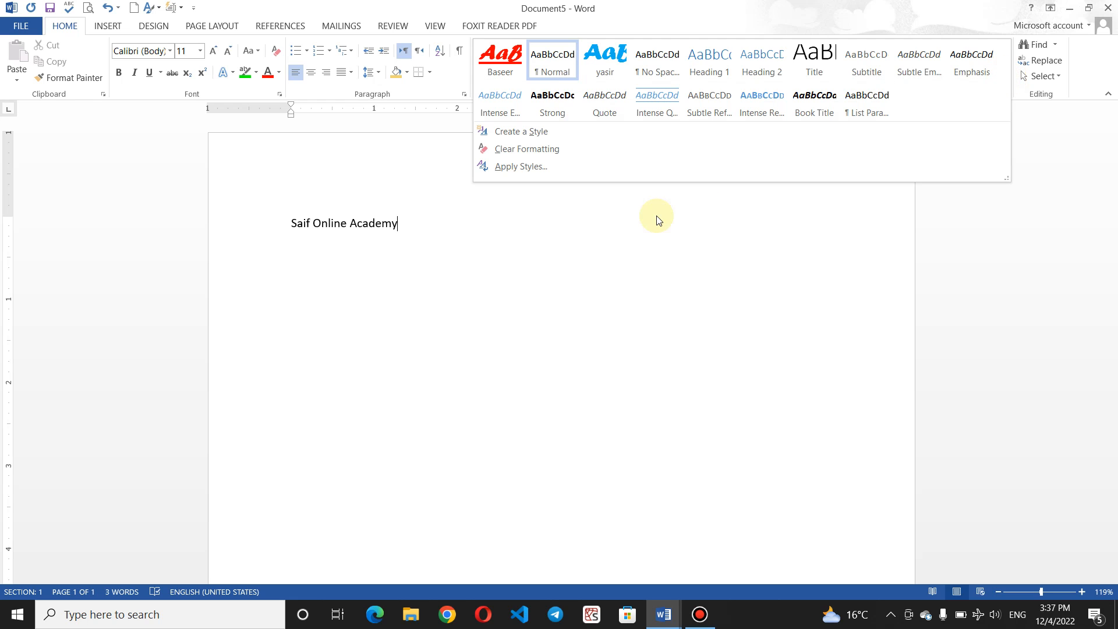
# Step: Add blank lines below the heading and apply the yasir style from the Apply Styles pane
pyautogui.click(561, 166)
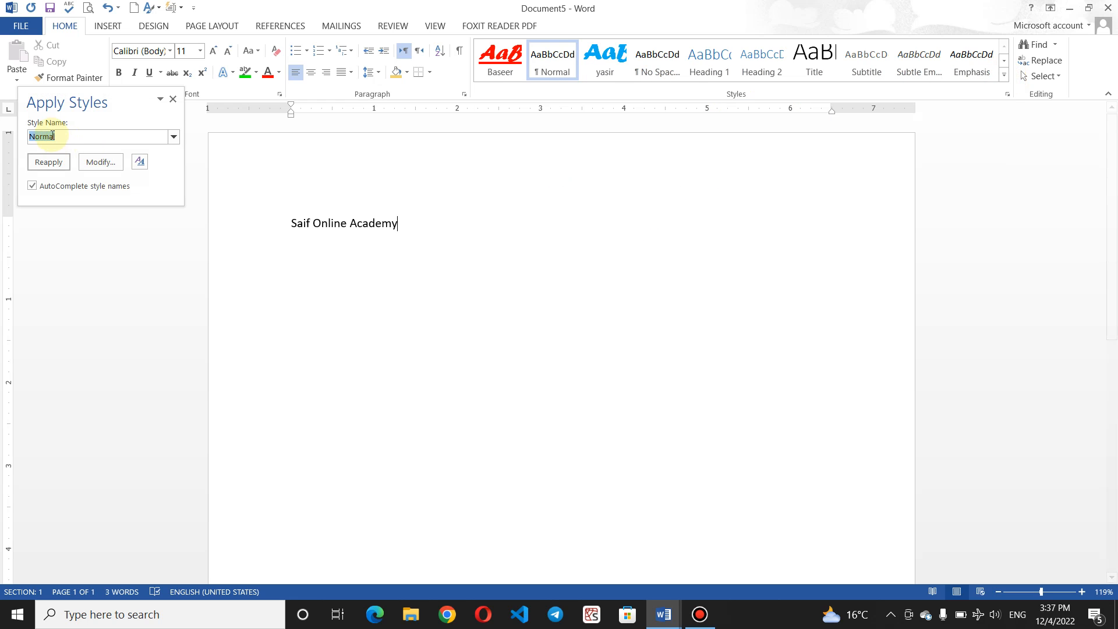
pyautogui.click(175, 137)
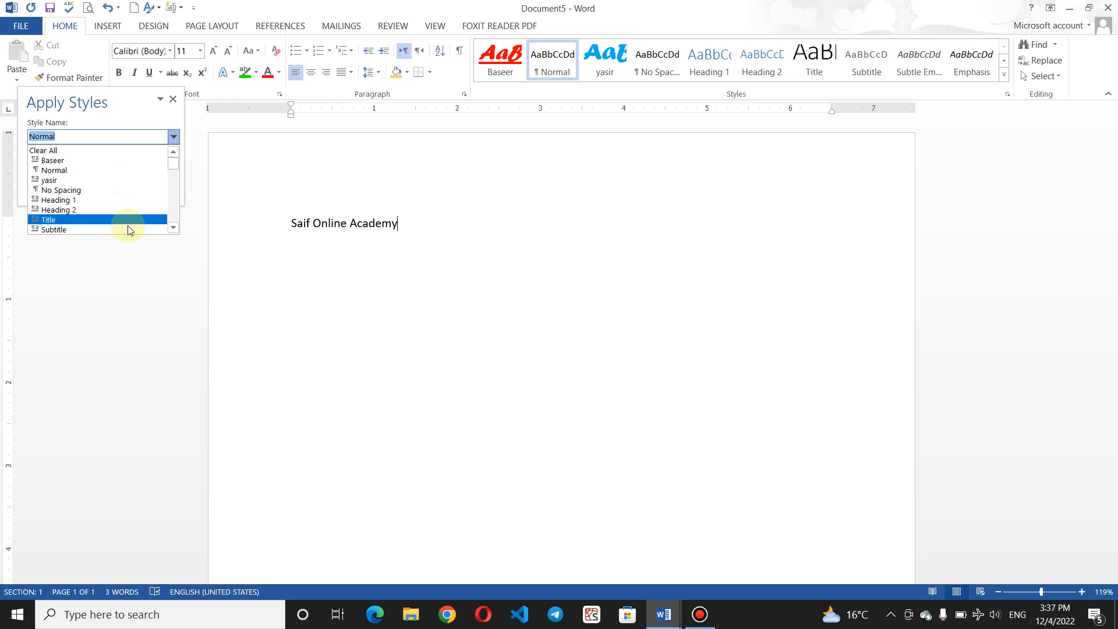
pyautogui.moveTo(176, 162); pyautogui.dragTo(179, 201)
pyautogui.click(538, 221)
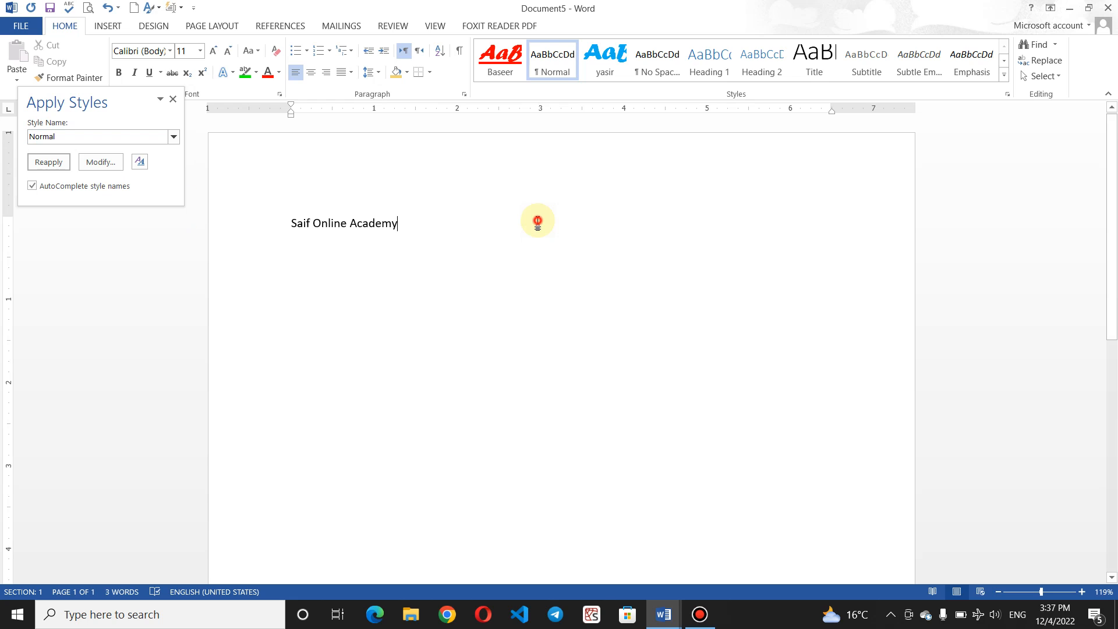
pyautogui.press('Return')
pyautogui.press('Return')
pyautogui.press('Return')
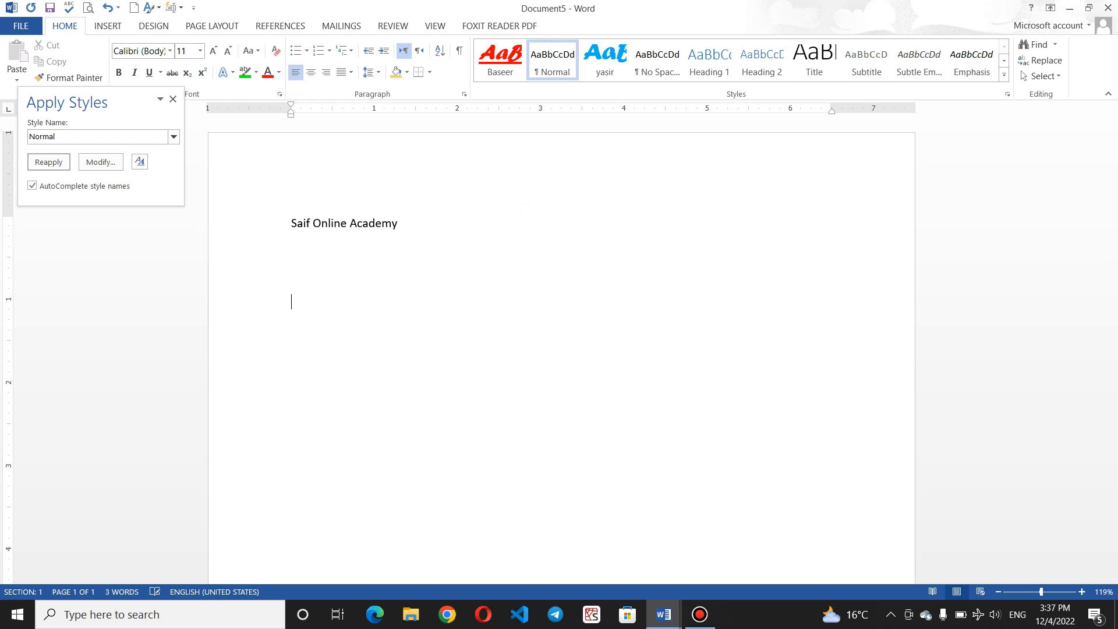
pyautogui.click(174, 137)
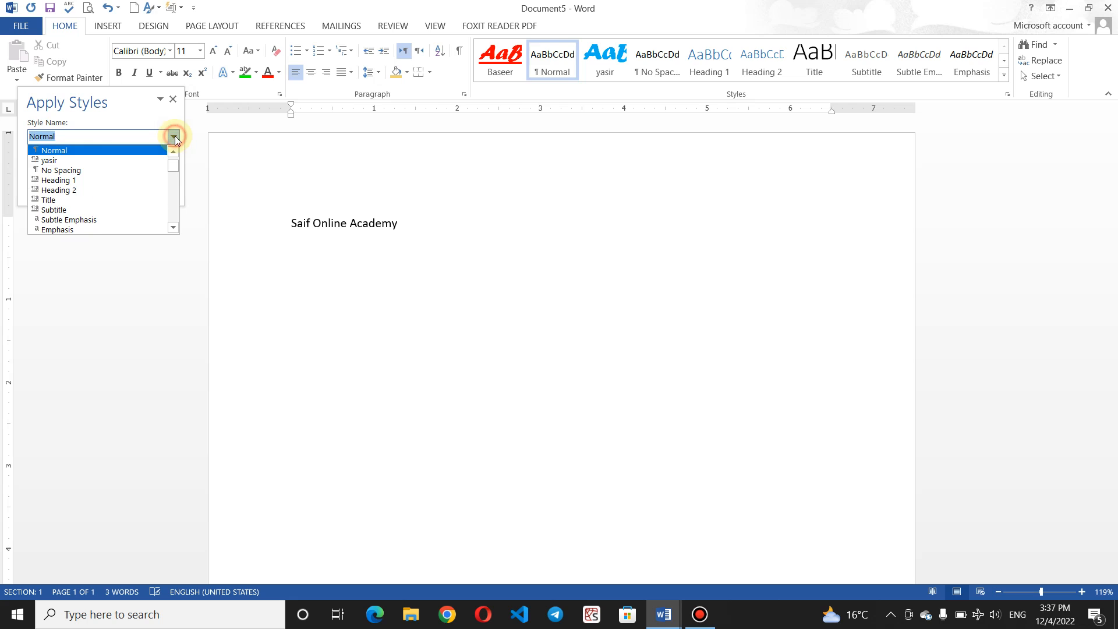
pyautogui.click(106, 160)
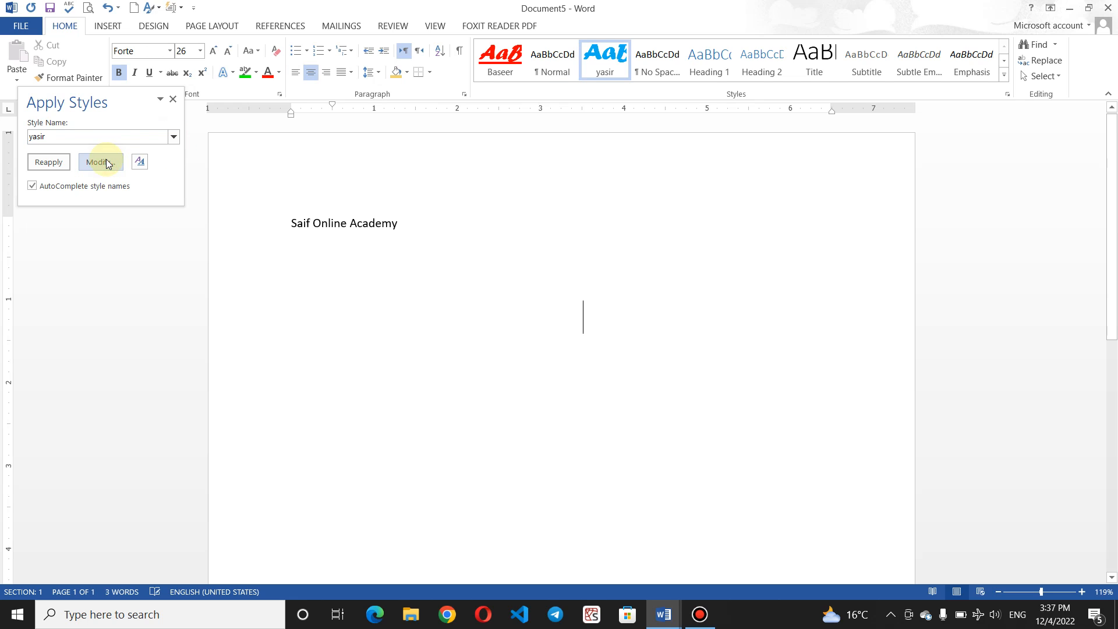
# Step: Apply the Baseer style to the 'Saif Online Academy' heading line
pyautogui.click(442, 239)
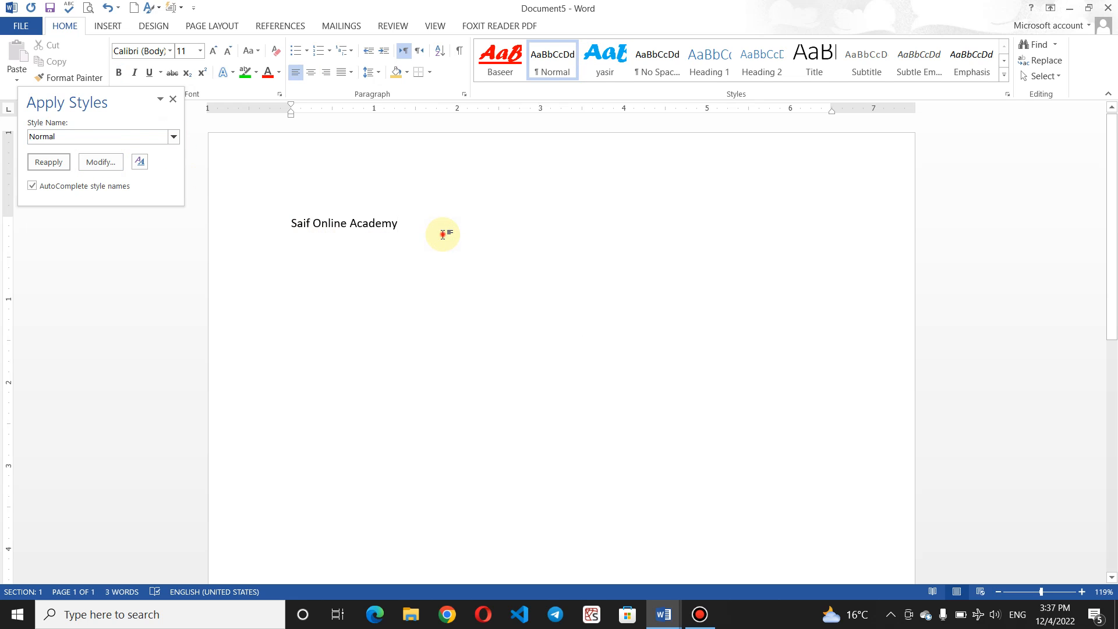
pyautogui.click(250, 211)
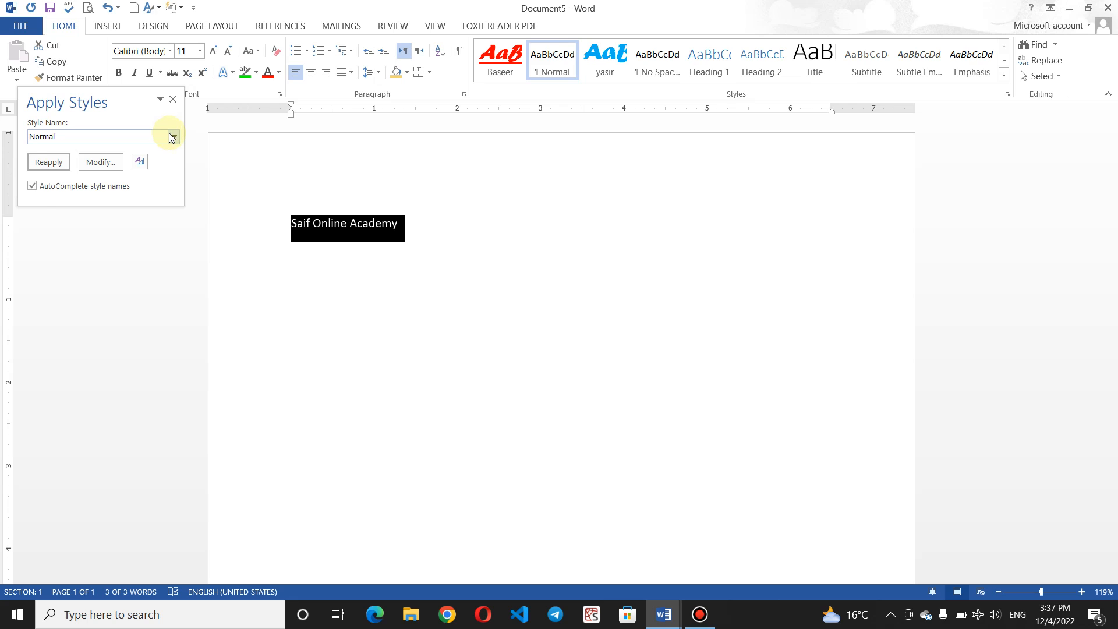
pyautogui.click(173, 137)
pyautogui.click(119, 162)
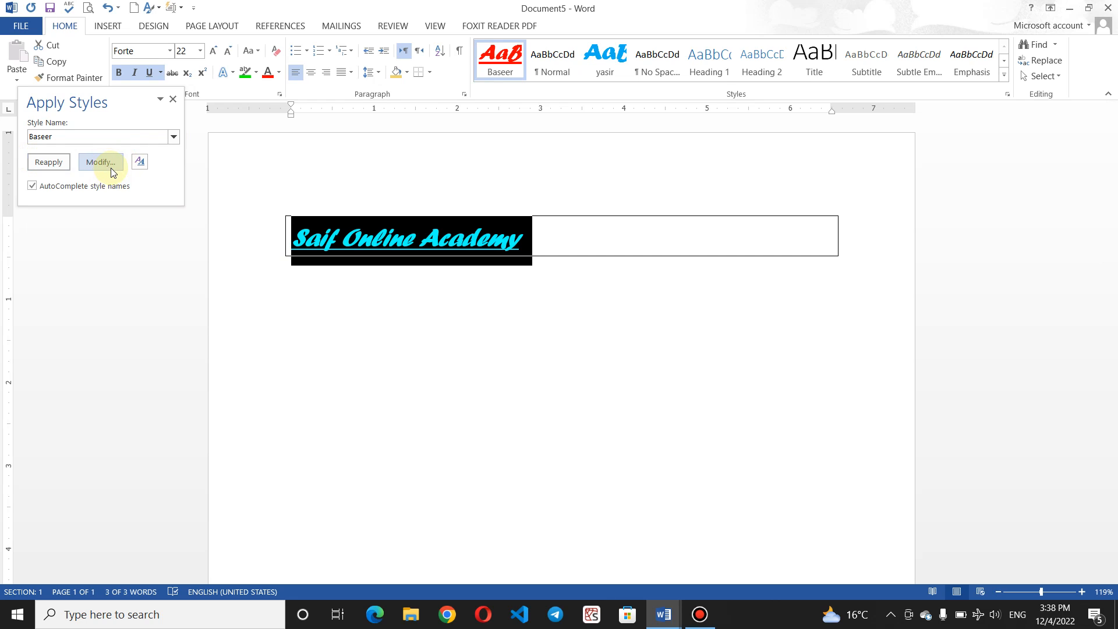
pyautogui.click(429, 349)
pyautogui.press('Return')
pyautogui.press('Return')
pyautogui.press('Return')
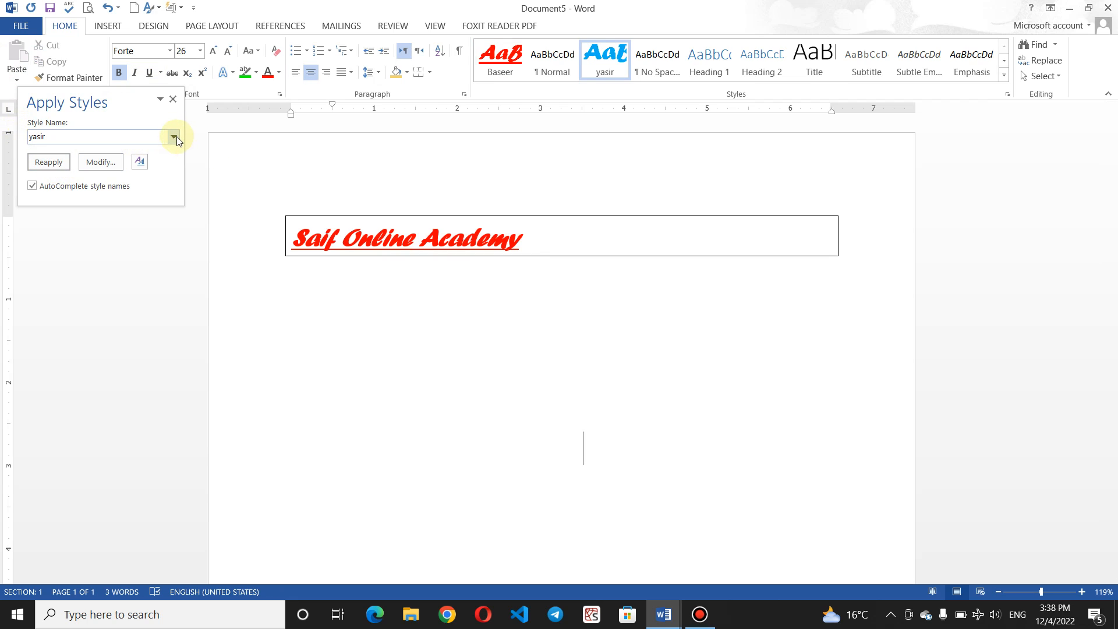
pyautogui.click(173, 100)
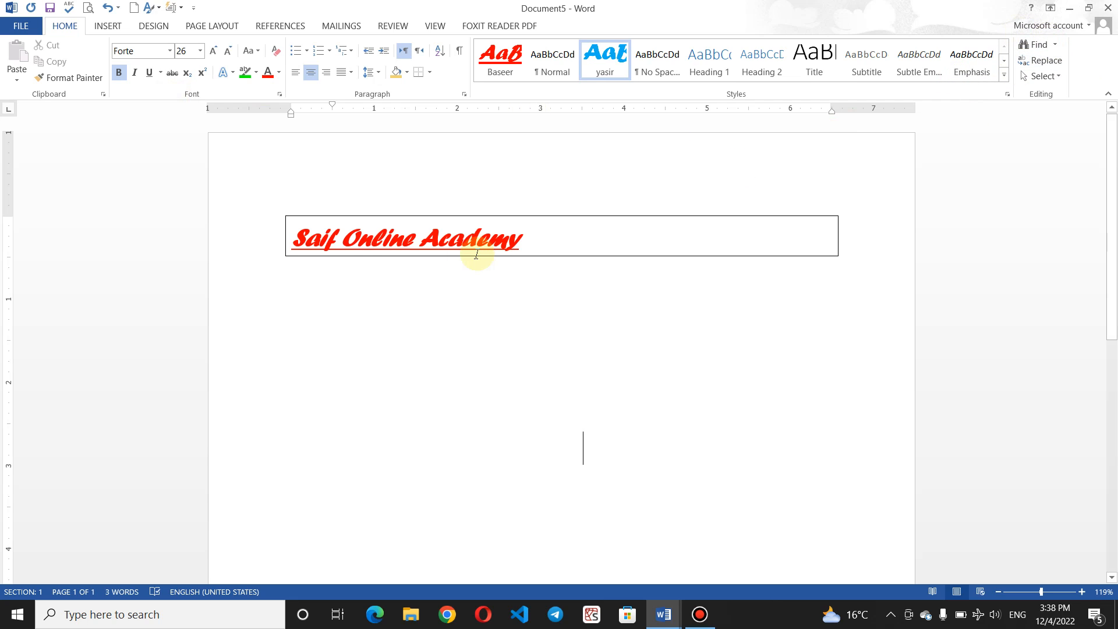
# Step: Insert five sample paragraphs below the heading box using =rand()
pyautogui.click(309, 275)
pyautogui.write('=r')
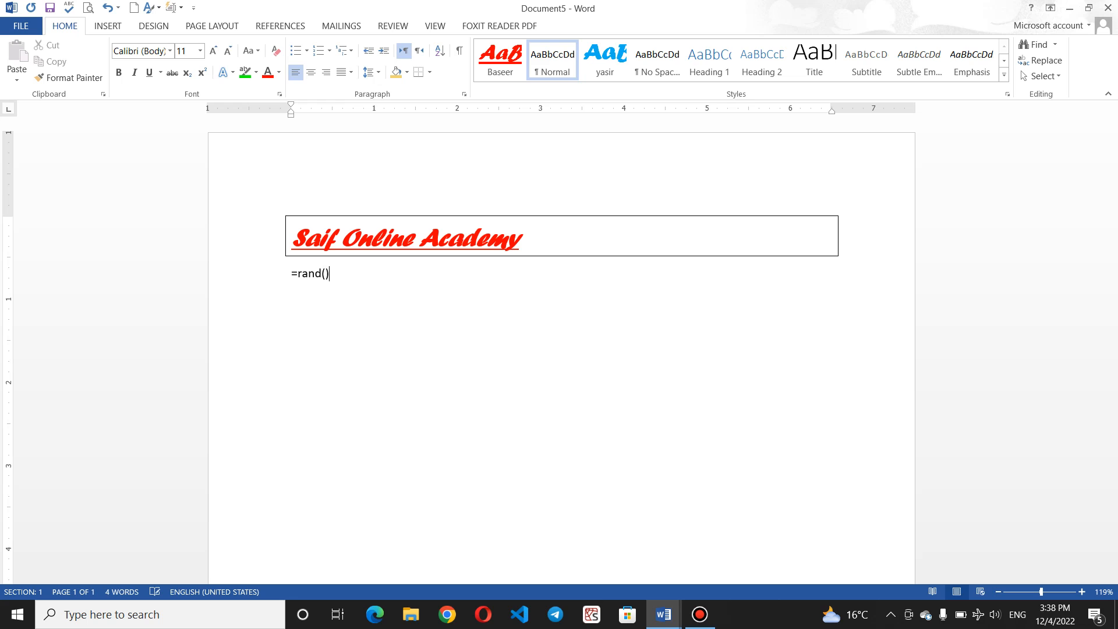
pyautogui.write('and()')
pyautogui.press('Return')
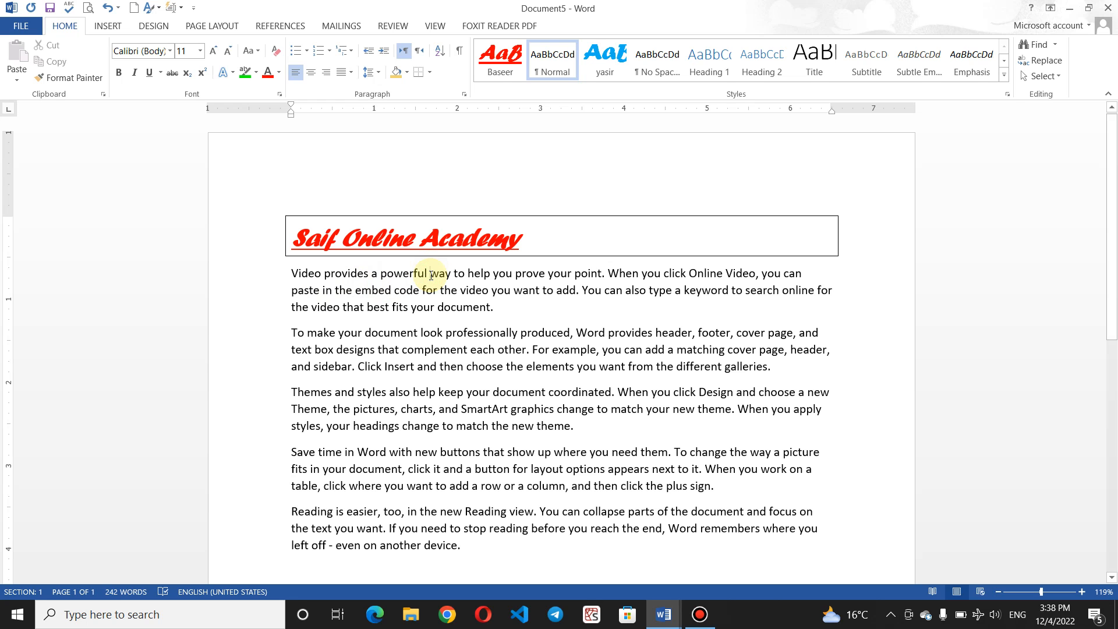
# Step: Review the document's 242-word count from the status bar
pyautogui.click(697, 614)
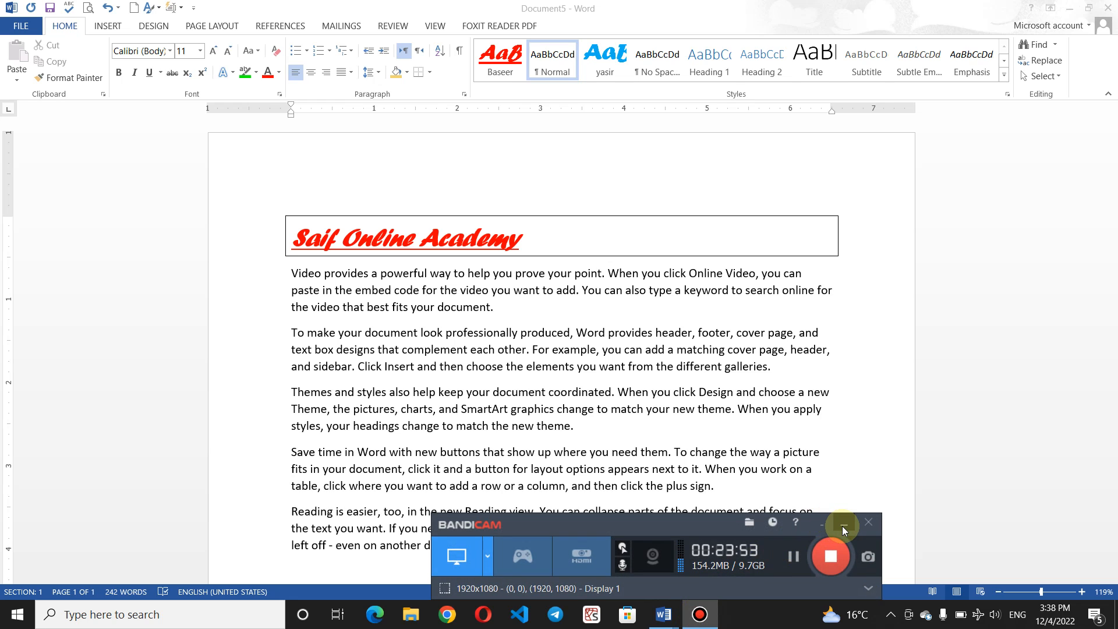
pyautogui.click(843, 527)
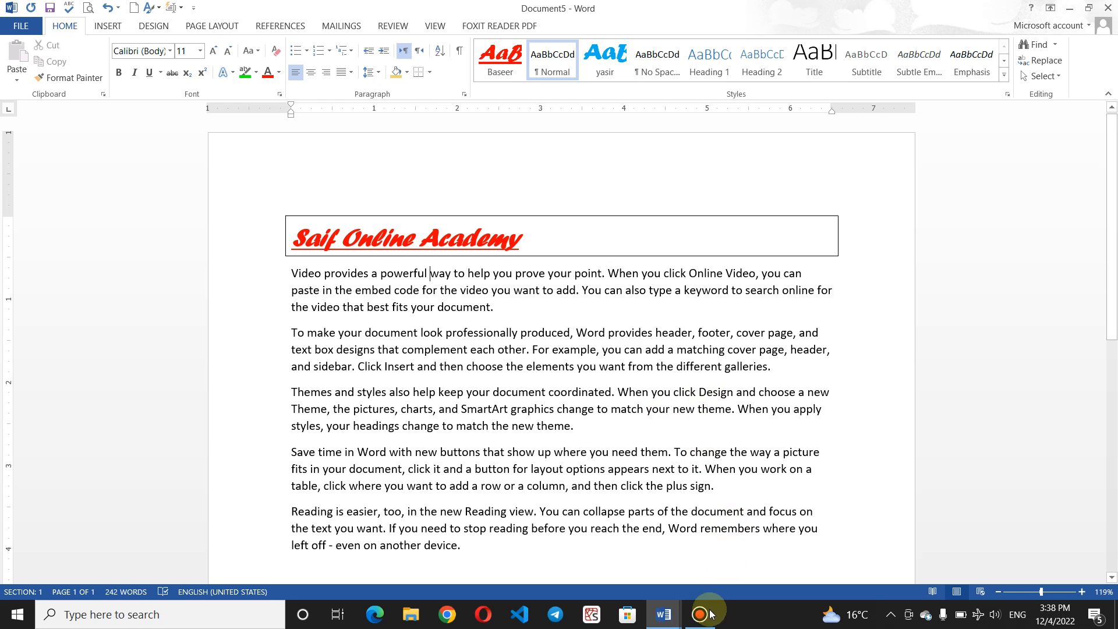
pyautogui.click(700, 615)
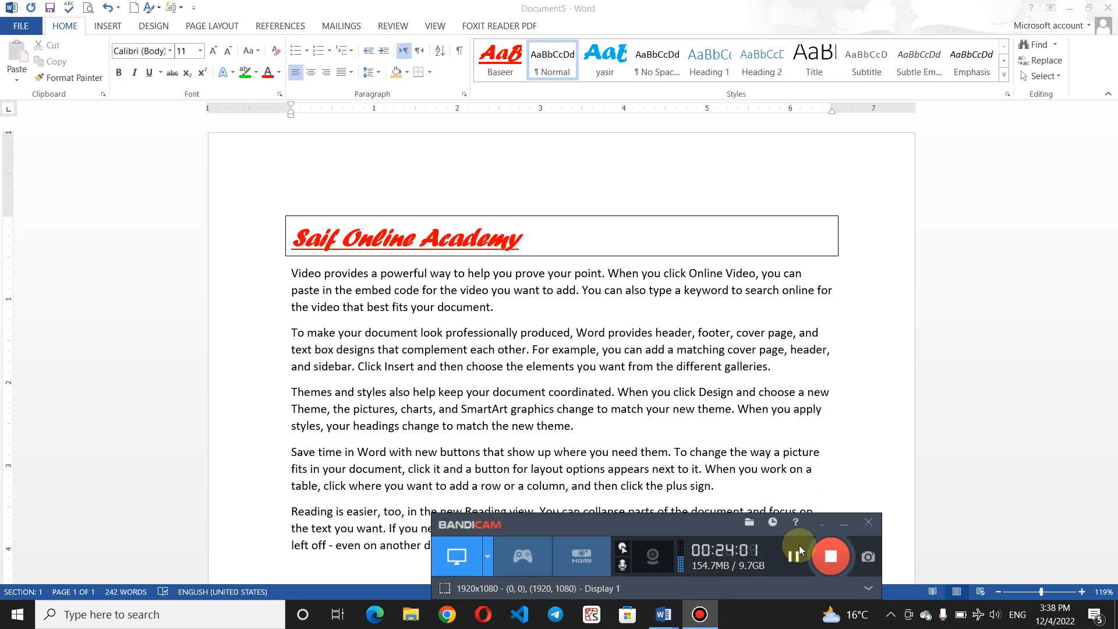